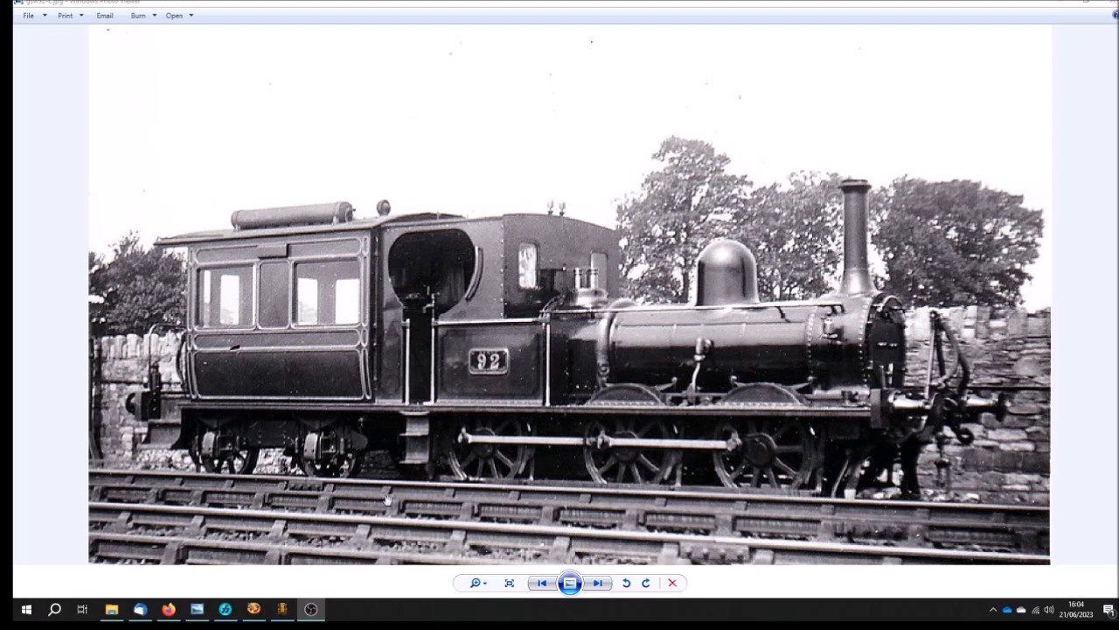
# Switch to gmax and examine the carriage model against the reference images in the Right and Perspective views.
pyautogui.click(282, 609)
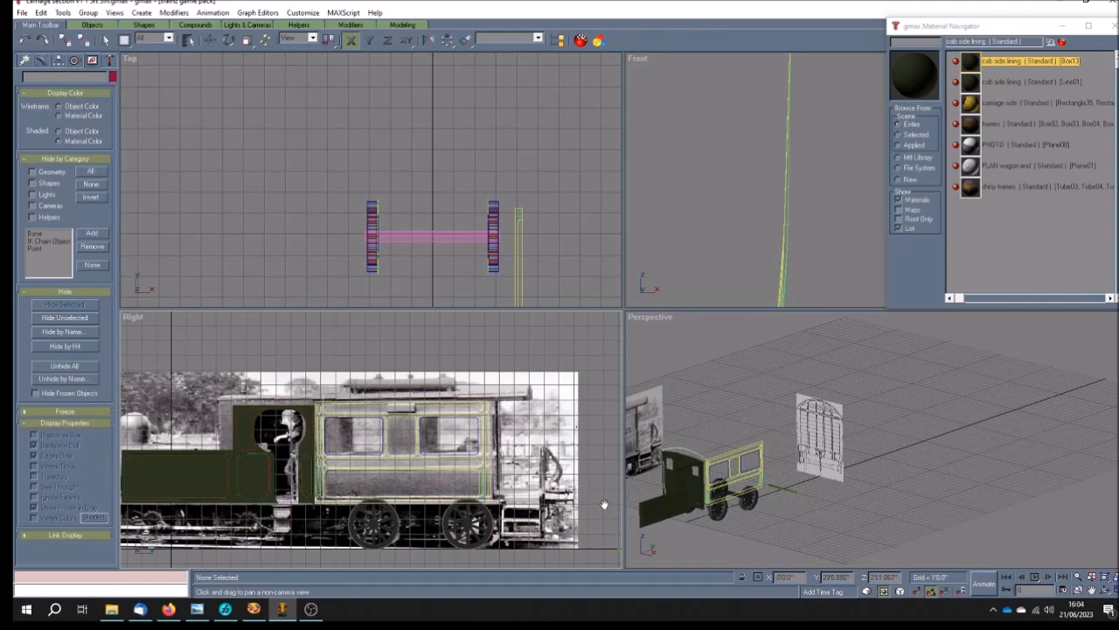
pyautogui.click(1104, 591)
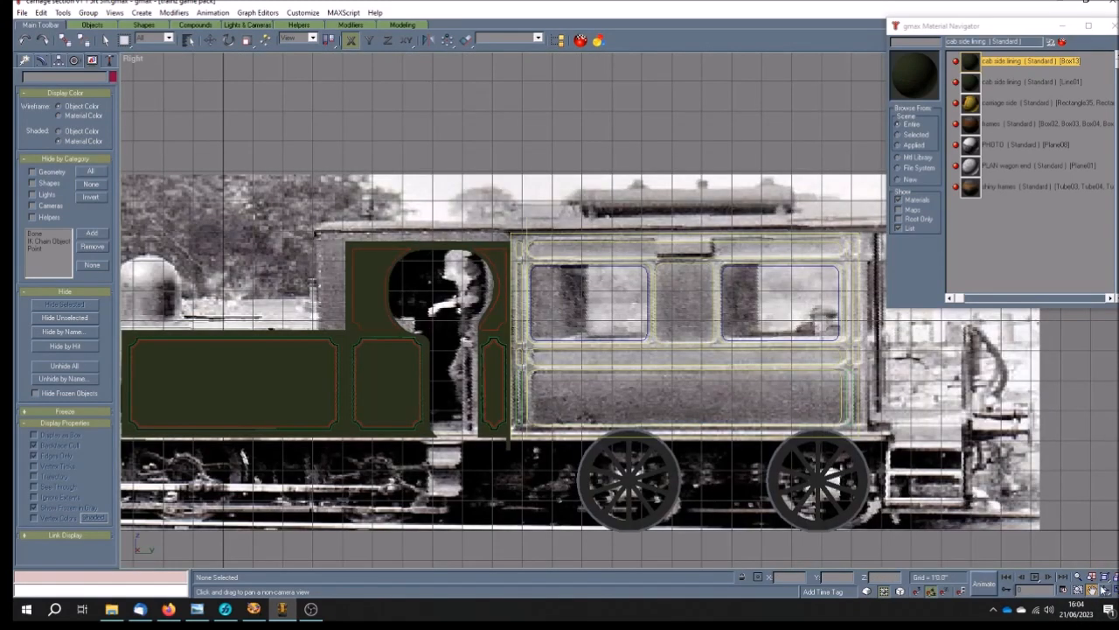
pyautogui.moveTo(770, 522); pyautogui.dragTo(626, 470)
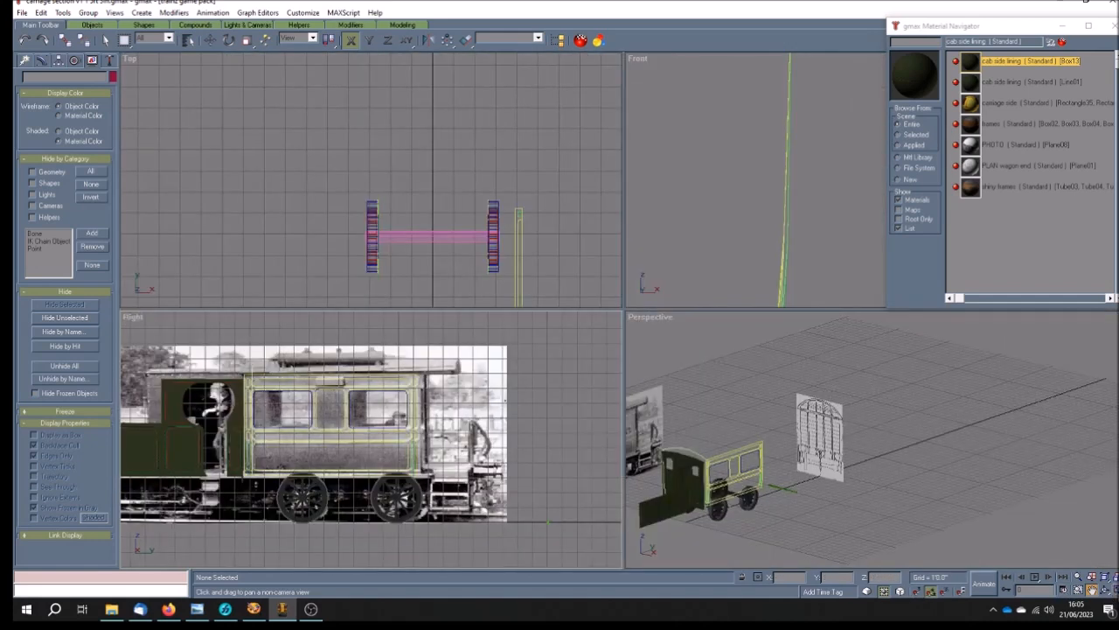
pyautogui.click(1104, 590)
pyautogui.moveTo(780, 541); pyautogui.dragTo(905, 503)
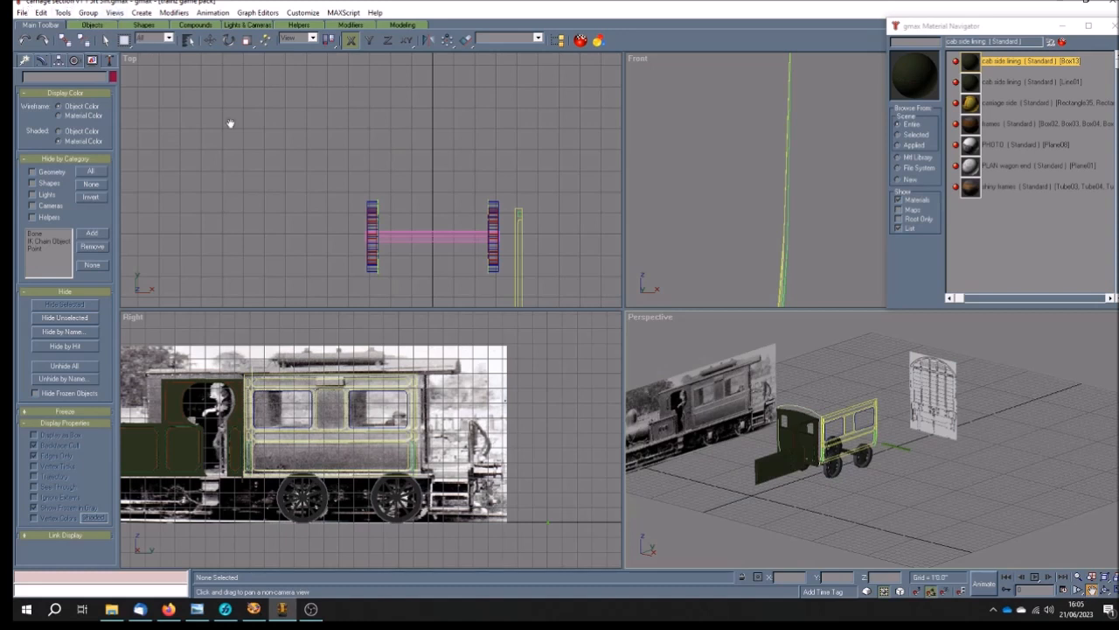
pyautogui.moveTo(821, 508); pyautogui.dragTo(848, 499)
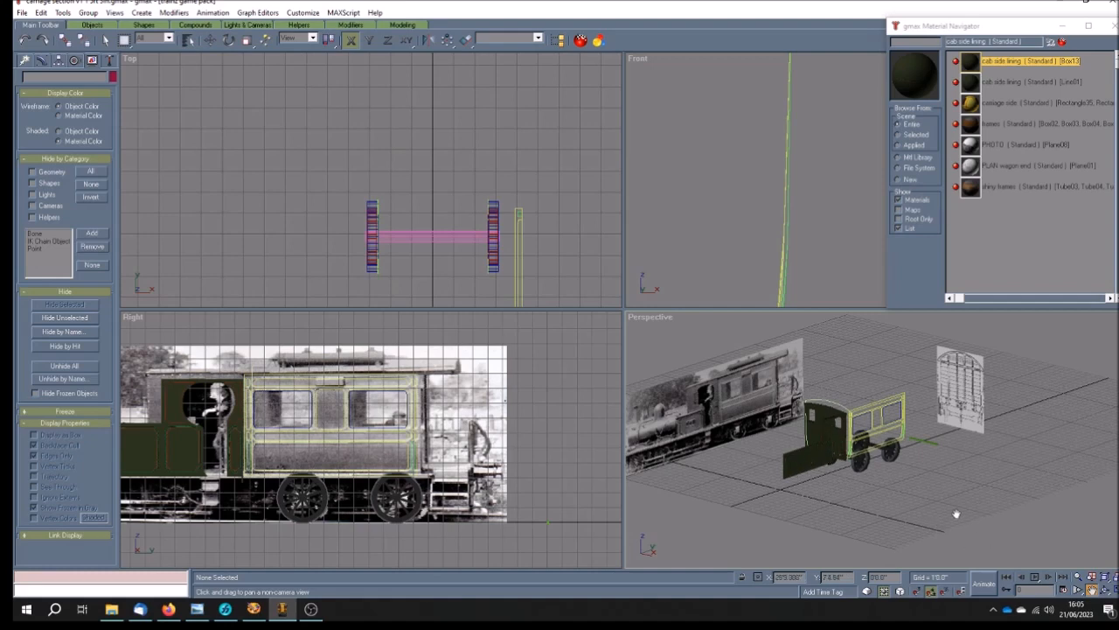
pyautogui.moveTo(957, 472); pyautogui.dragTo(914, 493)
pyautogui.moveTo(915, 435); pyautogui.dragTo(946, 421)
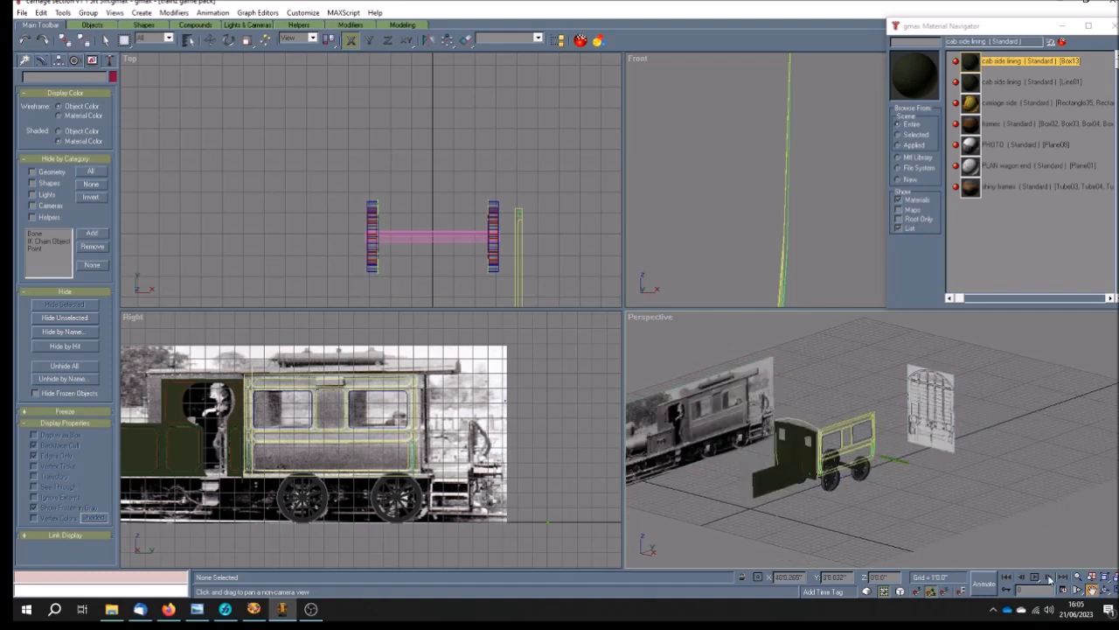
pyautogui.click(1115, 591)
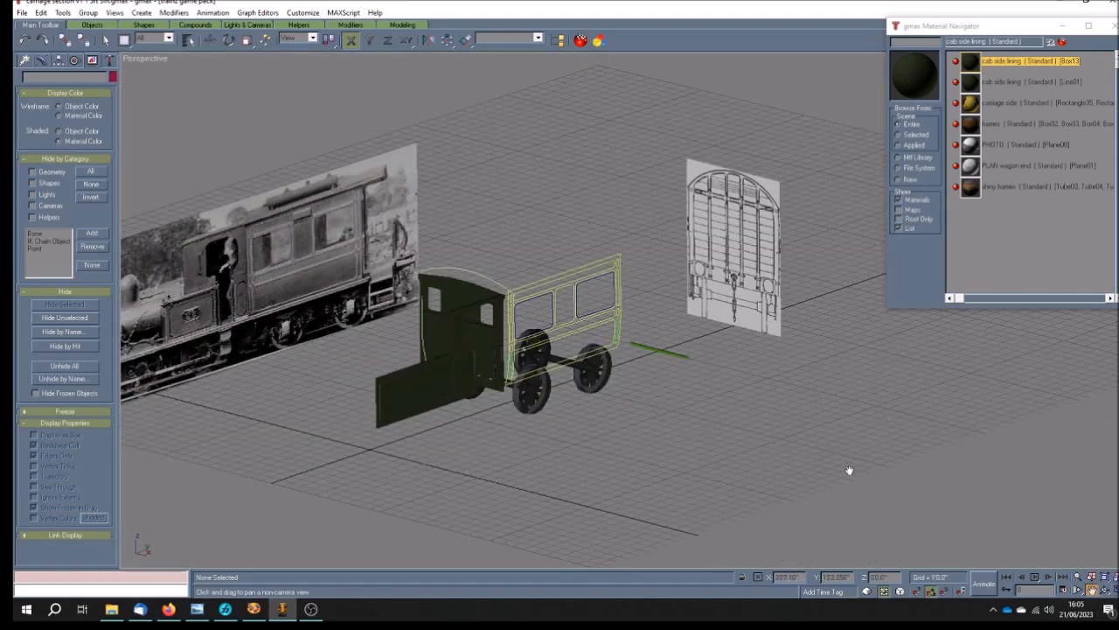
pyautogui.moveTo(741, 318); pyautogui.dragTo(729, 354)
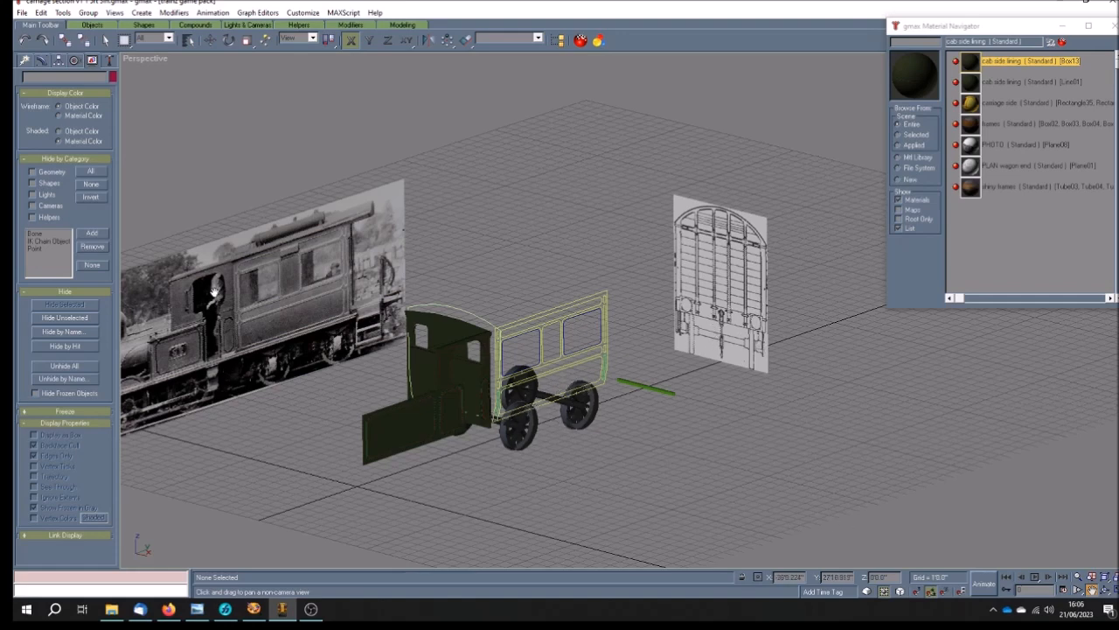
# Examine the cab front from an angle and identify the arched end outline by selecting it.
pyautogui.click(1106, 591)
pyautogui.moveTo(607, 413); pyautogui.dragTo(641, 421)
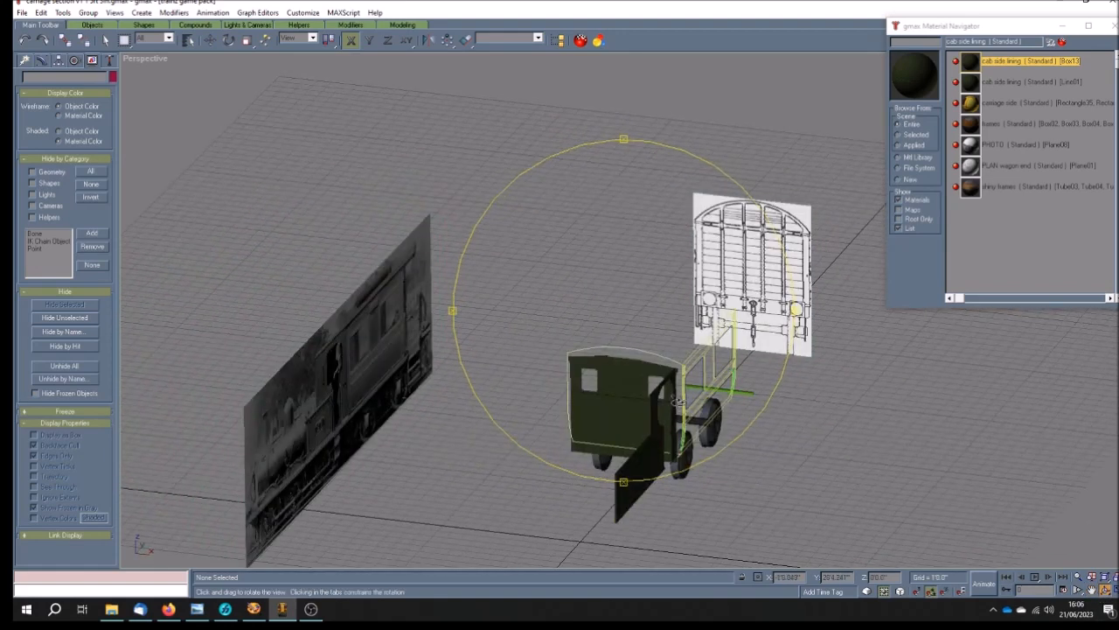
pyautogui.moveTo(691, 435)
pyautogui.mouseDown()
pyautogui.moveTo(616, 420)
pyautogui.moveTo(642, 445)
pyautogui.mouseUp()
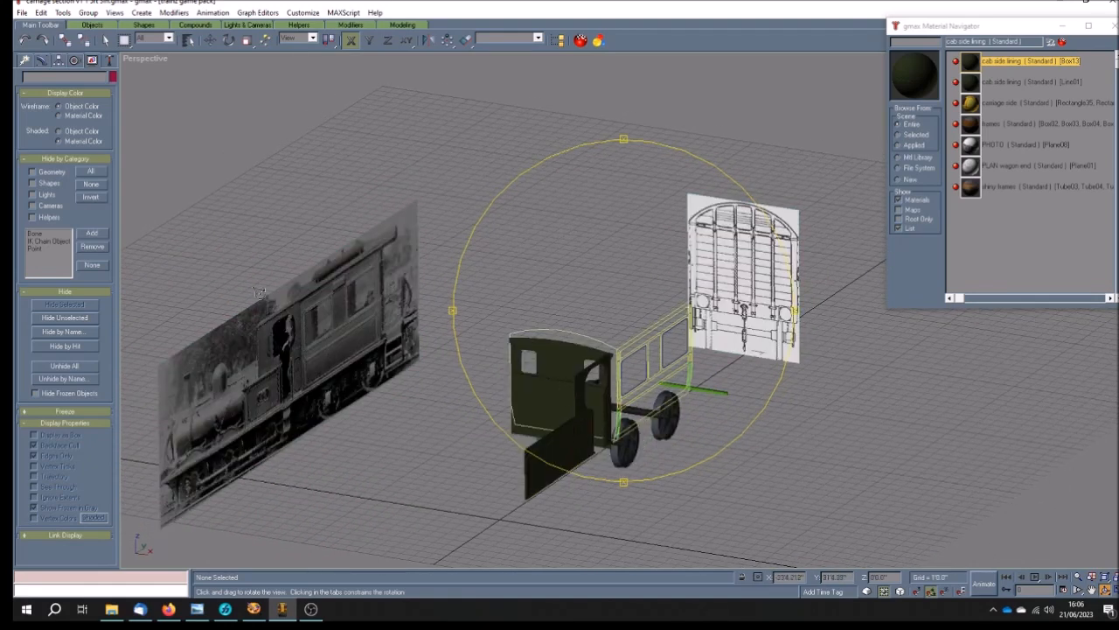
pyautogui.click(105, 40)
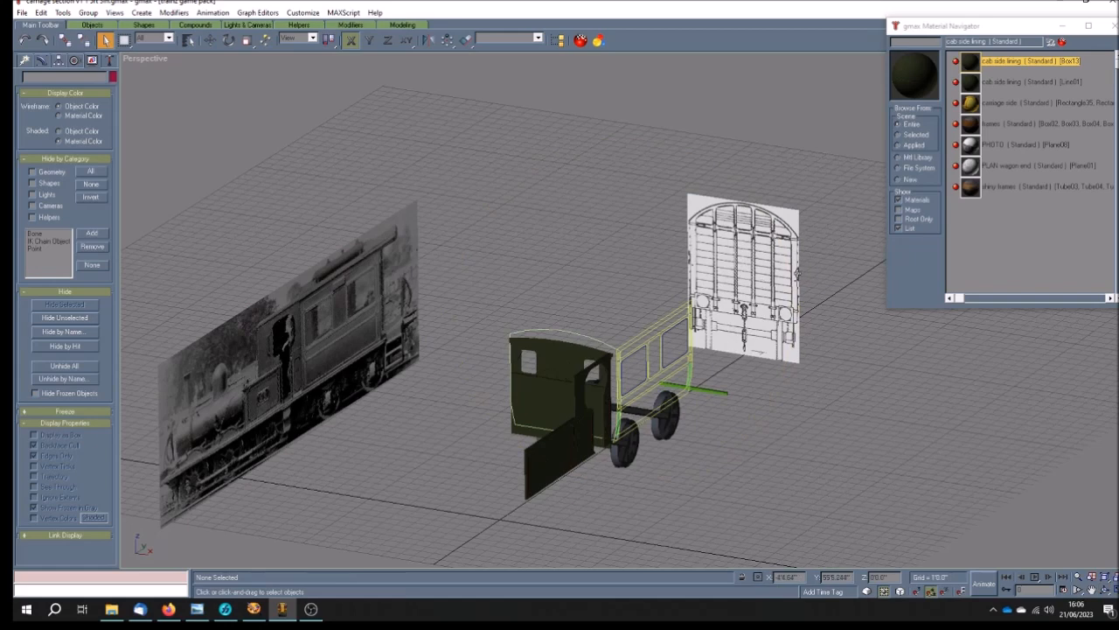
pyautogui.click(541, 329)
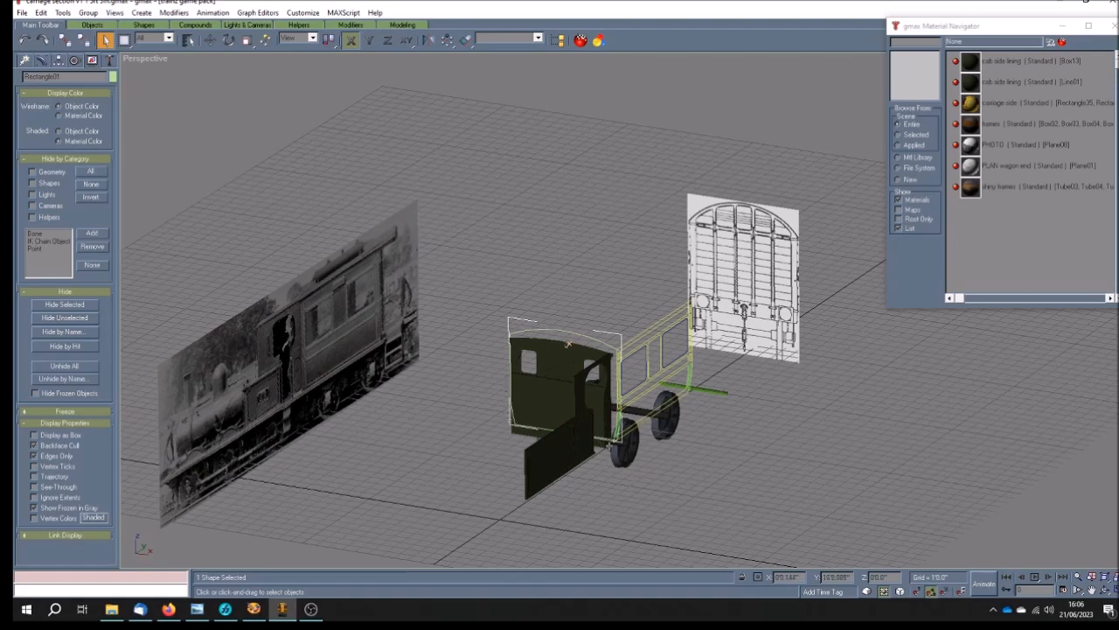
pyautogui.click(256, 206)
# Bring up the spline creation tools and examine the carriage side's panel and window outlines and the wheels from several angles.
pyautogui.click(24, 60)
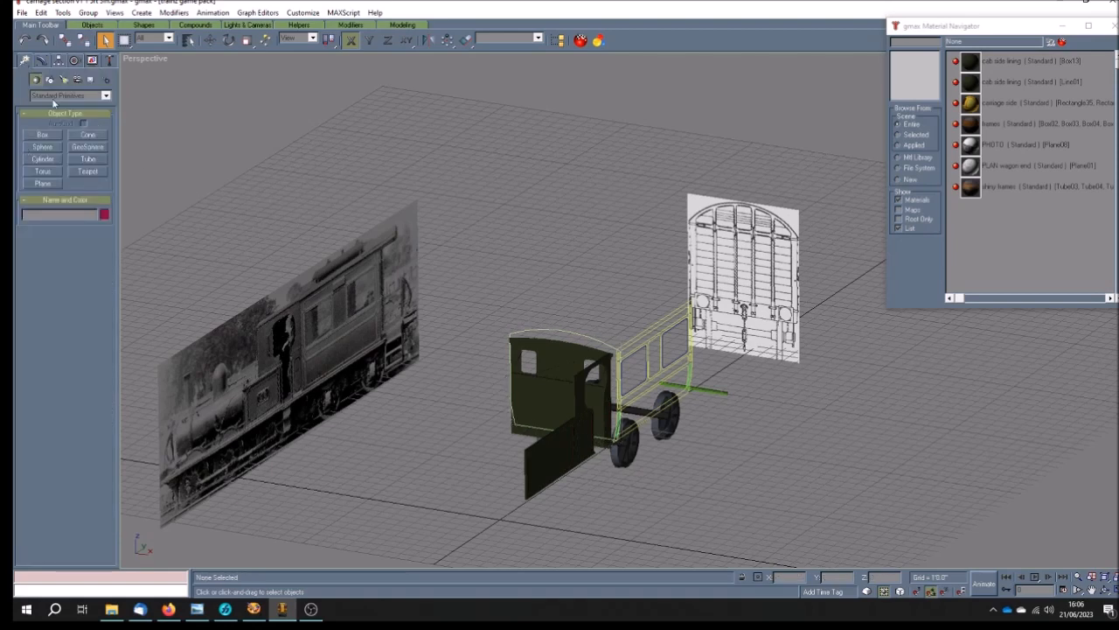
pyautogui.click(50, 79)
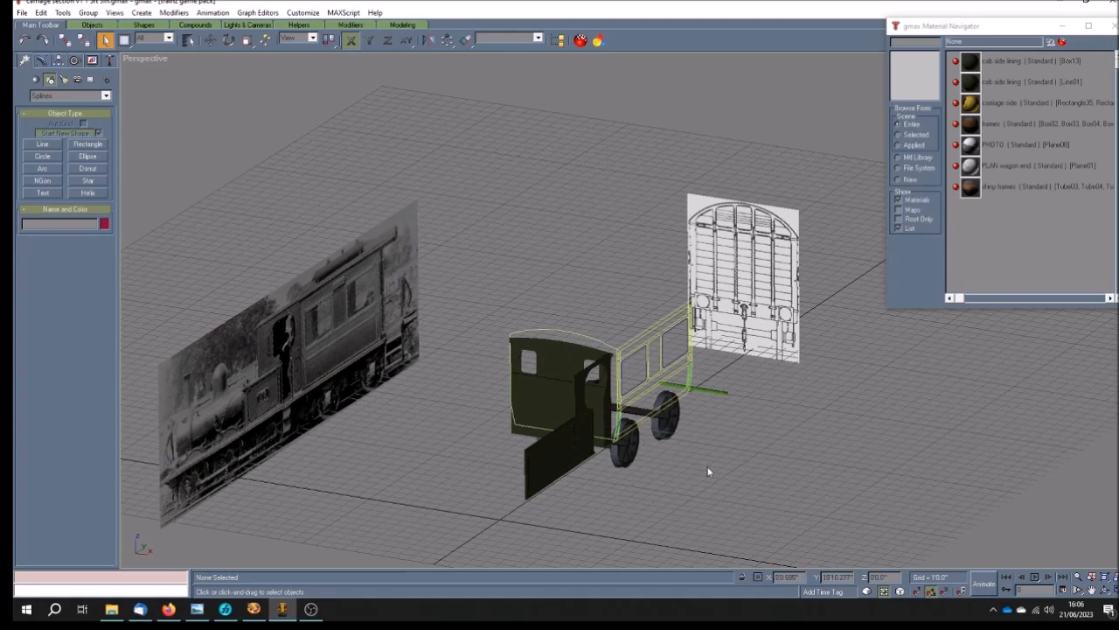
pyautogui.click(1091, 591)
pyautogui.moveTo(677, 467); pyautogui.dragTo(666, 371)
pyautogui.scroll(2, 647, 374)
pyautogui.scroll(2, 647, 374)
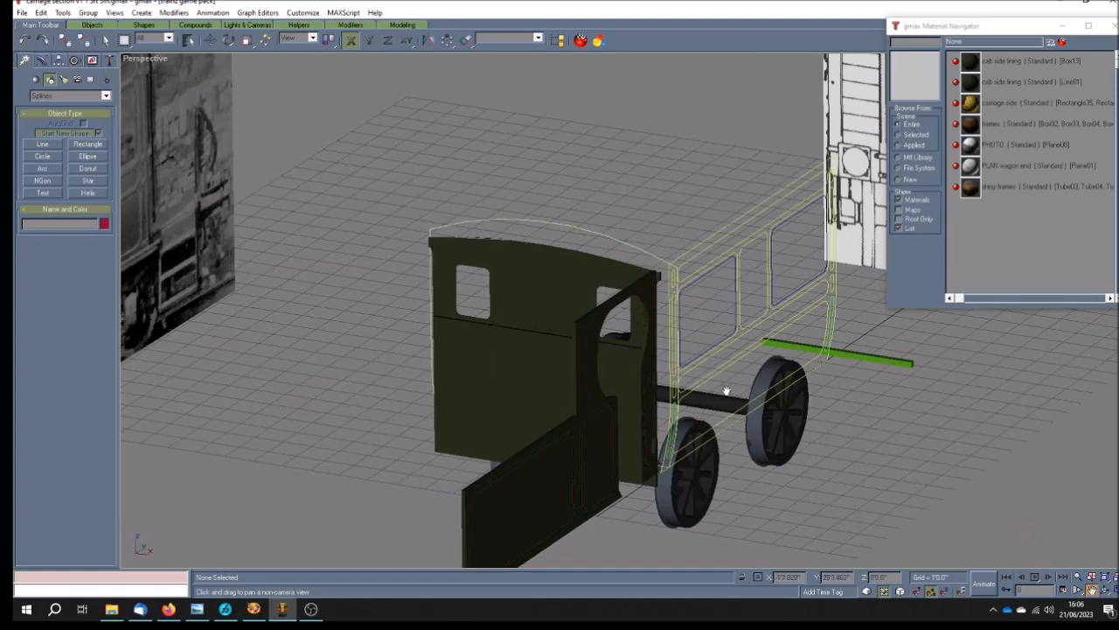
pyautogui.scroll(-2, 726, 387)
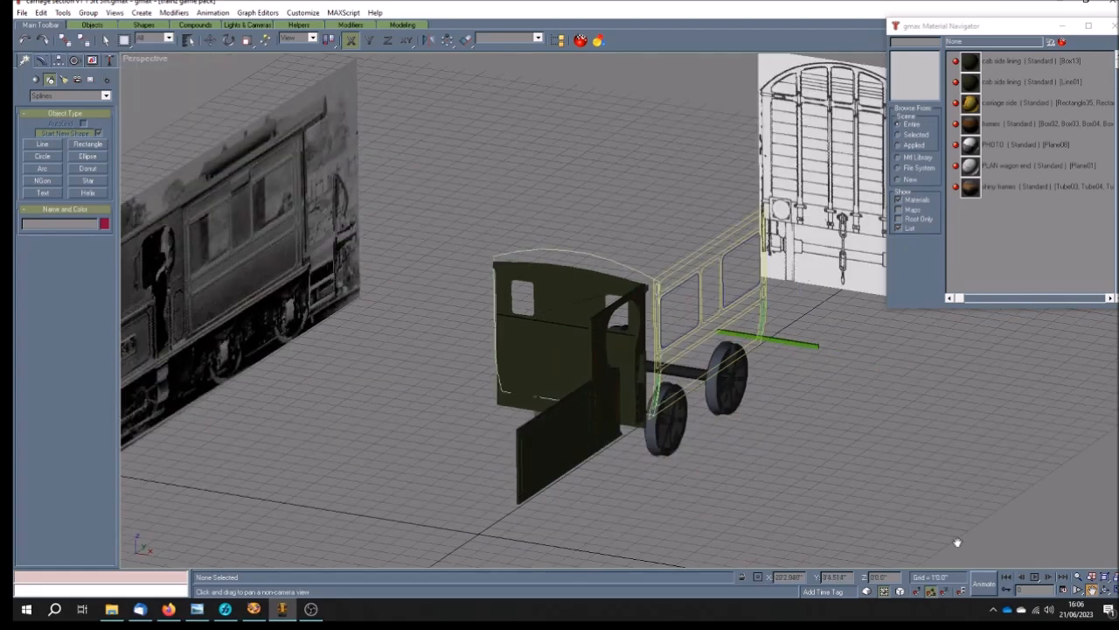
pyautogui.click(1105, 590)
pyautogui.moveTo(700, 444)
pyautogui.mouseDown()
pyautogui.moveTo(680, 442)
pyautogui.moveTo(659, 412)
pyautogui.moveTo(663, 422)
pyautogui.moveTo(618, 423)
pyautogui.mouseUp()
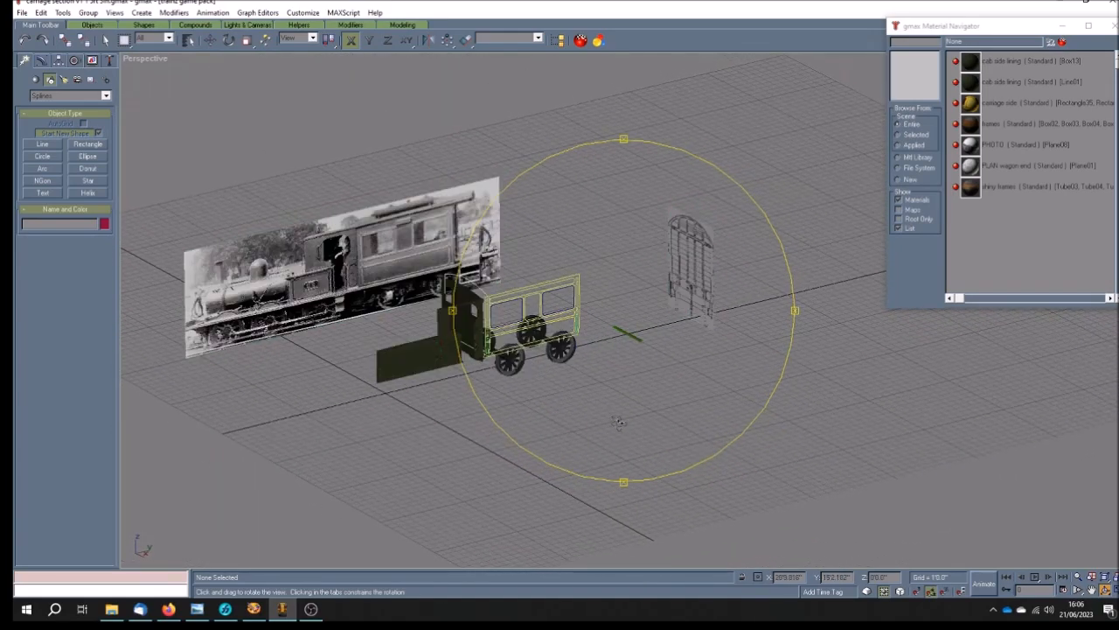
pyautogui.click(1092, 590)
pyautogui.moveTo(547, 410); pyautogui.dragTo(616, 360)
pyautogui.scroll(3, 619, 359)
pyautogui.scroll(2, 626, 369)
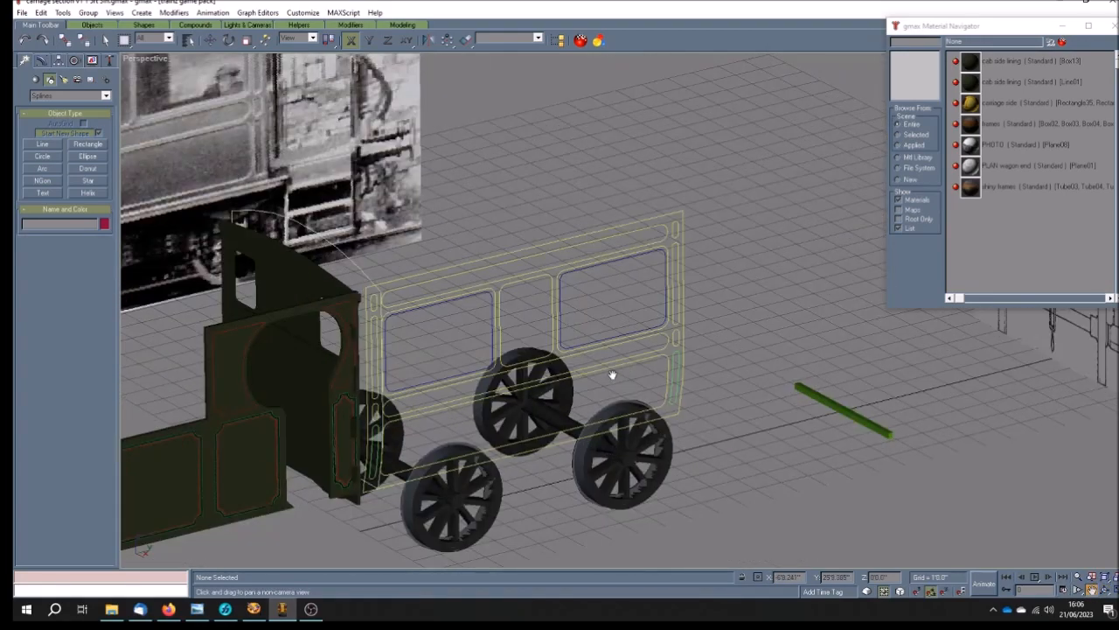
pyautogui.moveTo(612, 374); pyautogui.dragTo(659, 350)
pyautogui.moveTo(556, 433); pyautogui.dragTo(642, 446)
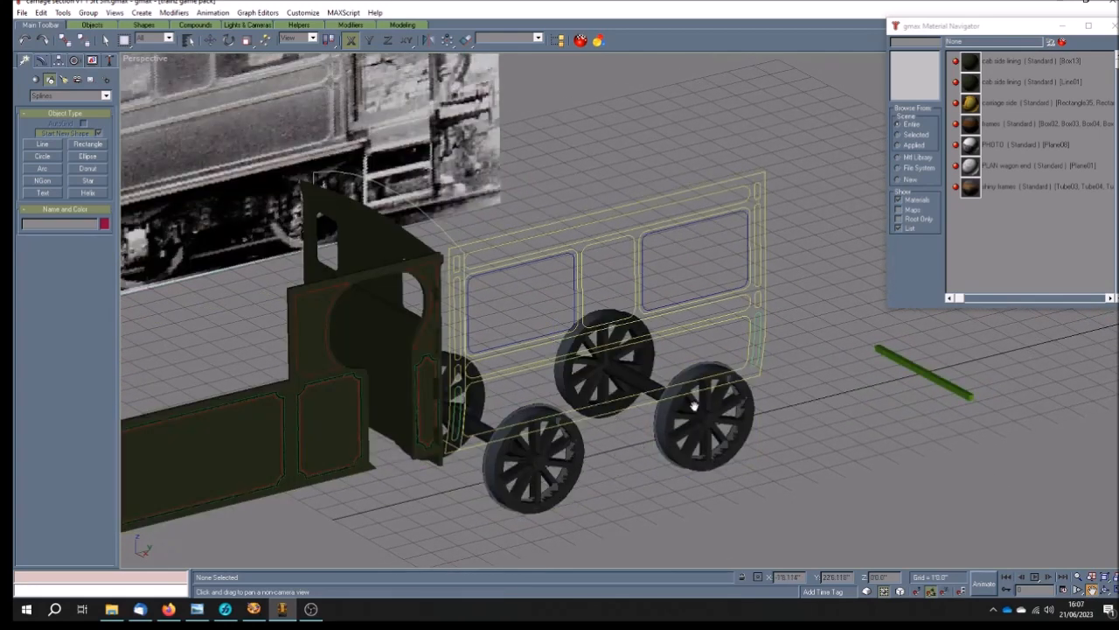
pyautogui.scroll(2, 712, 462)
pyautogui.scroll(2, 753, 464)
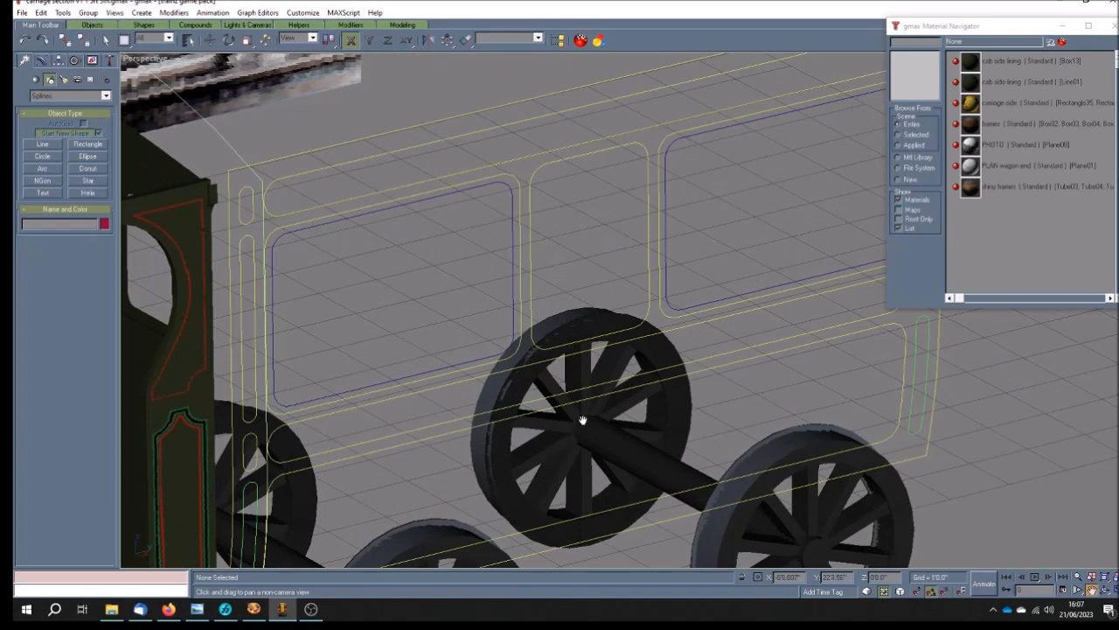
pyautogui.scroll(-4, 754, 510)
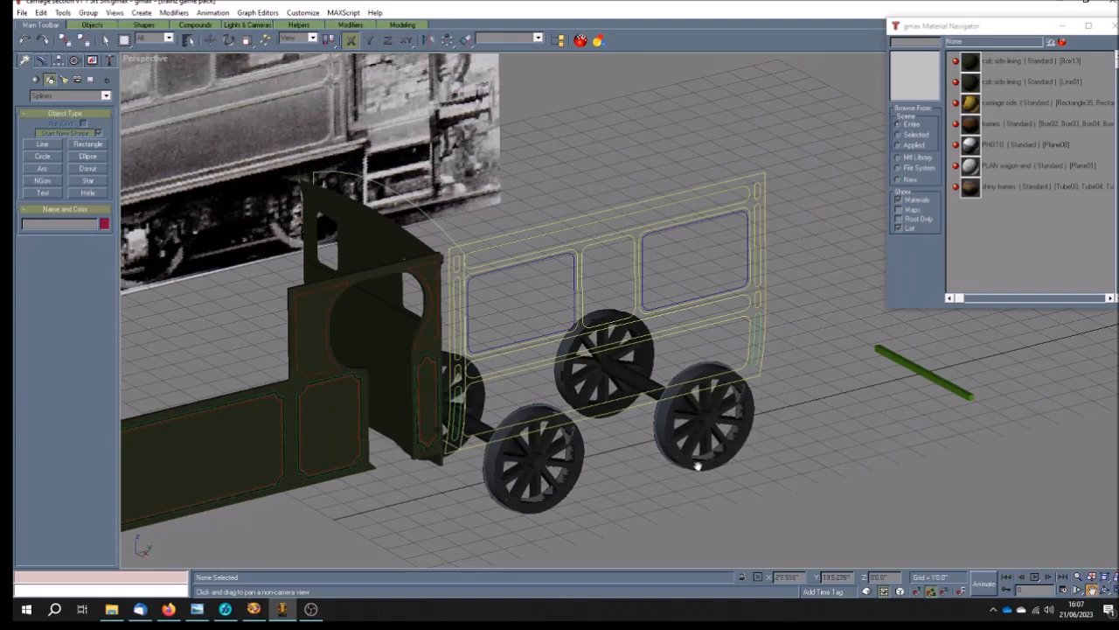
pyautogui.click(1106, 592)
pyautogui.moveTo(630, 418)
pyautogui.mouseDown()
pyautogui.moveTo(592, 415)
pyautogui.moveTo(578, 400)
pyautogui.mouseUp()
pyautogui.moveTo(517, 367); pyautogui.dragTo(516, 359)
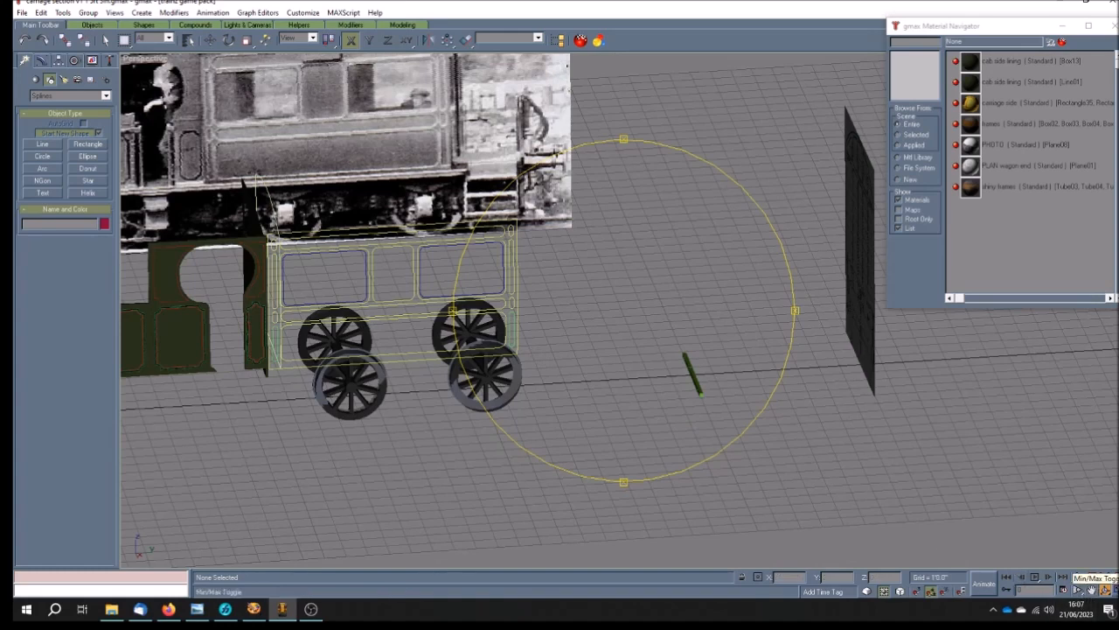
# Examine the carriage side outlines over the reference photo in the maximised Right view, with the Rectangle spline tool tried.
pyautogui.click(1092, 590)
pyautogui.click(1092, 590)
pyautogui.click(564, 427)
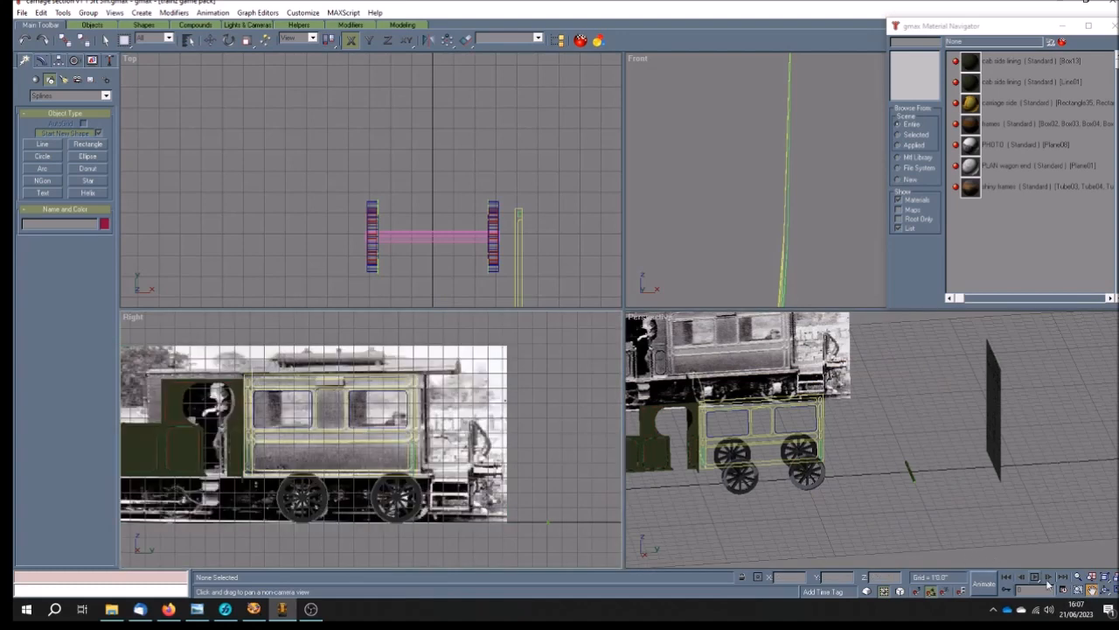
pyautogui.click(1112, 591)
pyautogui.moveTo(540, 416); pyautogui.dragTo(472, 410)
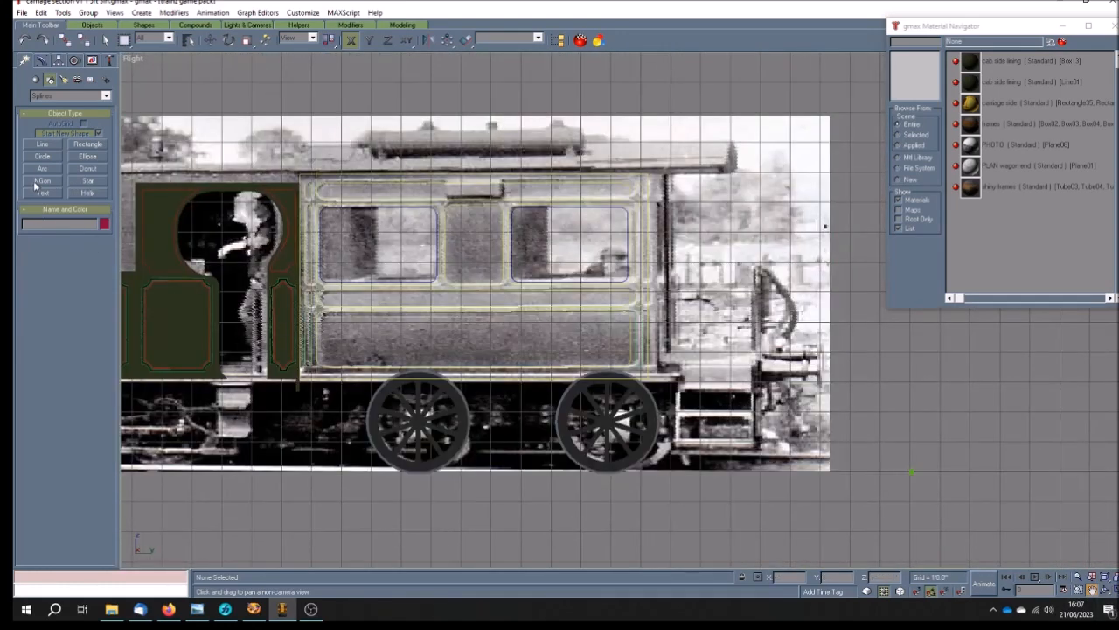
pyautogui.click(87, 144)
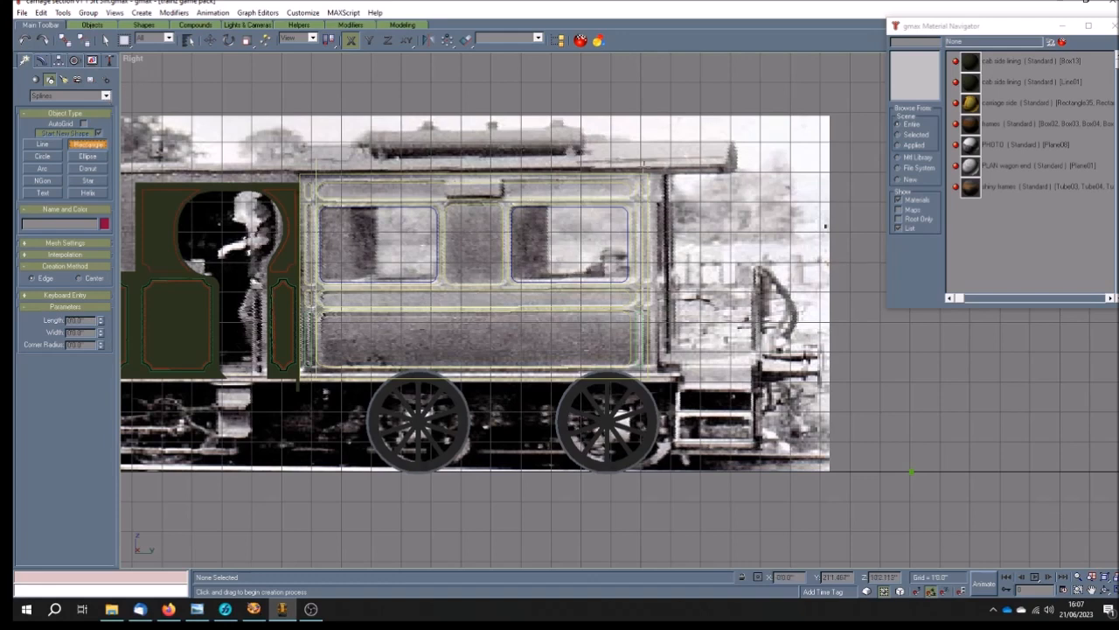
pyautogui.click(1091, 590)
pyautogui.moveTo(542, 369); pyautogui.dragTo(603, 367)
pyautogui.scroll(2, 604, 339)
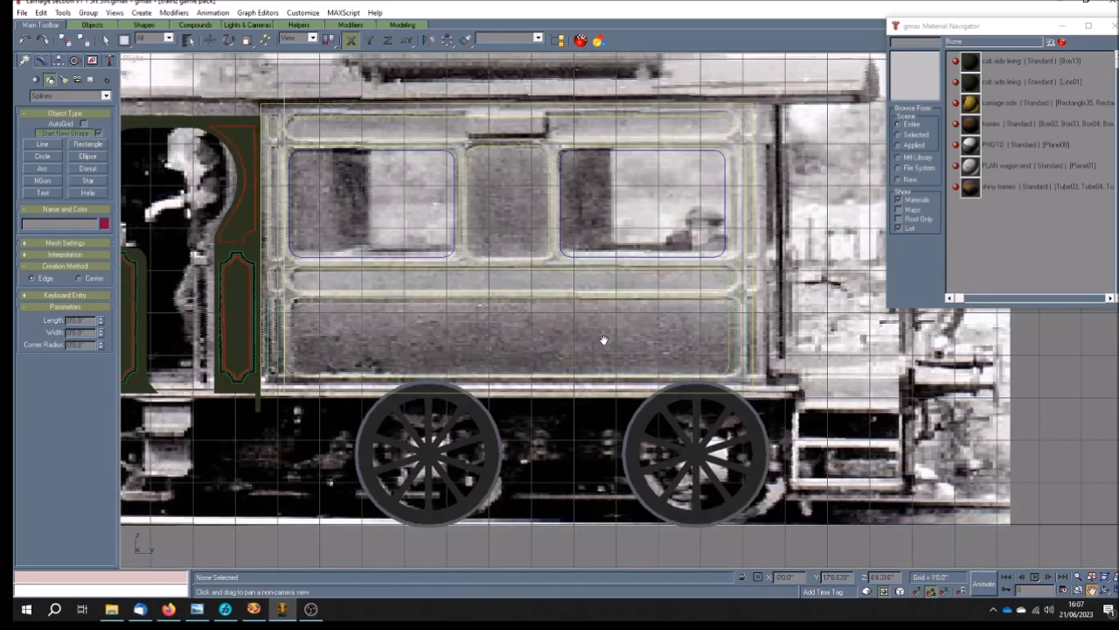
pyautogui.rightClick(137, 62)
pyautogui.click(163, 167)
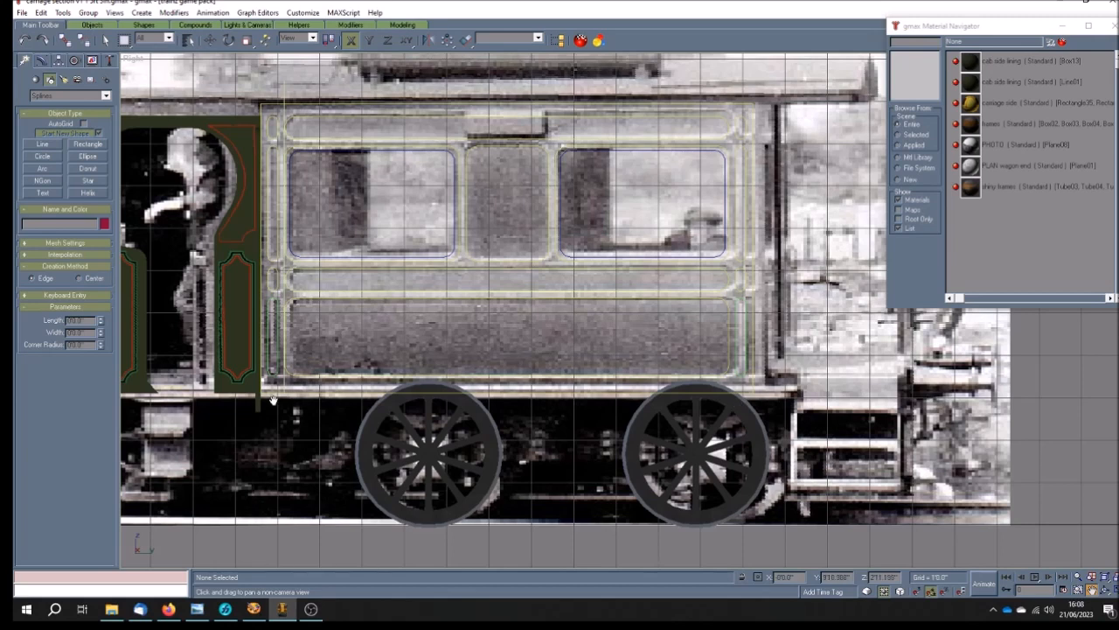
# Hide the side reference photo plane behind the carriage outlines.
pyautogui.click(105, 41)
pyautogui.click(803, 400)
pyautogui.click(91, 62)
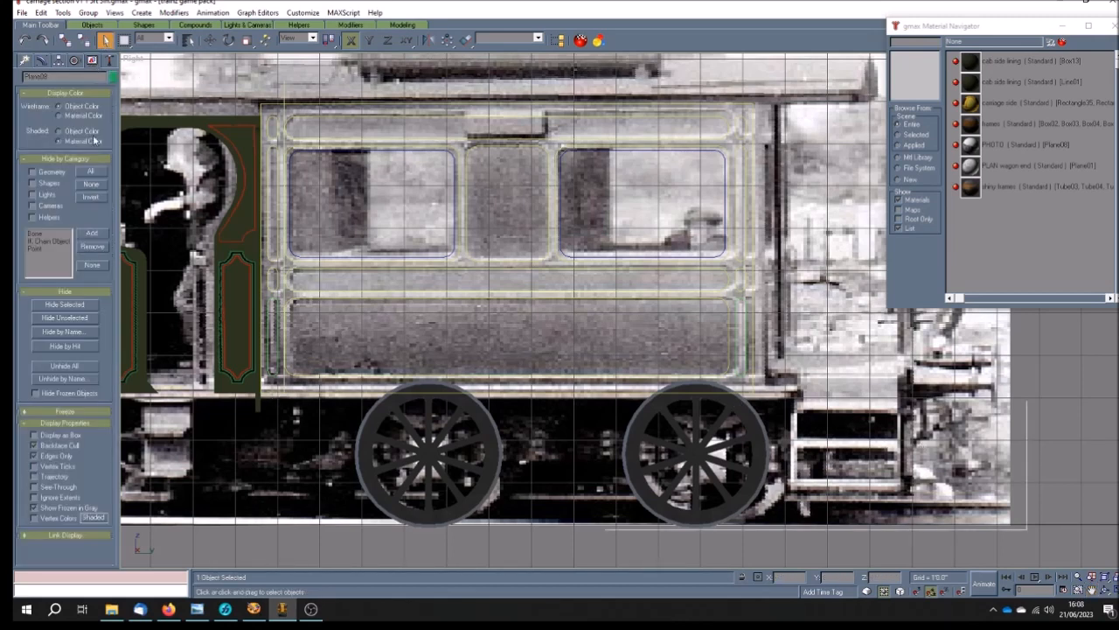
pyautogui.click(75, 306)
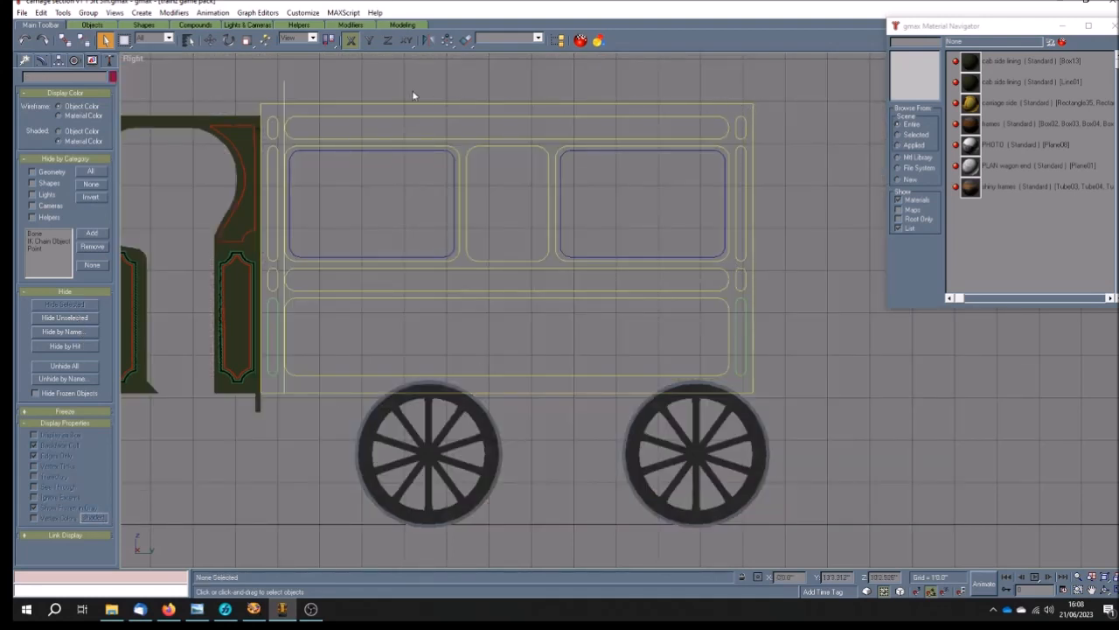
# Move the arched end outline forward in the Right view, clear of the carriage side and into the cab doorway area.
pyautogui.click(284, 90)
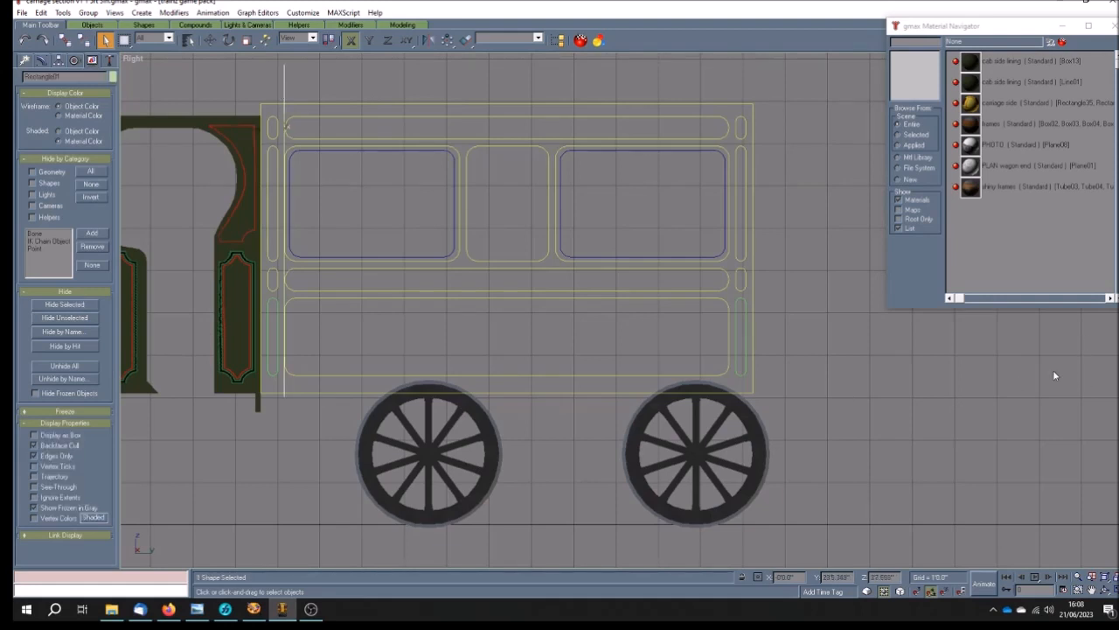
pyautogui.click(210, 40)
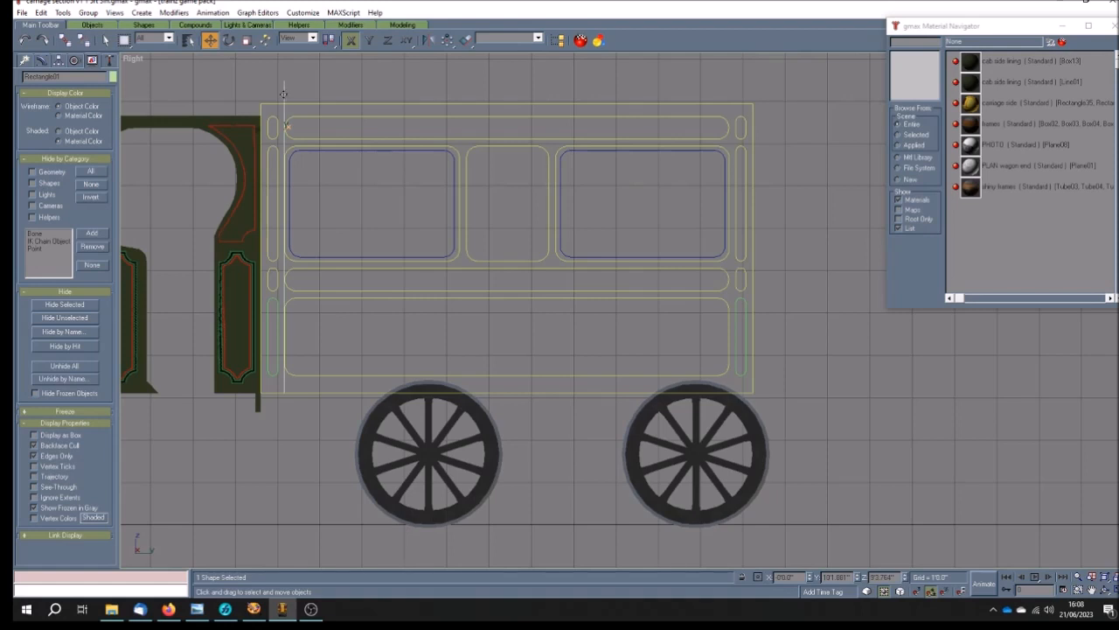
pyautogui.moveTo(283, 93); pyautogui.dragTo(197, 127)
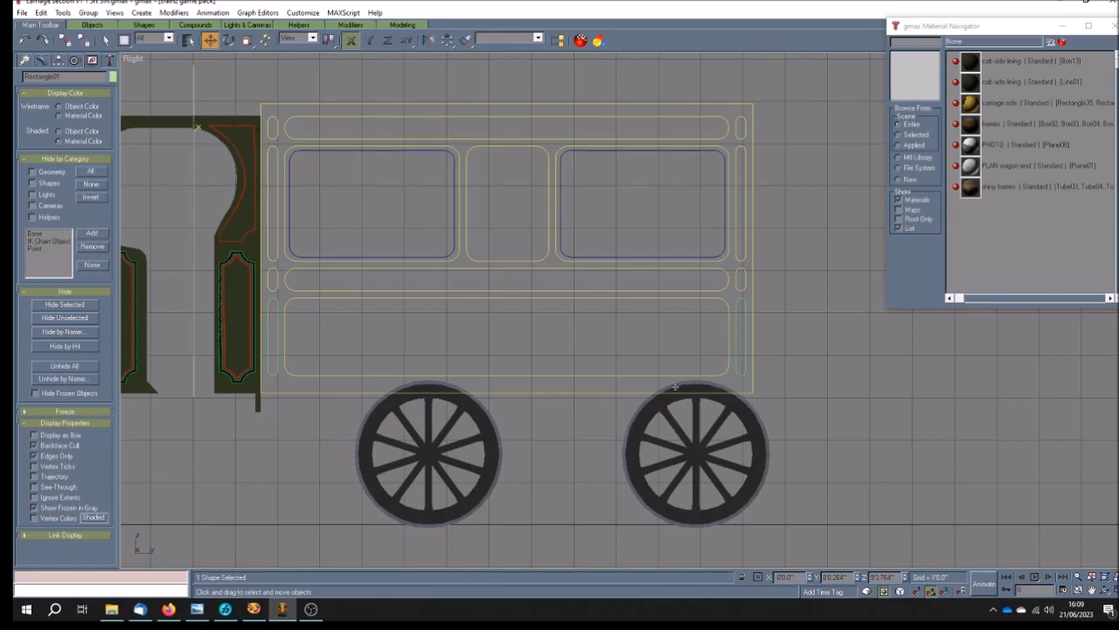
pyautogui.click(1111, 589)
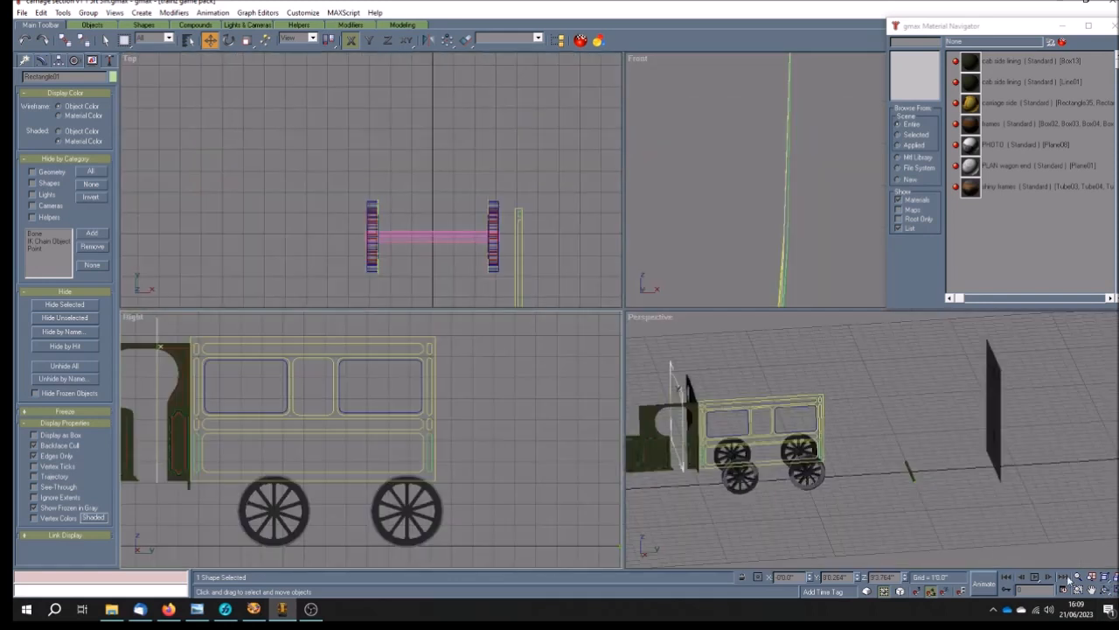
pyautogui.click(1104, 589)
pyautogui.moveTo(799, 470)
pyautogui.mouseDown()
pyautogui.moveTo(845, 453)
pyautogui.moveTo(929, 469)
pyautogui.mouseUp()
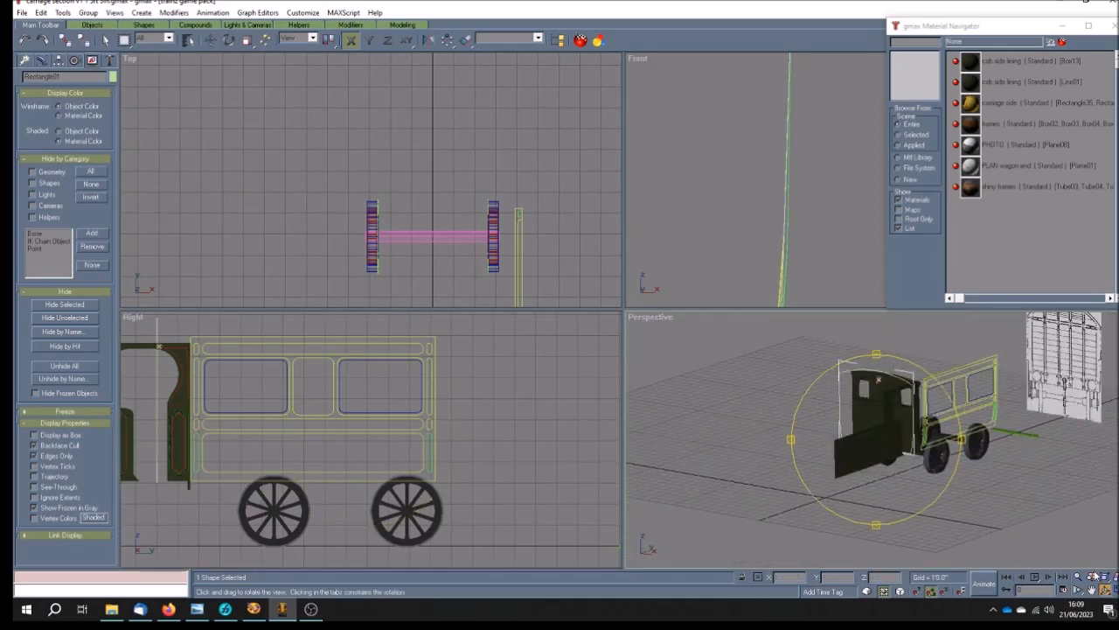
pyautogui.click(1093, 589)
pyautogui.moveTo(983, 441); pyautogui.dragTo(874, 428)
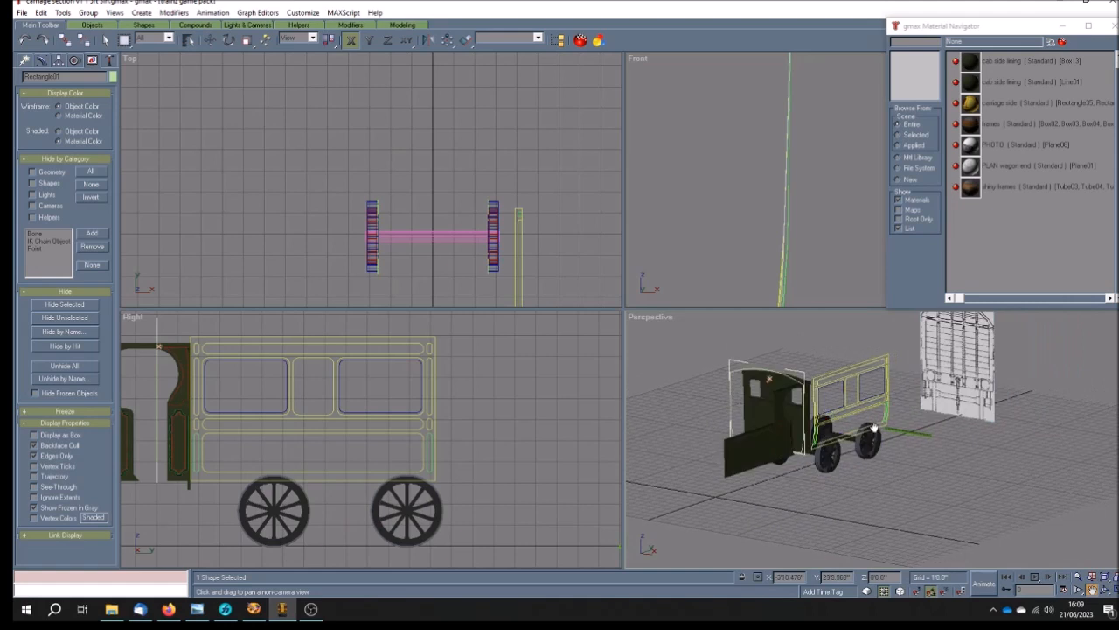
# Save the scene, with the narrow upper end panel outline picked and released again.
pyautogui.click(105, 40)
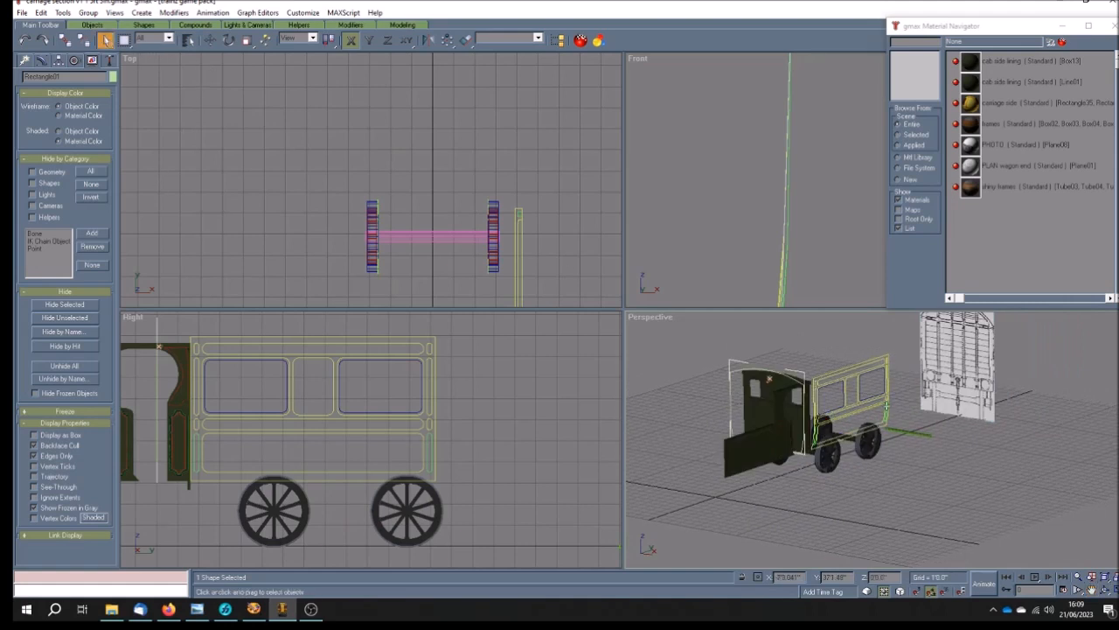
pyautogui.click(887, 381)
pyautogui.hotkey('ctrl', 's')
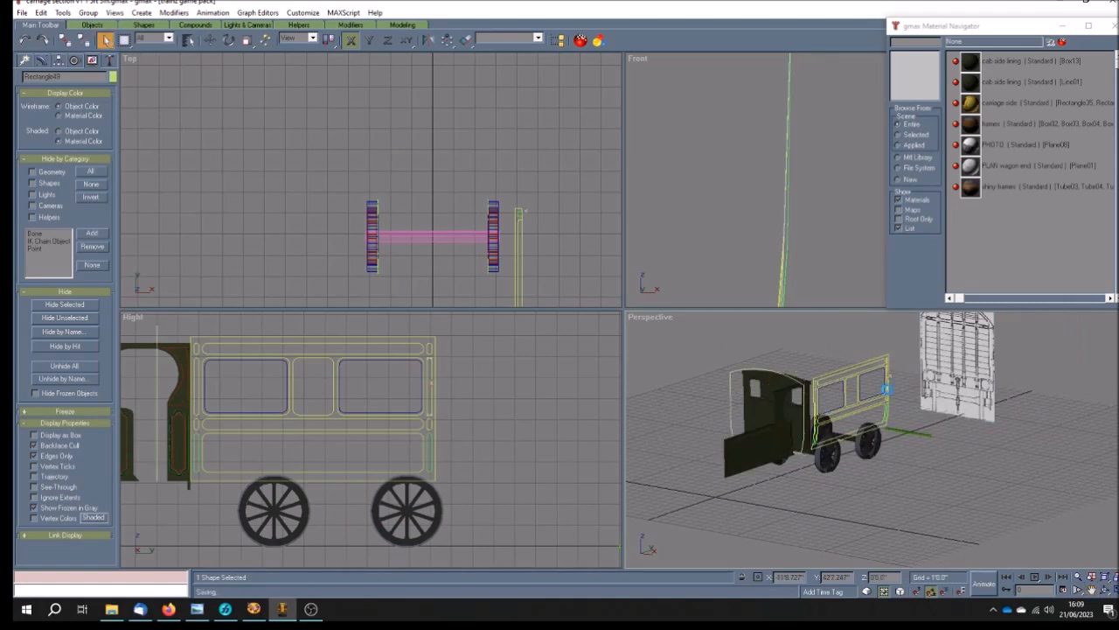
pyautogui.click(936, 424)
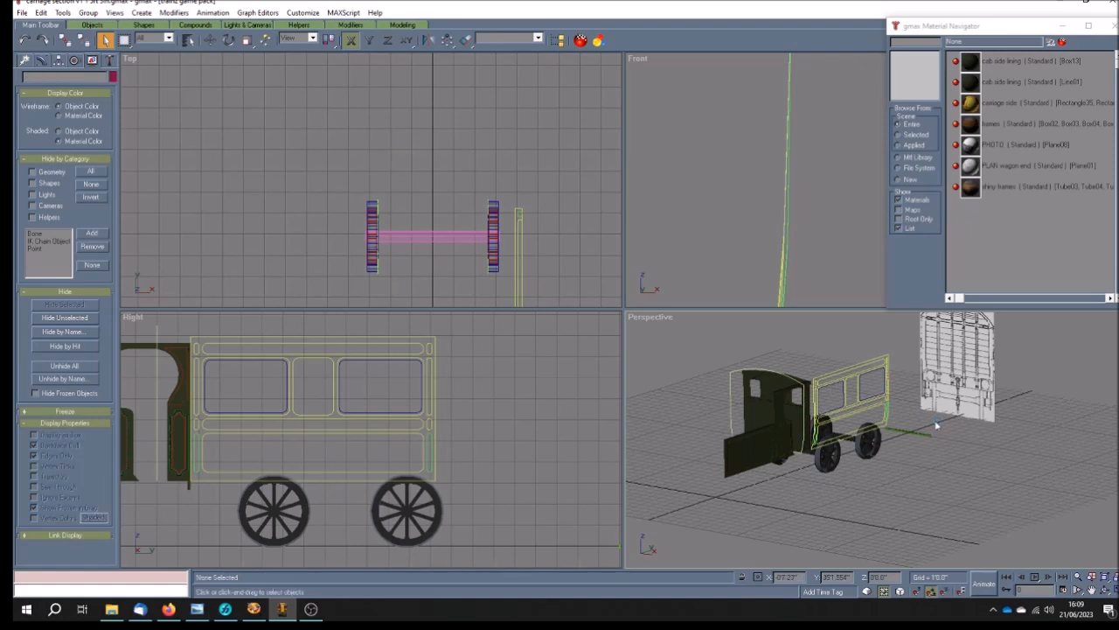
# Examine the carriage side outlines beside the cab and wheels in the Perspective view, and bring up the spline creation tools.
pyautogui.scroll(3, 832, 445)
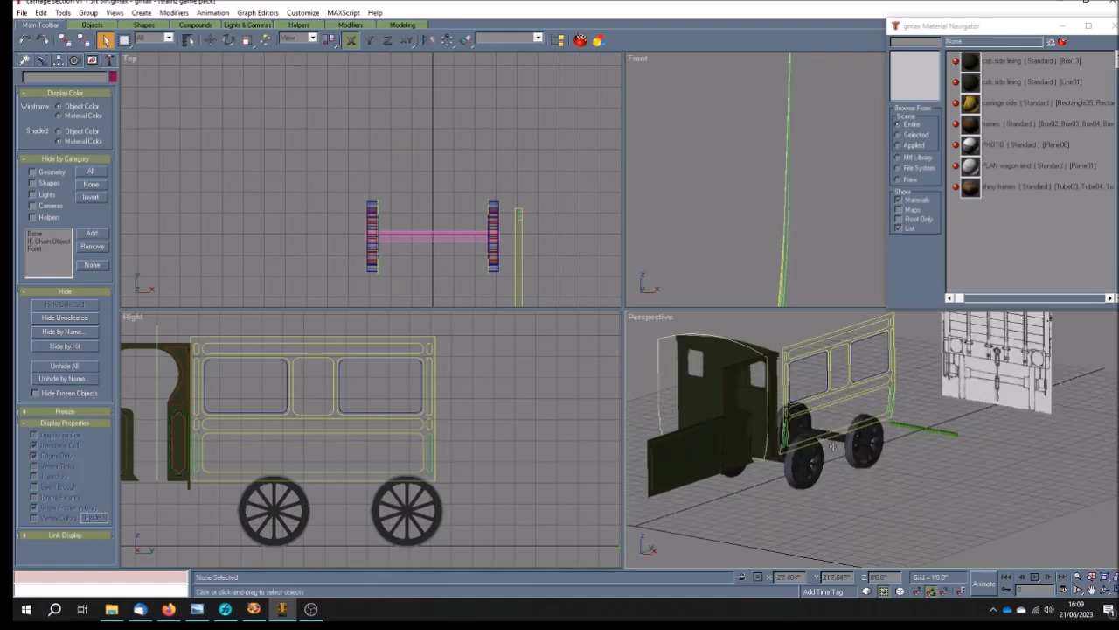
pyautogui.click(793, 350)
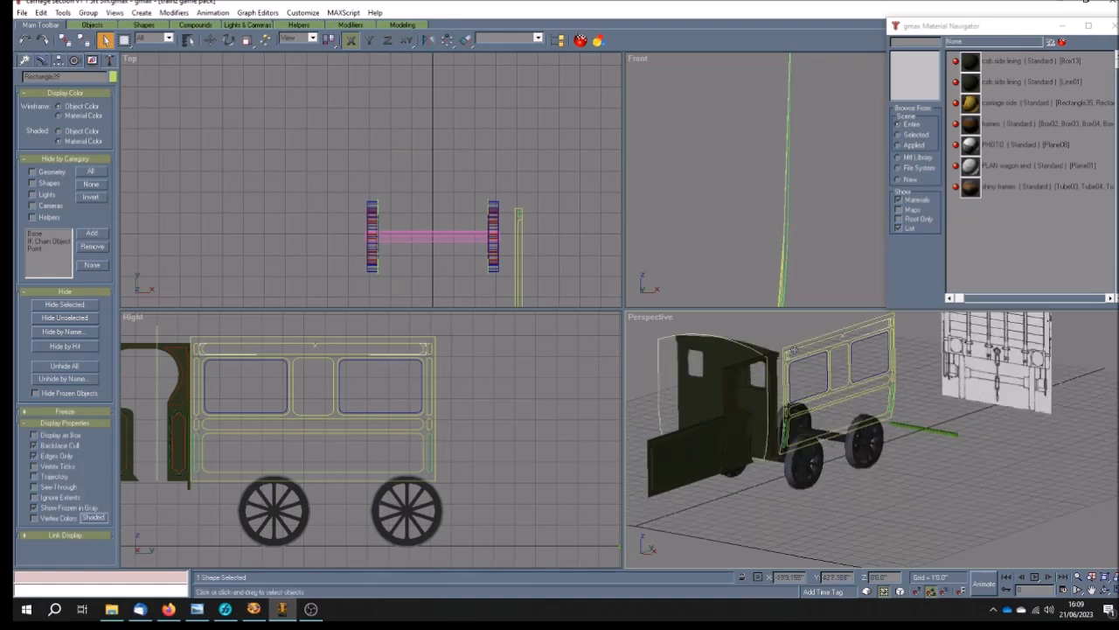
pyautogui.click(908, 394)
pyautogui.click(1091, 590)
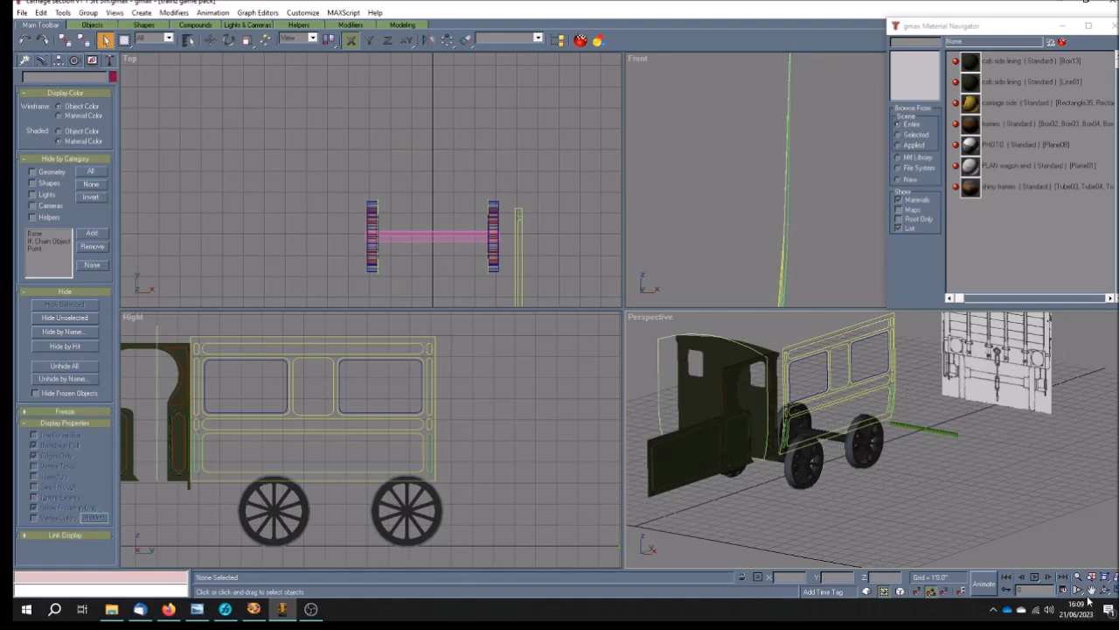
pyautogui.moveTo(828, 437); pyautogui.dragTo(807, 437)
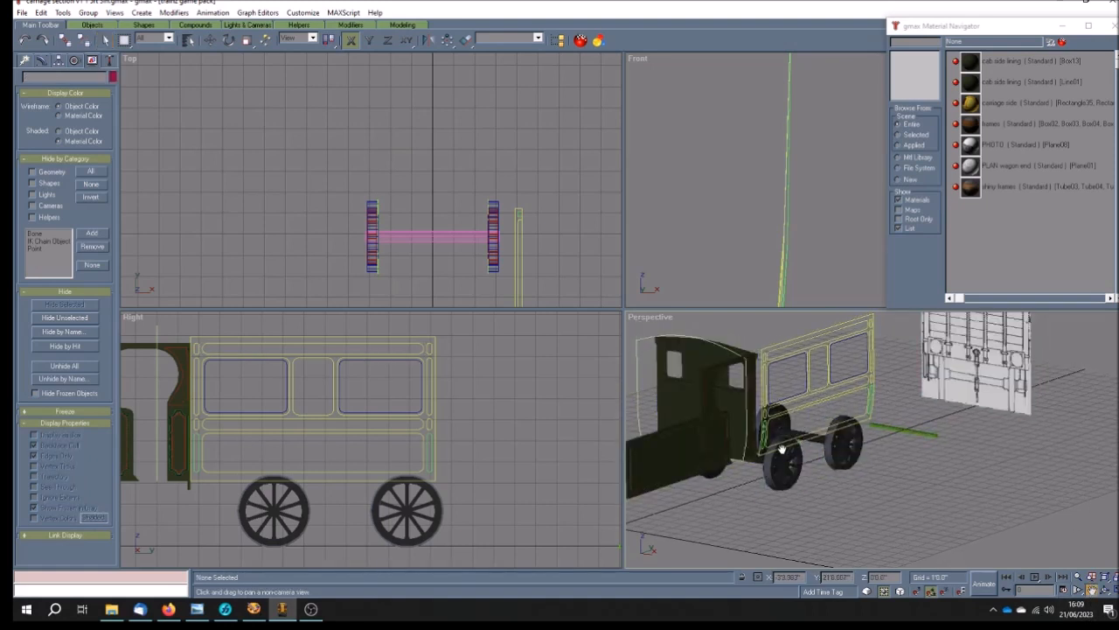
pyautogui.scroll(3, 788, 433)
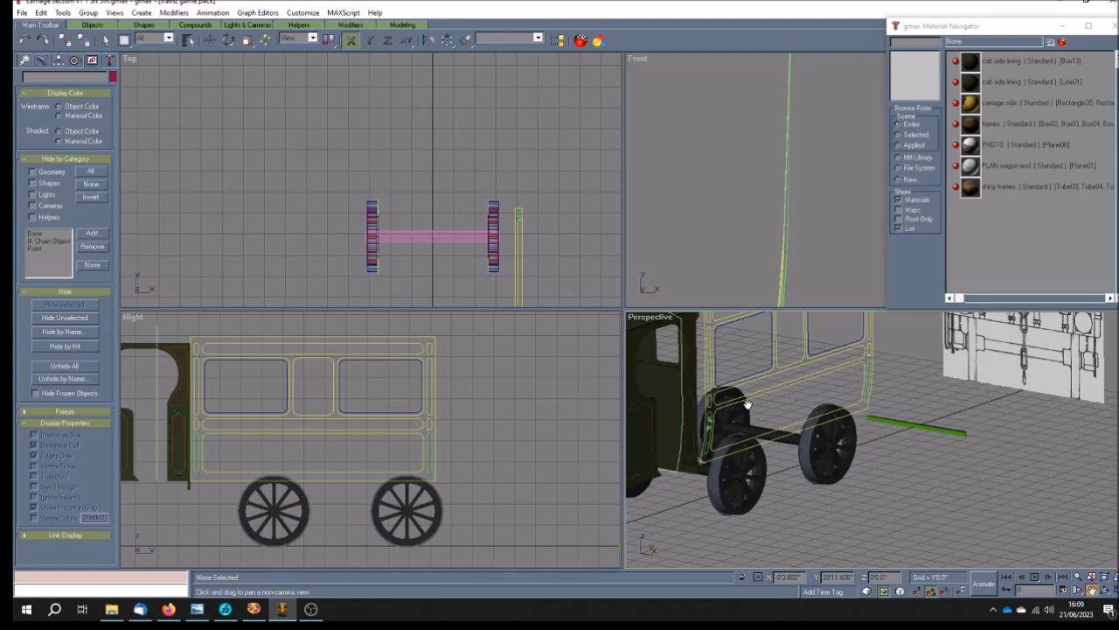
pyautogui.scroll(-2, 748, 404)
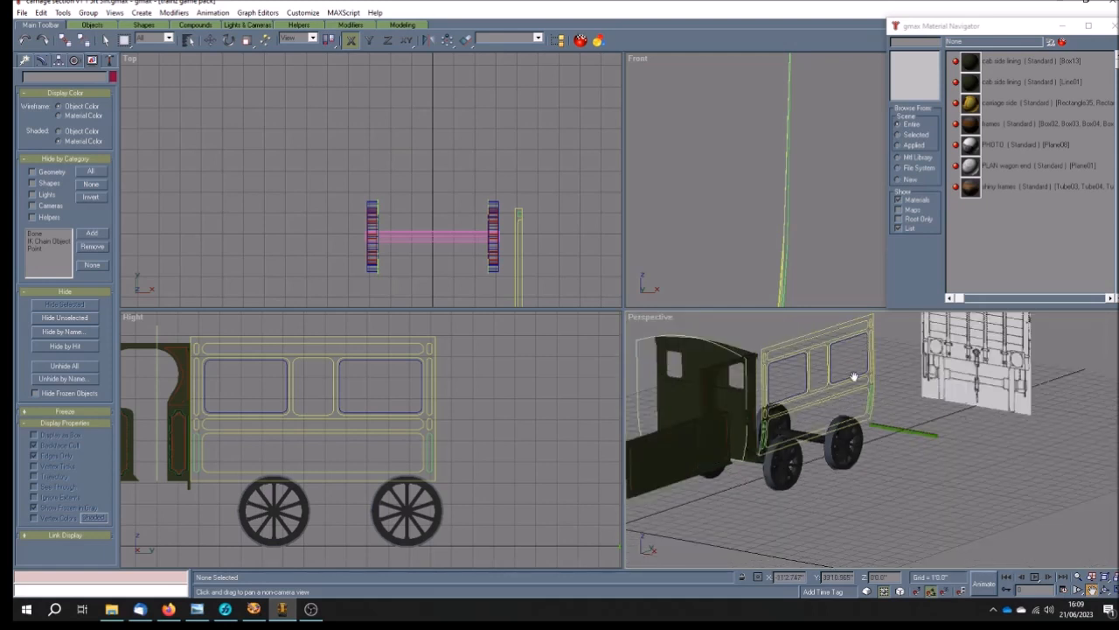
pyautogui.click(42, 62)
pyautogui.click(24, 61)
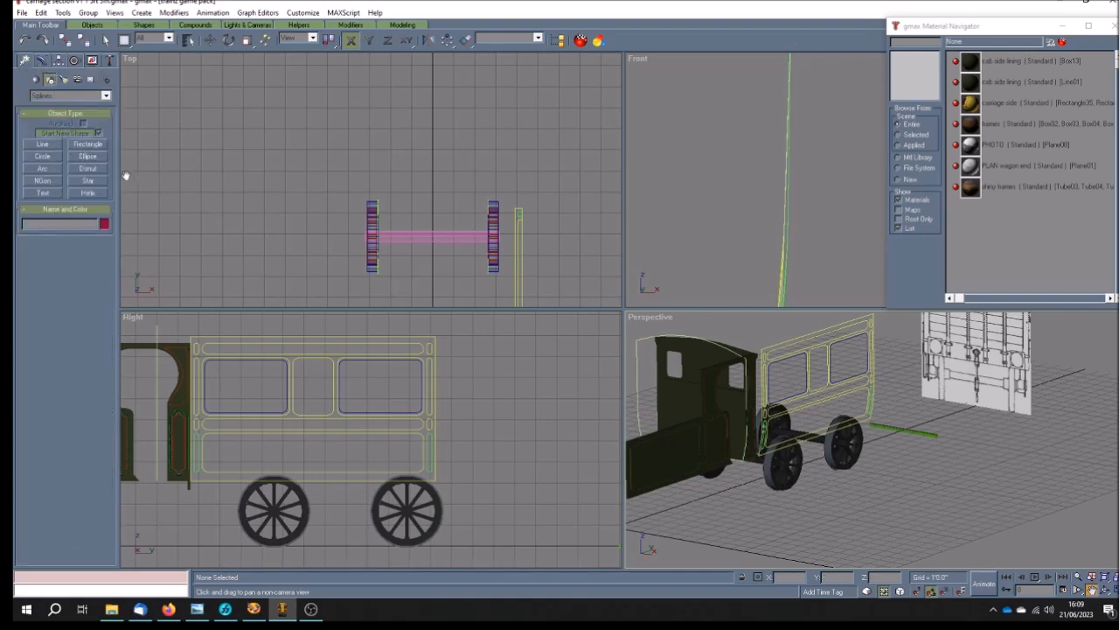
# Examine the curved lower profile of the carriage side in close-up in the Front view.
pyautogui.moveTo(816, 280); pyautogui.dragTo(781, 187)
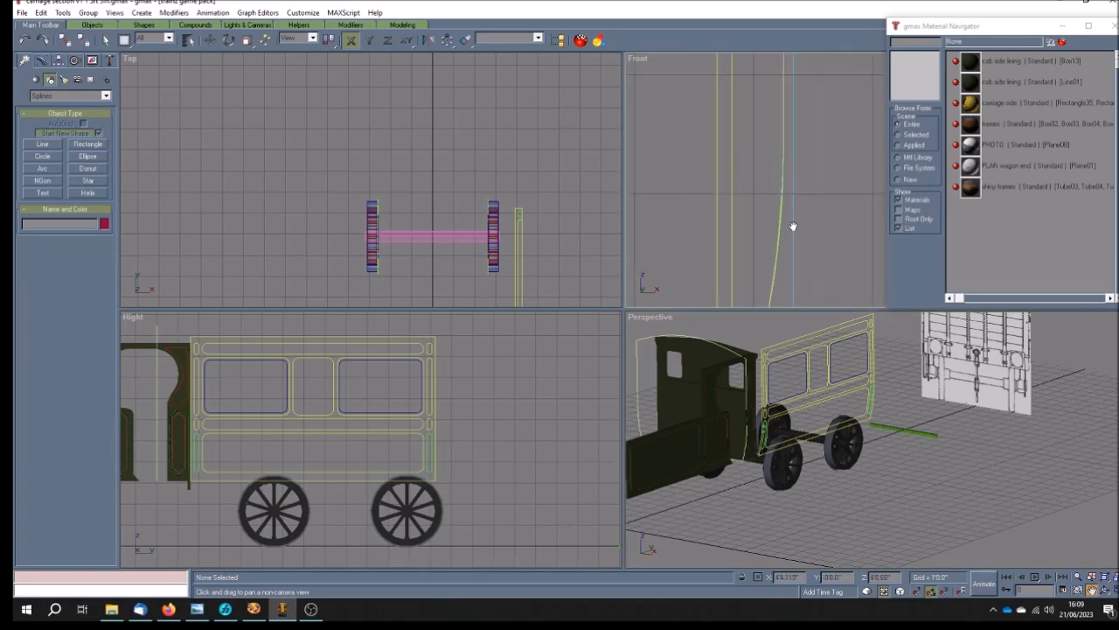
pyautogui.moveTo(757, 114); pyautogui.dragTo(726, 107)
pyautogui.scroll(-5, 726, 108)
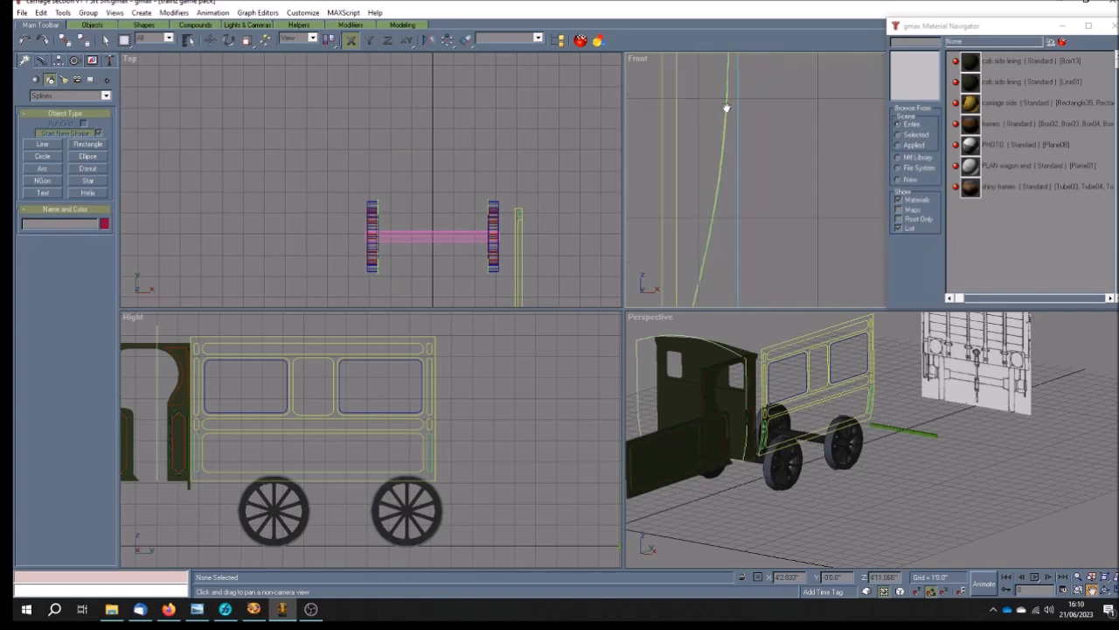
pyautogui.scroll(5, 717, 184)
pyautogui.scroll(-5, 717, 184)
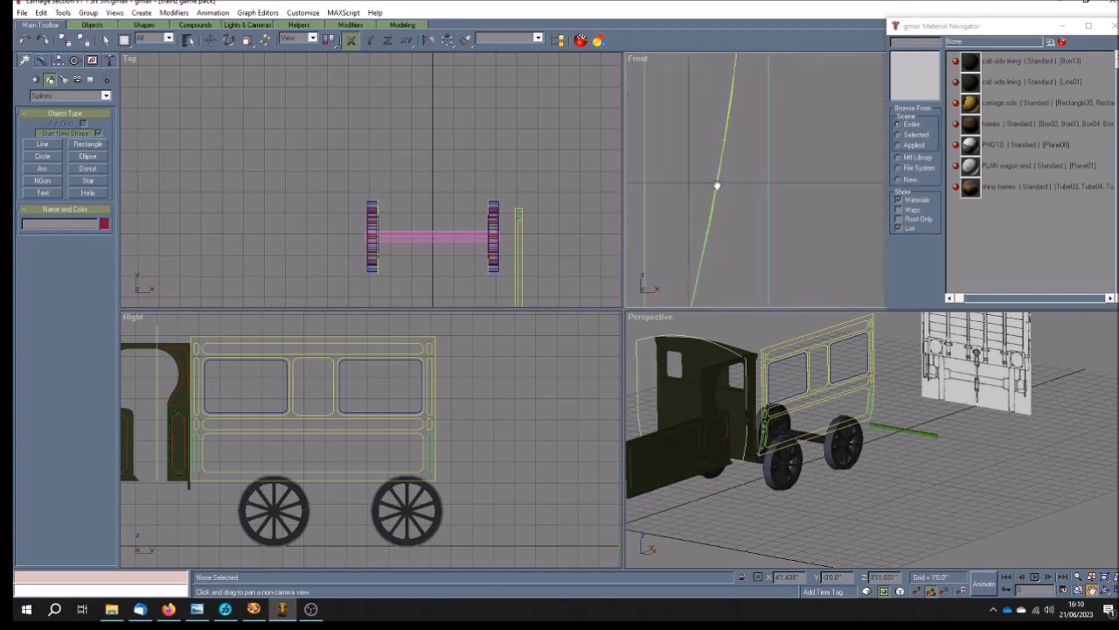
pyautogui.scroll(-2, 722, 166)
pyautogui.scroll(3, 725, 157)
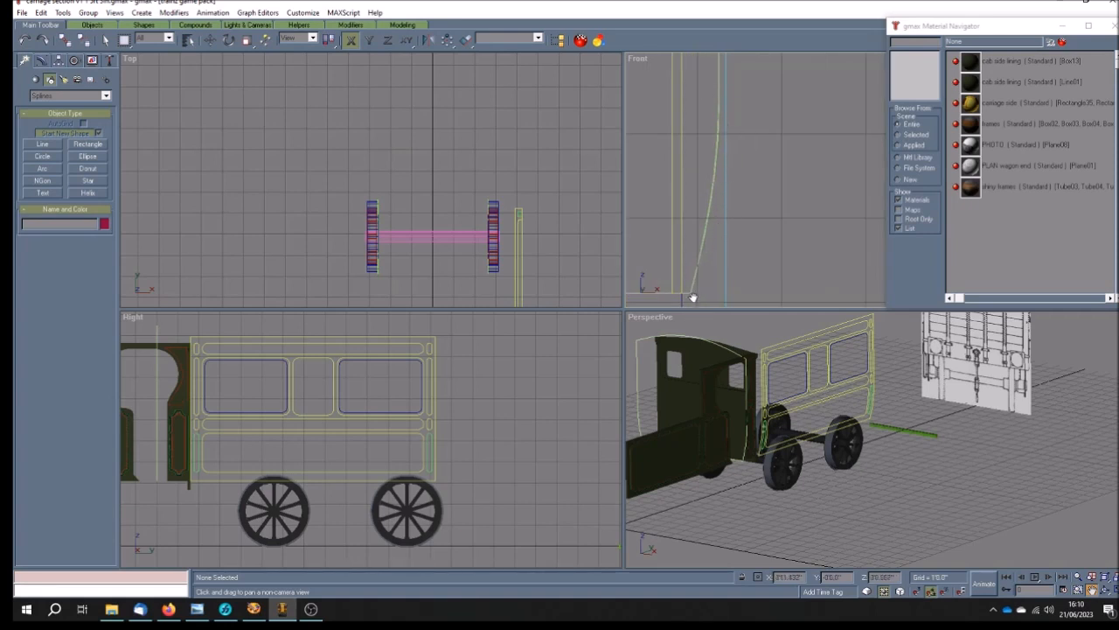
pyautogui.moveTo(783, 388)
pyautogui.mouseDown()
pyautogui.moveTo(783, 370)
pyautogui.moveTo(778, 384)
pyautogui.mouseUp()
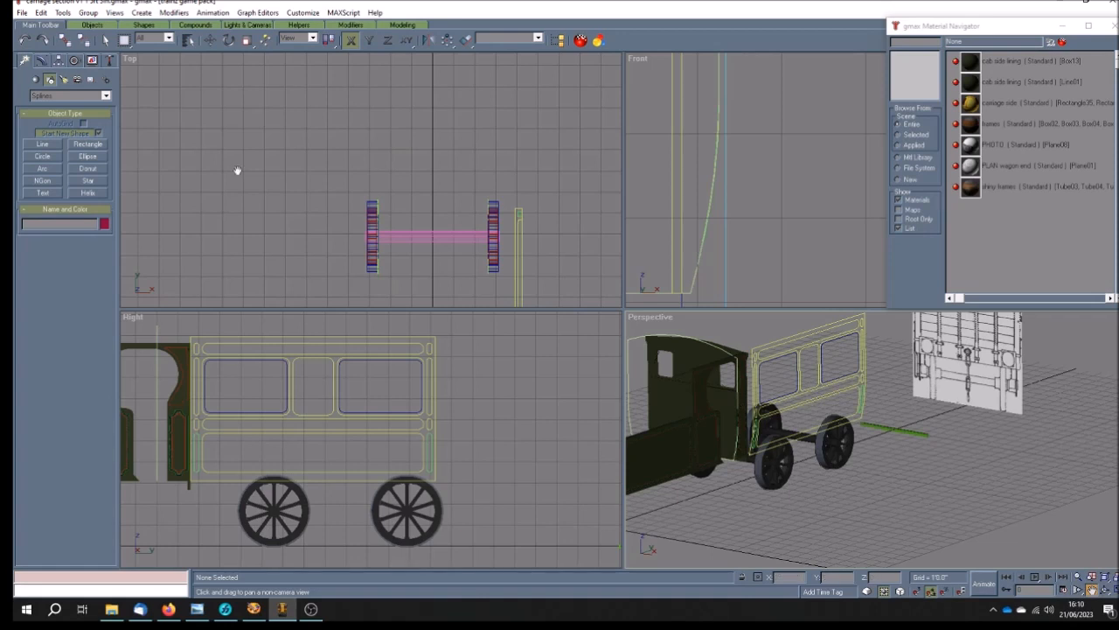
# Inspect the vertices of the carriage side's outer outline along its curved lower edge at Vertex level.
pyautogui.click(105, 40)
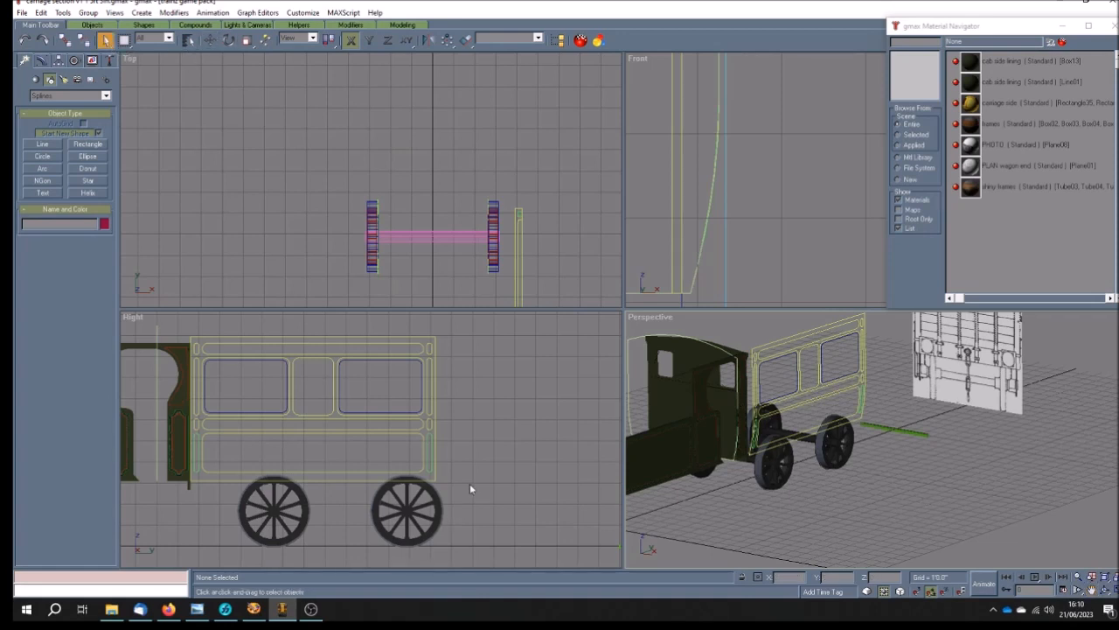
pyautogui.scroll(2, 414, 478)
pyautogui.click(441, 479)
pyautogui.click(41, 59)
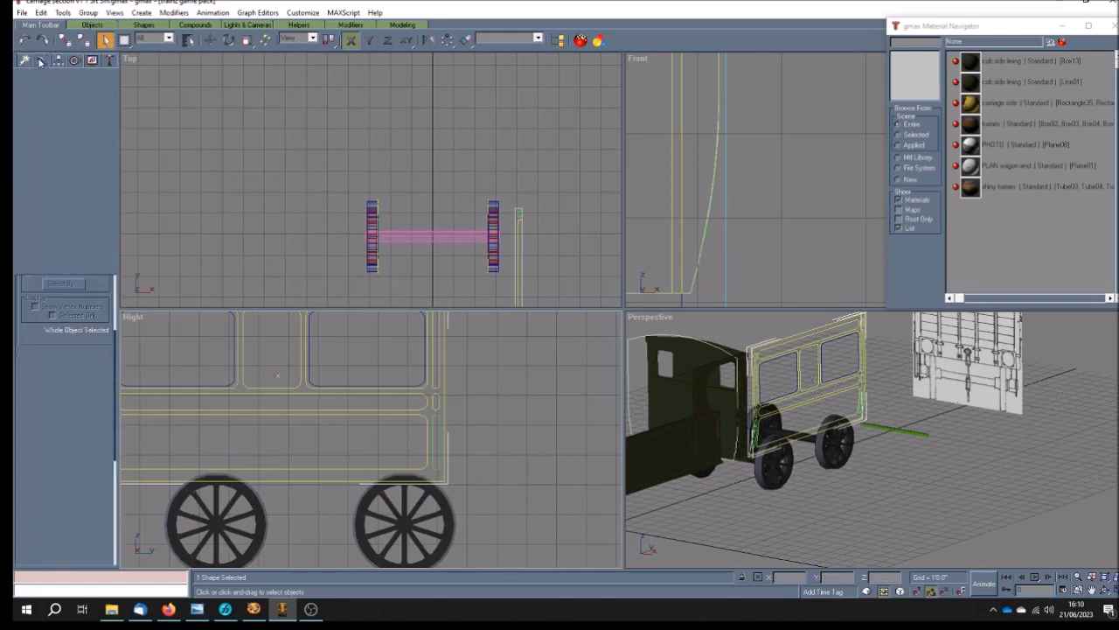
pyautogui.click(29, 178)
pyautogui.click(51, 187)
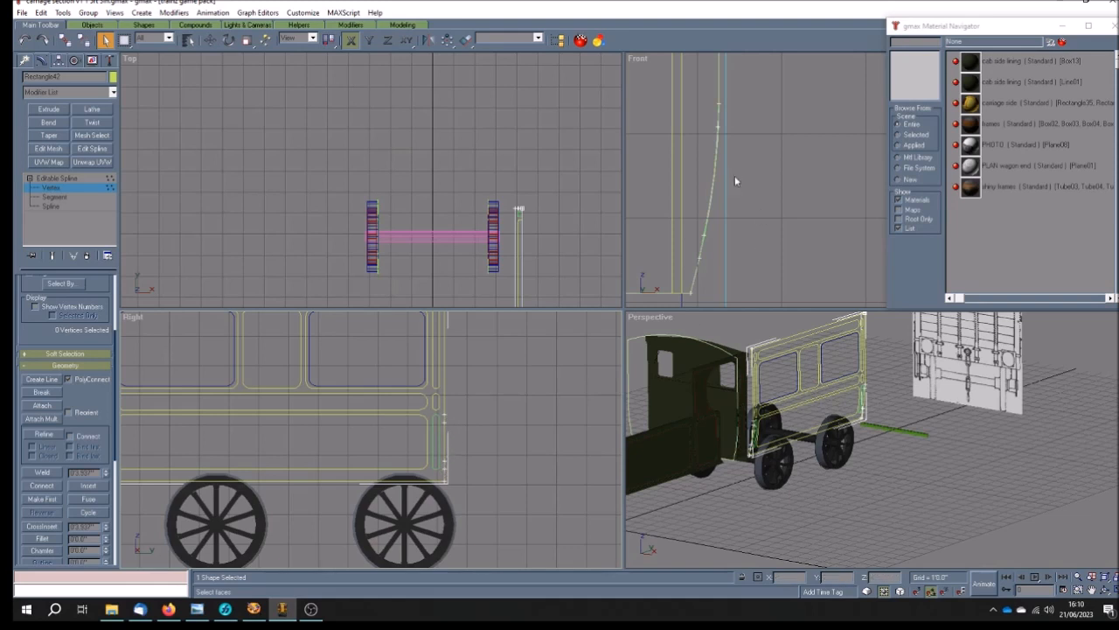
pyautogui.click(718, 126)
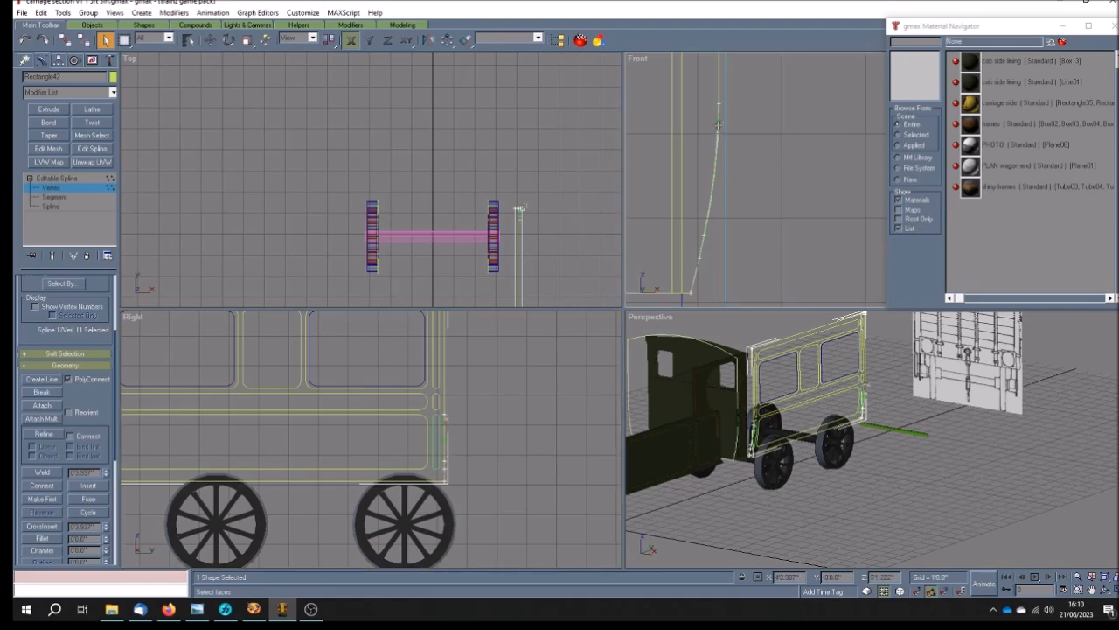
pyautogui.click(706, 233)
pyautogui.click(459, 433)
pyautogui.click(69, 180)
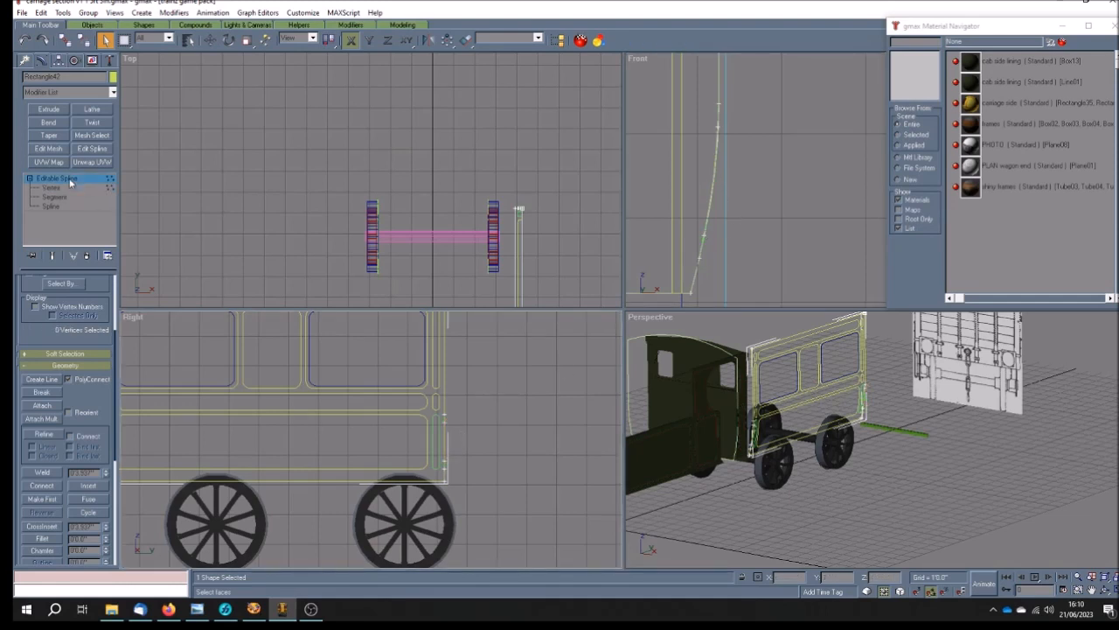
# Inspect the vertices of the narrow lower panel outline at the carriage's rear end.
pyautogui.click(436, 441)
pyautogui.click(30, 179)
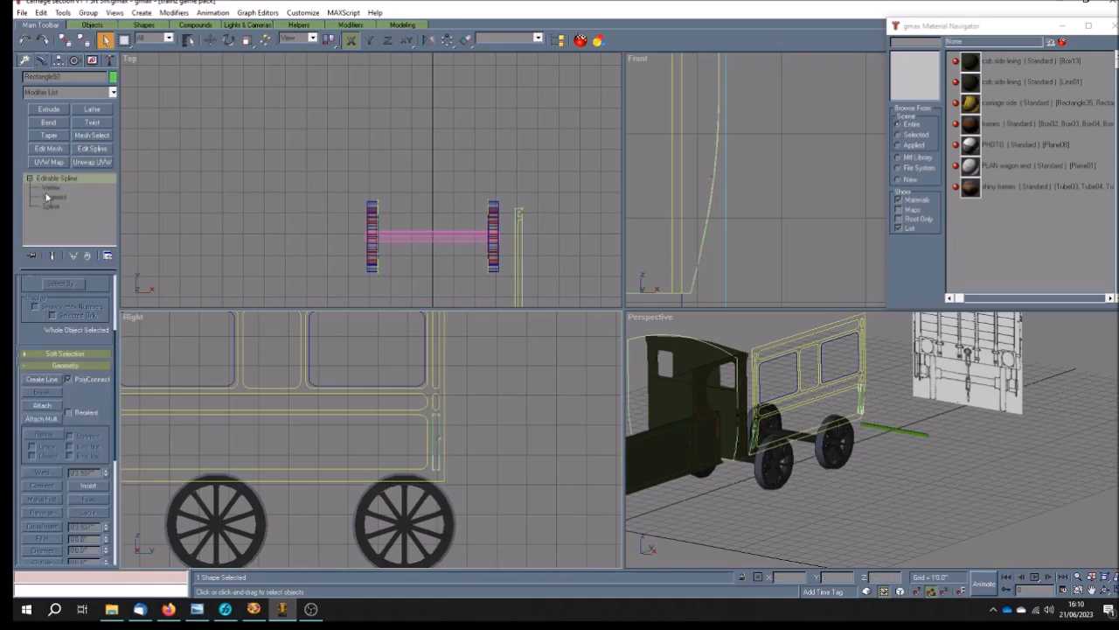
pyautogui.click(51, 187)
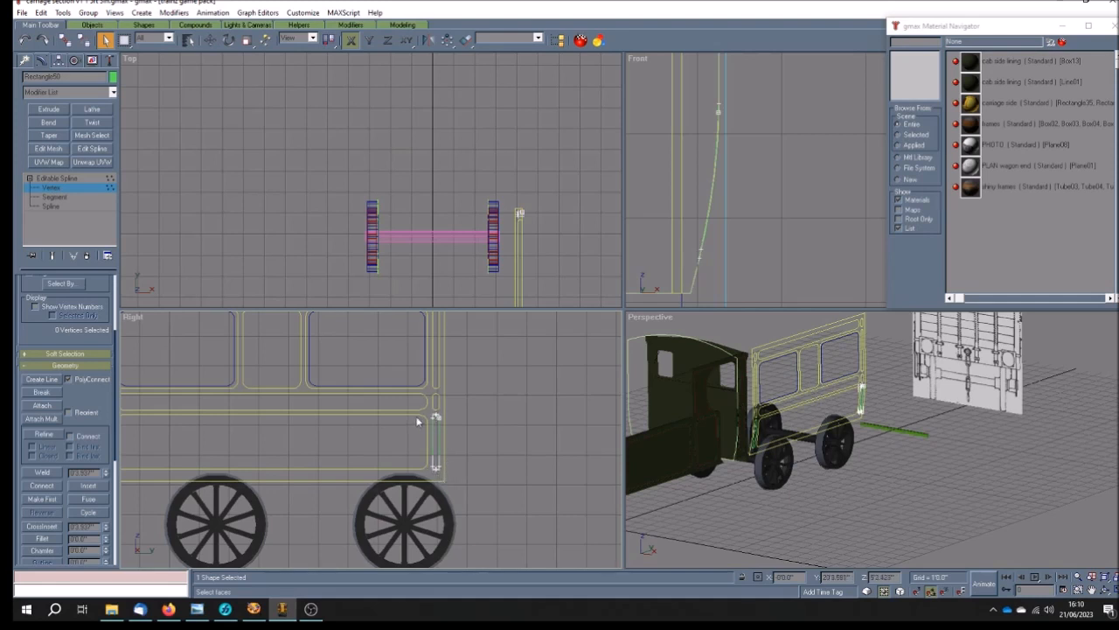
pyautogui.click(71, 179)
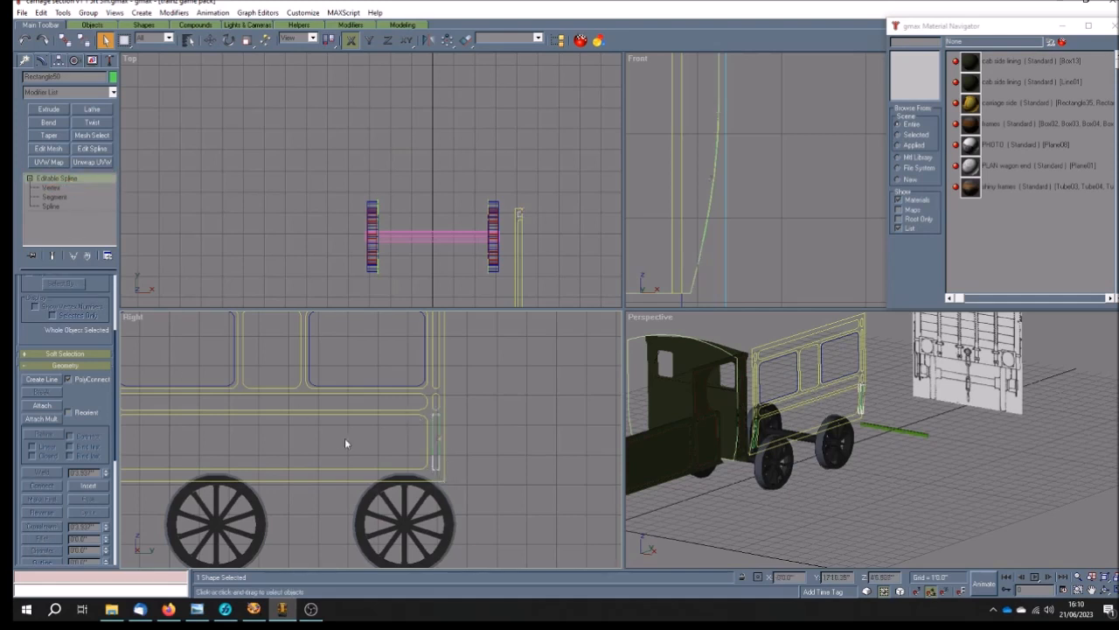
# Check the coordinates of the lower rear corner vertex on the large lower panel outline with the Move tool.
pyautogui.click(358, 412)
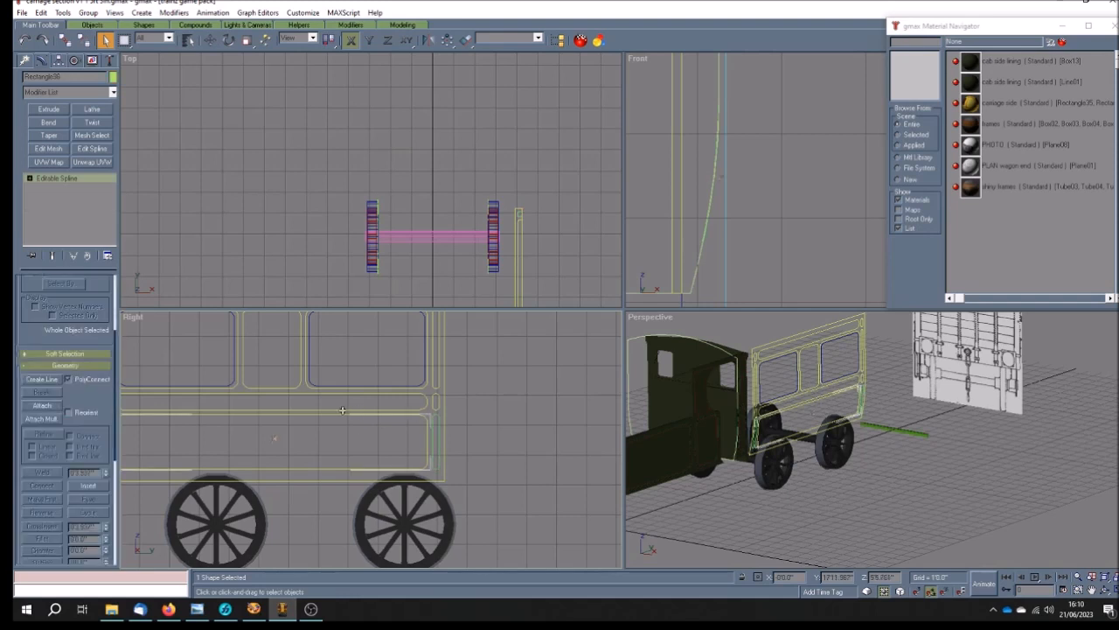
pyautogui.click(52, 189)
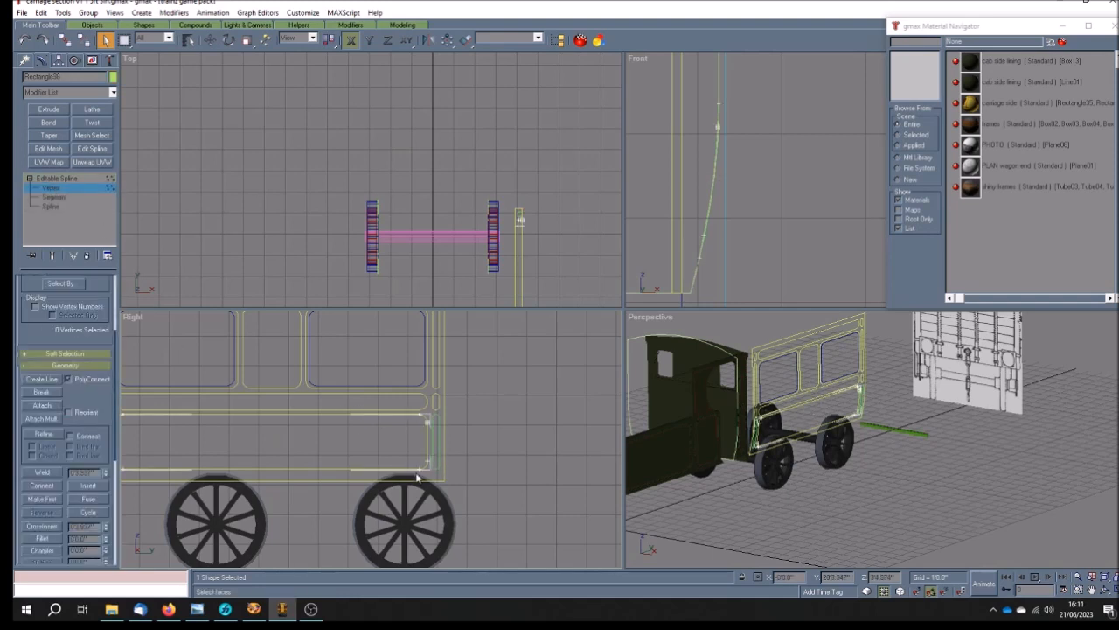
pyautogui.click(418, 469)
pyautogui.click(211, 40)
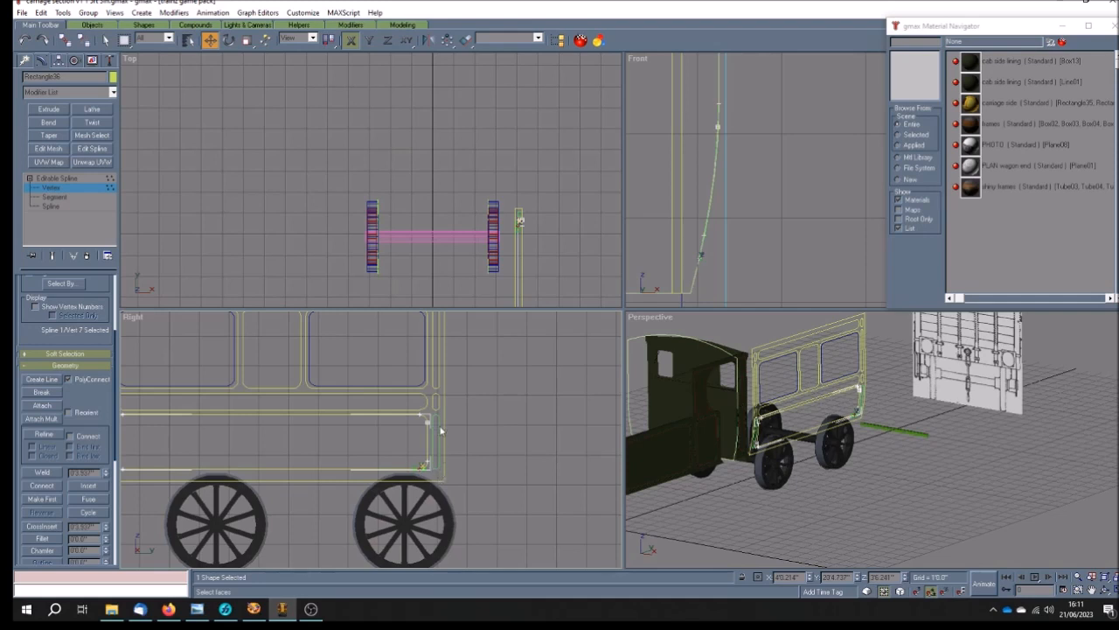
pyautogui.click(74, 178)
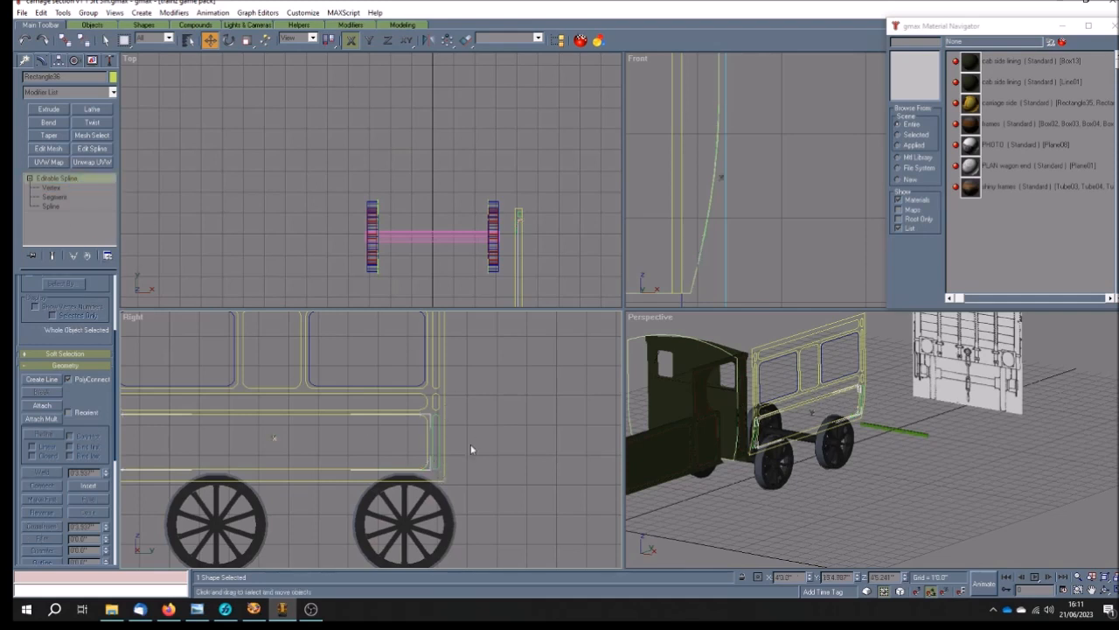
# Check the coordinates of the lower curve vertex on the outer outline's rear edge, and clear the selection.
pyautogui.click(448, 477)
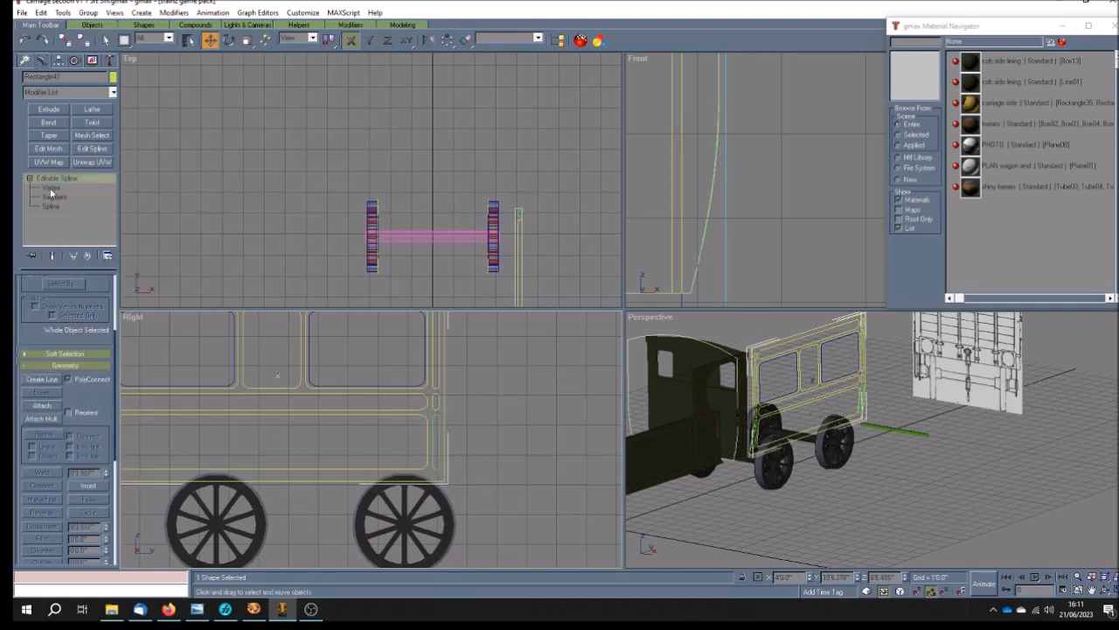
pyautogui.click(51, 188)
pyautogui.click(444, 469)
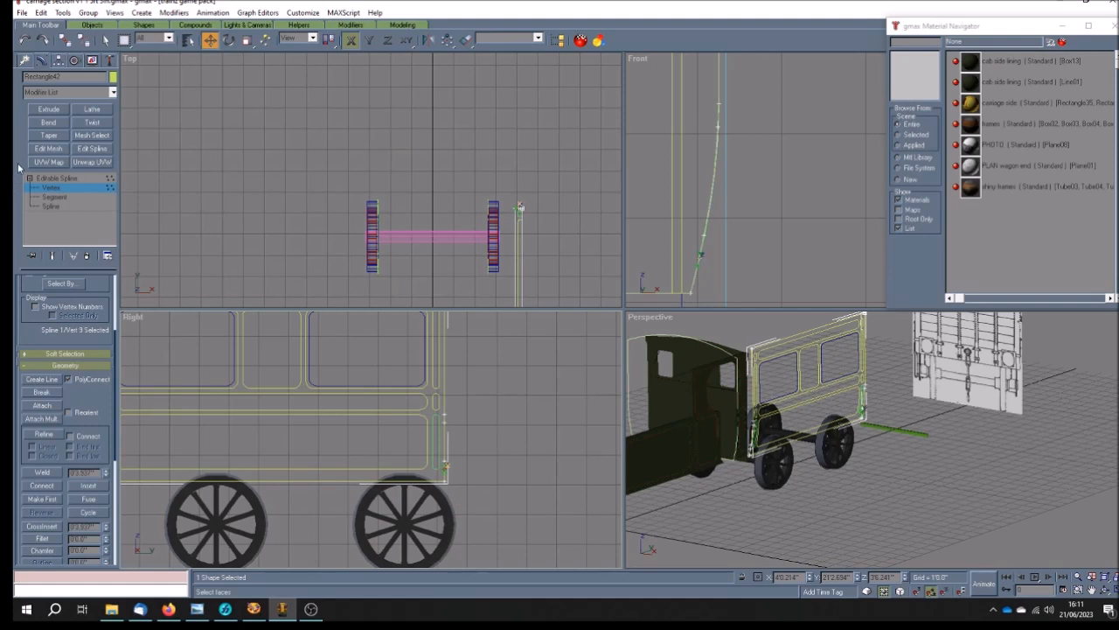
pyautogui.click(58, 179)
pyautogui.click(459, 472)
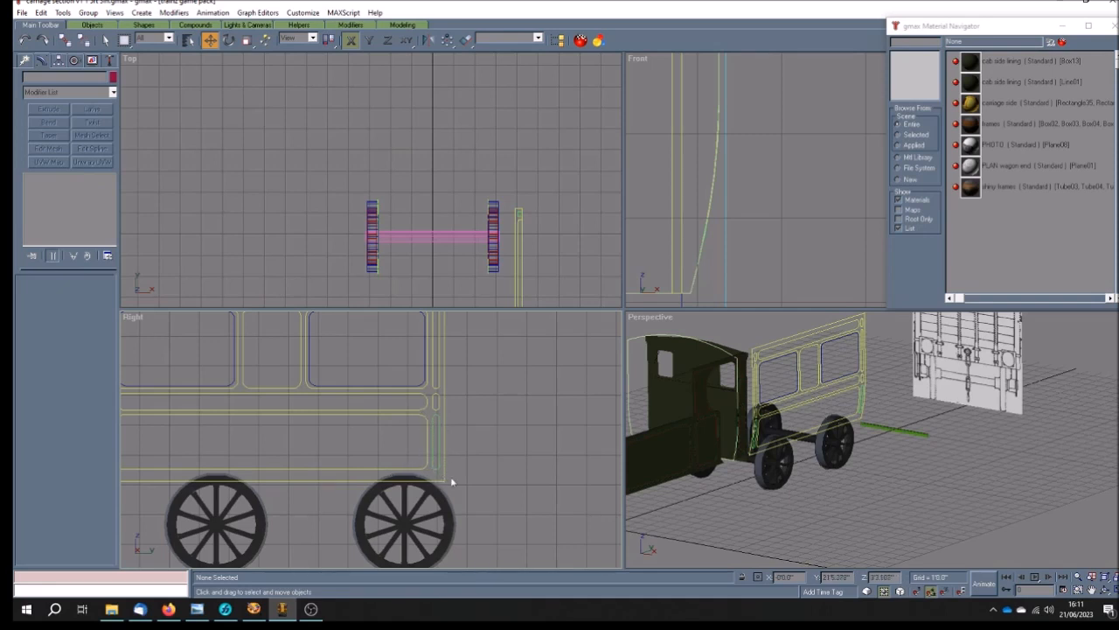
# Examine the carriage's curved side profile in the Front view and its side outlines behind the cab in the Right view.
pyautogui.scroll(-2, 502, 430)
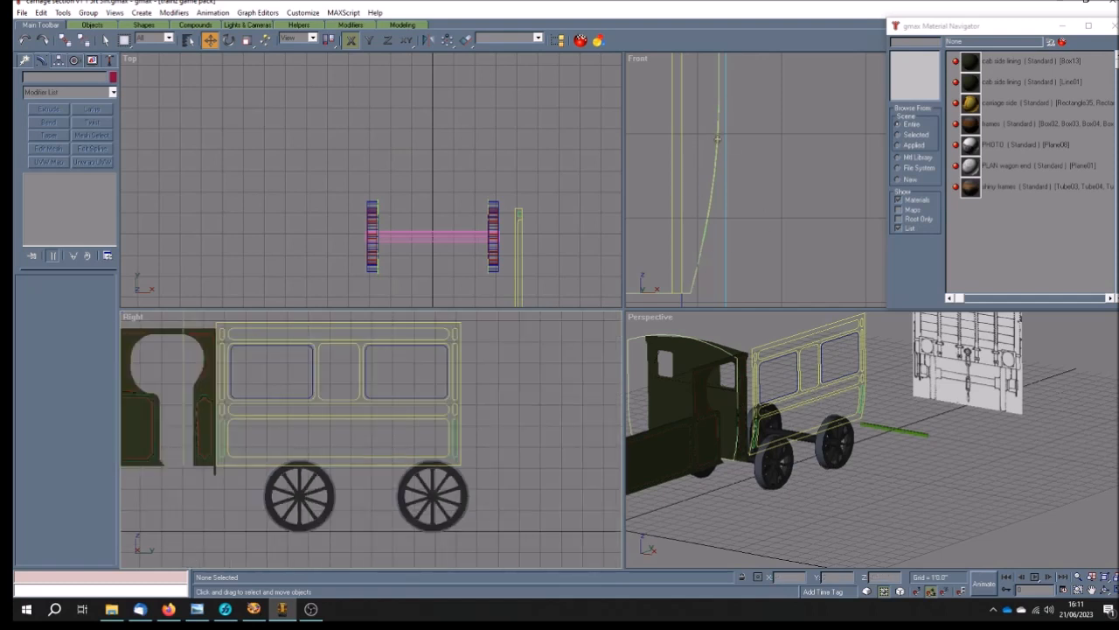
pyautogui.scroll(5, 715, 154)
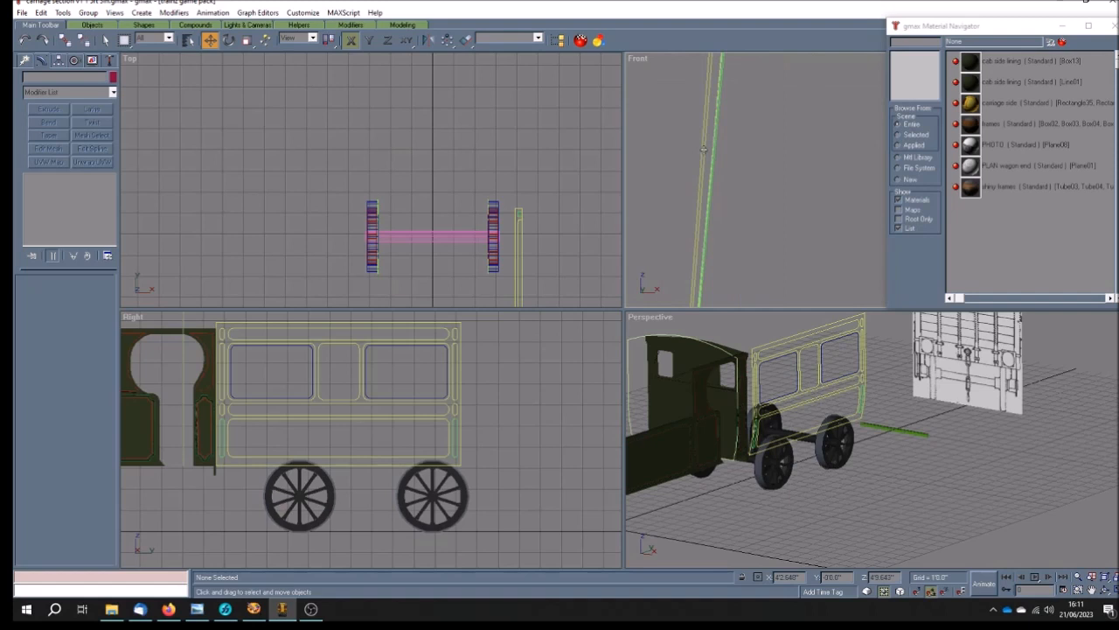
pyautogui.scroll(-6, 723, 158)
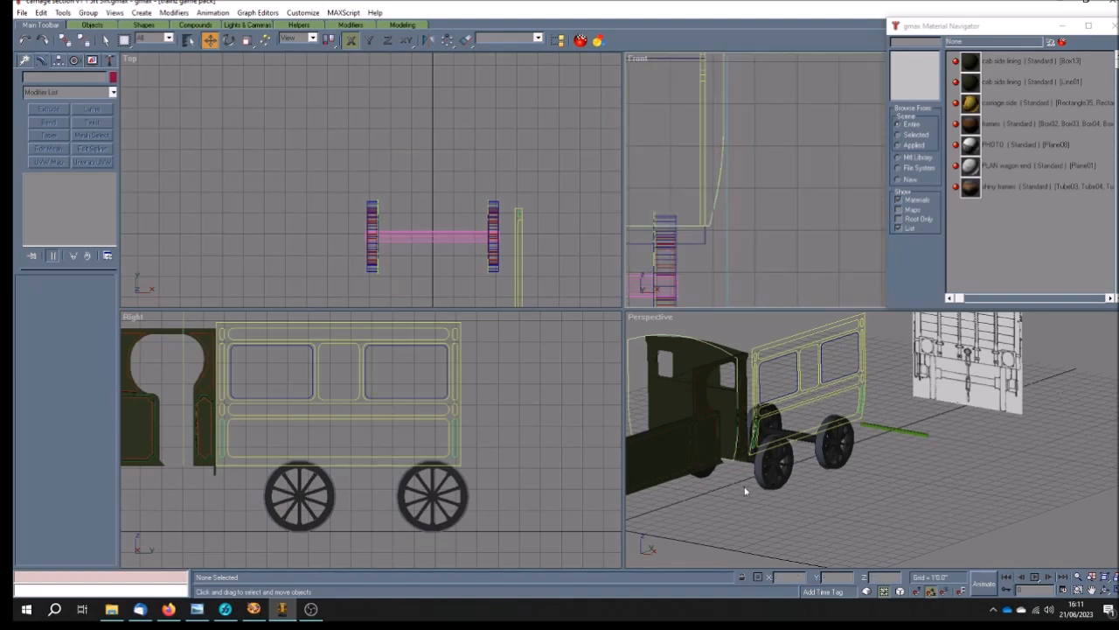
pyautogui.click(501, 492)
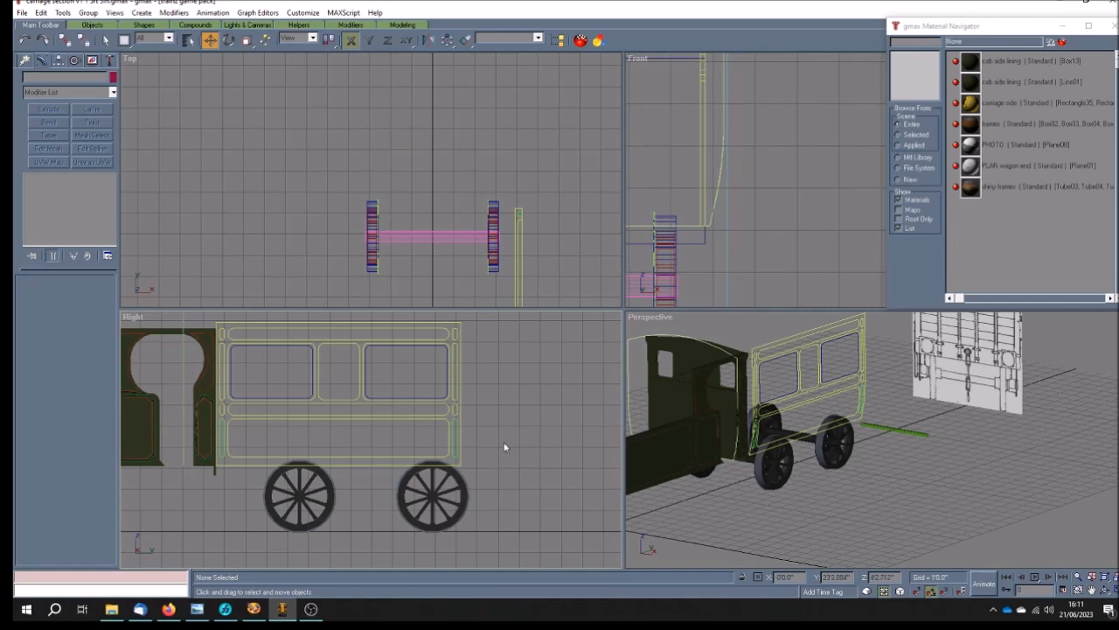
pyautogui.scroll(-4, 504, 447)
pyautogui.scroll(2, 504, 447)
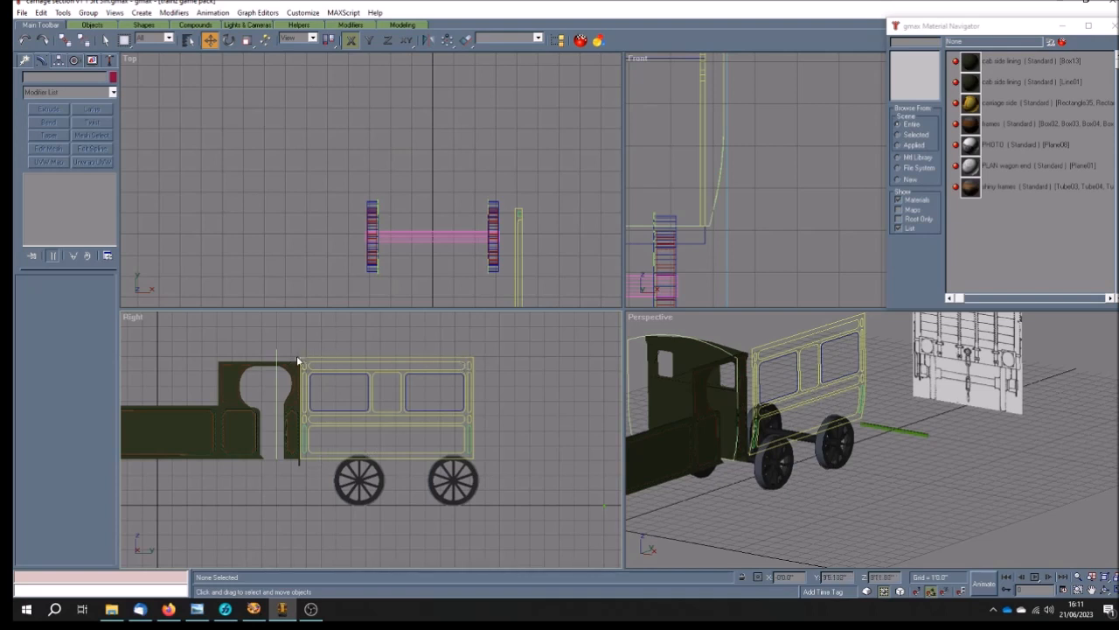
# Hide the two wheelsets under the carriage and the locomotive's lined cab side.
pyautogui.click(377, 485)
pyautogui.keyDown('ctrl'); pyautogui.click(444, 502); pyautogui.keyUp('ctrl')
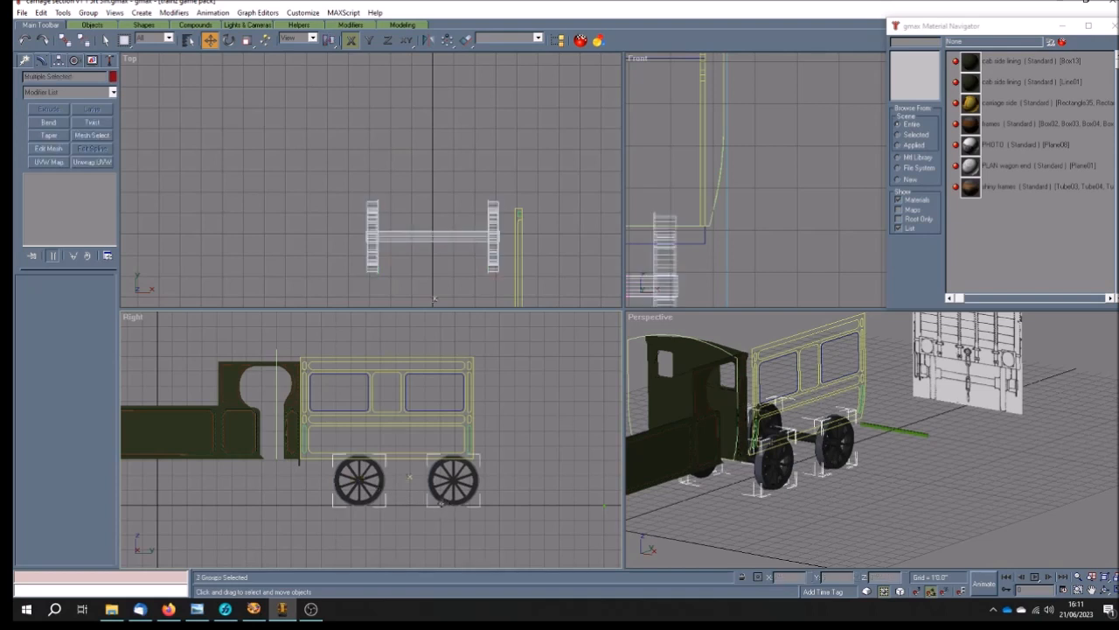
pyautogui.click(92, 60)
pyautogui.click(79, 304)
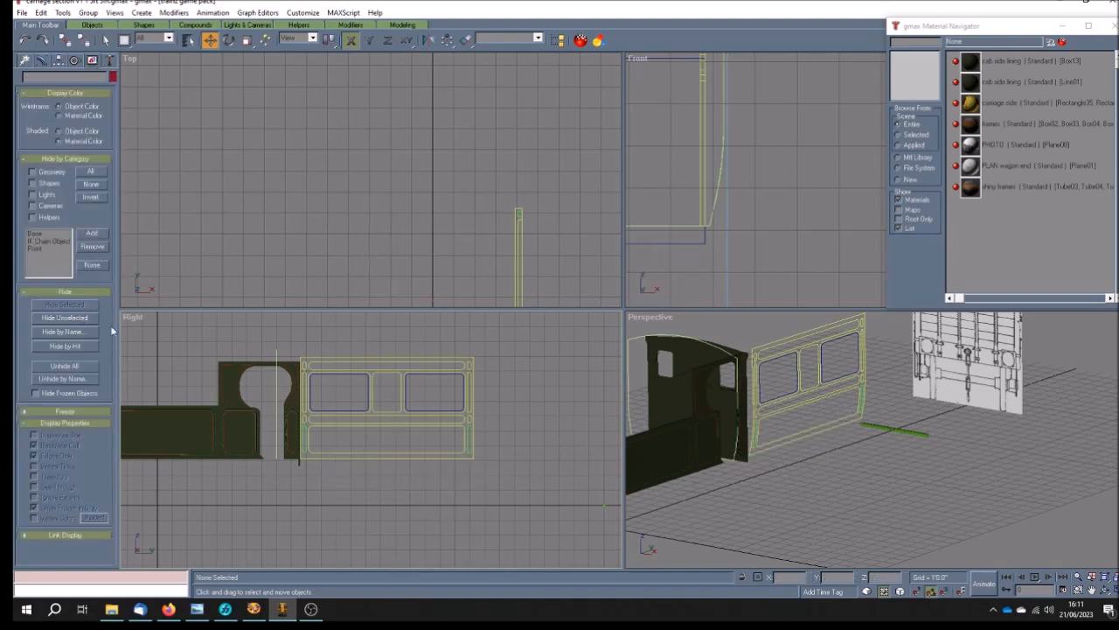
pyautogui.click(293, 421)
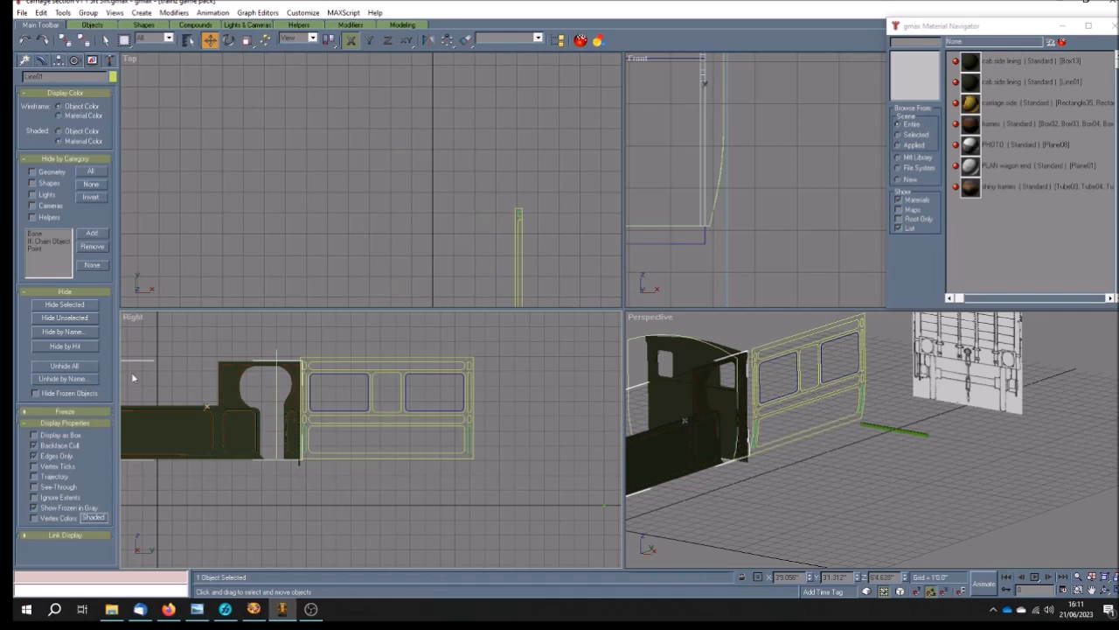
pyautogui.click(65, 305)
# Hide the cab's rear wall group and the arched end outline, leaving the carriage side outlines on display.
pyautogui.click(300, 459)
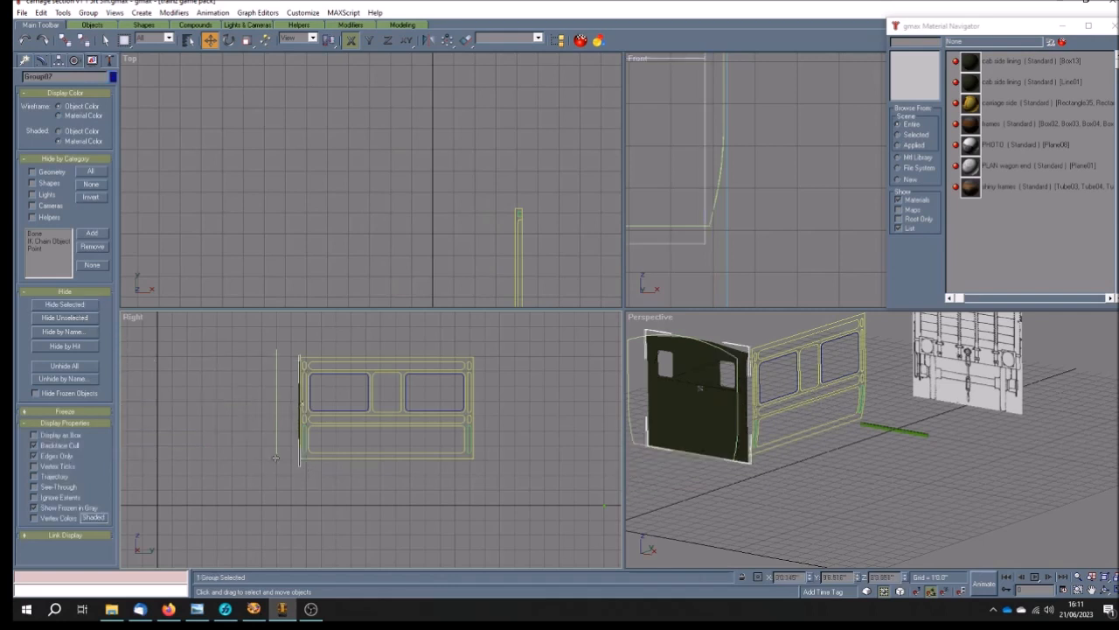
pyautogui.click(88, 306)
pyautogui.click(277, 398)
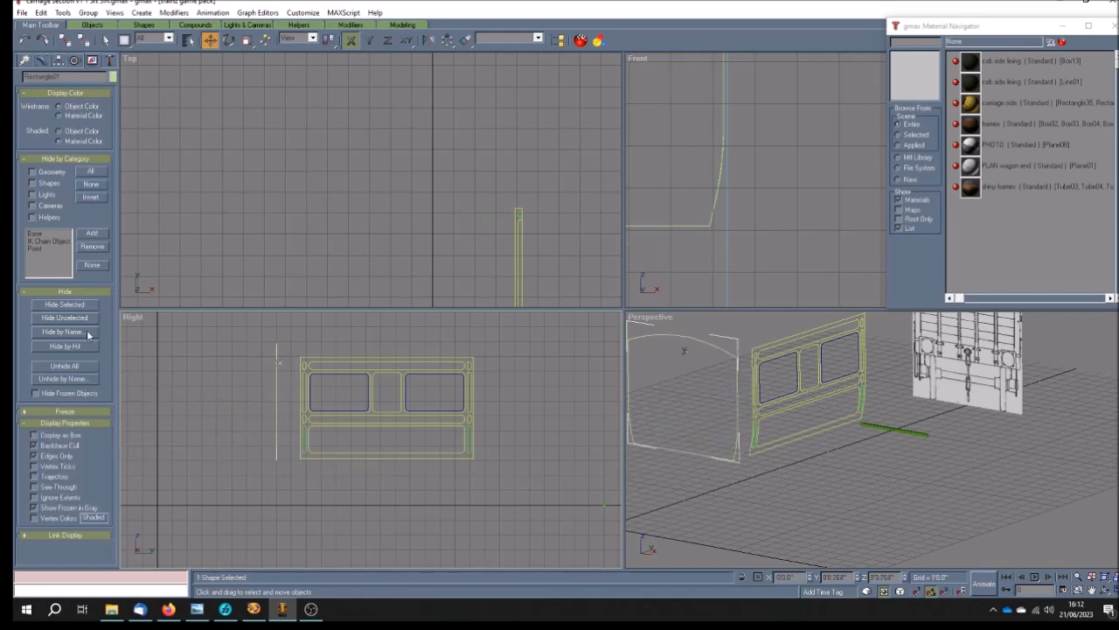
pyautogui.click(72, 306)
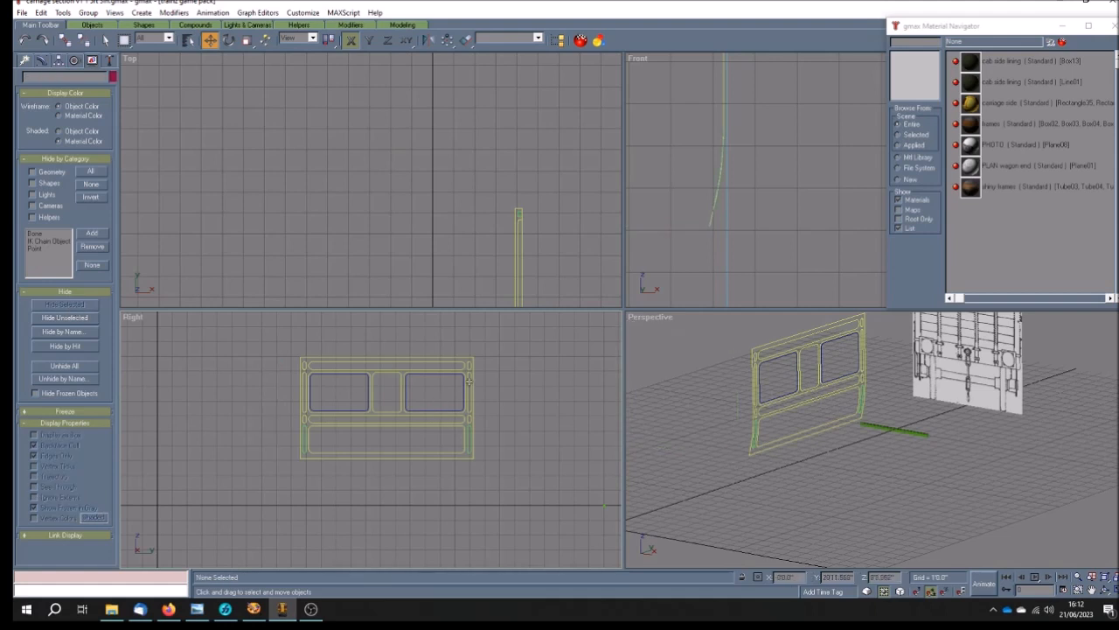
# Copy the outer carriage side outline with its two window outlines to a spot beside the original, and delete the copies.
pyautogui.scroll(5, 408, 384)
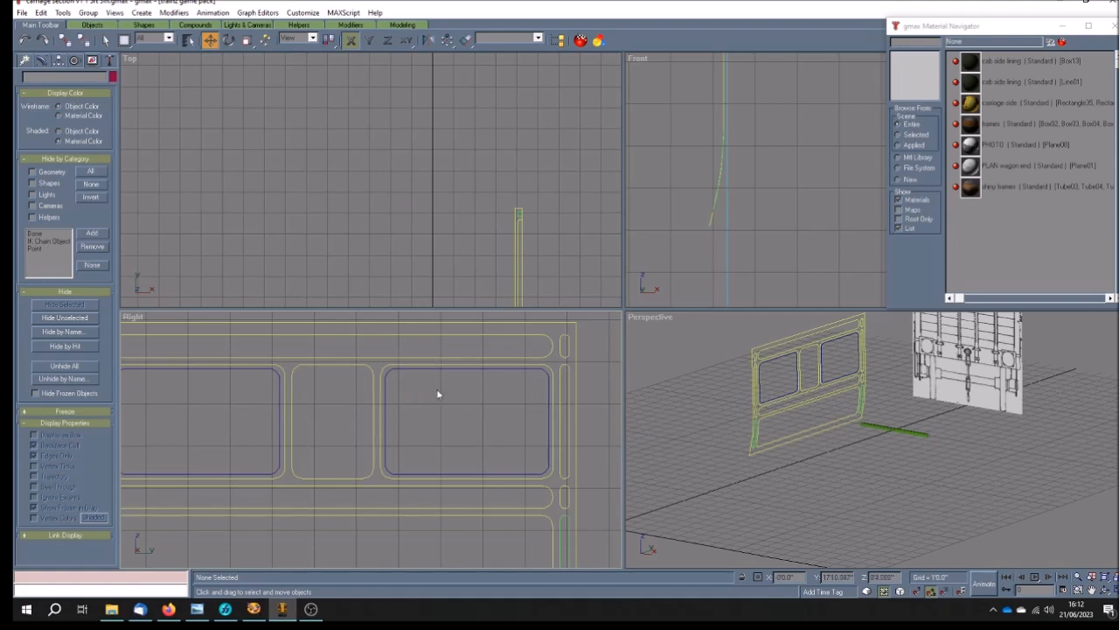
pyautogui.scroll(-5, 438, 394)
pyautogui.scroll(-2, 437, 392)
pyautogui.scroll(2, 437, 393)
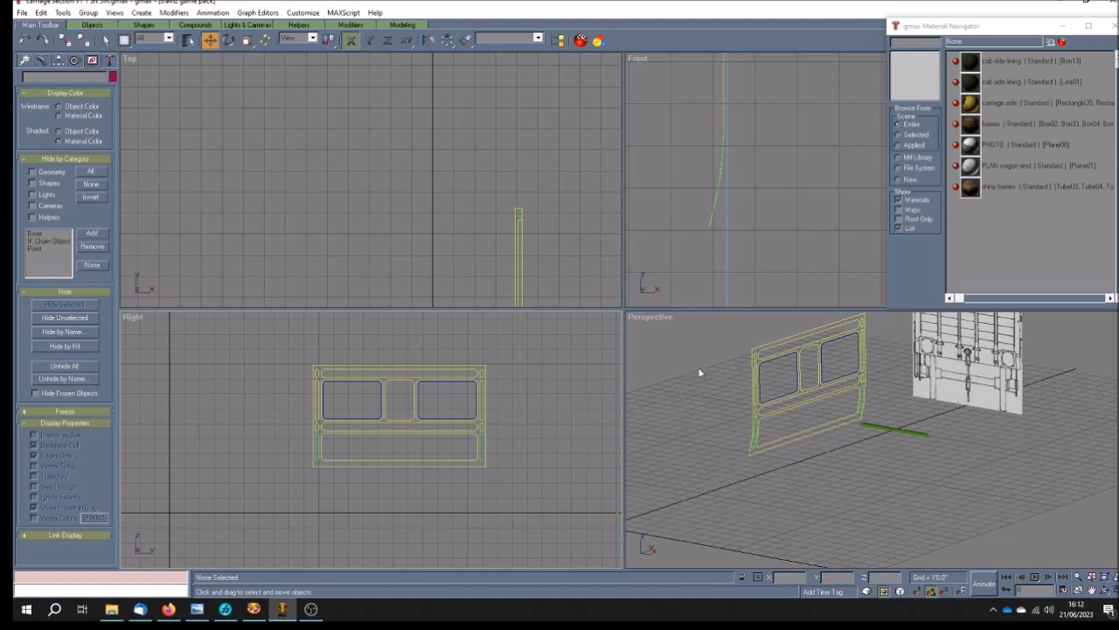
pyautogui.click(752, 350)
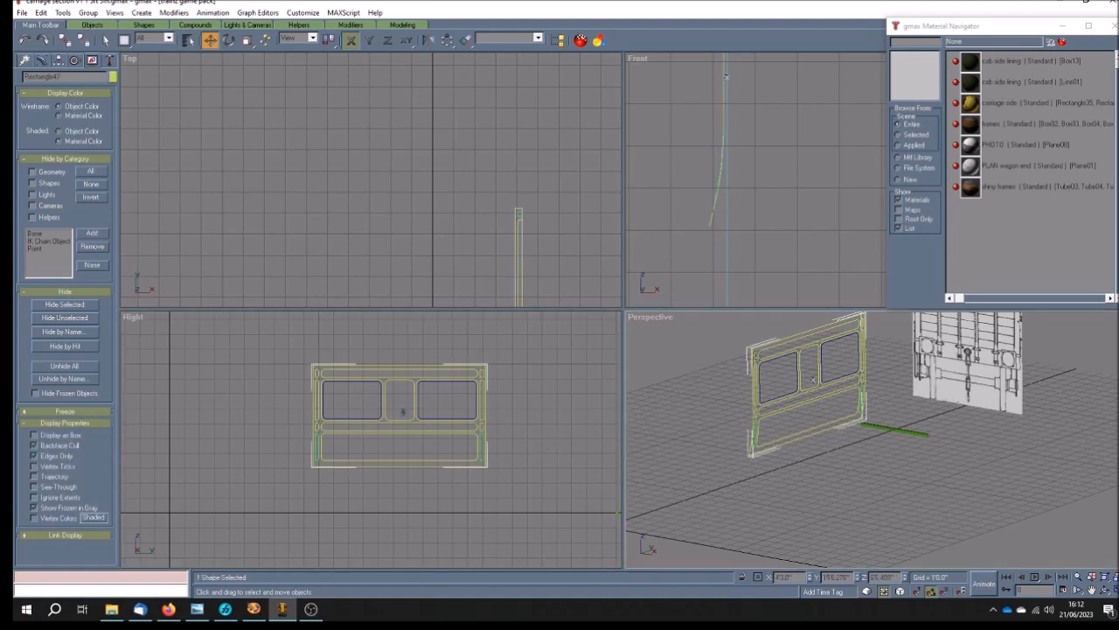
pyautogui.keyDown('ctrl'); pyautogui.click(796, 370); pyautogui.keyUp('ctrl')
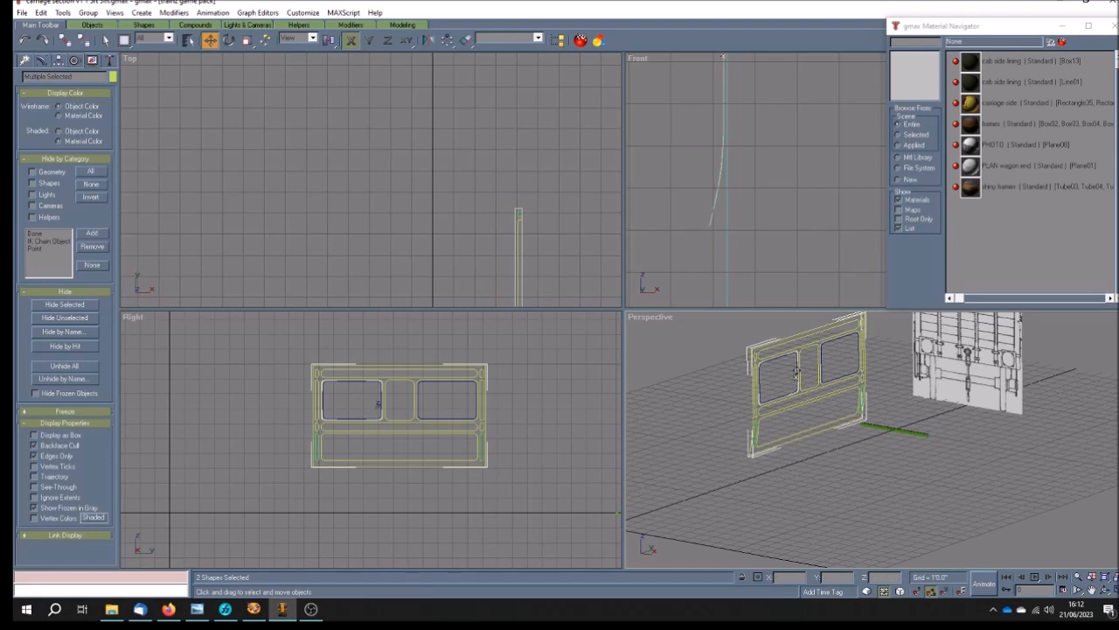
pyautogui.keyDown('ctrl'); pyautogui.click(822, 346); pyautogui.keyUp('ctrl')
pyautogui.keyDown('ctrl'); pyautogui.click(759, 350); pyautogui.keyUp('ctrl')
pyautogui.keyDown('shift'); pyautogui.moveTo(756, 347); pyautogui.dragTo(648, 331); pyautogui.keyUp('shift')
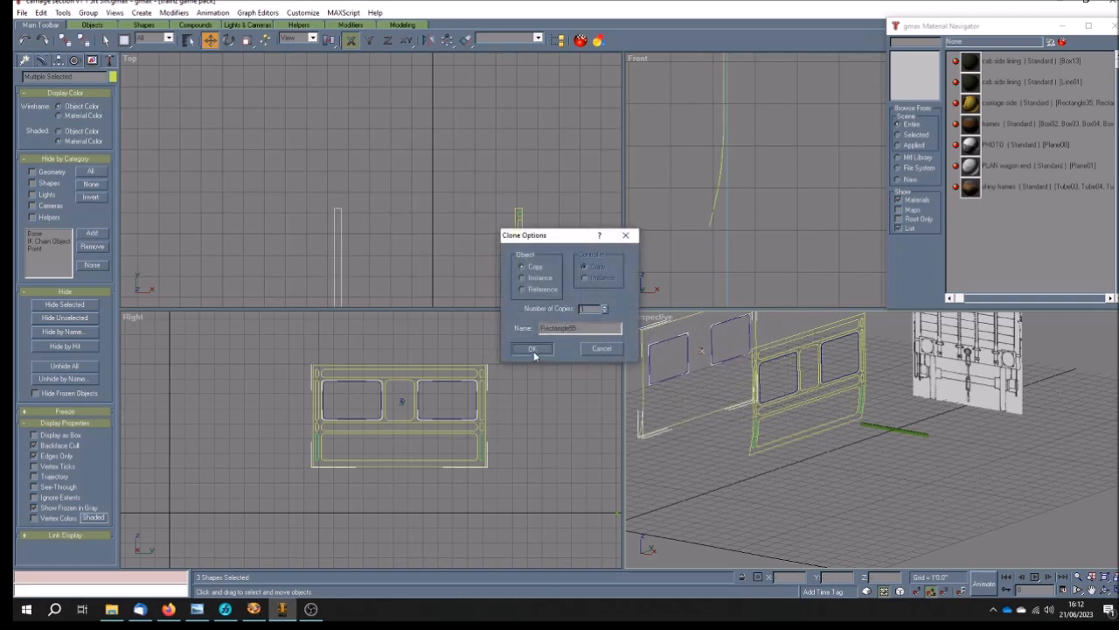
pyautogui.click(531, 349)
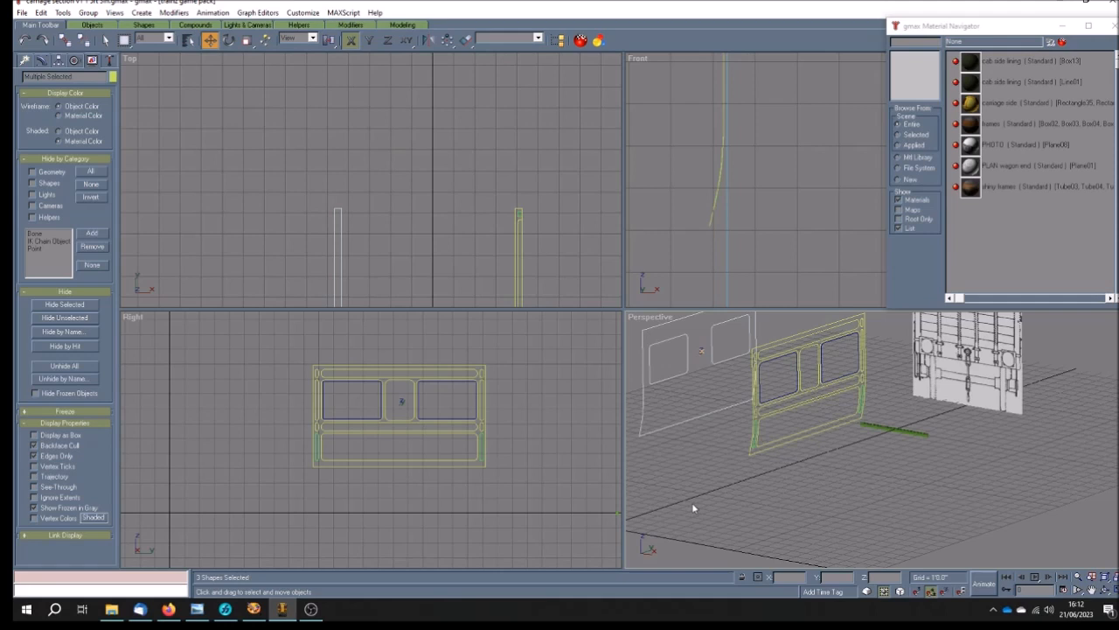
pyautogui.press('Delete')
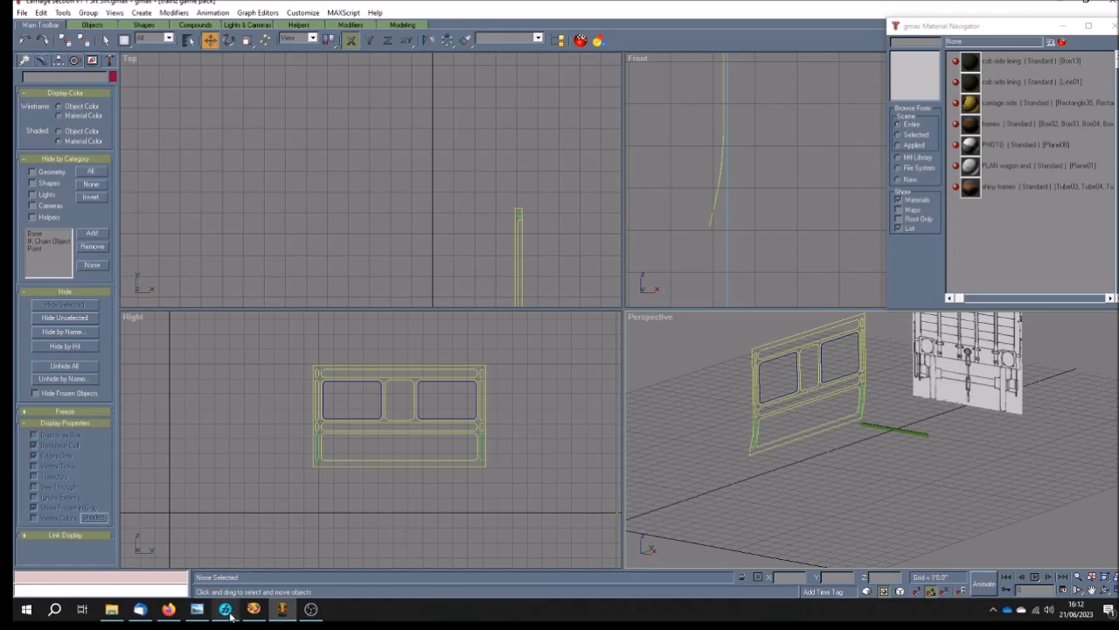
# Switch to FreeHand's carriage side lining drawing, show the locked Background layer and hide the Foreground and background artwork layers.
pyautogui.moveTo(229, 613)
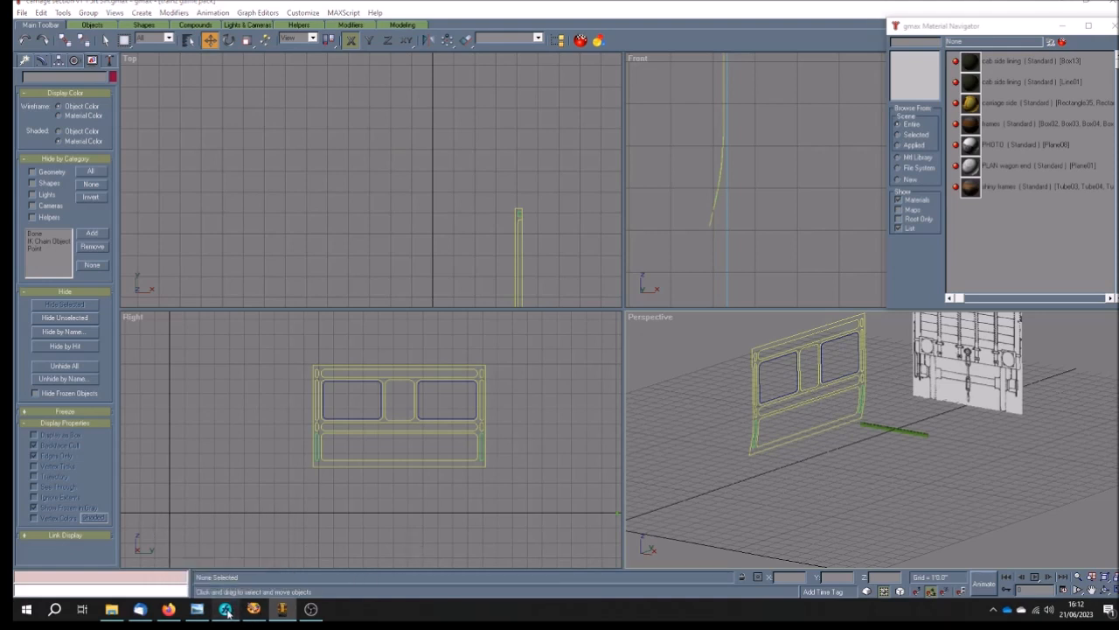
pyautogui.click(225, 609)
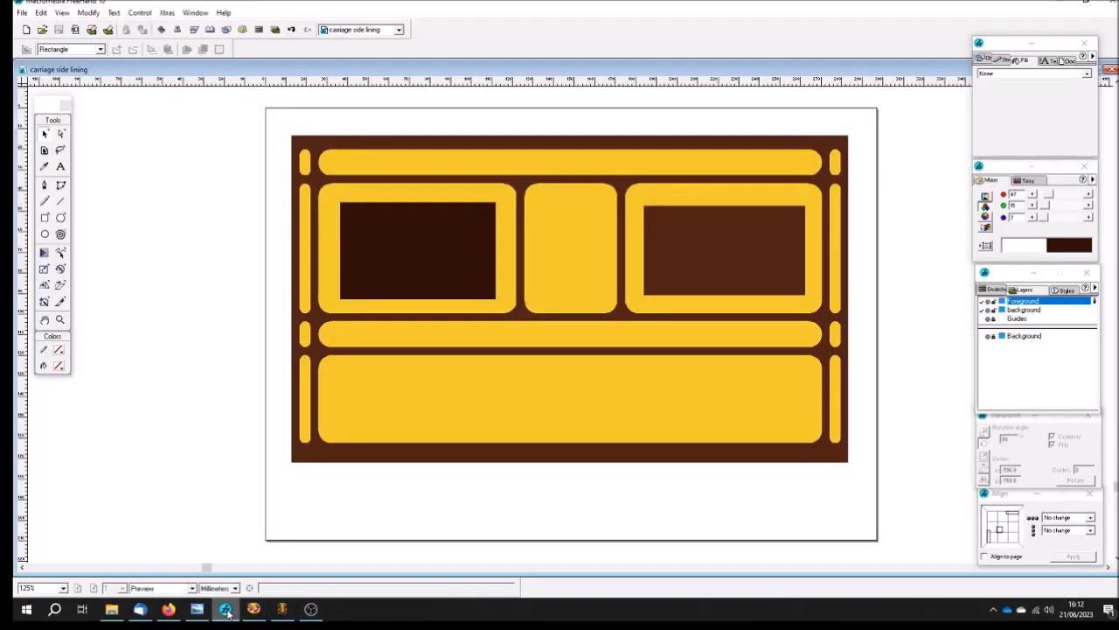
pyautogui.click(982, 336)
pyautogui.click(987, 309)
pyautogui.click(988, 300)
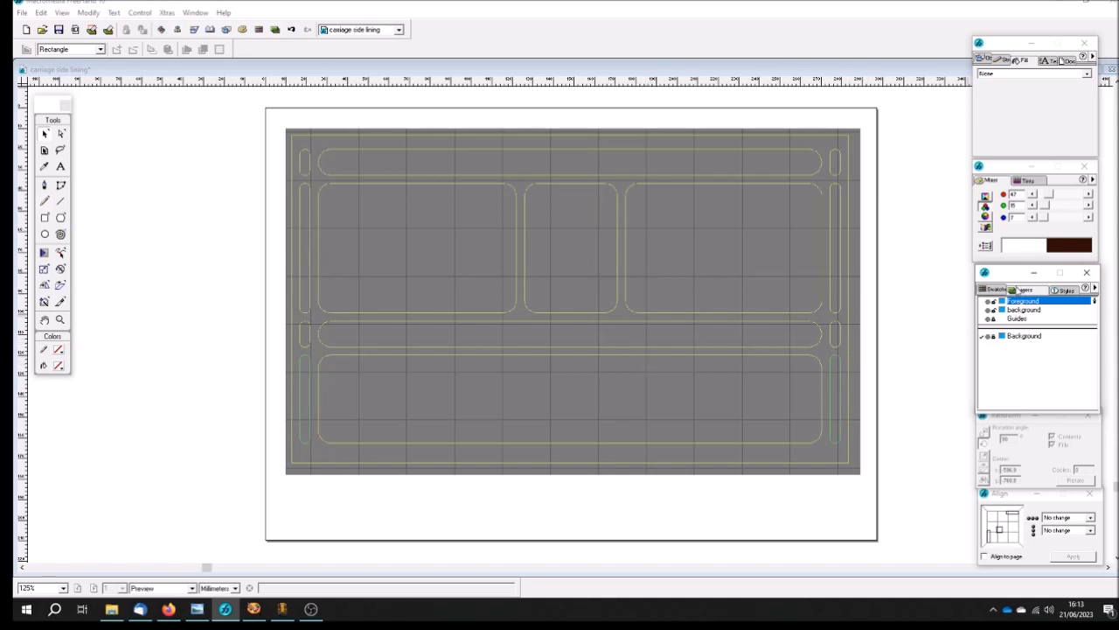
# Show the Guides layer and the Foreground layer over the reference image.
pyautogui.click(993, 289)
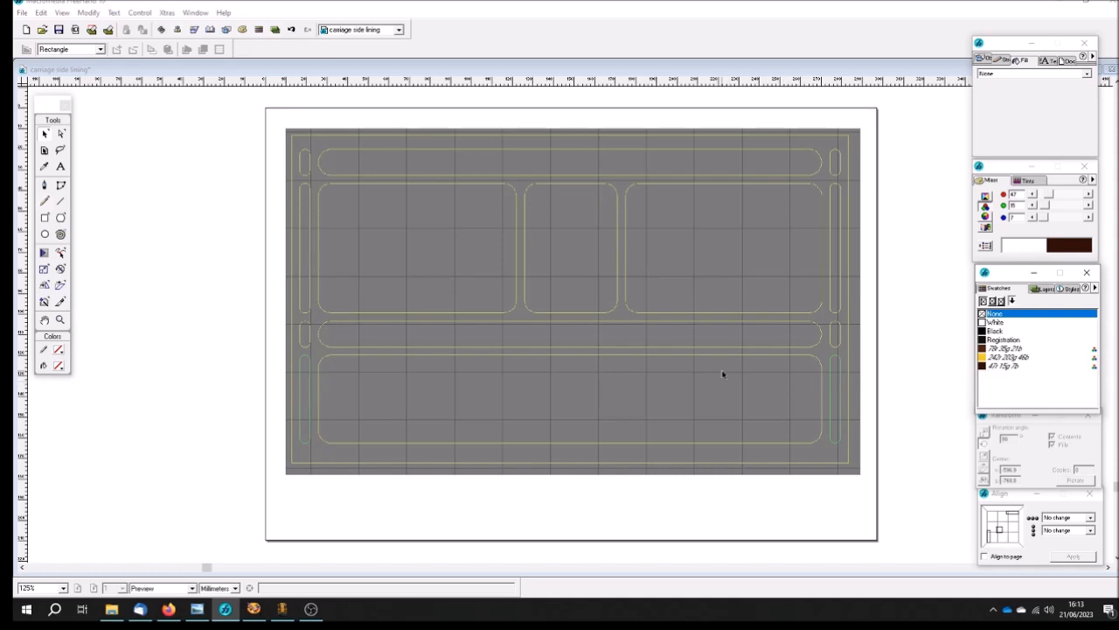
pyautogui.click(1048, 290)
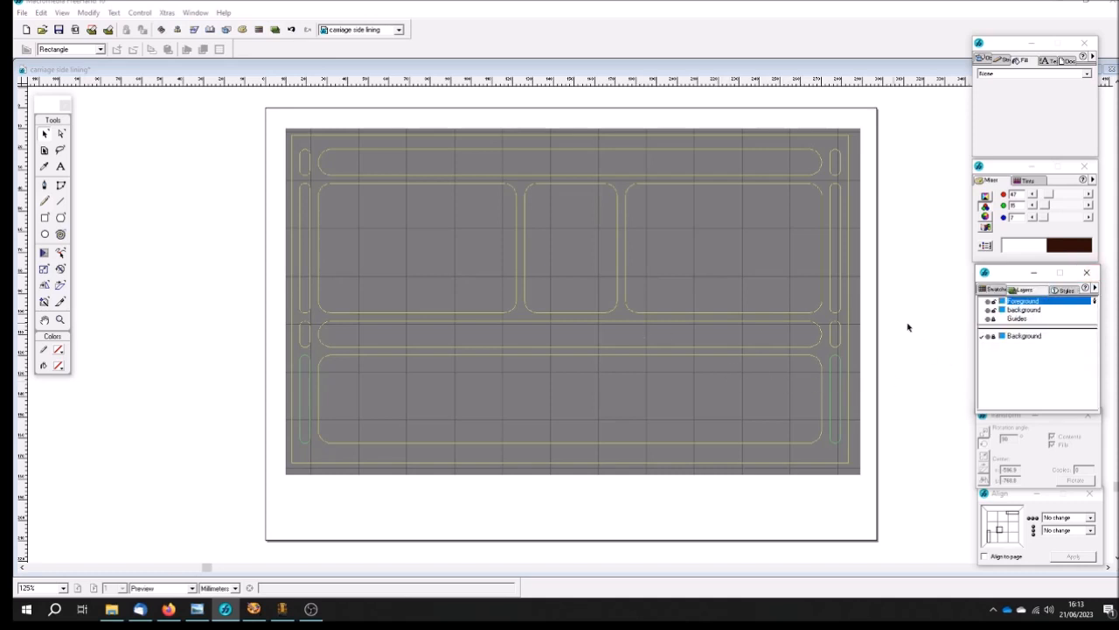
pyautogui.click(984, 319)
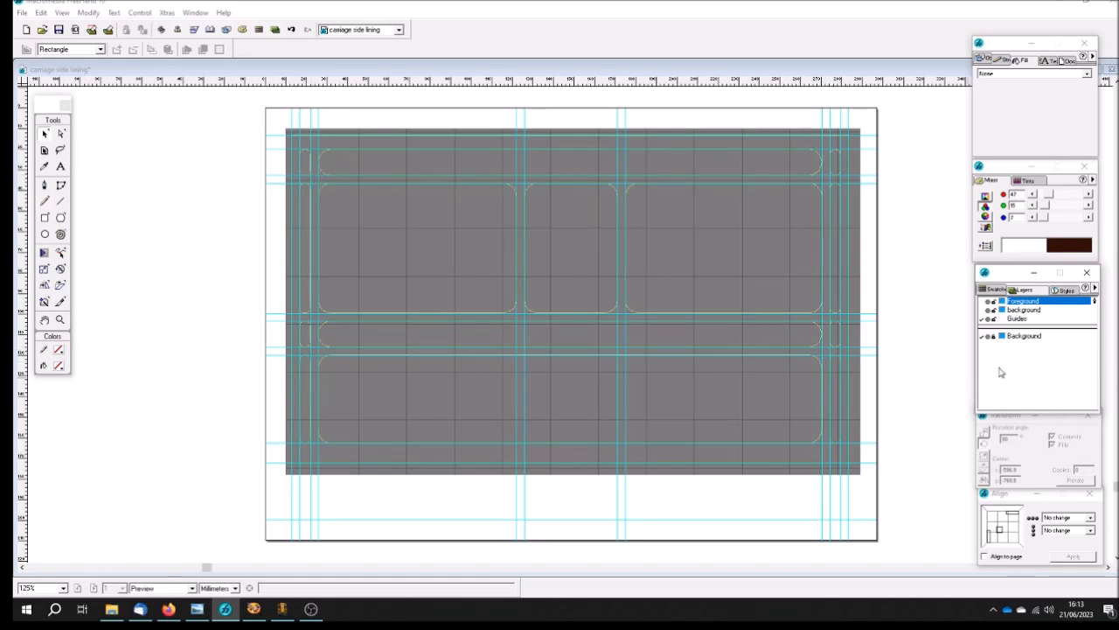
pyautogui.click(986, 303)
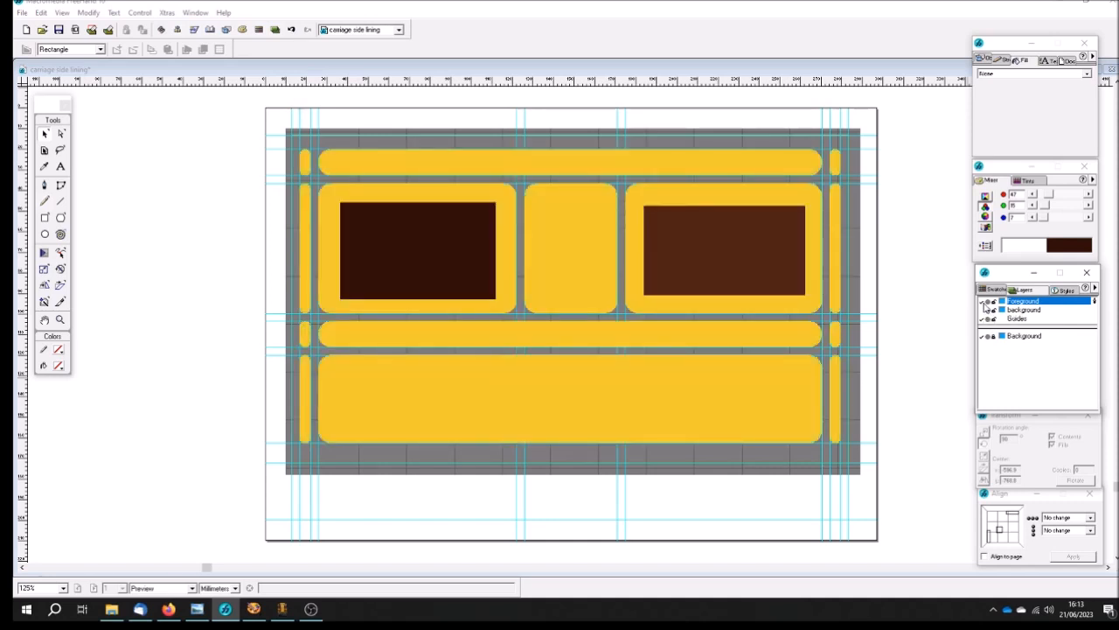
# Try a black Basic stroke 0.529 wide on the long yellow panel above the windows, and set its stroke back to None.
pyautogui.click(569, 170)
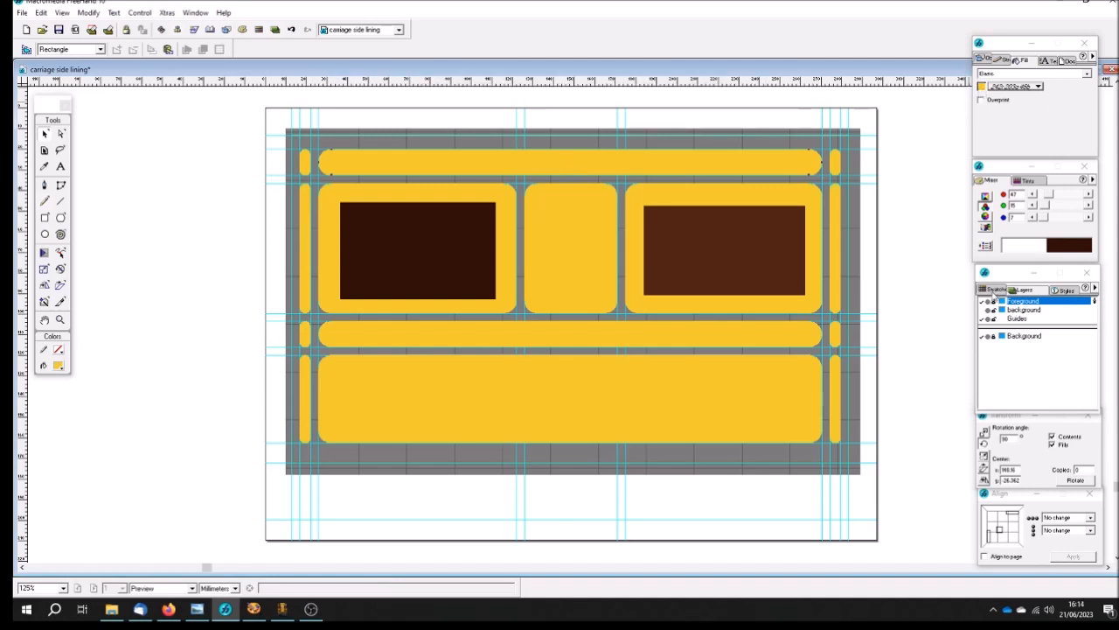
pyautogui.click(994, 289)
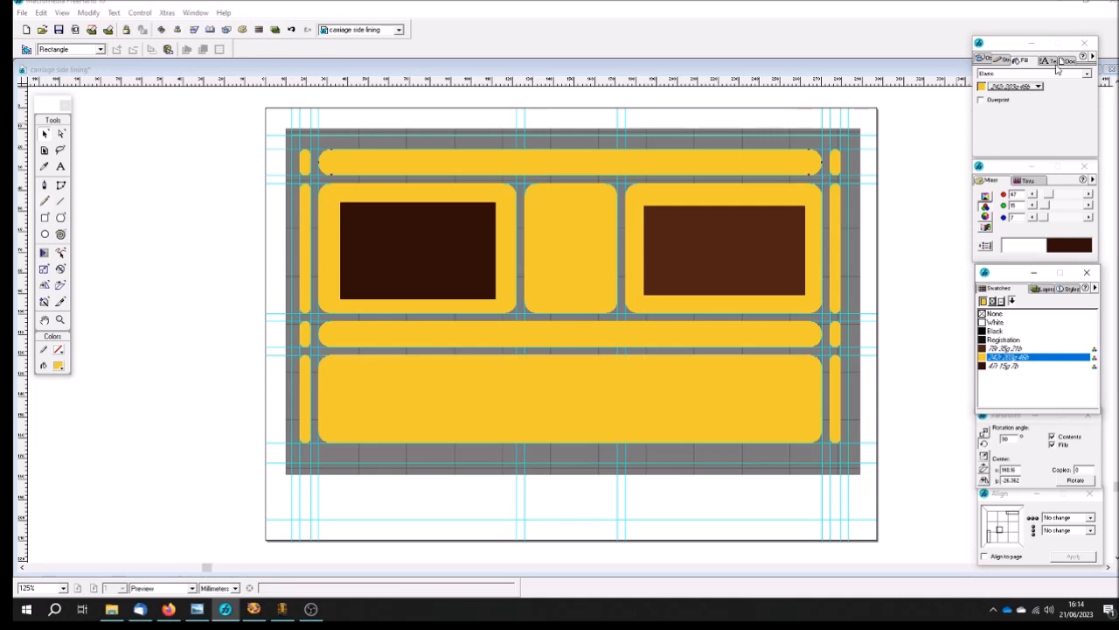
pyautogui.click(1007, 61)
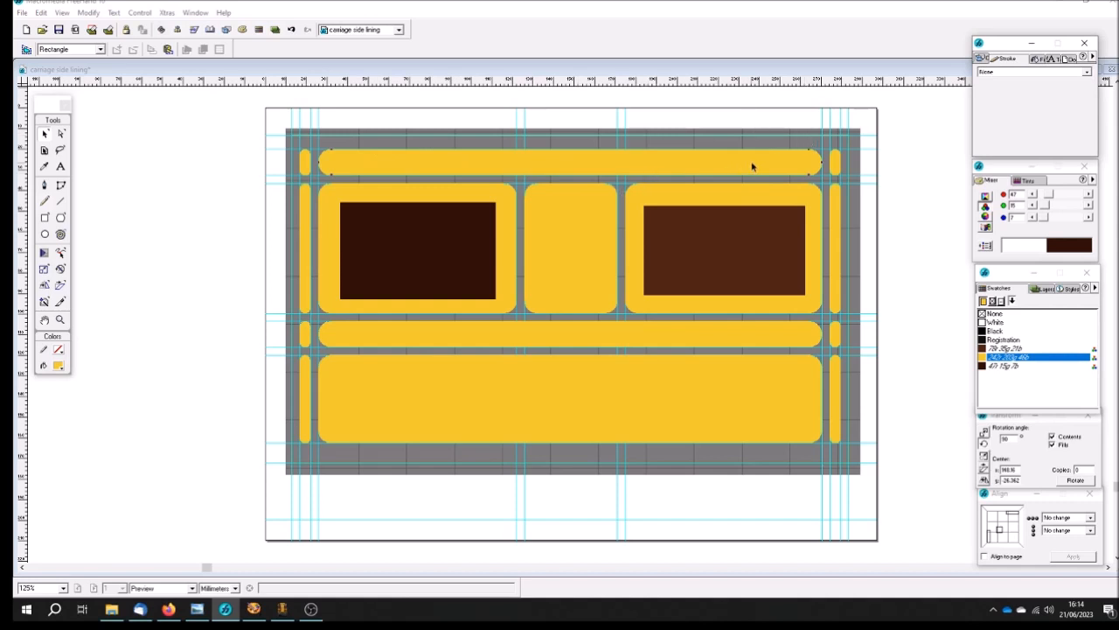
pyautogui.click(1087, 74)
pyautogui.click(1039, 83)
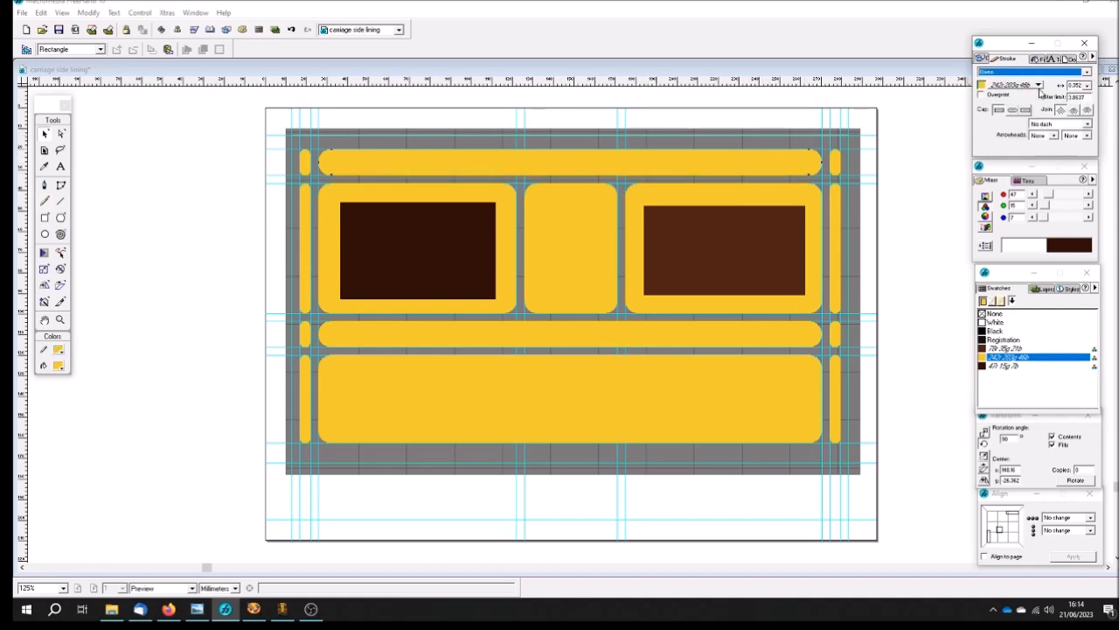
pyautogui.click(1039, 88)
pyautogui.click(1020, 63)
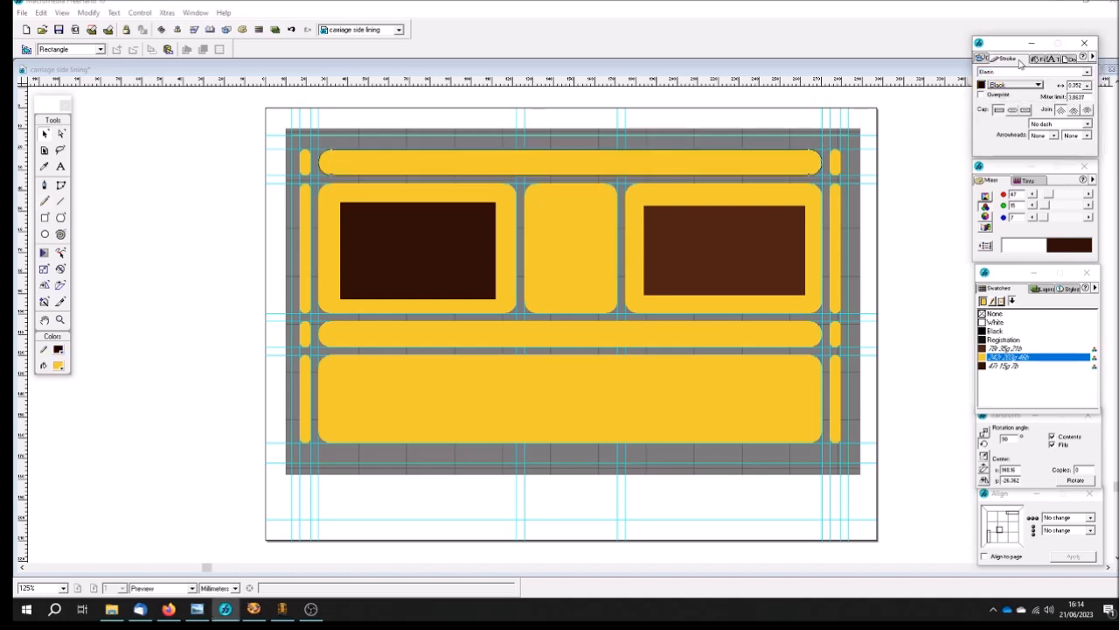
pyautogui.click(1088, 84)
pyautogui.click(1076, 113)
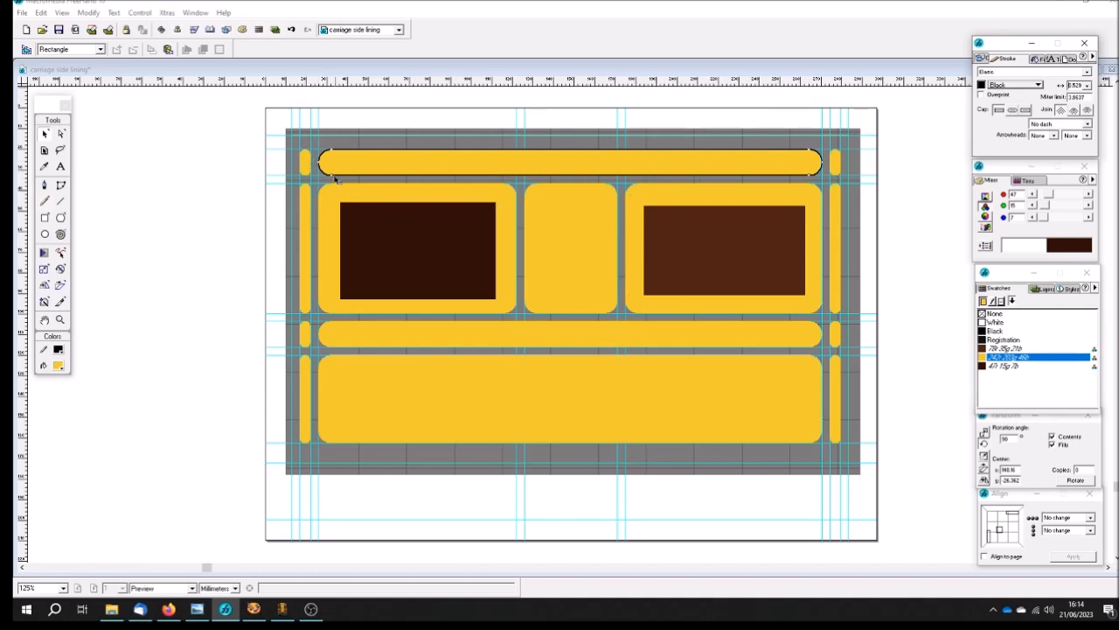
pyautogui.click(1087, 72)
pyautogui.click(1015, 81)
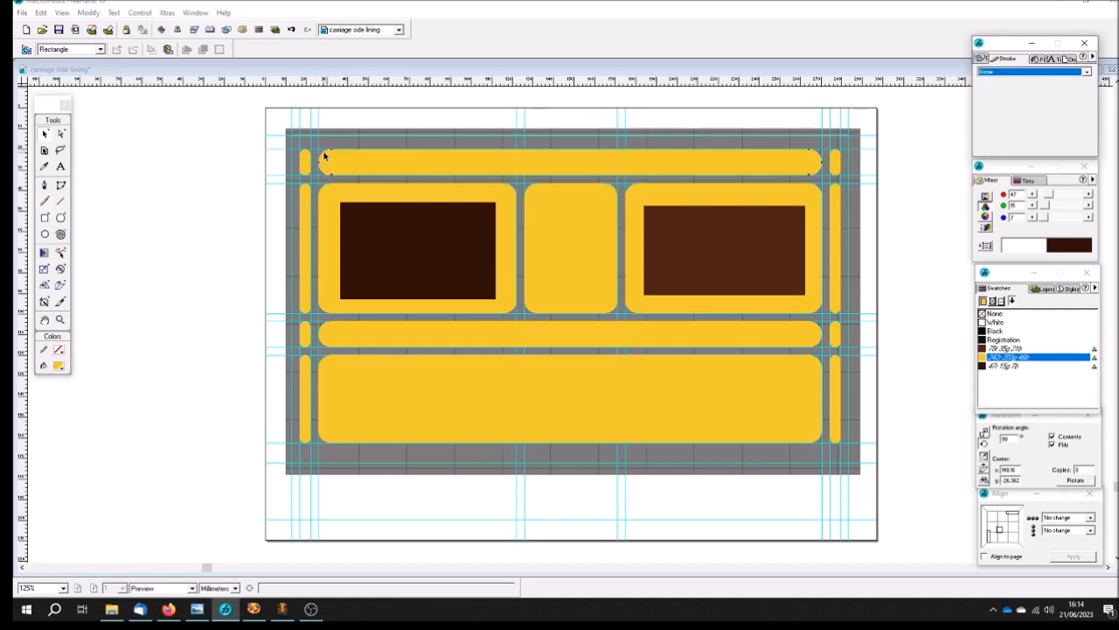
# Clear the panel selection and show the brown background layer behind the yellow panels.
pyautogui.keyDown('ctrl'); pyautogui.moveTo(280, 128); pyautogui.dragTo(358, 191); pyautogui.keyUp('ctrl')
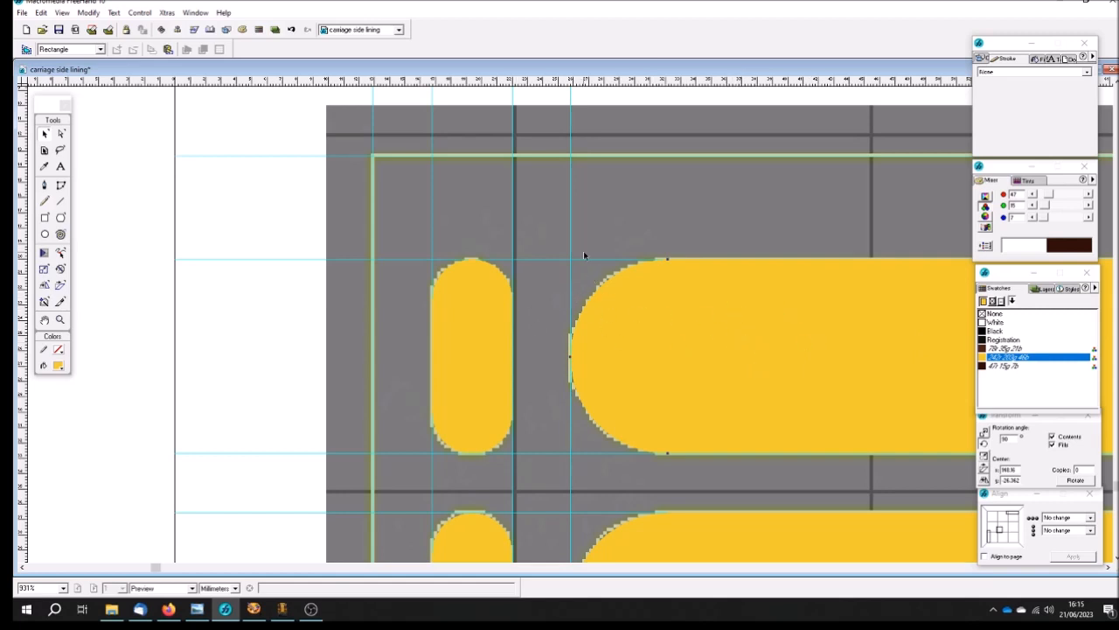
pyautogui.hotkey('ctrl', '1')
pyautogui.hotkey('ctrl', 'shift', 'w')
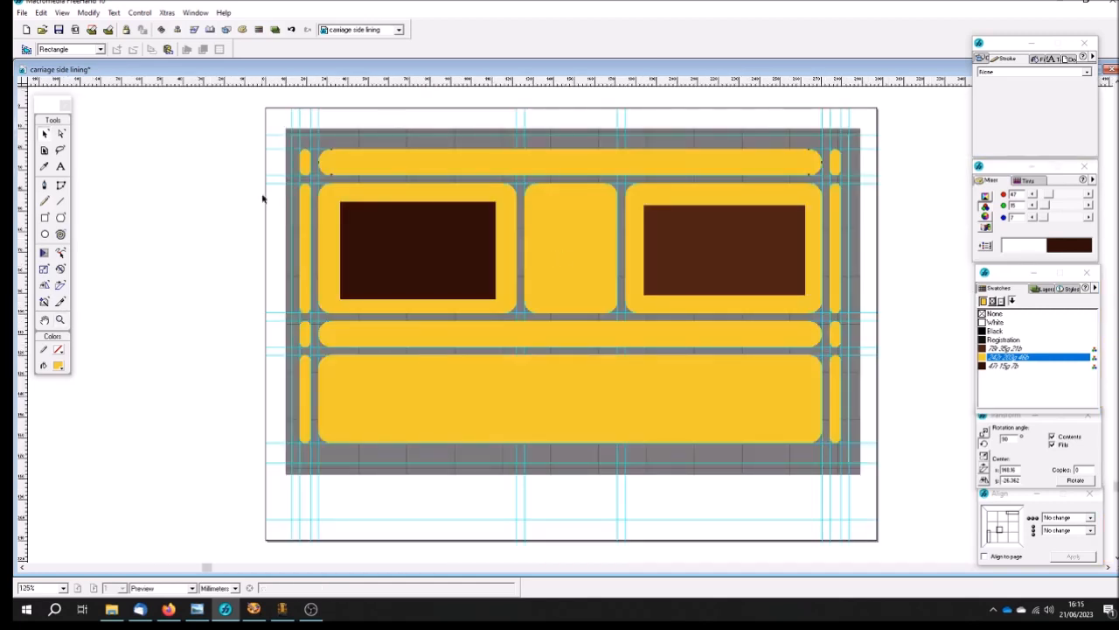
pyautogui.click(238, 203)
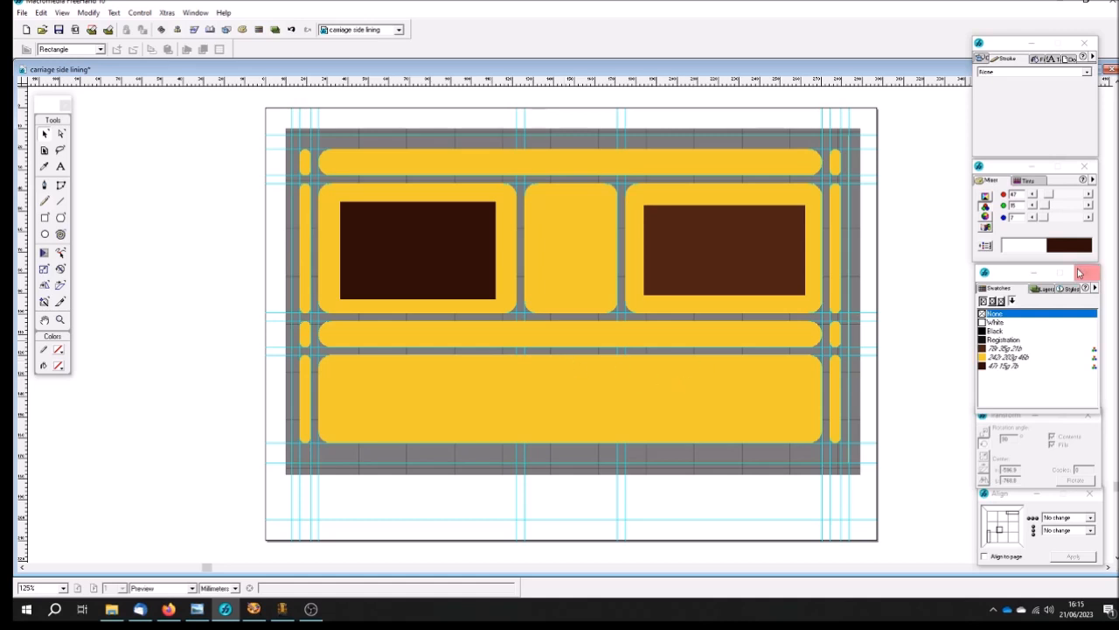
pyautogui.click(1049, 290)
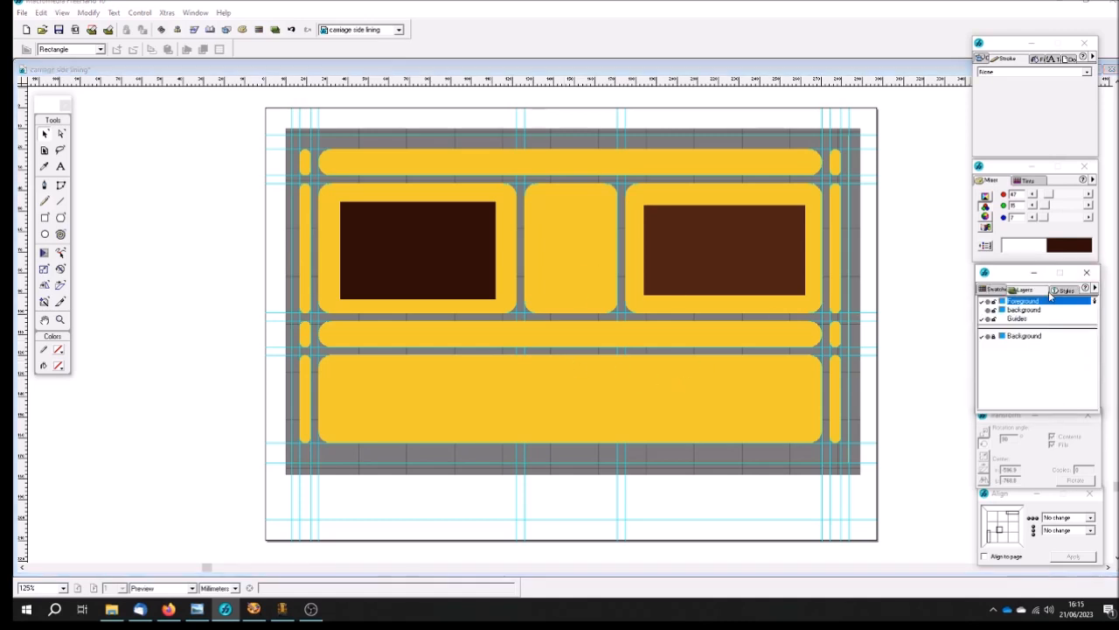
pyautogui.click(982, 310)
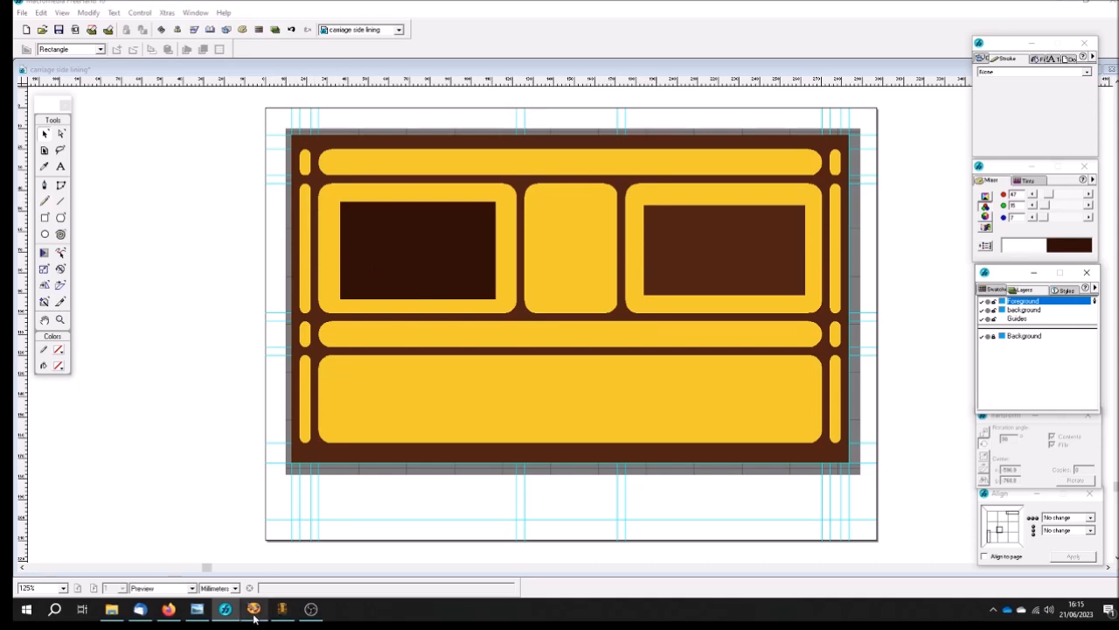
# Switch to Paint Shop Pro and bring up the carriage side lining.tga image.
pyautogui.moveTo(254, 608)
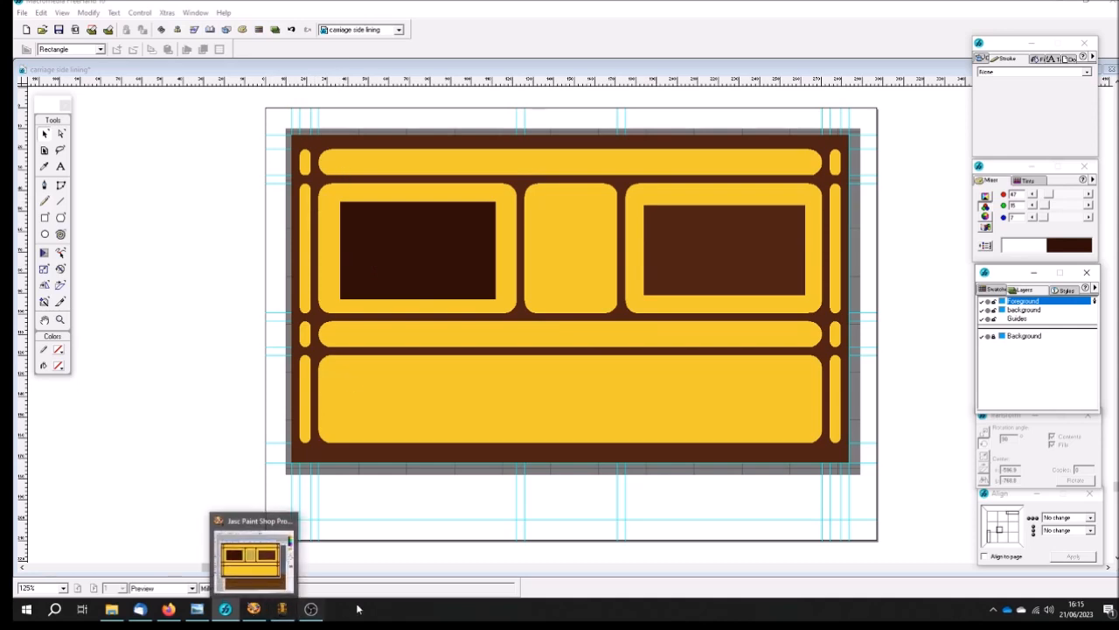
pyautogui.click(253, 609)
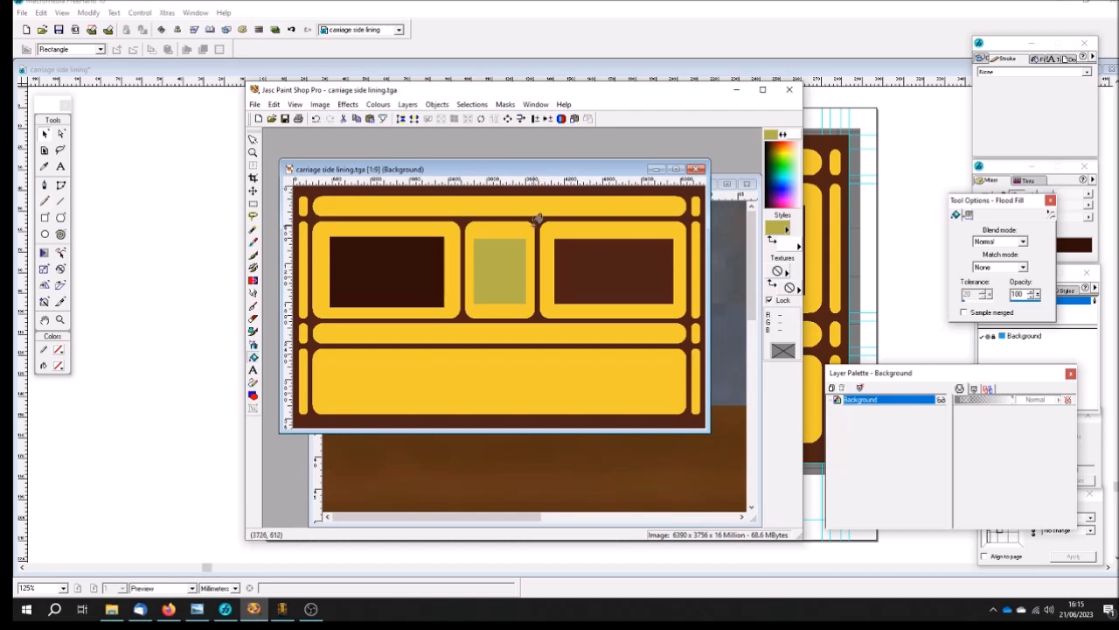
pyautogui.moveTo(459, 172)
pyautogui.mouseDown()
pyautogui.moveTo(533, 294)
pyautogui.moveTo(462, 173)
pyautogui.mouseUp()
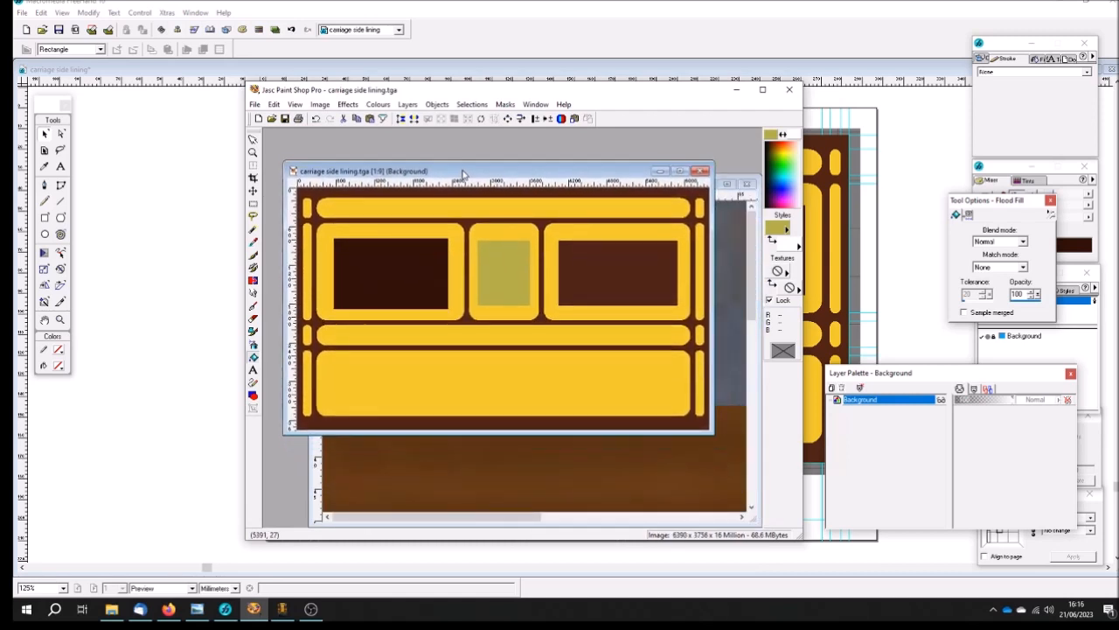
# Open the JPEG version carriage side lining.jpg and inspect it, with the Arrow tool active.
pyautogui.click(271, 119)
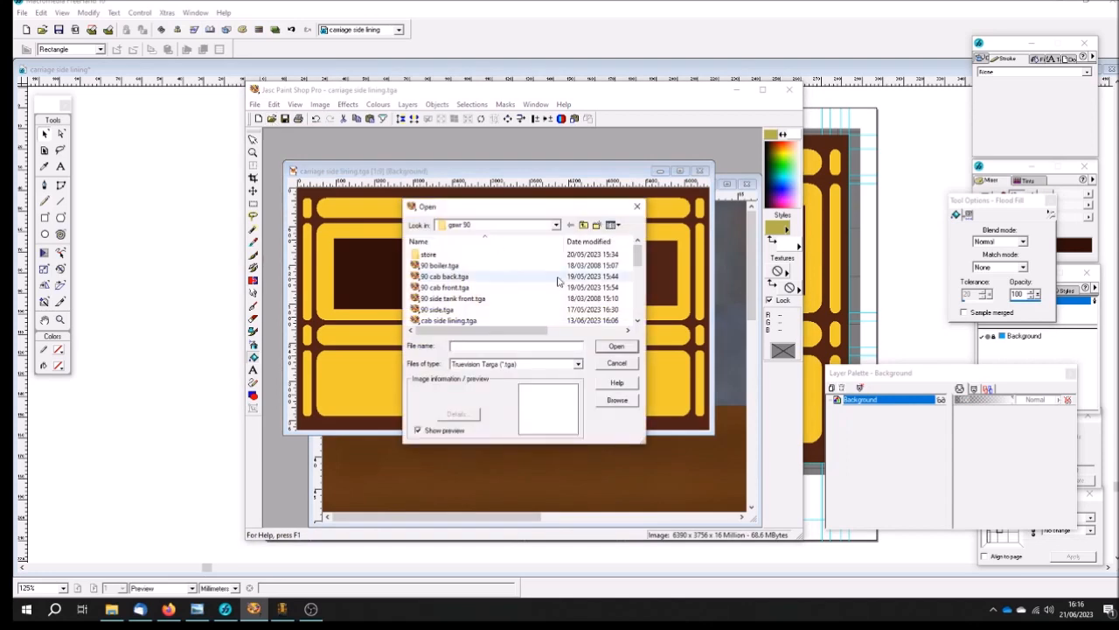
pyautogui.click(578, 364)
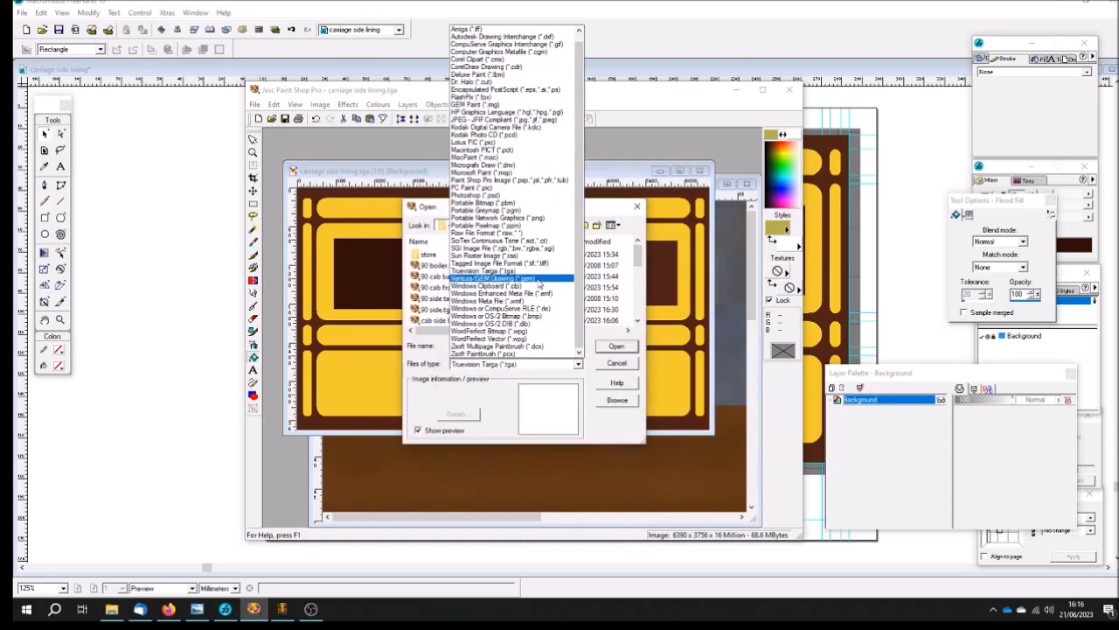
pyautogui.click(551, 120)
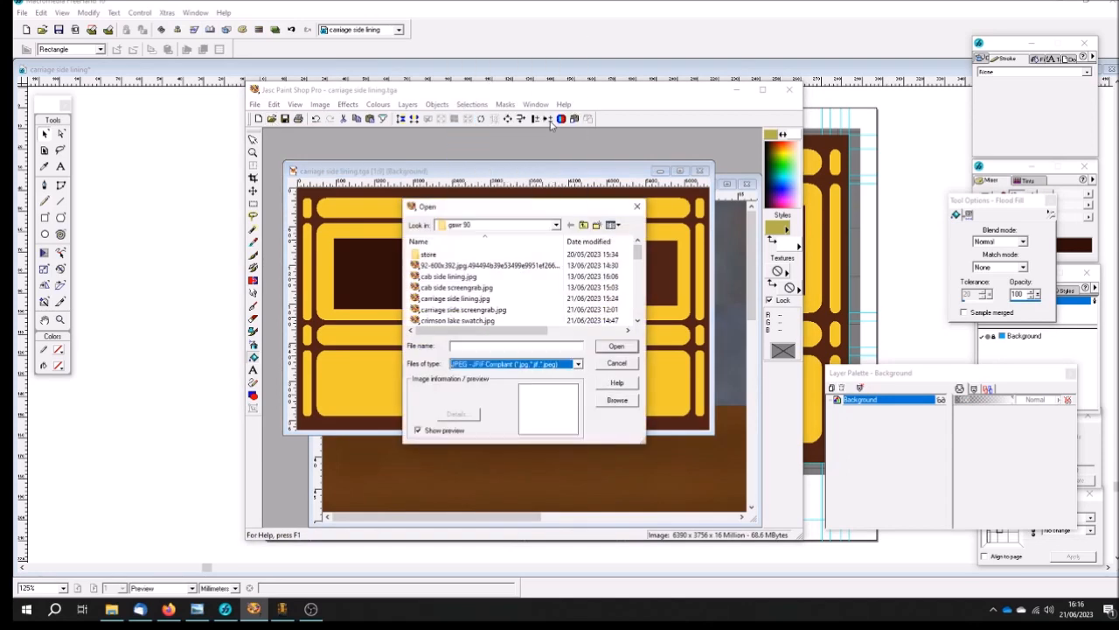
pyautogui.click(463, 298)
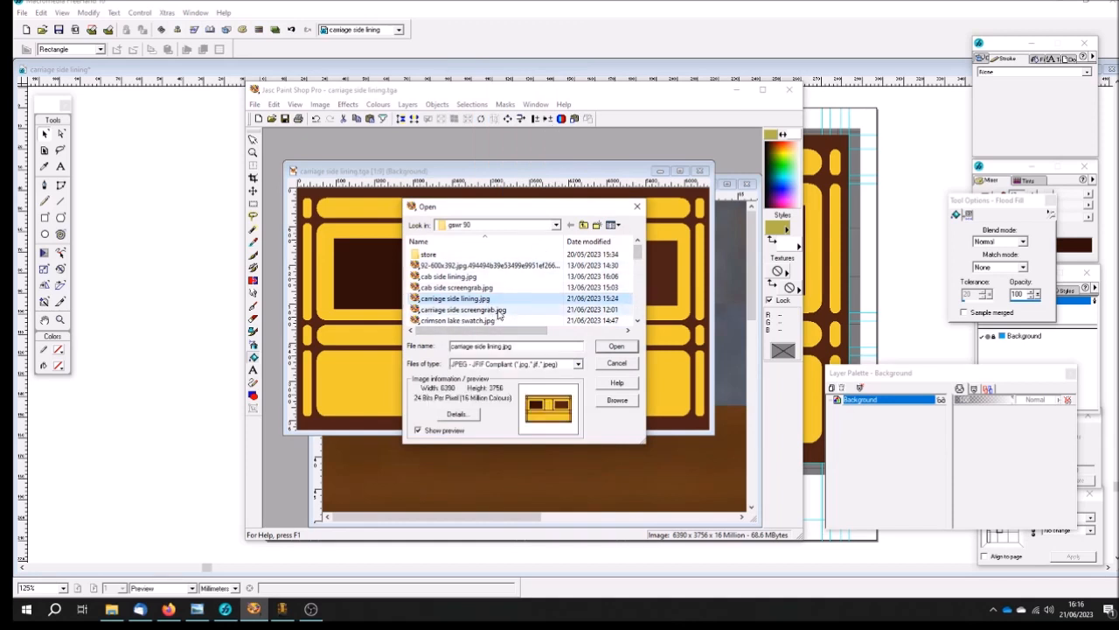
pyautogui.click(499, 310)
pyautogui.click(482, 300)
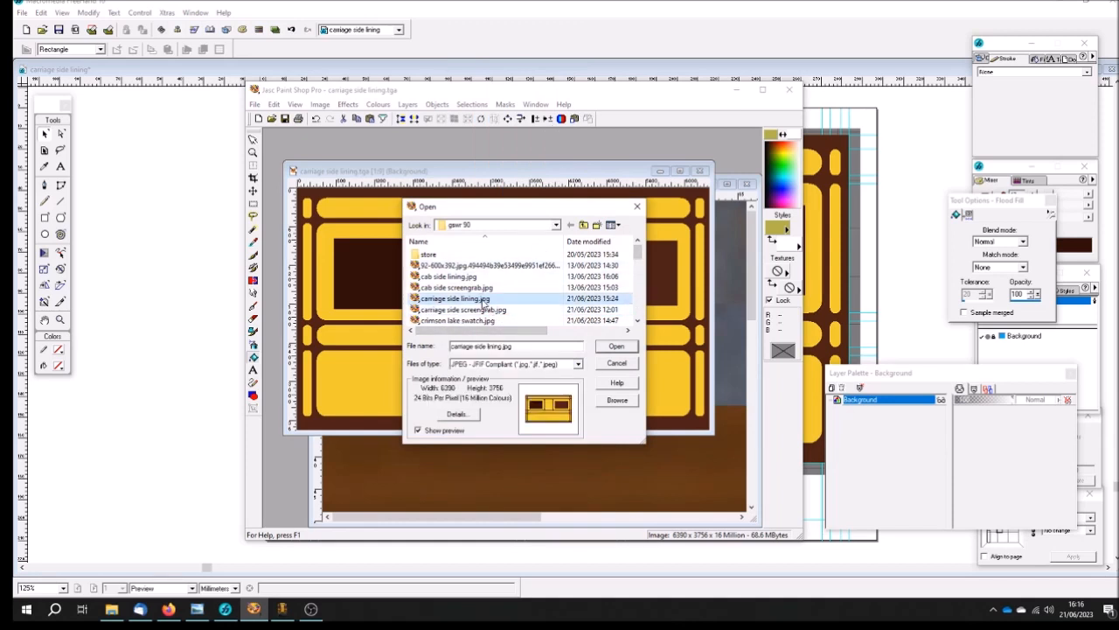
pyautogui.click(619, 348)
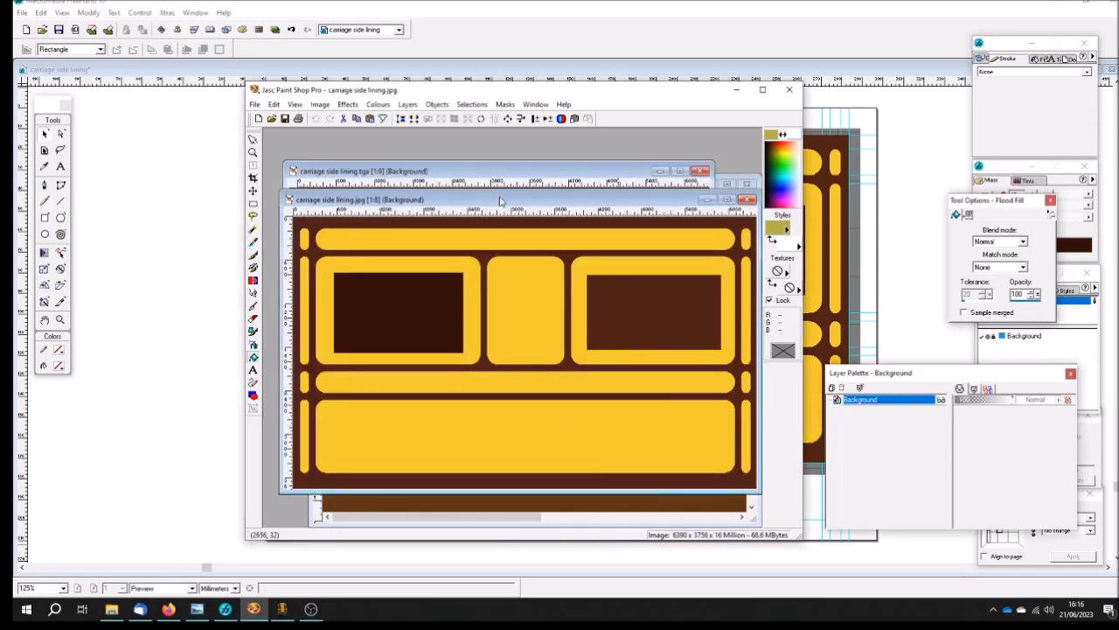
pyautogui.moveTo(504, 199); pyautogui.dragTo(491, 170)
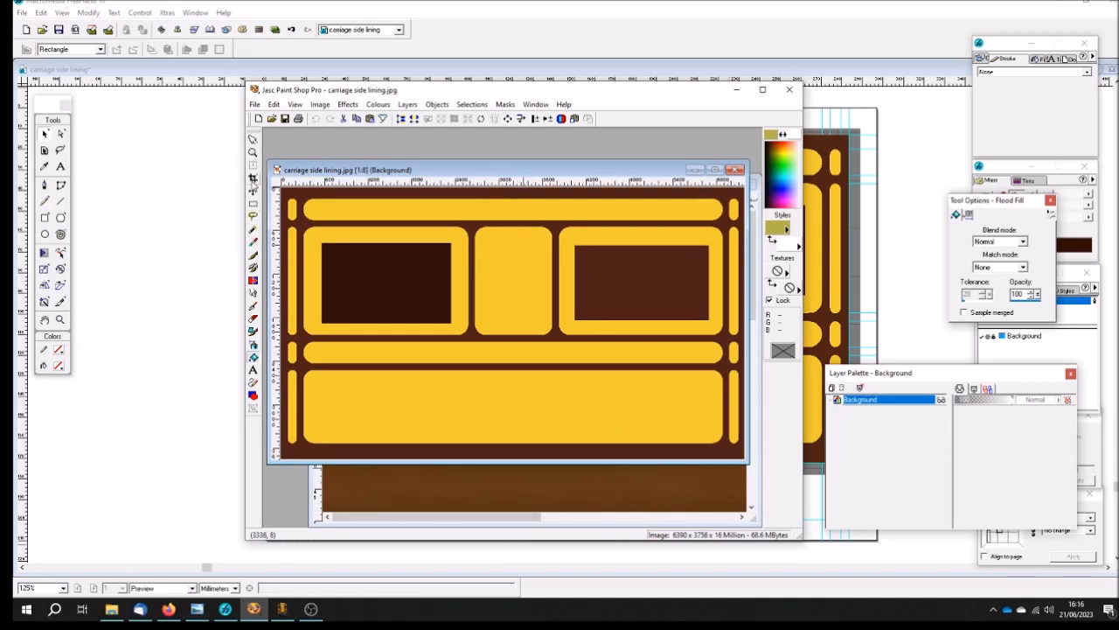
pyautogui.click(254, 140)
pyautogui.moveTo(451, 170)
pyautogui.mouseDown()
pyautogui.moveTo(462, 170)
pyautogui.moveTo(450, 171)
pyautogui.mouseUp()
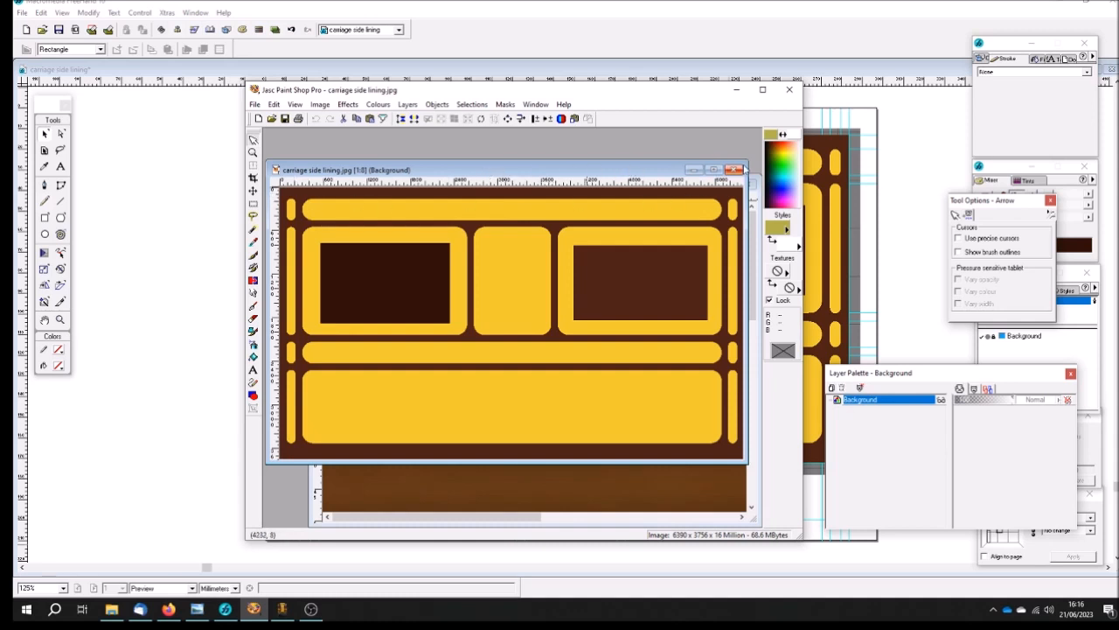
# Close the carriage side lining.jpg, frames.tga and carriage side lining.tga images.
pyautogui.click(739, 170)
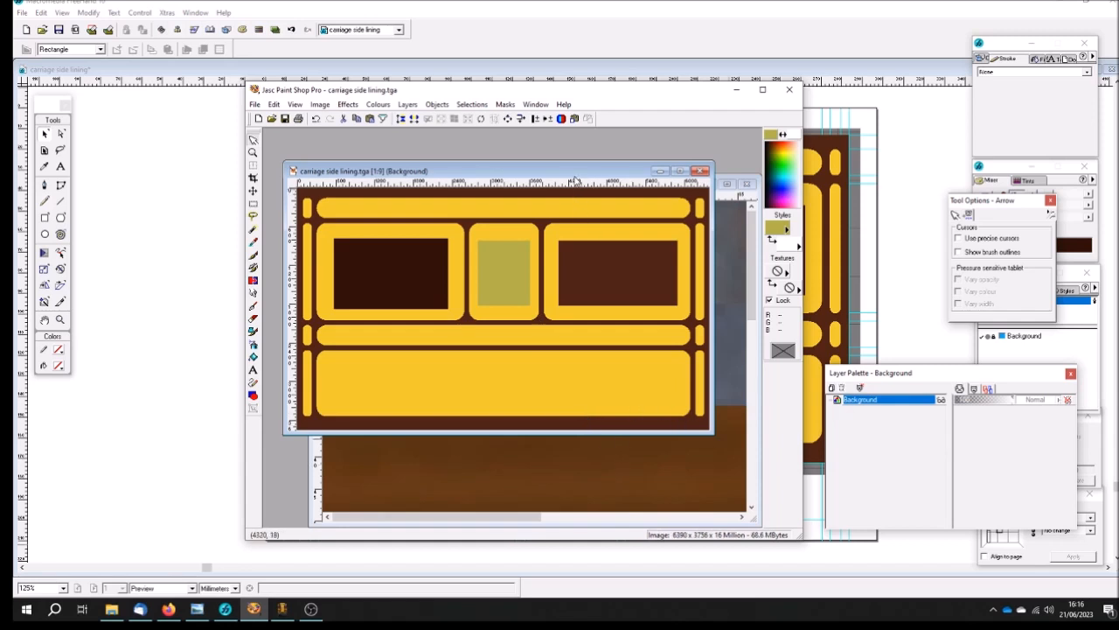
pyautogui.moveTo(549, 180)
pyautogui.mouseDown()
pyautogui.moveTo(564, 191)
pyautogui.moveTo(541, 217)
pyautogui.mouseUp()
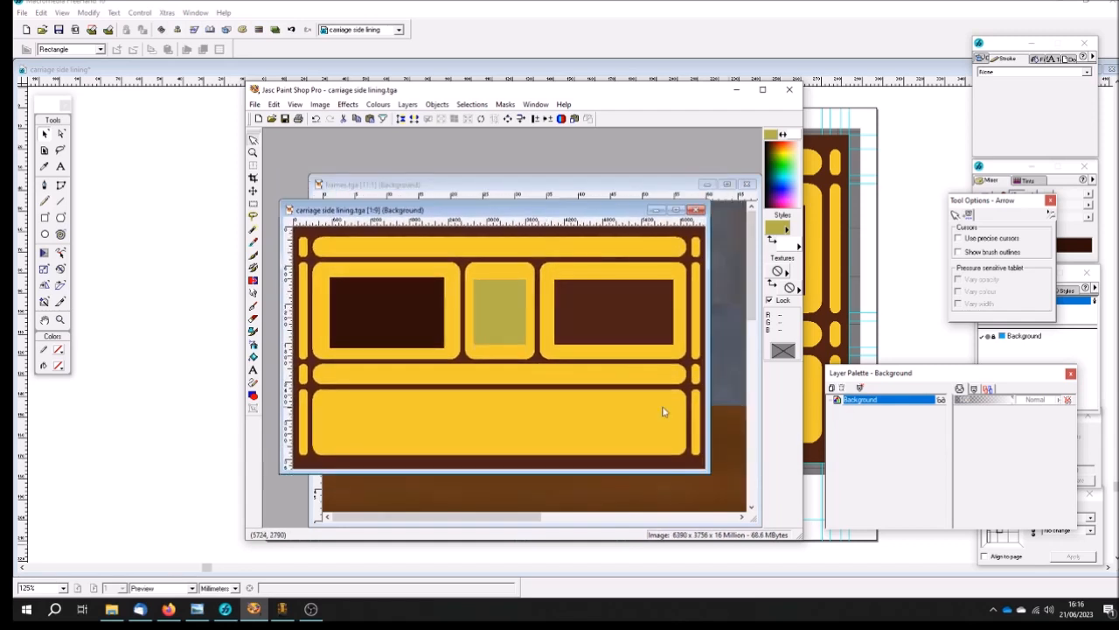
pyautogui.click(747, 184)
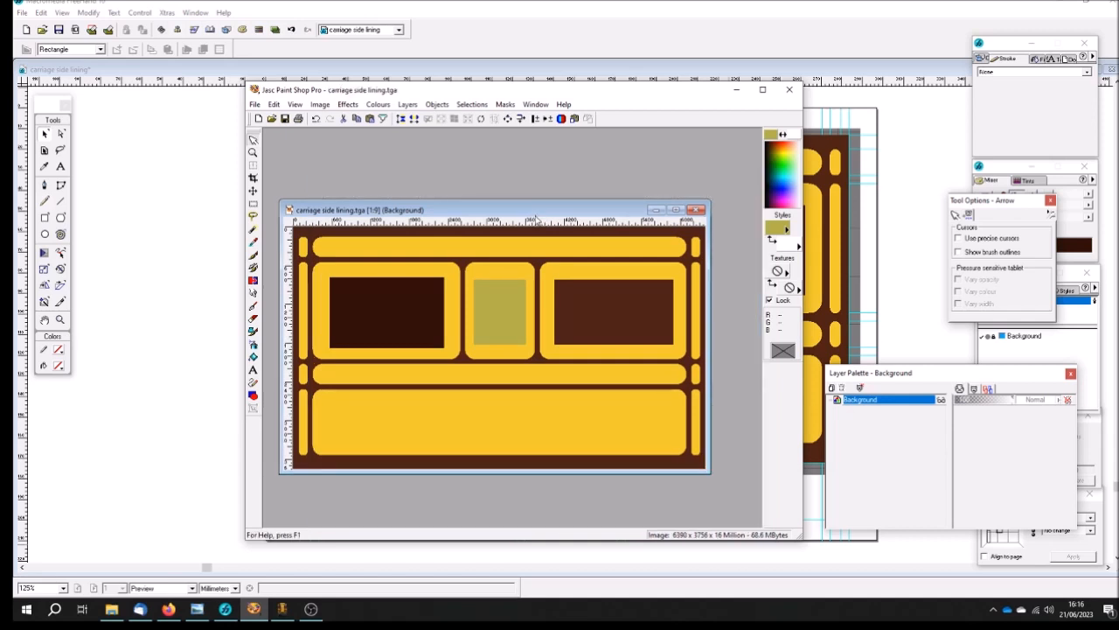
pyautogui.moveTo(536, 218); pyautogui.dragTo(544, 193)
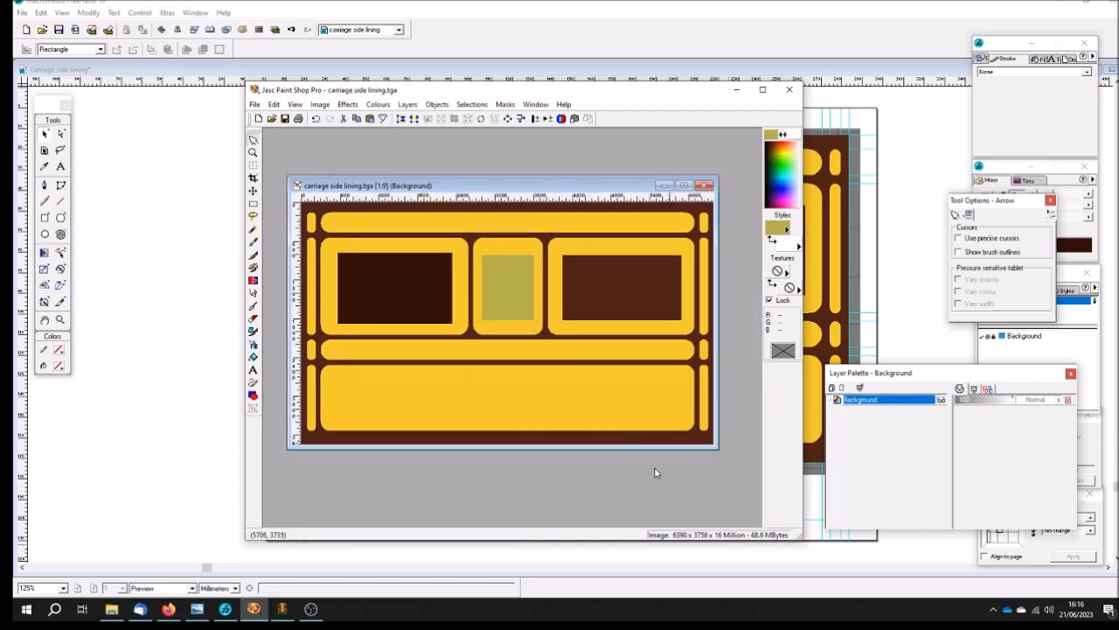
pyautogui.moveTo(442, 185); pyautogui.dragTo(442, 174)
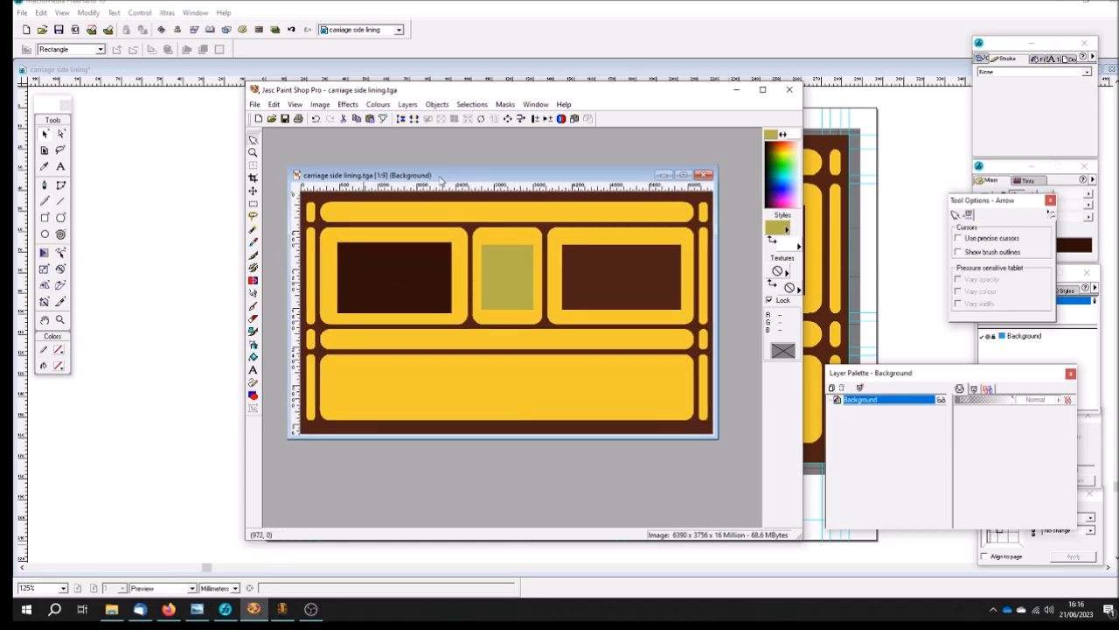
pyautogui.scroll(8, 457, 268)
pyautogui.scroll(-8, 458, 268)
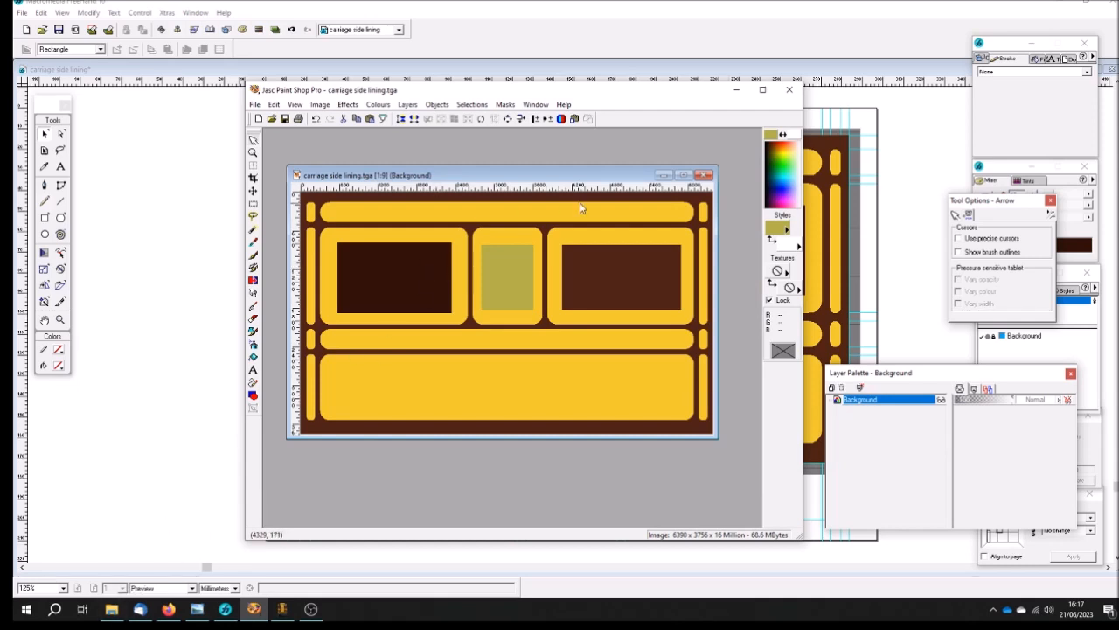
pyautogui.click(704, 175)
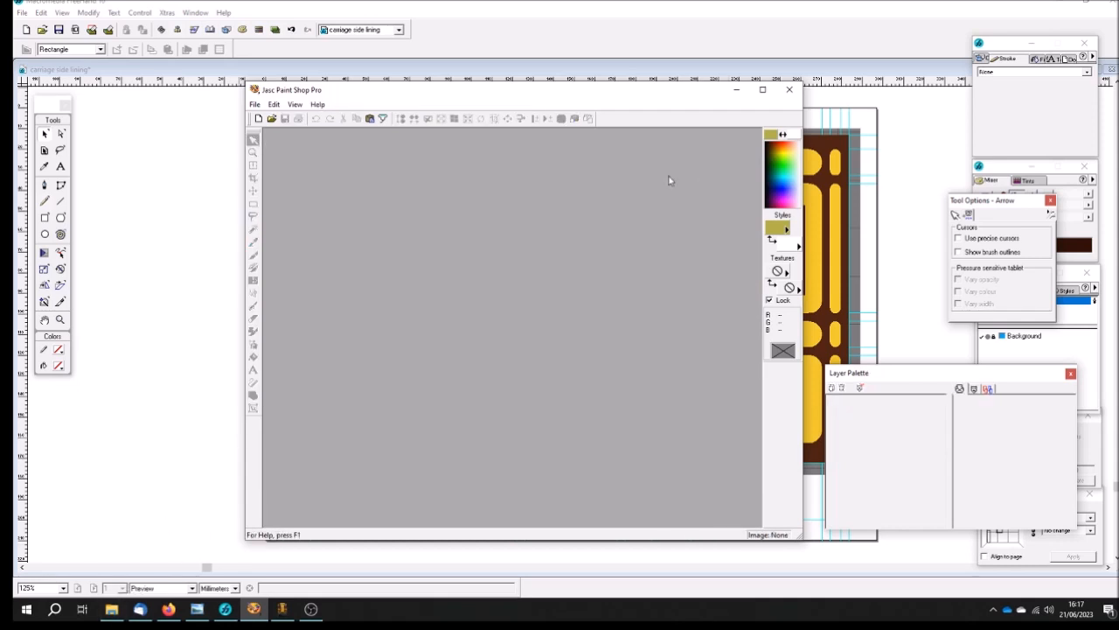
# List the Truevision Targa files, check the pixel size of cab side lining.tga, view the image and close it.
pyautogui.click(271, 118)
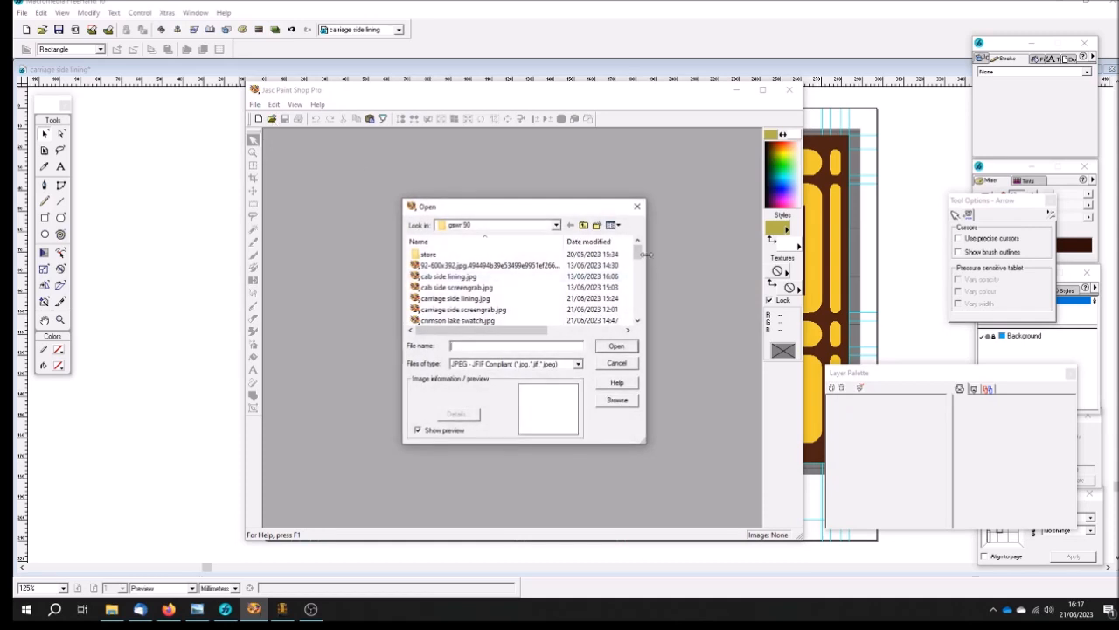
pyautogui.click(578, 365)
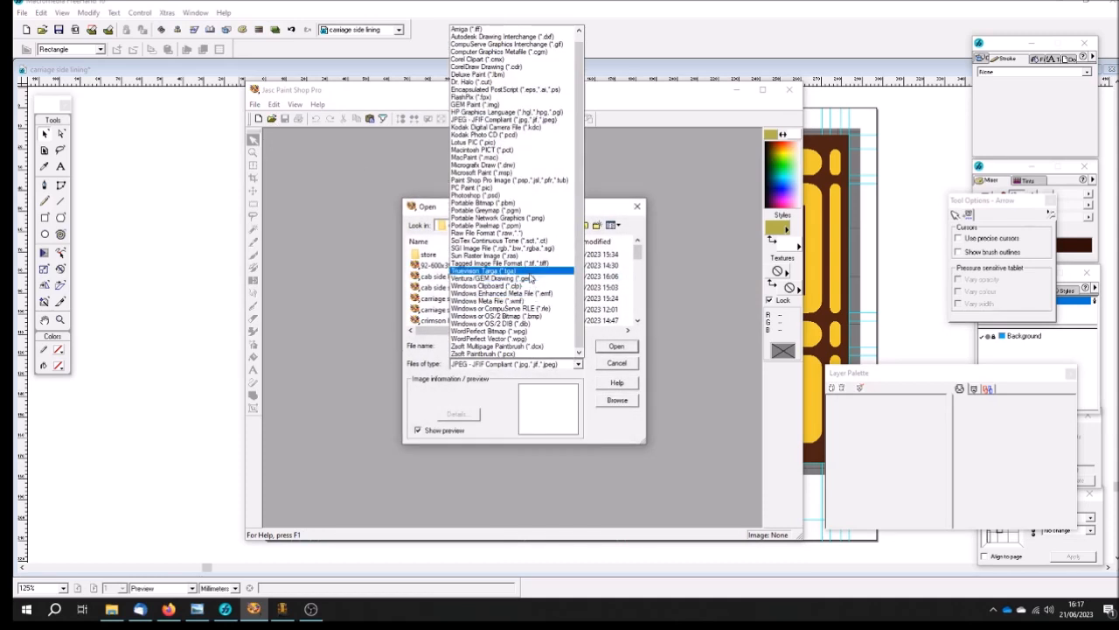
pyautogui.click(525, 271)
pyautogui.moveTo(633, 257); pyautogui.dragTo(638, 268)
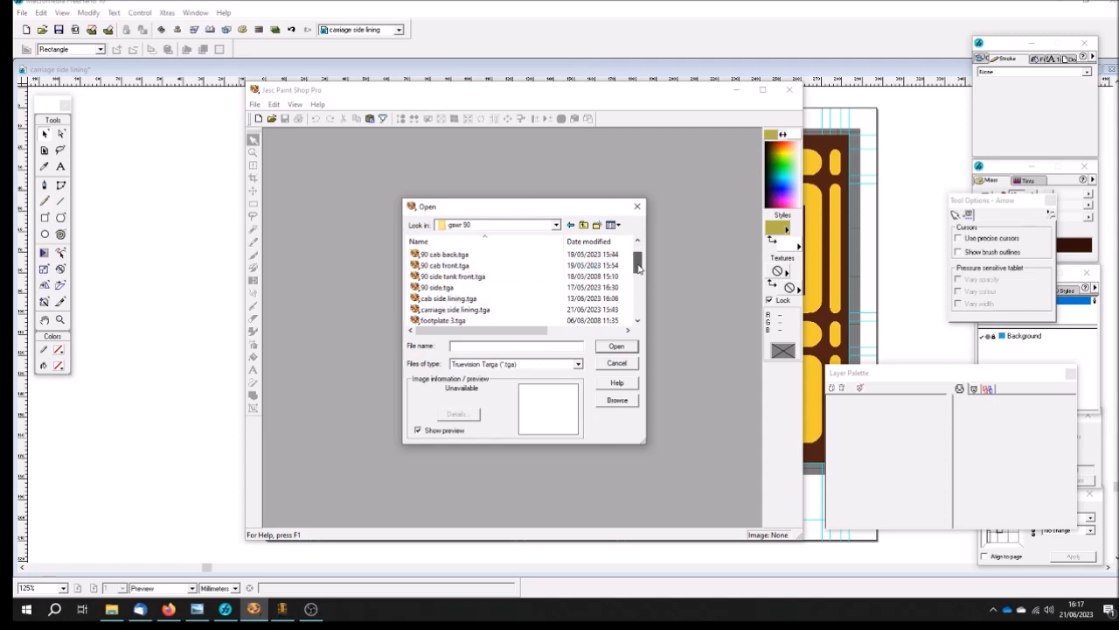
pyautogui.click(464, 299)
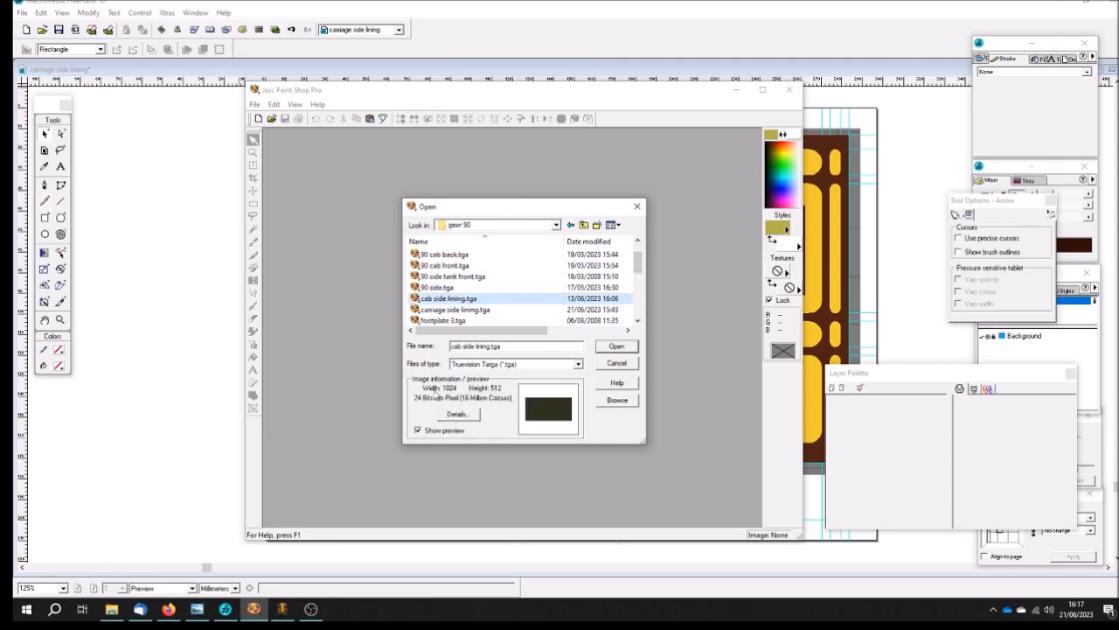
pyautogui.click(625, 348)
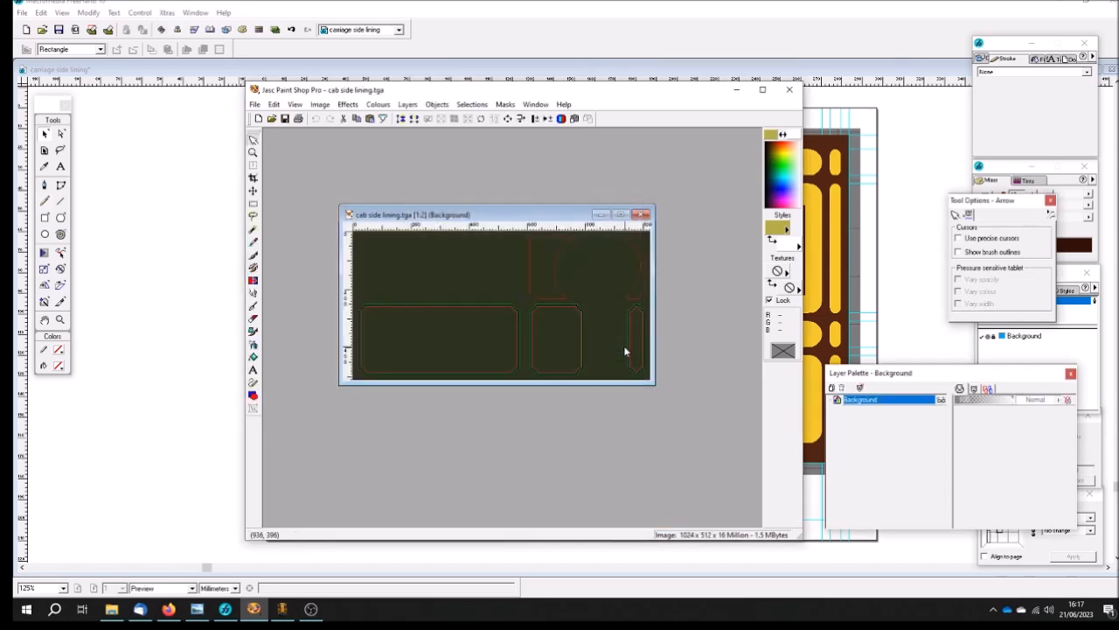
pyautogui.click(642, 214)
# Open the carriage side lining.tga image from the gswr 90 folder.
pyautogui.click(272, 119)
pyautogui.moveTo(639, 254); pyautogui.dragTo(644, 270)
pyautogui.click(485, 300)
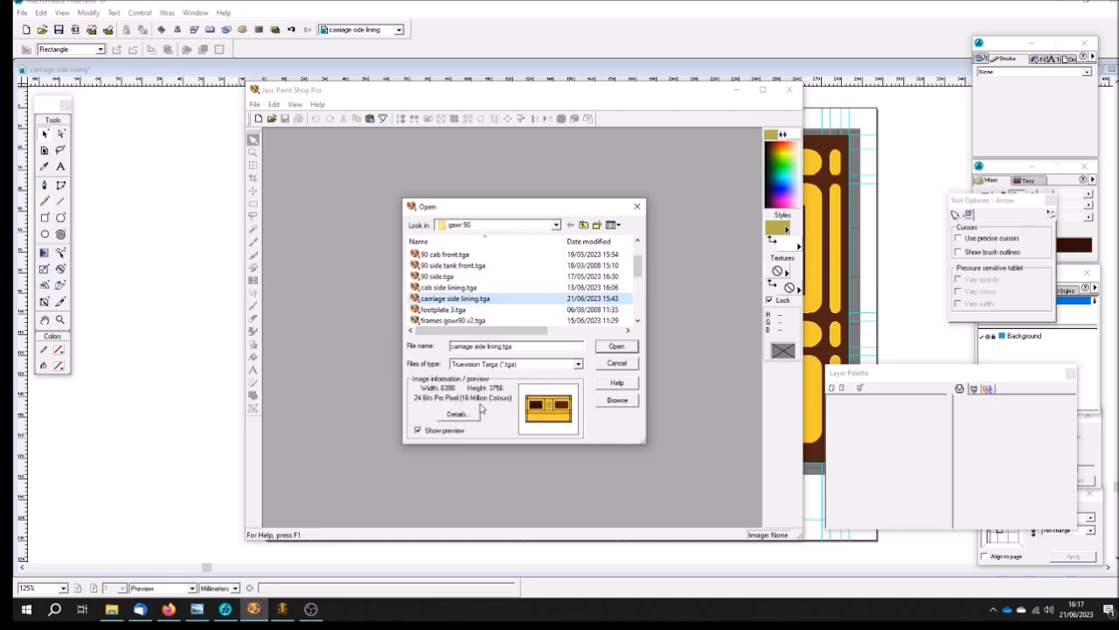
pyautogui.click(618, 348)
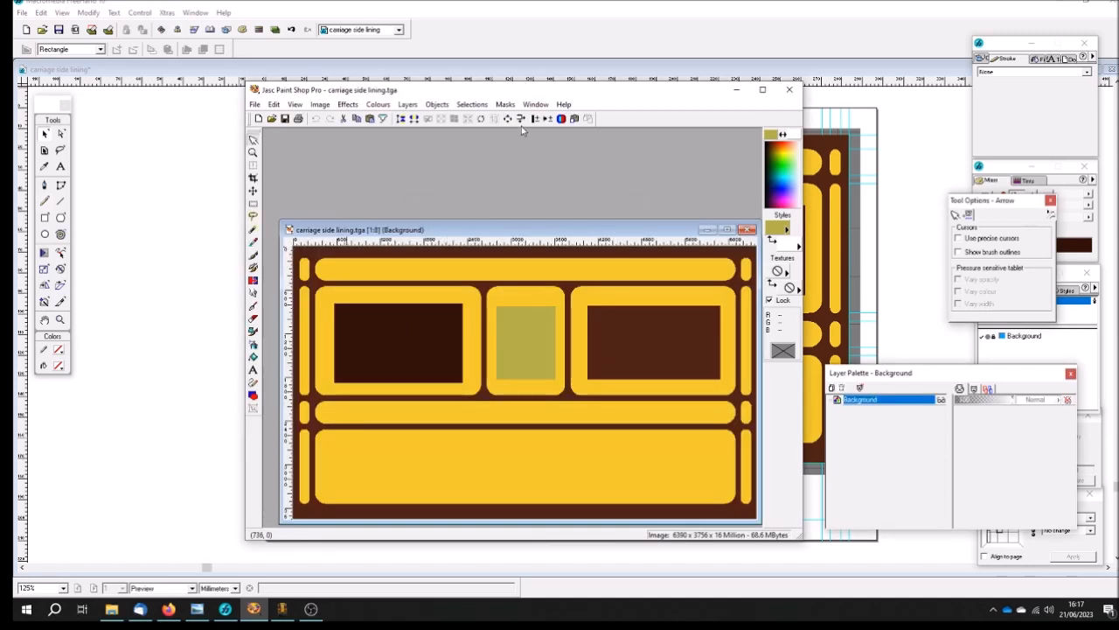
# Resize the carriage side lining image to 1024 x 512 pixels without maintaining the aspect ratio.
pyautogui.click(522, 119)
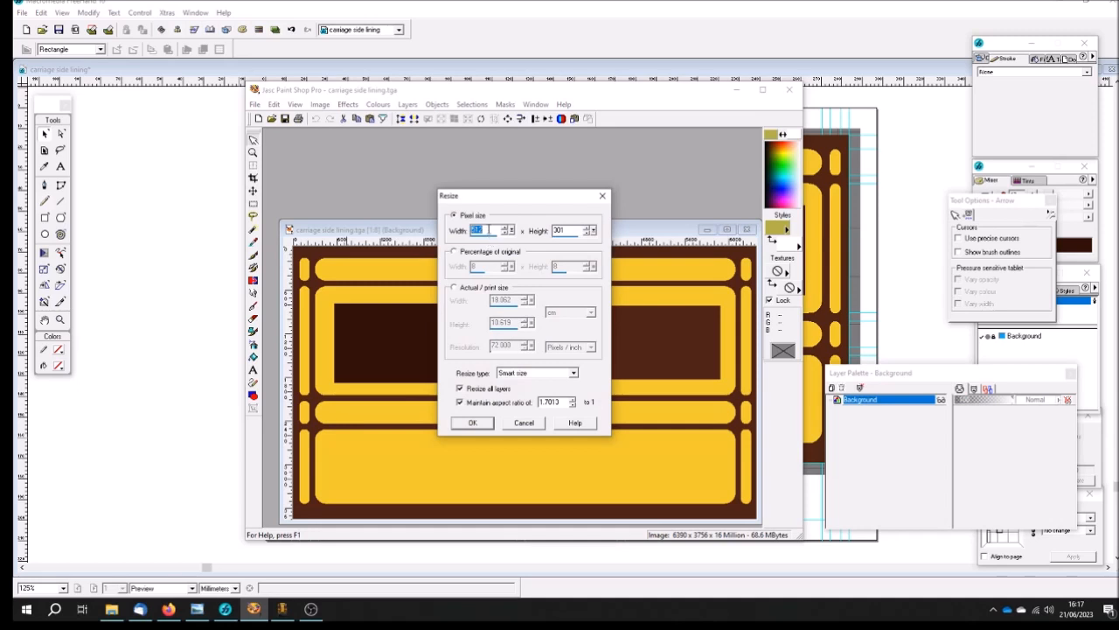
pyautogui.write('1024')
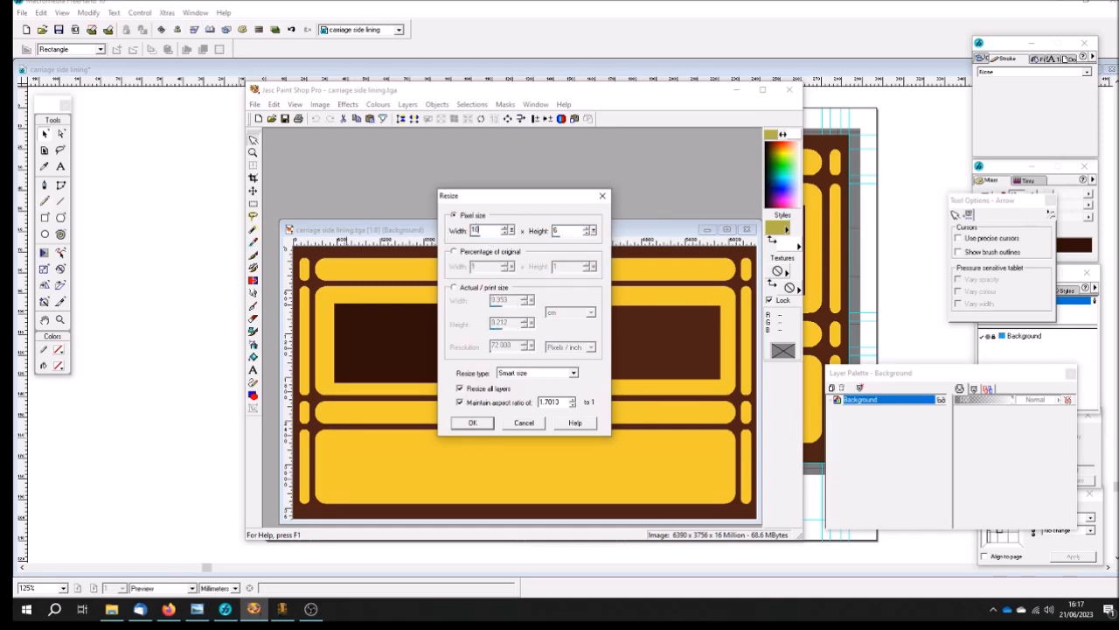
pyautogui.click(460, 402)
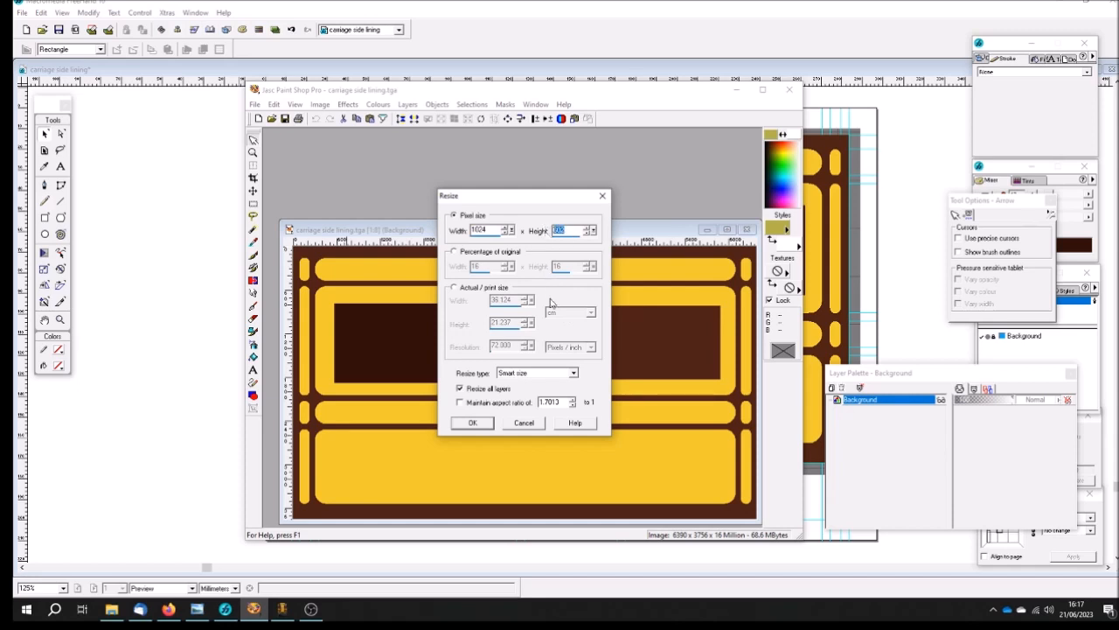
pyautogui.write('512')
pyautogui.click(477, 422)
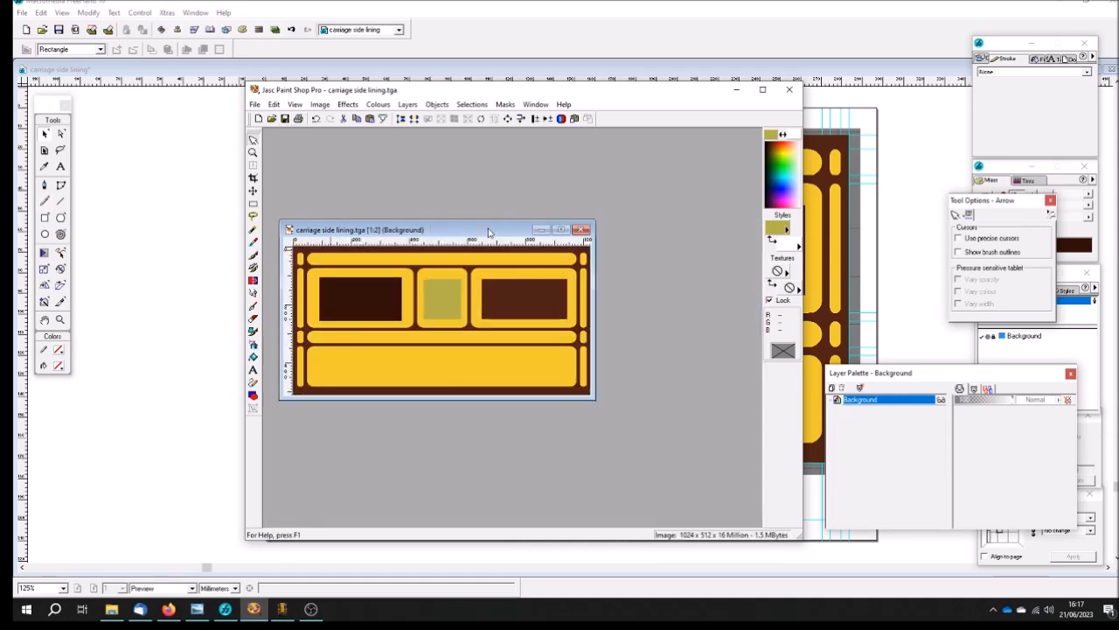
# Check the file size of carriage side lining.tga in the gswr 90 folder and return to the image.
pyautogui.click(111, 609)
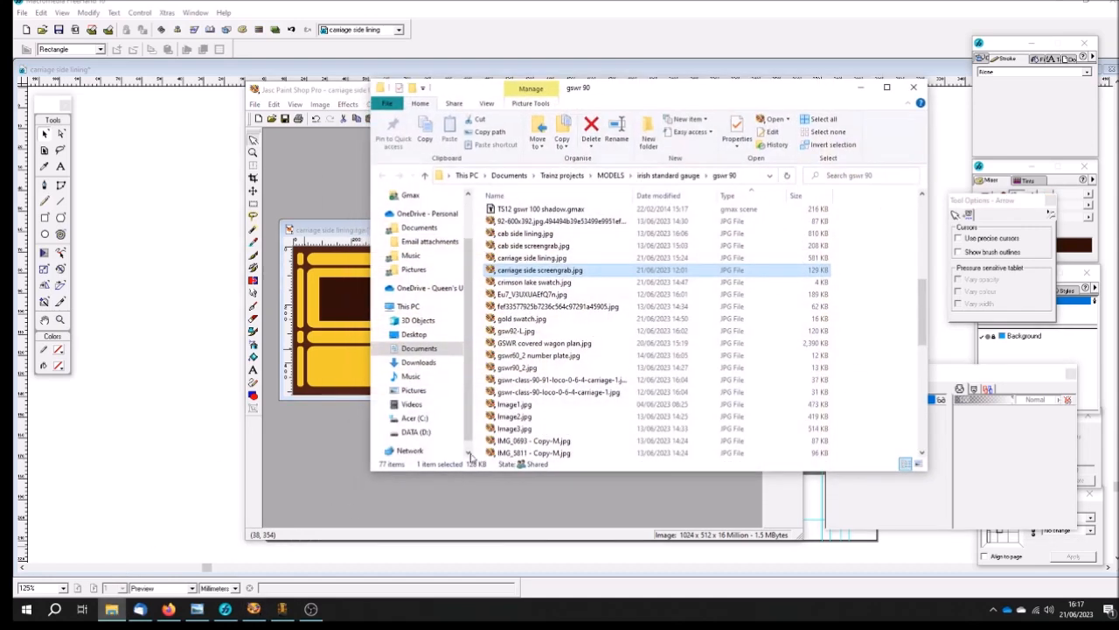
pyautogui.moveTo(923, 297); pyautogui.dragTo(914, 432)
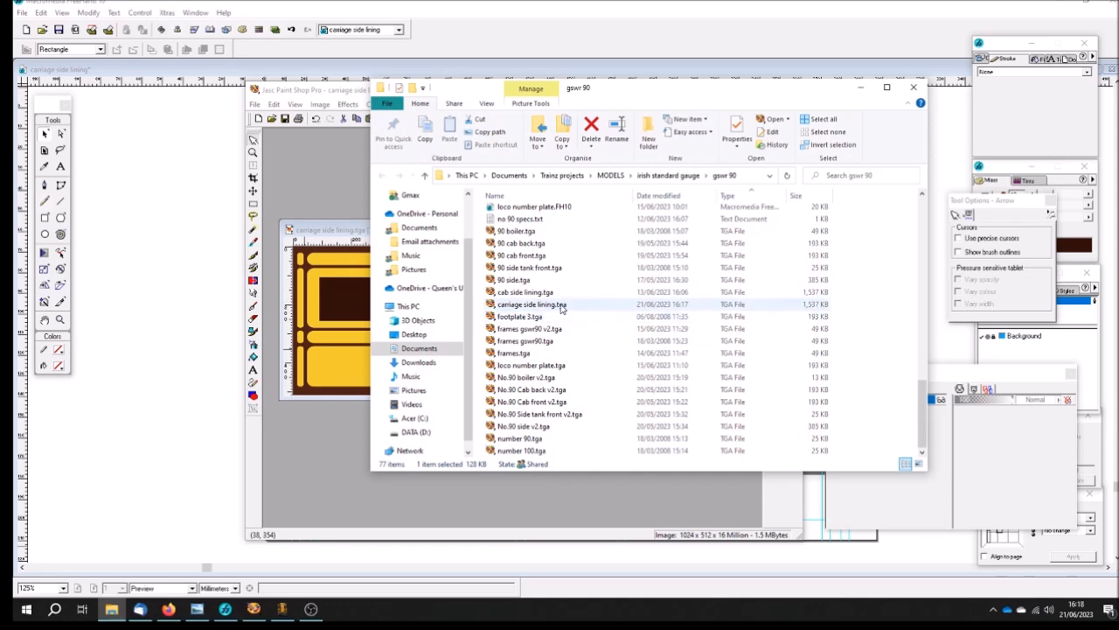
pyautogui.click(860, 87)
pyautogui.moveTo(450, 238); pyautogui.dragTo(497, 202)
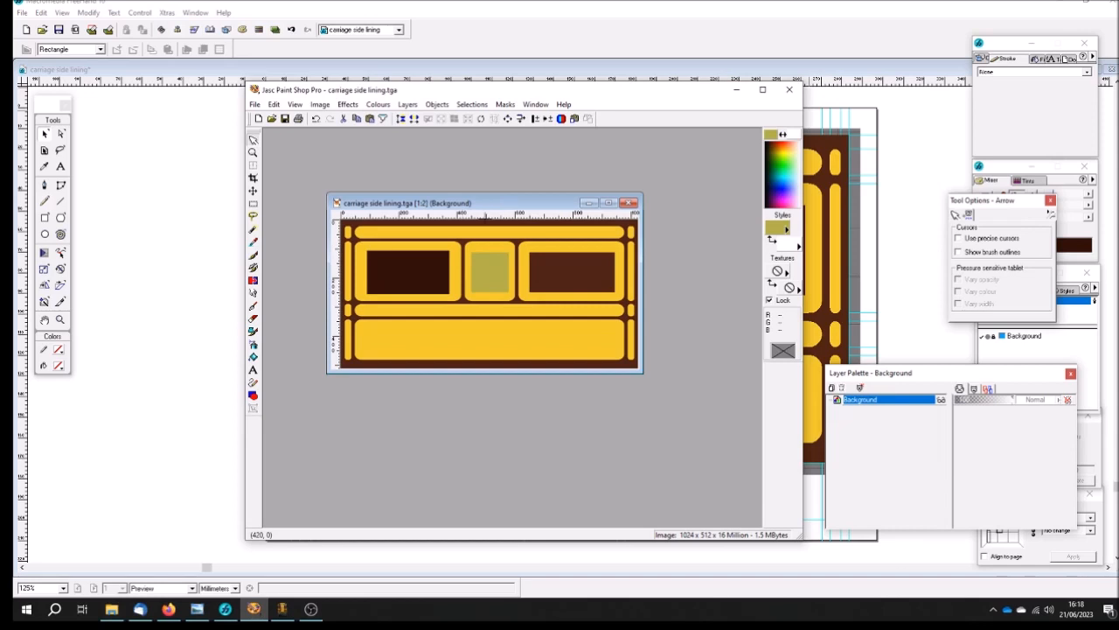
# Try resizing the image to 512 x 256 pixels with the aspect ratio maintained, and examine the rounded panel corners up close.
pyautogui.scroll(1, 487, 201)
pyautogui.click(523, 119)
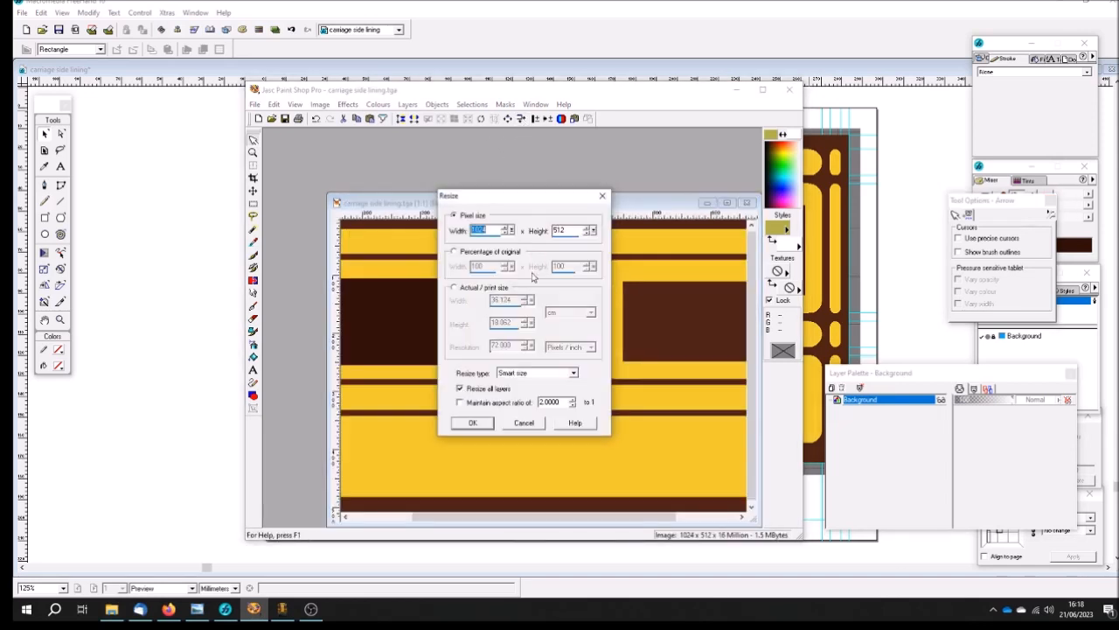
pyautogui.write('512')
pyautogui.click(460, 402)
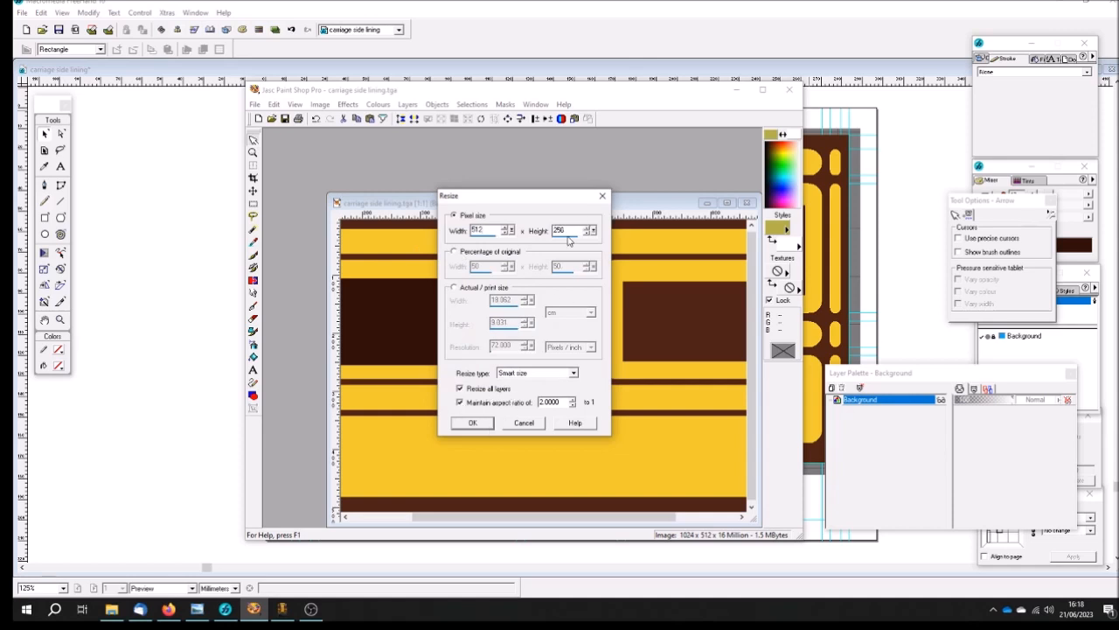
pyautogui.click(484, 420)
pyautogui.scroll(1, 475, 325)
pyautogui.scroll(2, 477, 235)
pyautogui.scroll(3, 526, 256)
pyautogui.scroll(-3, 429, 275)
pyautogui.scroll(3, 407, 262)
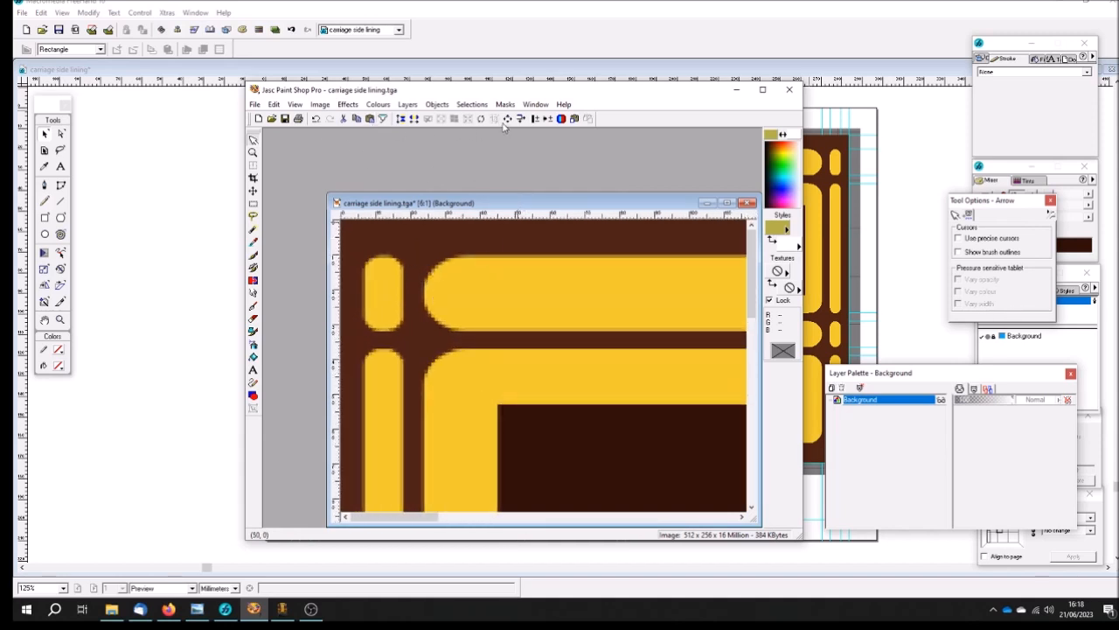
# Undo the resize to 512 x 256 pixels.
pyautogui.click(315, 119)
pyautogui.scroll(3, 363, 238)
pyautogui.scroll(-3, 363, 238)
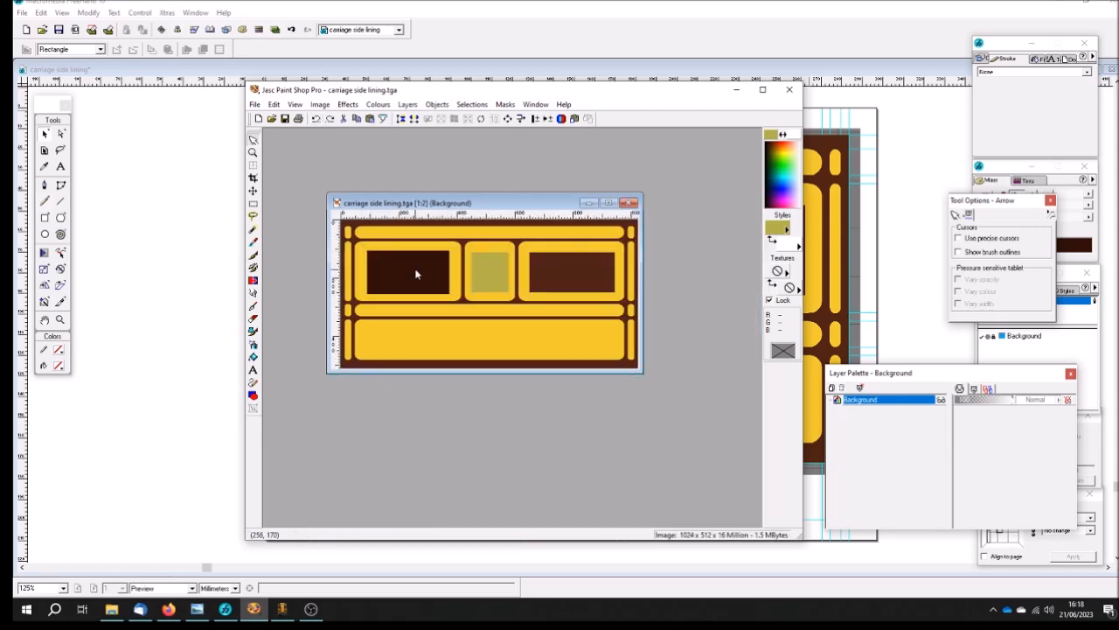
# Minimise Paint Shop Pro and return to the carriage side outlines in gmax's Right viewport.
pyautogui.moveTo(619, 98); pyautogui.dragTo(537, 106)
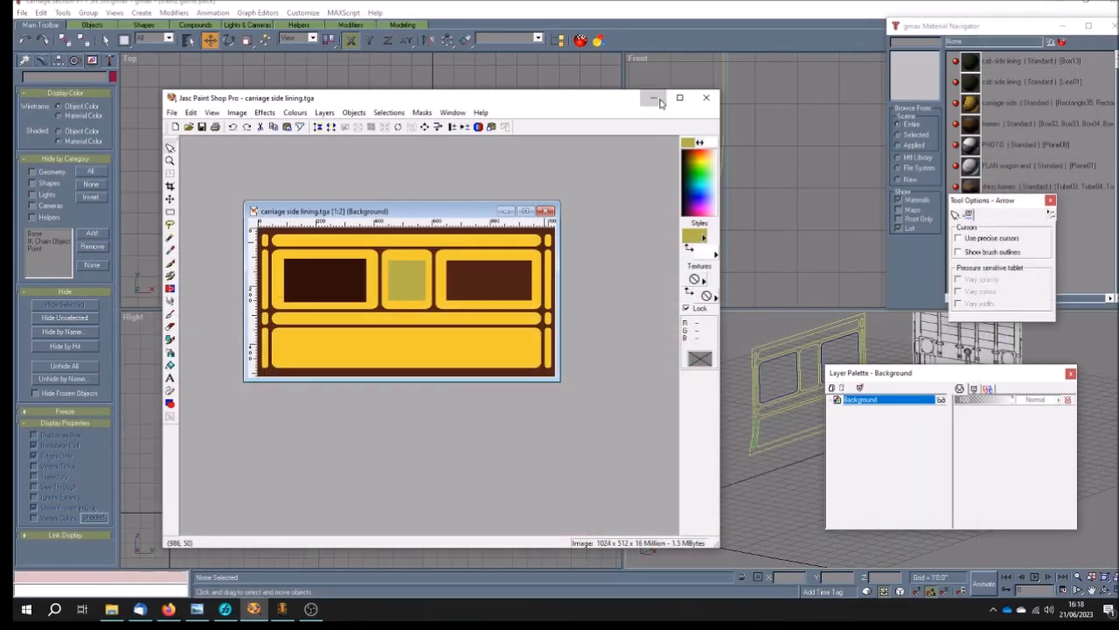
pyautogui.click(654, 98)
pyautogui.scroll(-2, 766, 442)
pyautogui.scroll(-2, 766, 441)
pyautogui.scroll(2, 766, 442)
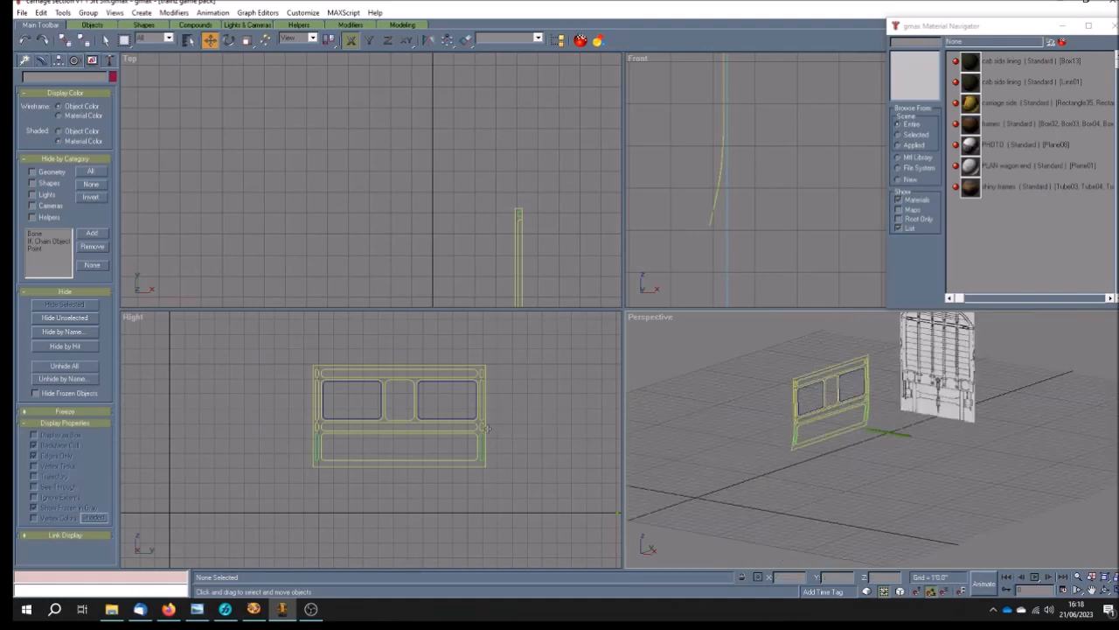
# Move all the carriage side outlines together along the carriage's length, well clear of their original position in the Right viewport.
pyautogui.click(295, 428)
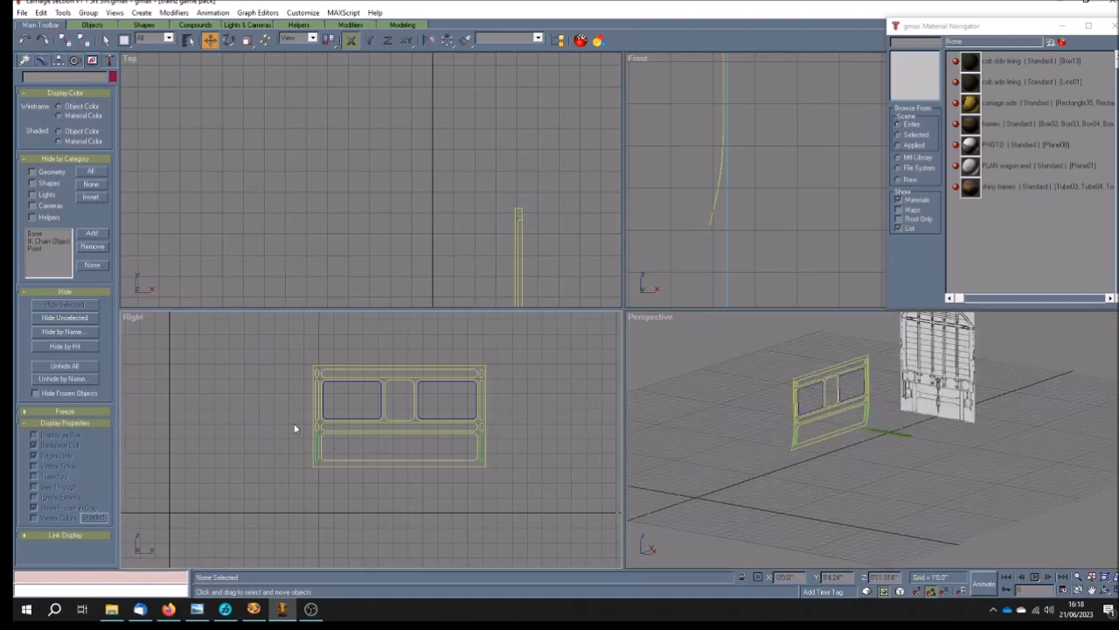
pyautogui.scroll(-3, 294, 404)
pyautogui.moveTo(293, 375); pyautogui.dragTo(389, 453)
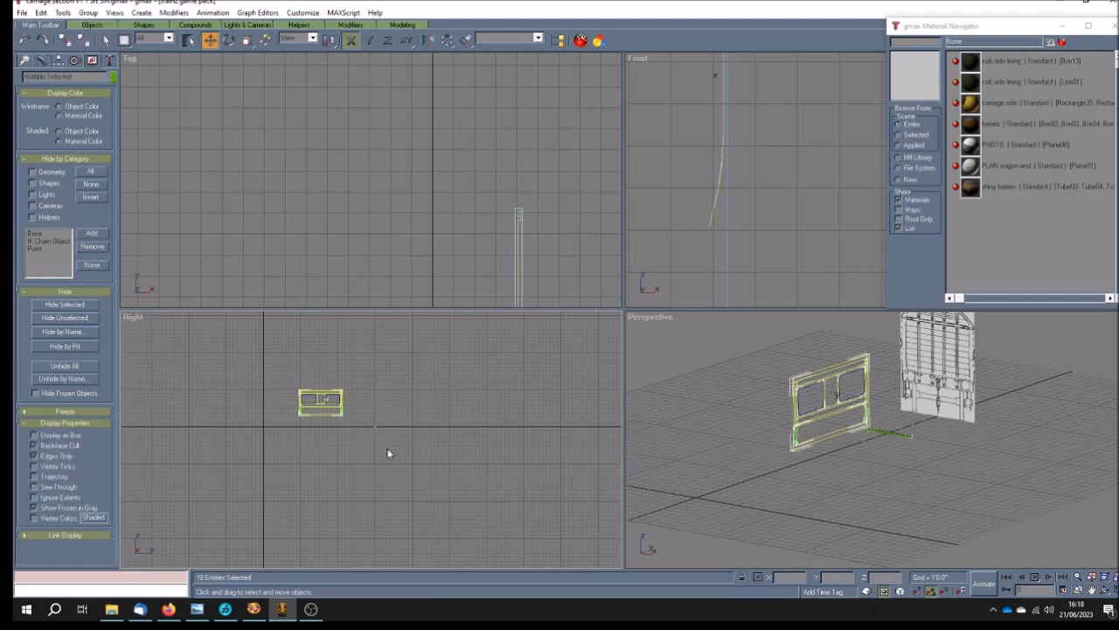
pyautogui.moveTo(320, 411); pyautogui.dragTo(509, 410)
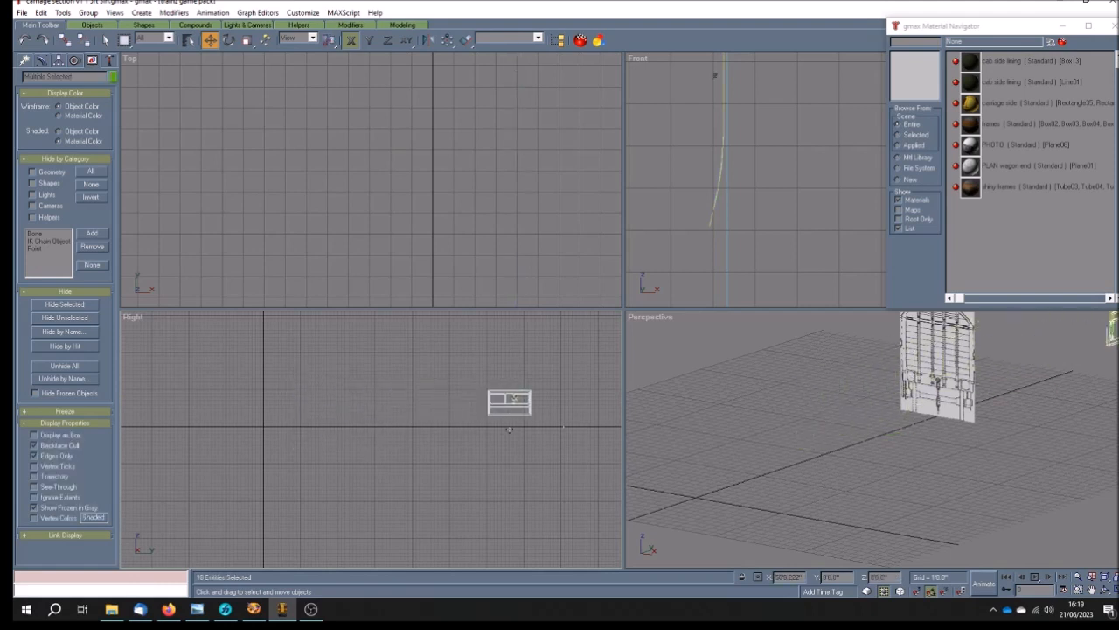
pyautogui.click(447, 449)
# Unhide all objects and show the locomotive and carriage side in a maximised Perspective view.
pyautogui.scroll(4, 447, 448)
pyautogui.scroll(-1, 447, 449)
pyautogui.click(81, 367)
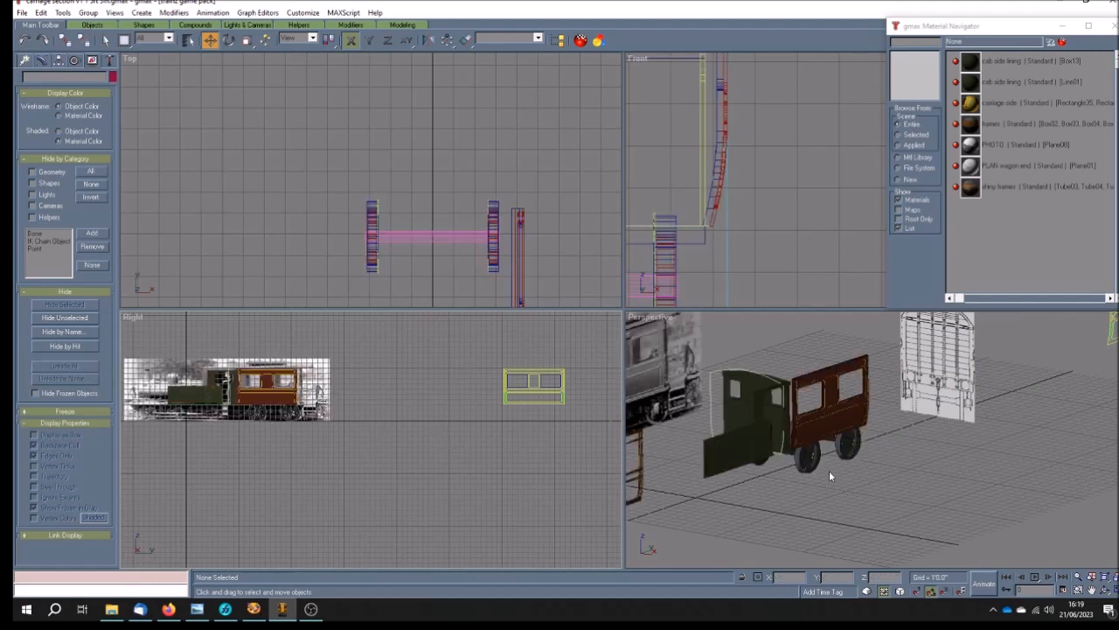
pyautogui.click(1092, 590)
pyautogui.moveTo(913, 487); pyautogui.dragTo(900, 481)
pyautogui.click(1106, 590)
pyautogui.moveTo(581, 336); pyautogui.dragTo(573, 374)
pyautogui.scroll(2, 616, 352)
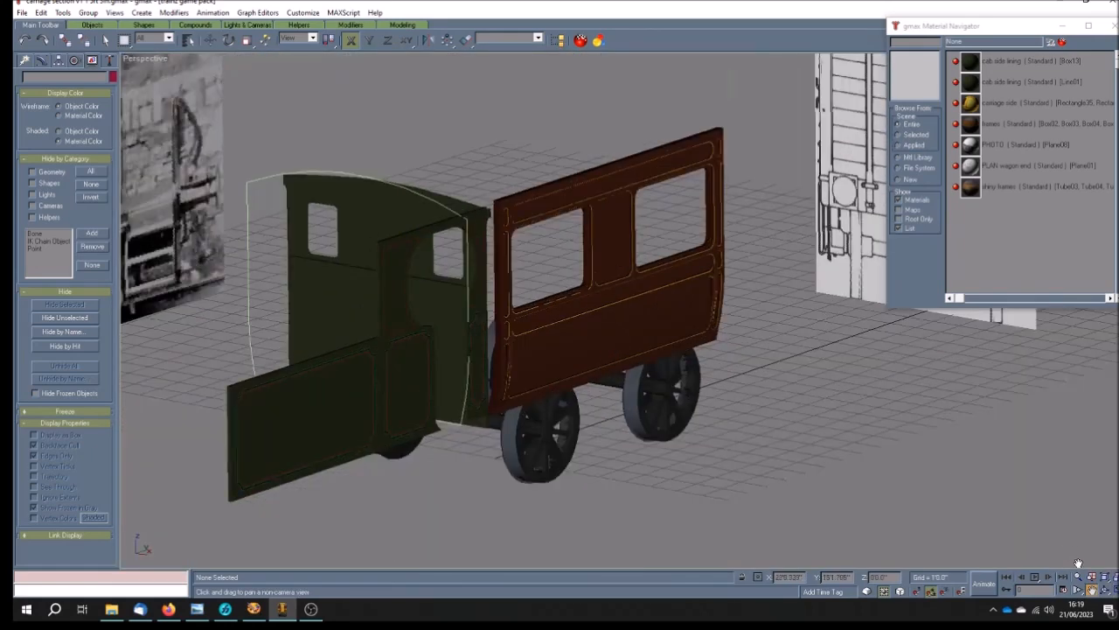
# Examine the gold lining around the carriage side's windows and panels up close in the Perspective view.
pyautogui.click(1105, 591)
pyautogui.moveTo(758, 459); pyautogui.dragTo(690, 410)
pyautogui.moveTo(618, 427); pyautogui.dragTo(569, 435)
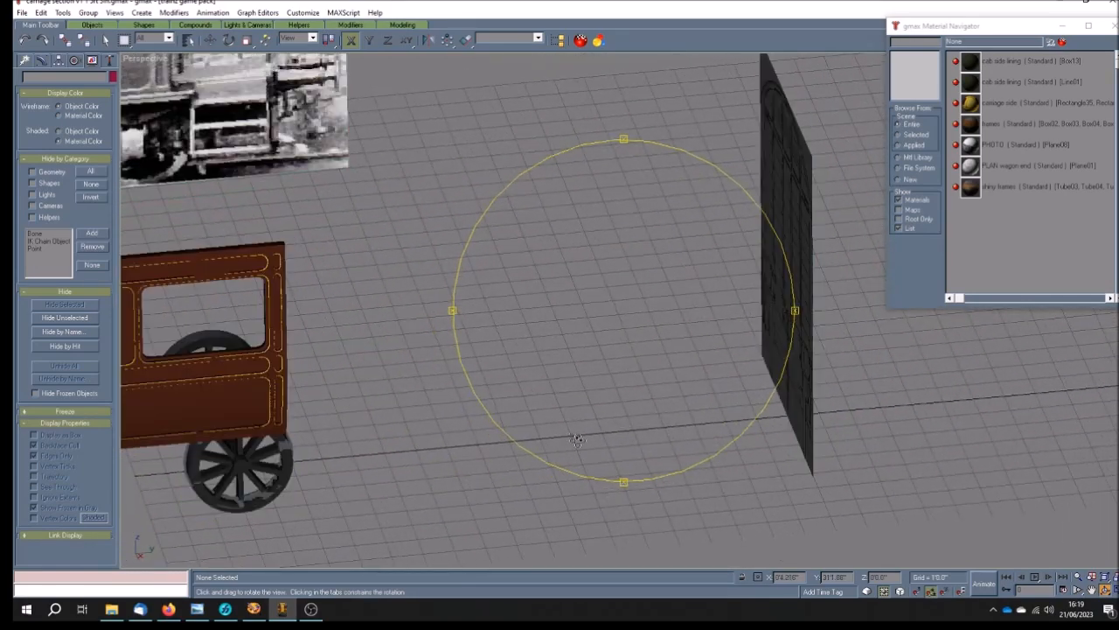
pyautogui.click(1091, 591)
pyautogui.moveTo(238, 409); pyautogui.dragTo(689, 366)
pyautogui.scroll(2, 628, 373)
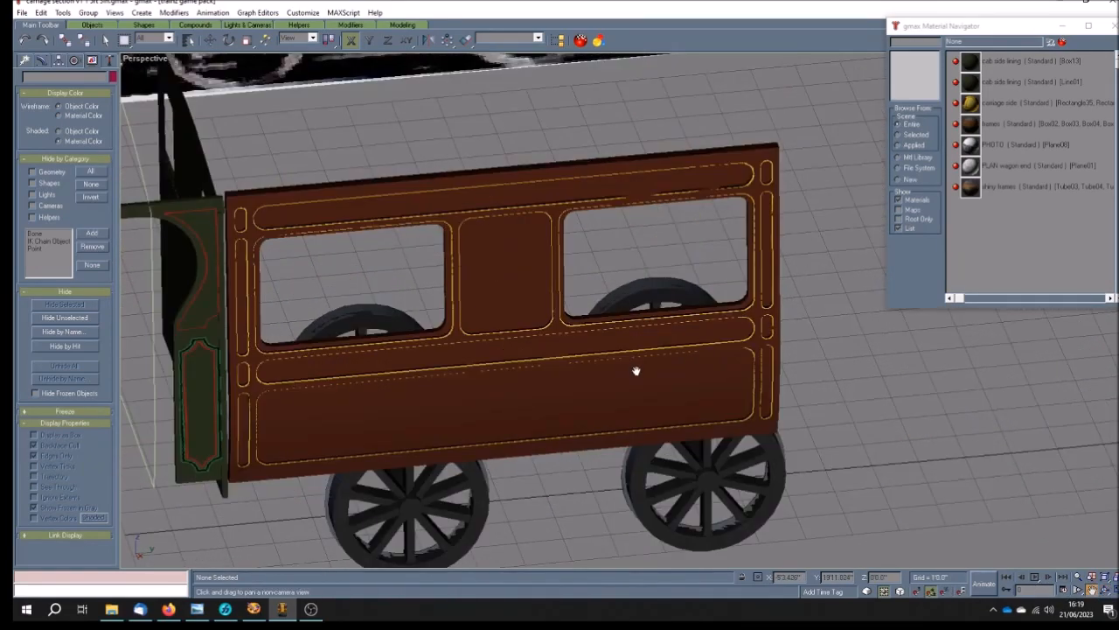
pyautogui.scroll(2, 629, 371)
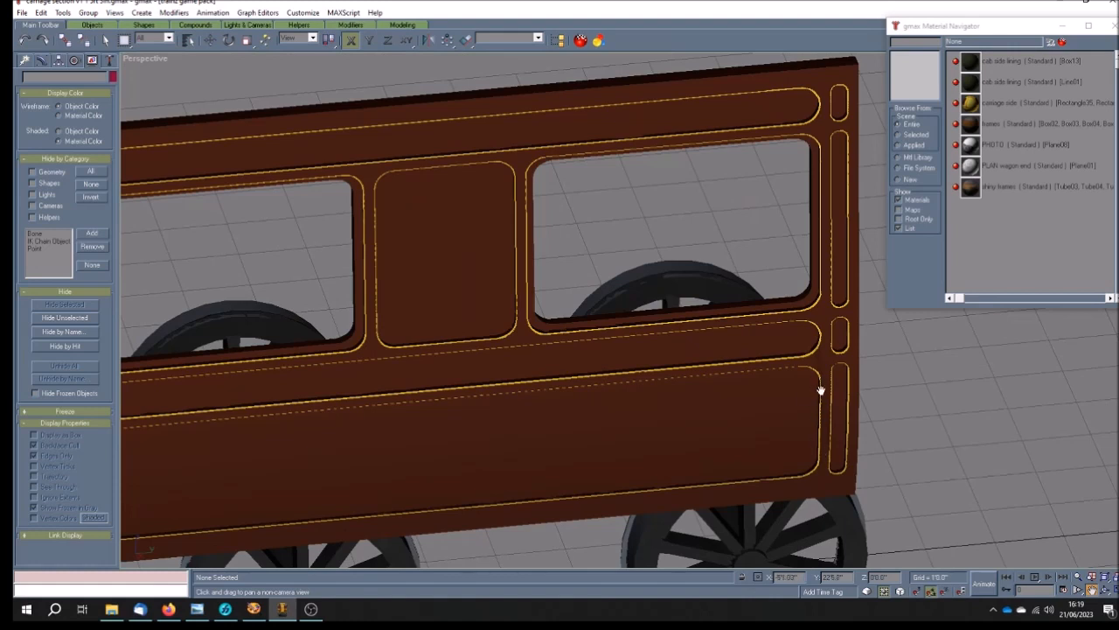
pyautogui.scroll(2, 831, 400)
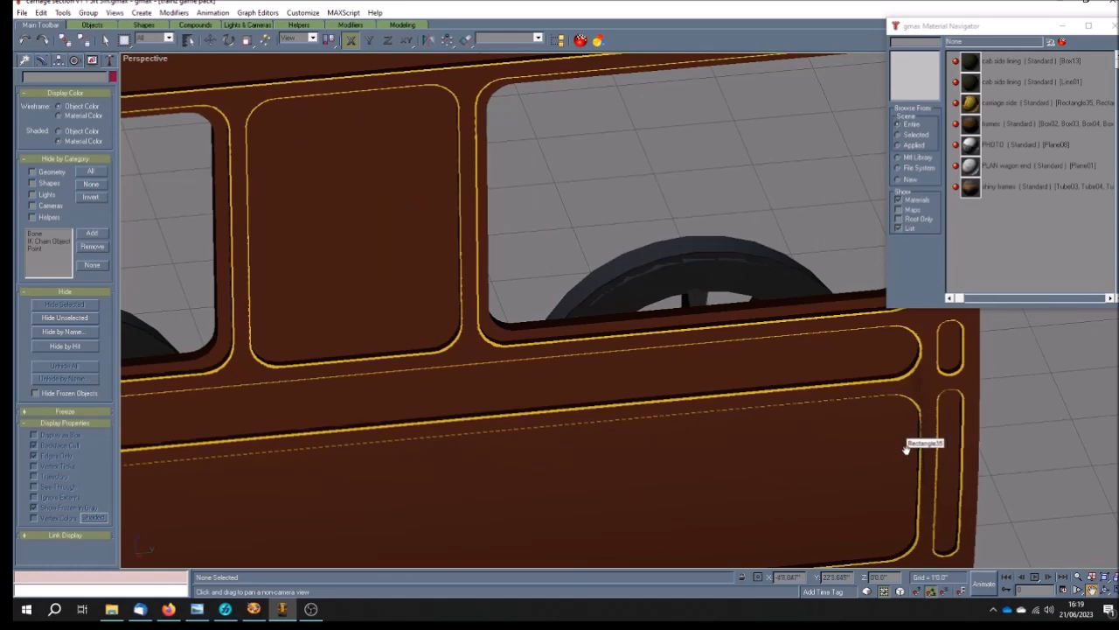
pyautogui.scroll(-1, 682, 445)
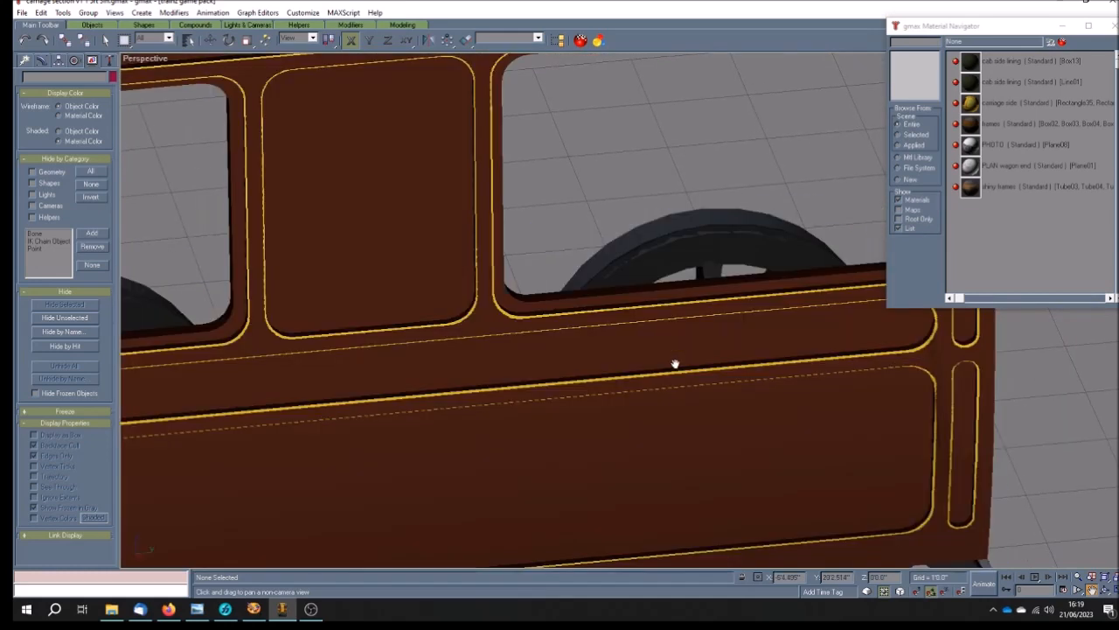
pyautogui.scroll(-3, 674, 365)
# Save the scene.
pyautogui.hotkey('ctrl', 's')
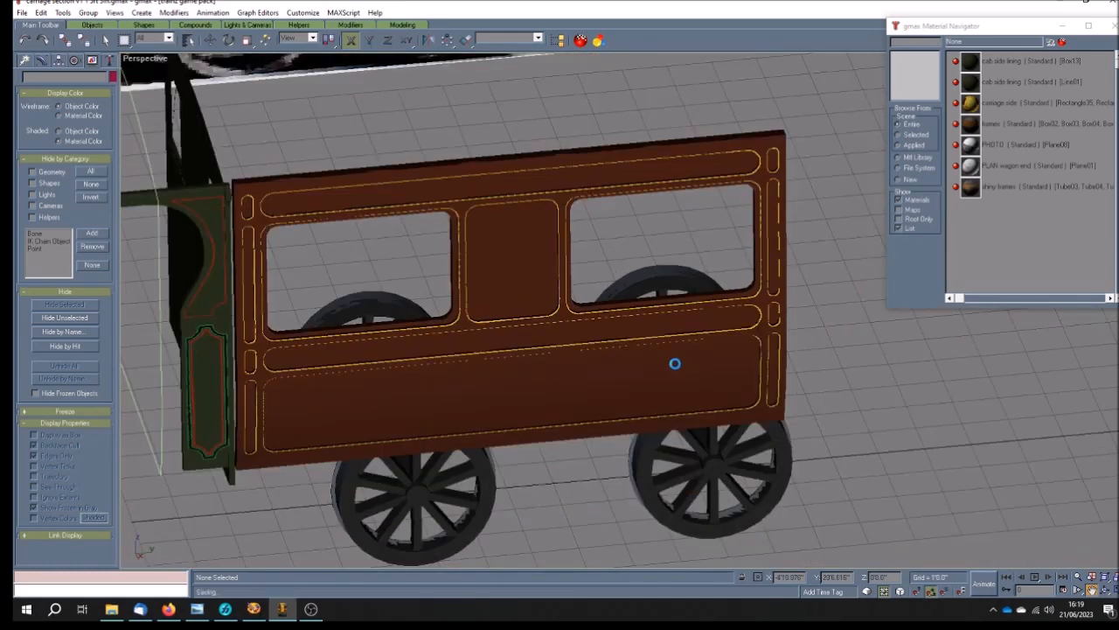
pyautogui.scroll(-2, 505, 398)
pyautogui.moveTo(505, 367); pyautogui.dragTo(539, 367)
# Pull the carriage side's solid backing panel away behind the raised frame and hide the panel.
pyautogui.click(210, 40)
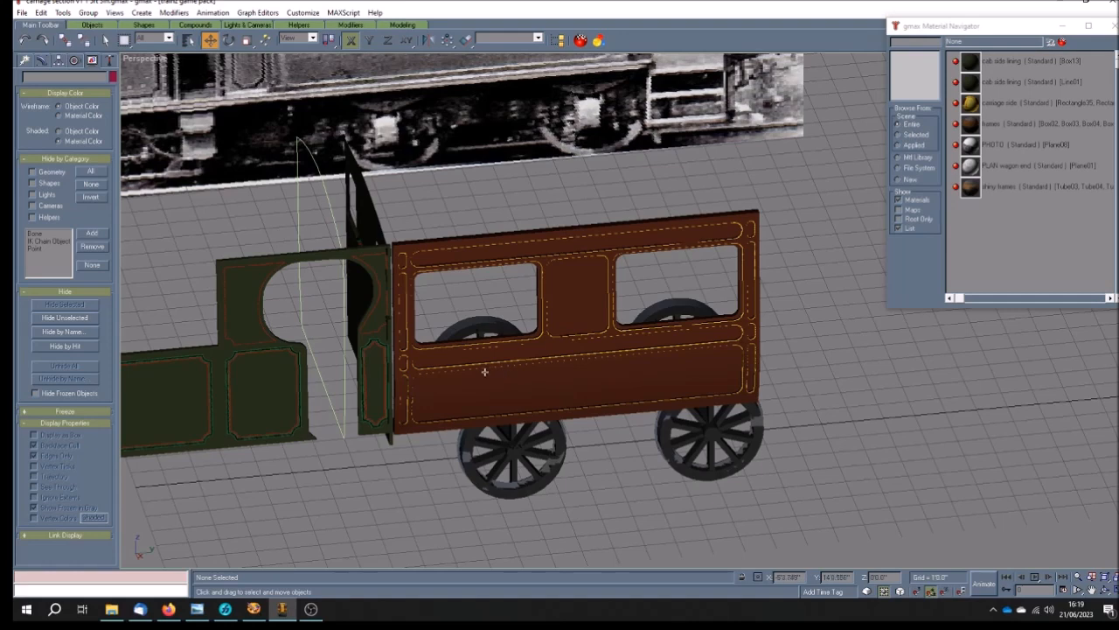
pyautogui.click(577, 317)
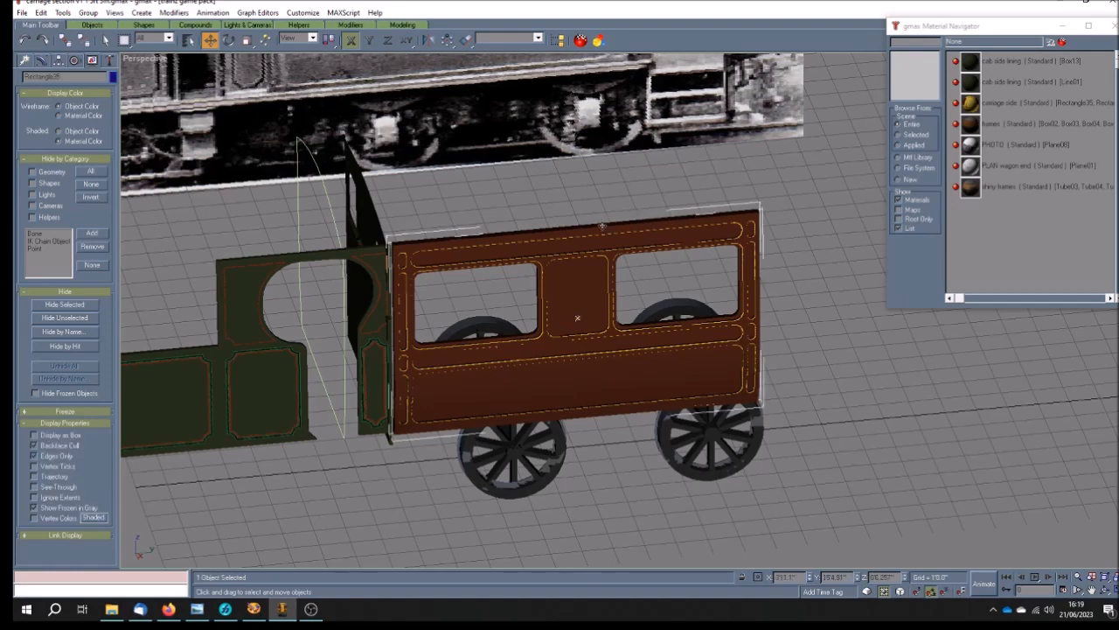
pyautogui.moveTo(578, 317); pyautogui.dragTo(529, 198)
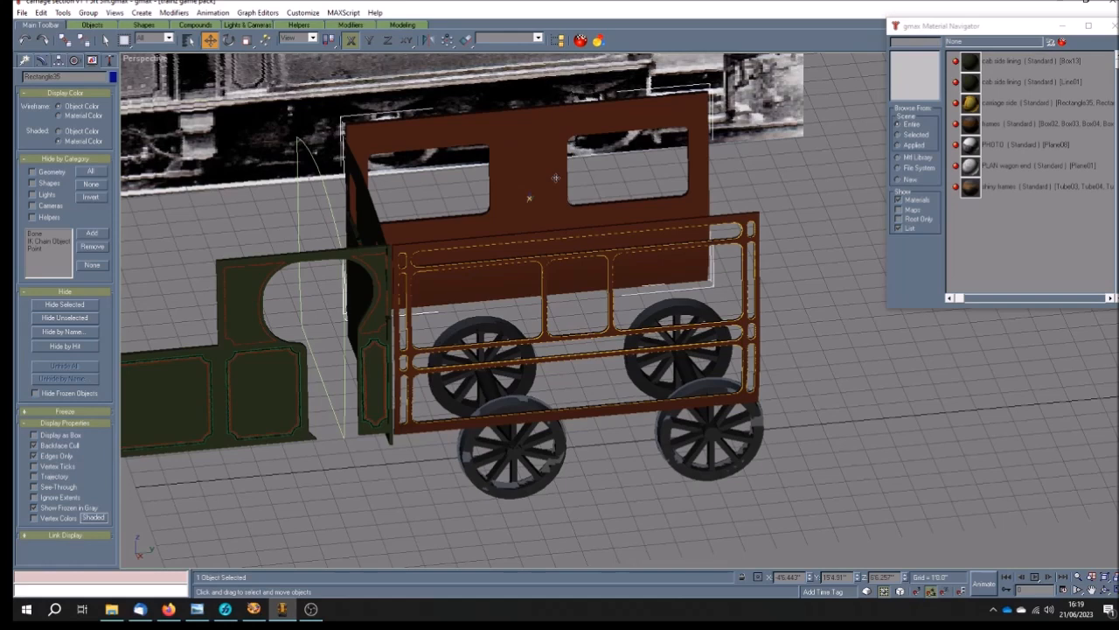
pyautogui.click(65, 304)
# Isolate the carriage side's raised panelled frame by hiding every other object.
pyautogui.click(549, 259)
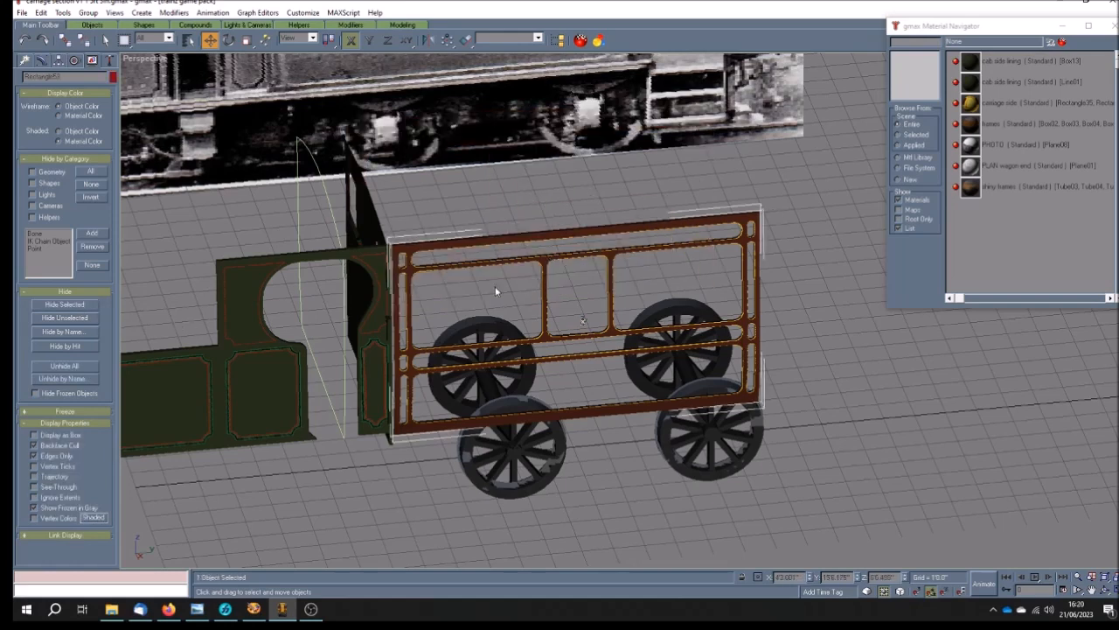
pyautogui.click(77, 318)
pyautogui.click(557, 381)
# Examine the frame's openings in perspective and its curved side profile in the Front viewport.
pyautogui.scroll(5, 538, 289)
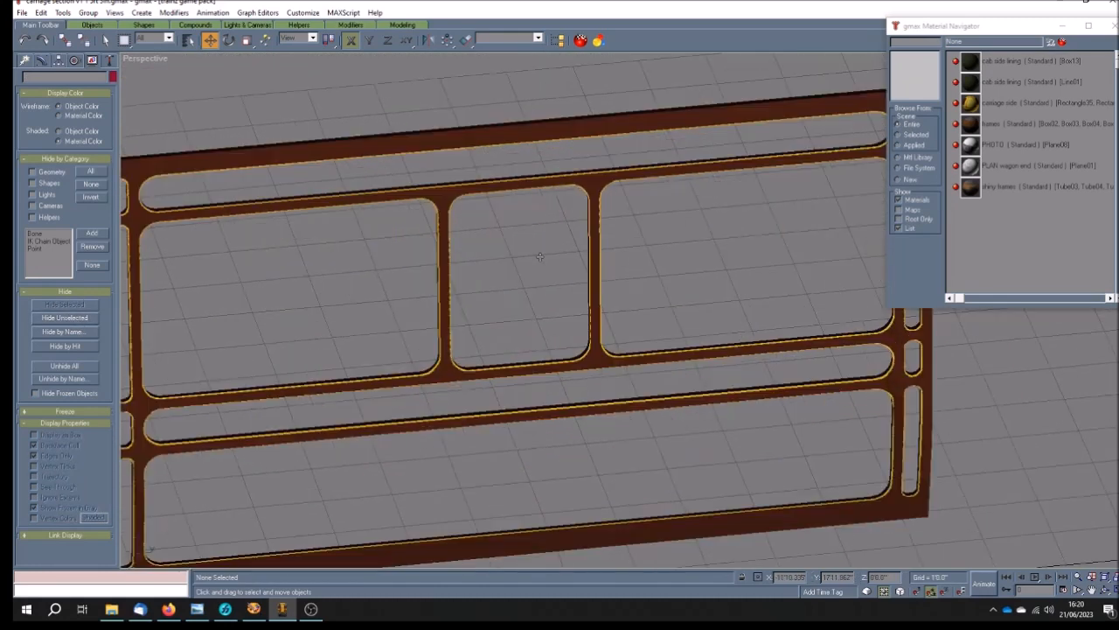
pyautogui.scroll(-4, 534, 257)
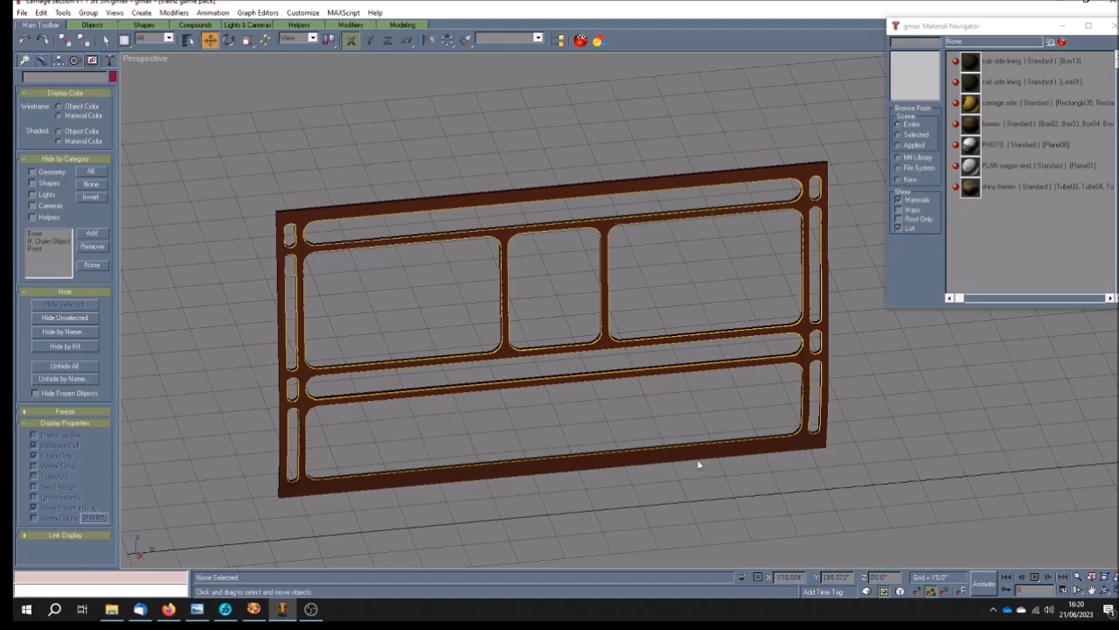
pyautogui.click(1106, 591)
pyautogui.moveTo(673, 429); pyautogui.dragTo(650, 400)
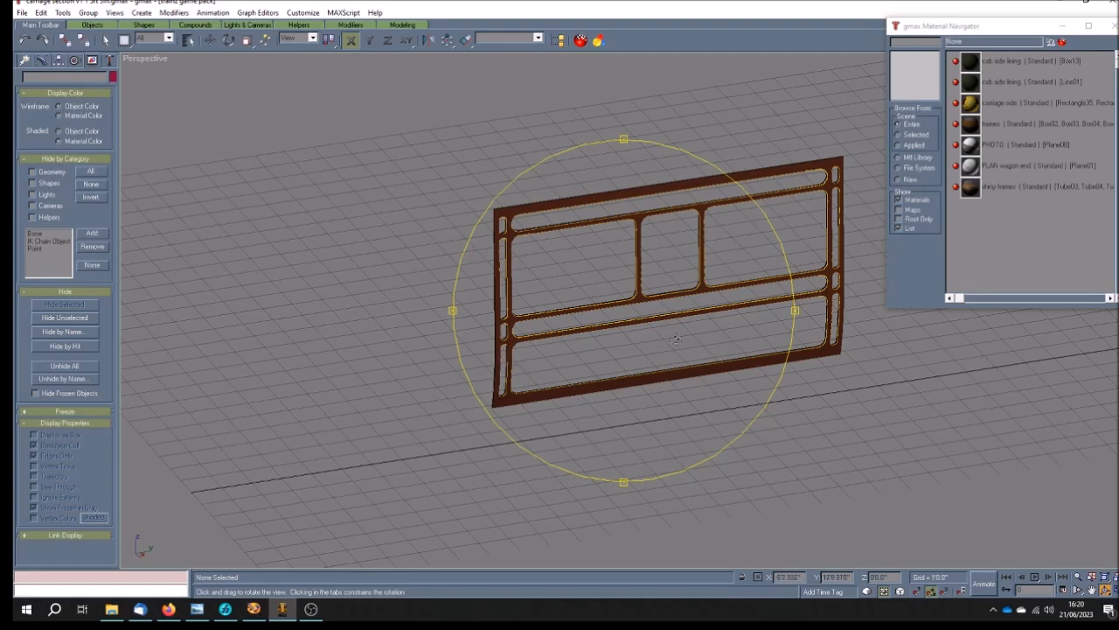
pyautogui.click(1115, 592)
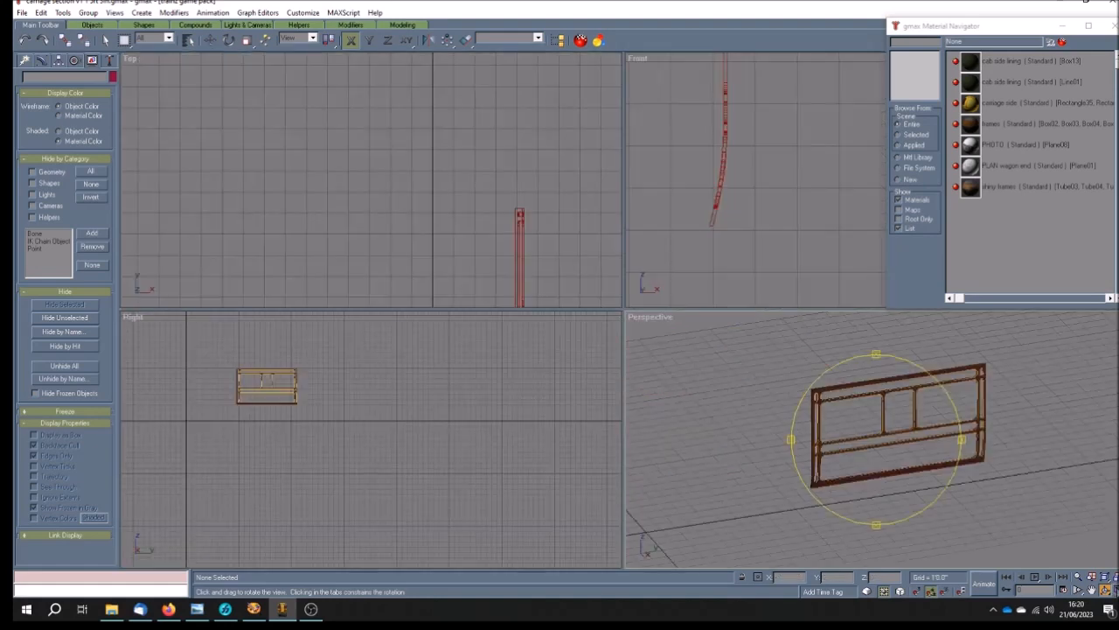
pyautogui.click(1093, 591)
pyautogui.moveTo(719, 159); pyautogui.dragTo(735, 190)
pyautogui.scroll(3, 724, 187)
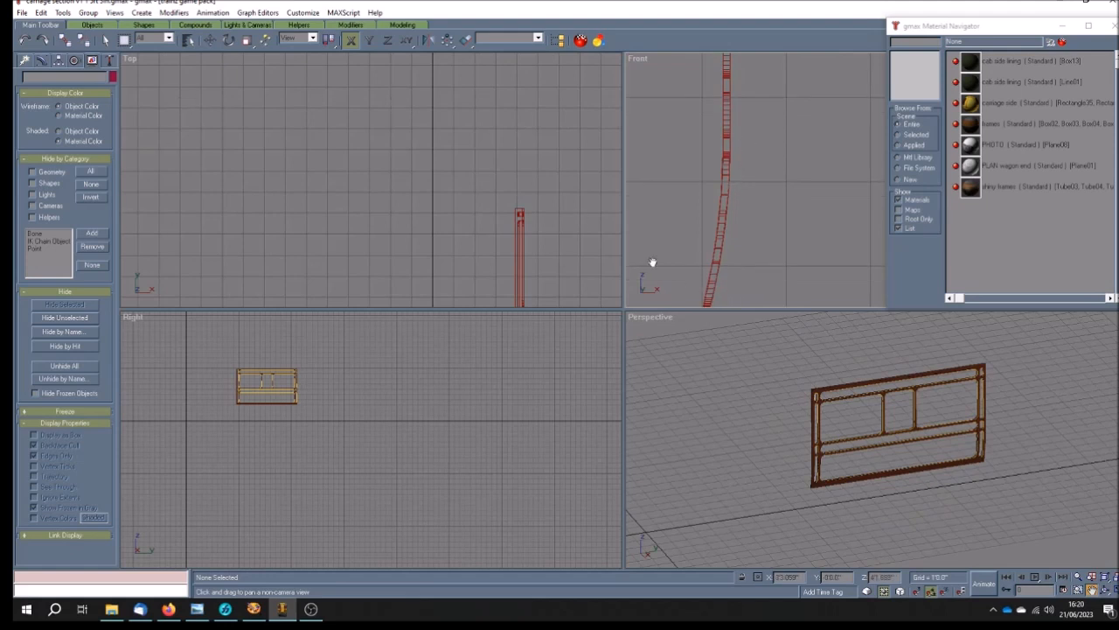
pyautogui.moveTo(772, 274); pyautogui.dragTo(772, 253)
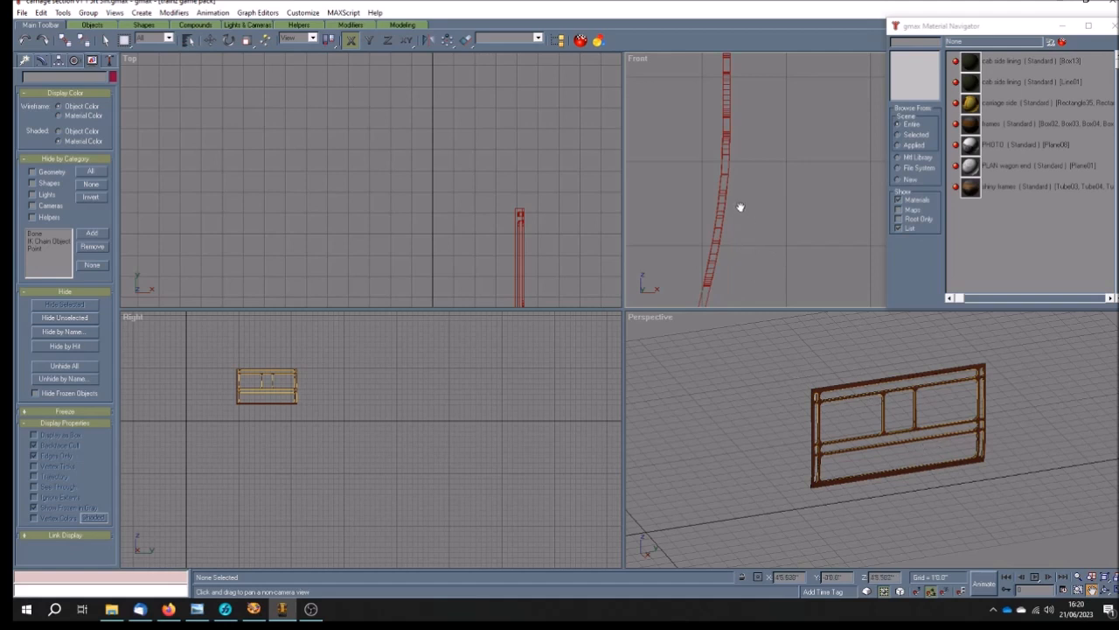
# Select the panelled frame and review its modifier stack from Edit Mesh down to Editable Spline.
pyautogui.click(105, 40)
pyautogui.click(721, 210)
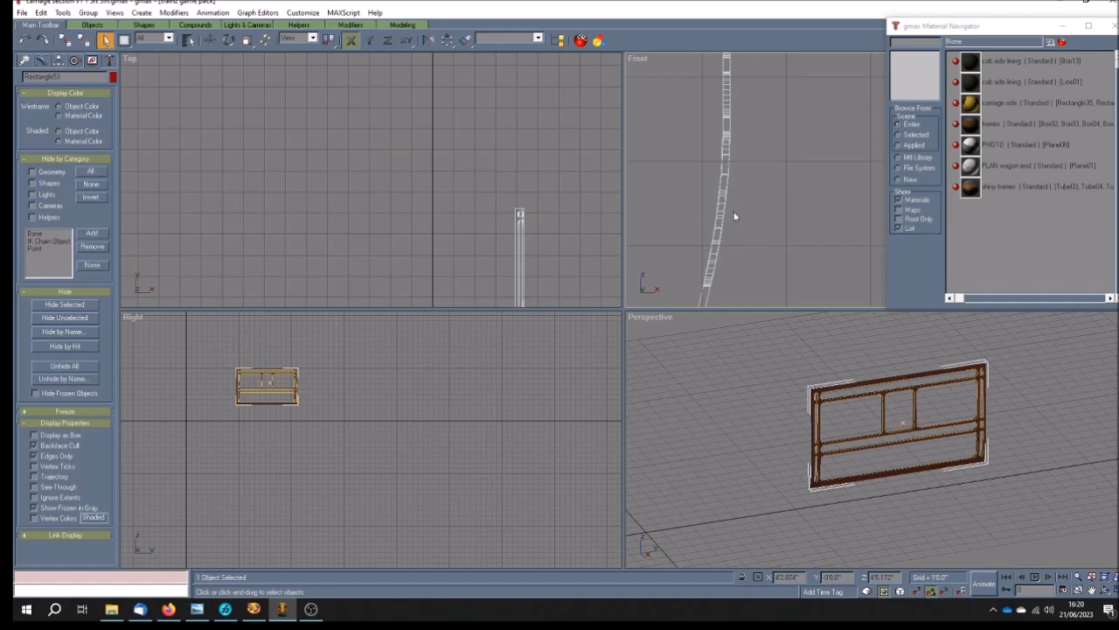
pyautogui.click(41, 61)
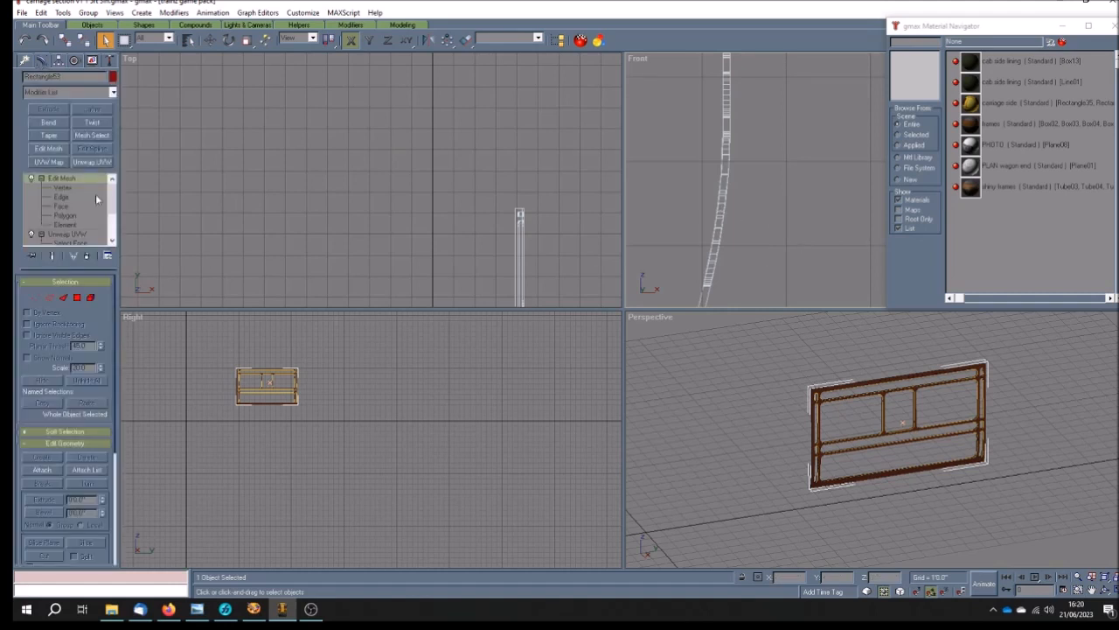
pyautogui.moveTo(112, 194); pyautogui.dragTo(113, 232)
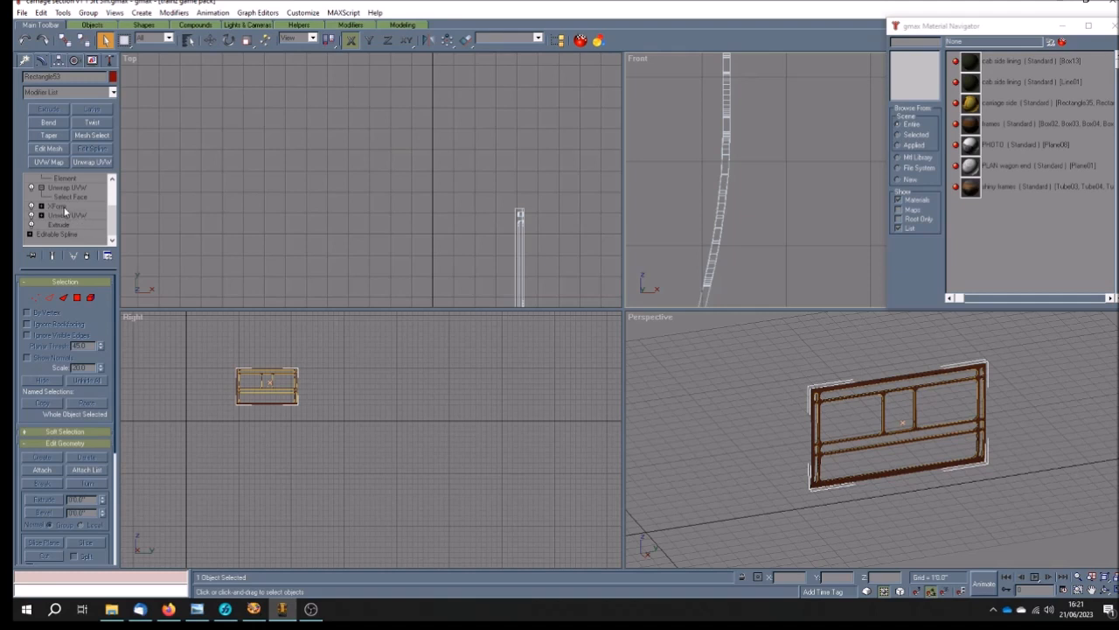
pyautogui.moveTo(113, 212); pyautogui.dragTo(113, 185)
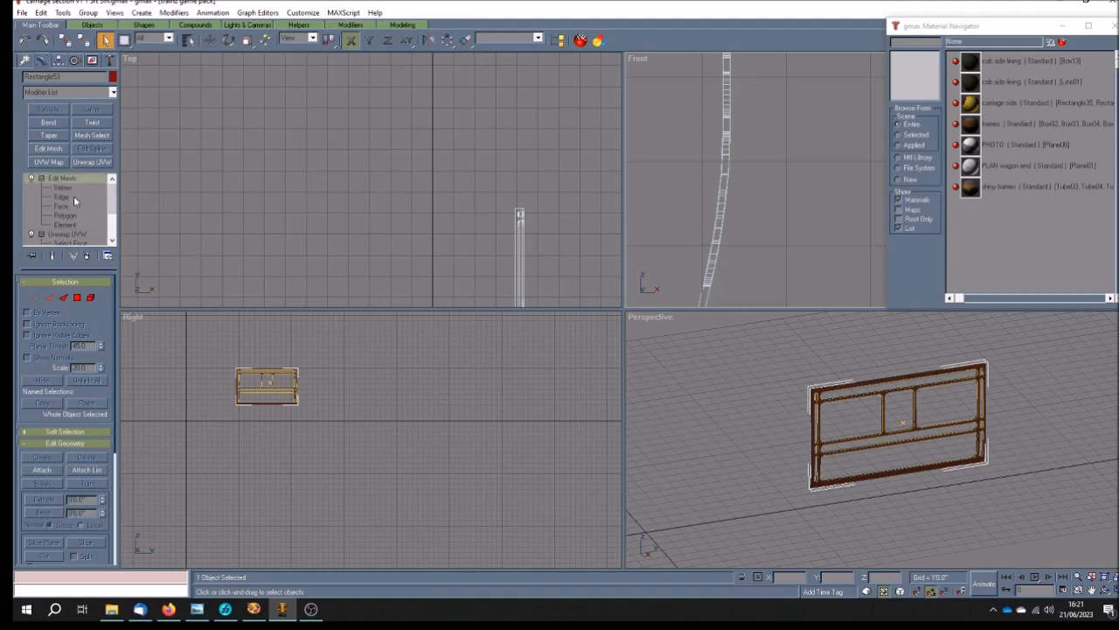
# Check the polygon count of the selected panelled frame.
pyautogui.click(109, 59)
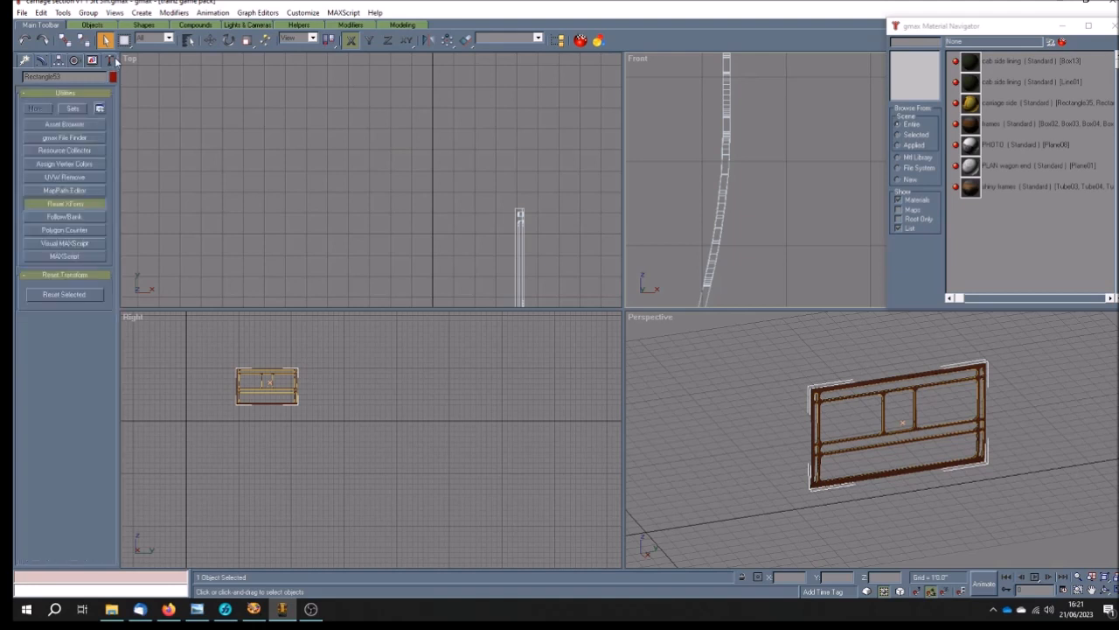
pyautogui.click(78, 229)
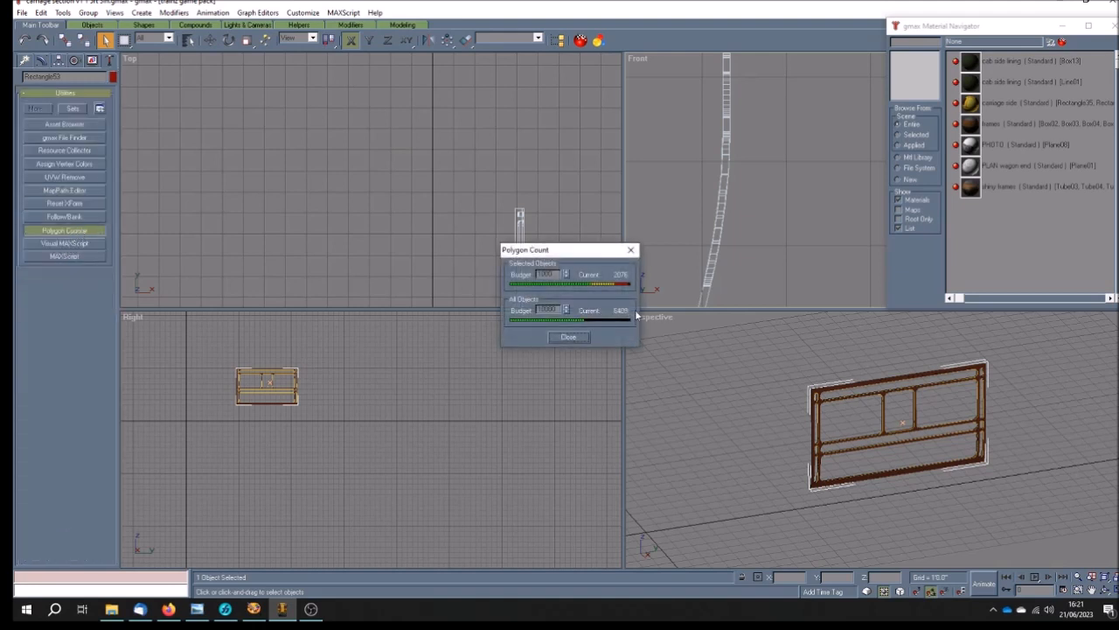
pyautogui.click(631, 249)
# Enter vertex editing in the frame's Edit Mesh modifier, with the Front view maximised on its curved lower part.
pyautogui.click(41, 59)
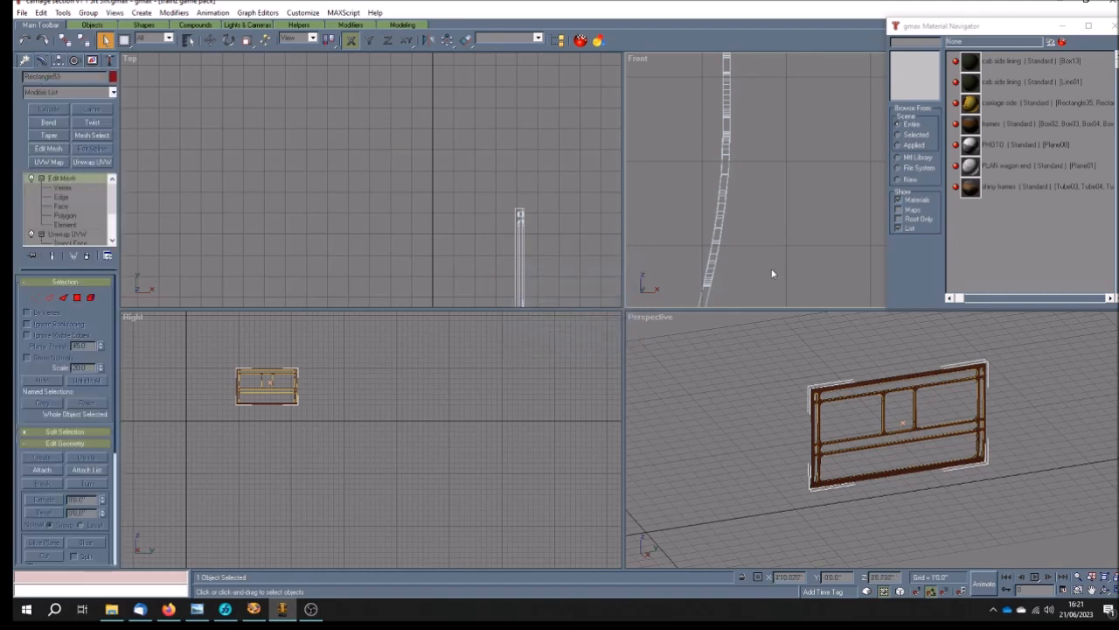
pyautogui.click(1092, 591)
pyautogui.moveTo(743, 230); pyautogui.dragTo(773, 199)
pyautogui.click(1111, 589)
pyautogui.moveTo(394, 374); pyautogui.dragTo(479, 374)
pyautogui.click(75, 186)
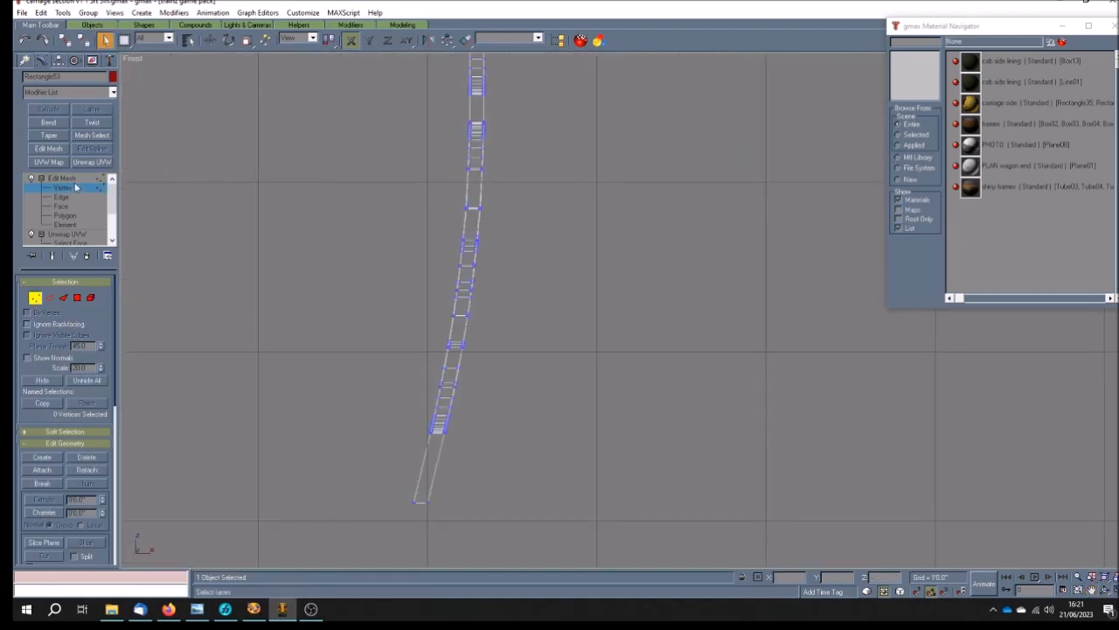
# Shift the closely spaced vertices on the outer edge of the frame's curved lower part about 0.002" inwards along X.
pyautogui.scroll(5, 446, 428)
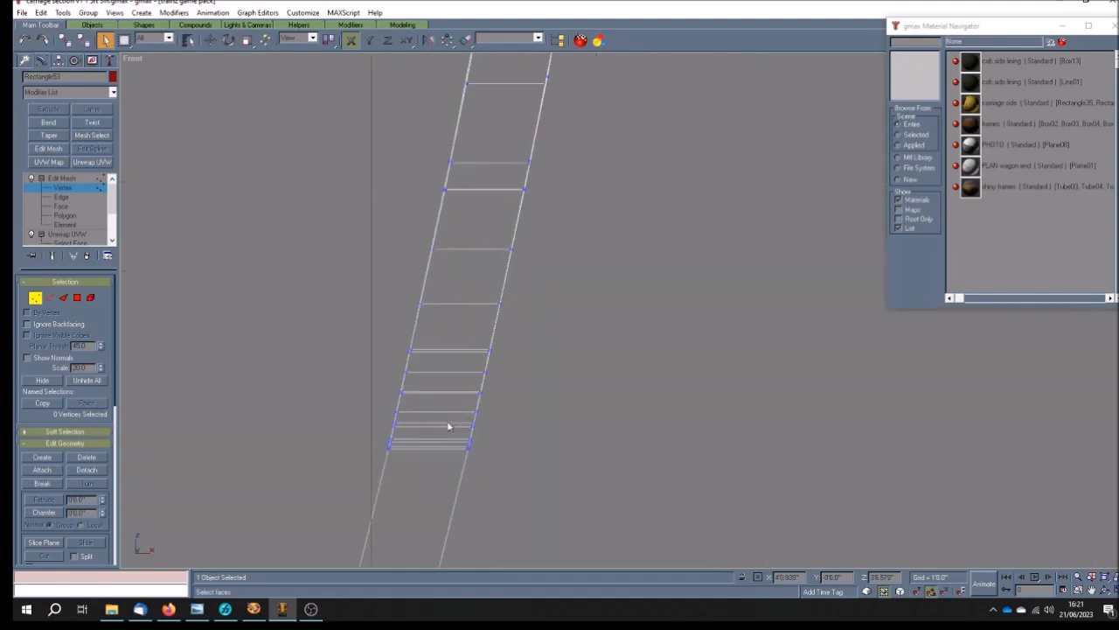
pyautogui.scroll(4, 452, 439)
pyautogui.scroll(-3, 452, 439)
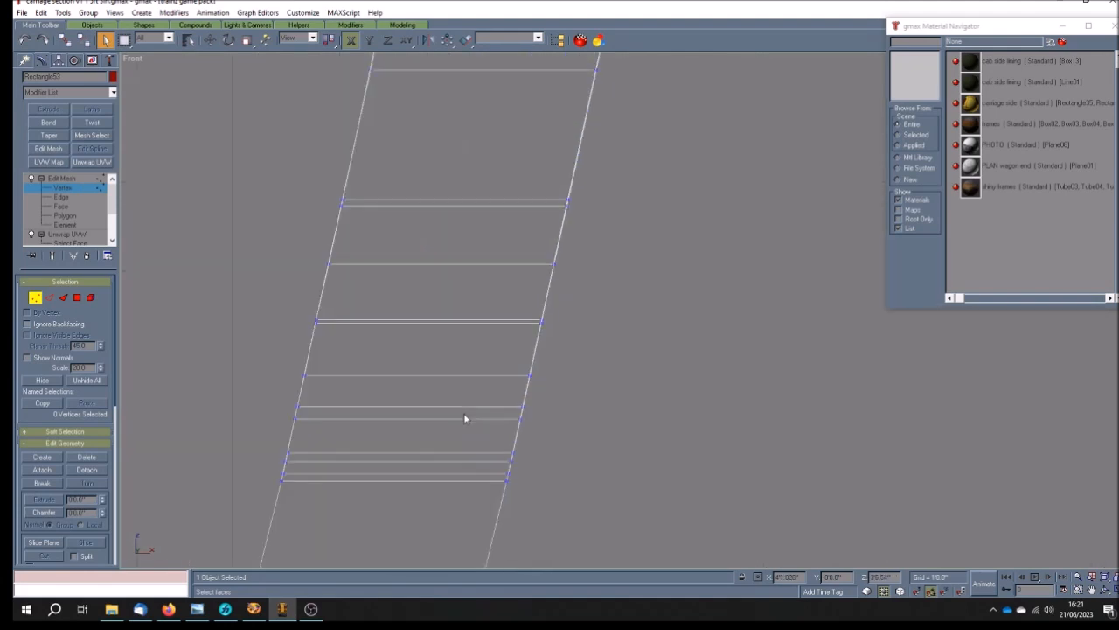
pyautogui.scroll(5, 570, 201)
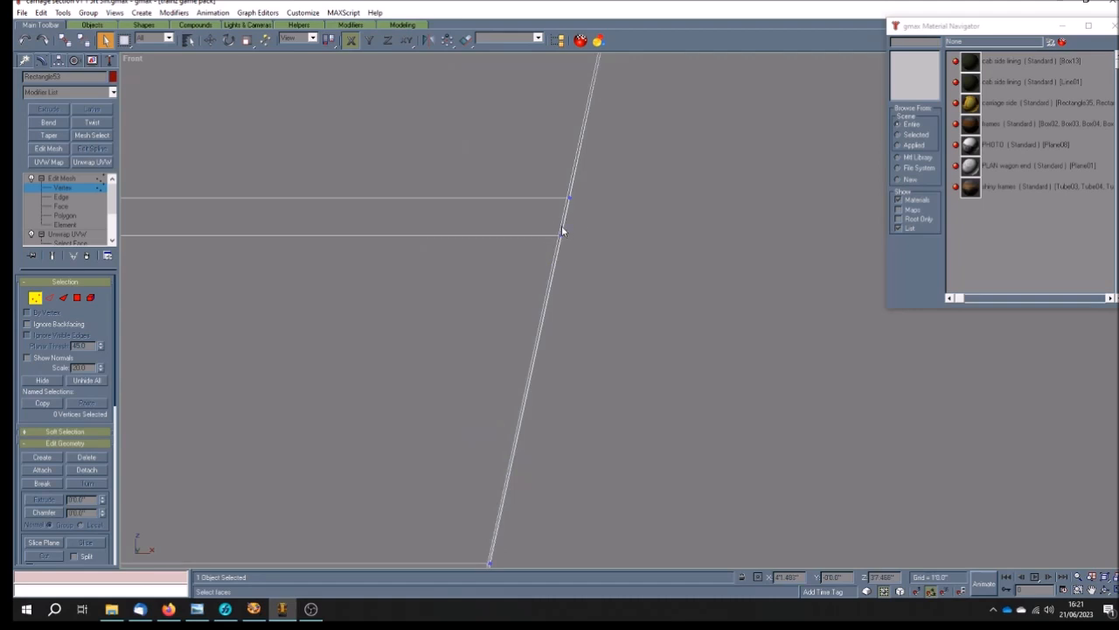
pyautogui.click(210, 40)
pyautogui.moveTo(489, 148); pyautogui.dragTo(624, 264)
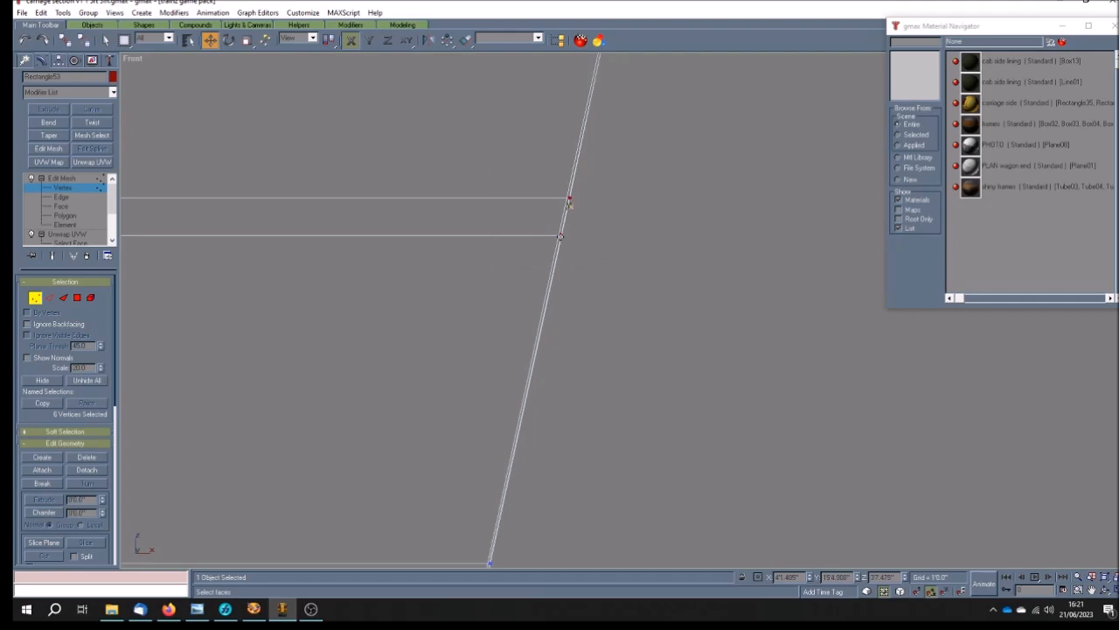
pyautogui.moveTo(560, 236); pyautogui.dragTo(558, 238)
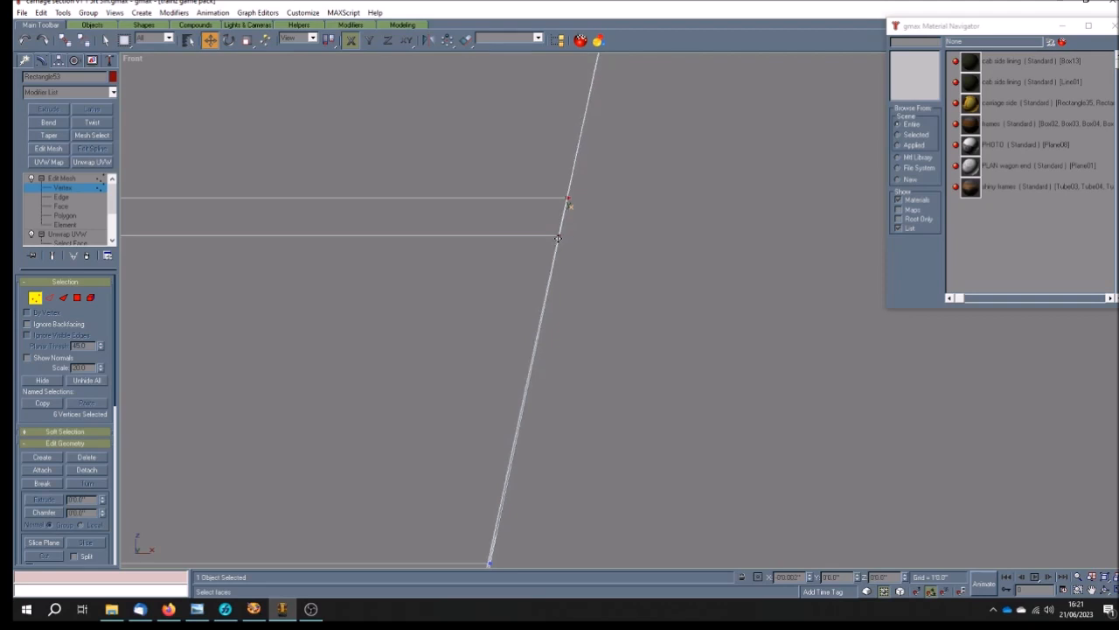
pyautogui.scroll(-5, 612, 228)
pyautogui.scroll(4, 600, 285)
pyautogui.scroll(2, 590, 269)
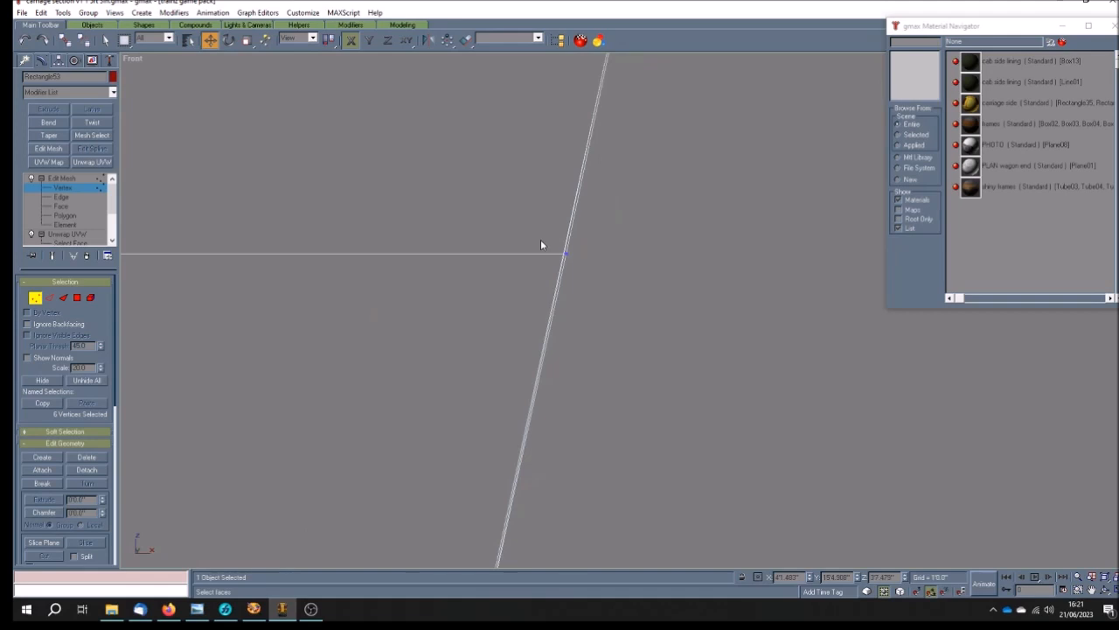
# Move the closely paired vertices on the outer edge of the frame's curved lower part slightly inwards along X to align with the edge.
pyautogui.moveTo(583, 269)
pyautogui.mouseDown()
pyautogui.moveTo(568, 250)
pyautogui.moveTo(564, 267)
pyautogui.mouseUp()
pyautogui.scroll(-5, 591, 225)
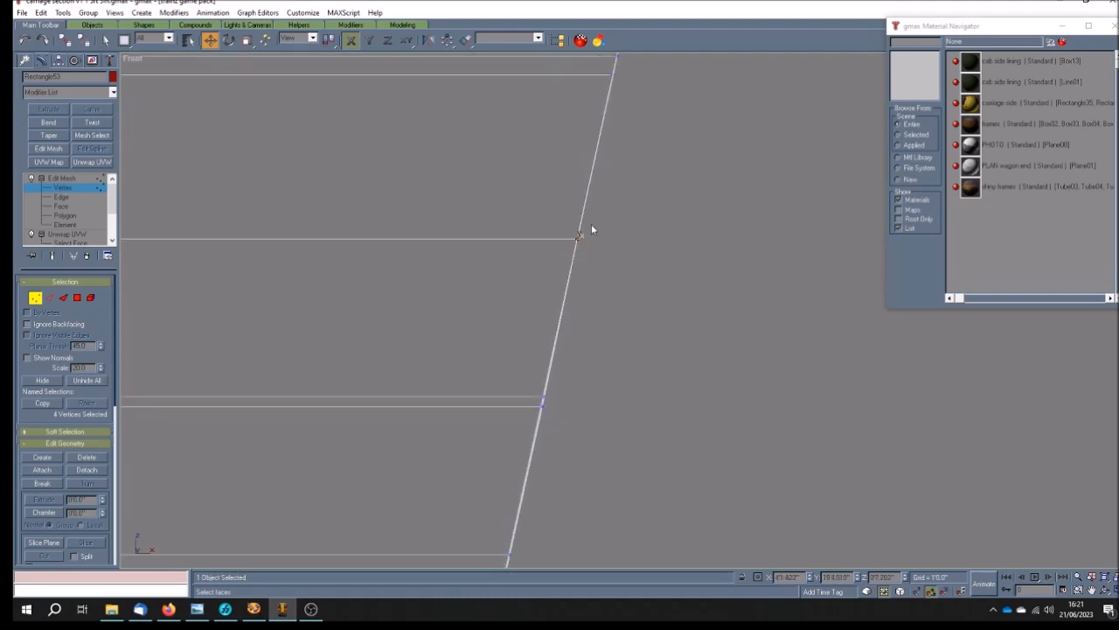
pyautogui.scroll(4, 574, 298)
pyautogui.scroll(2, 577, 254)
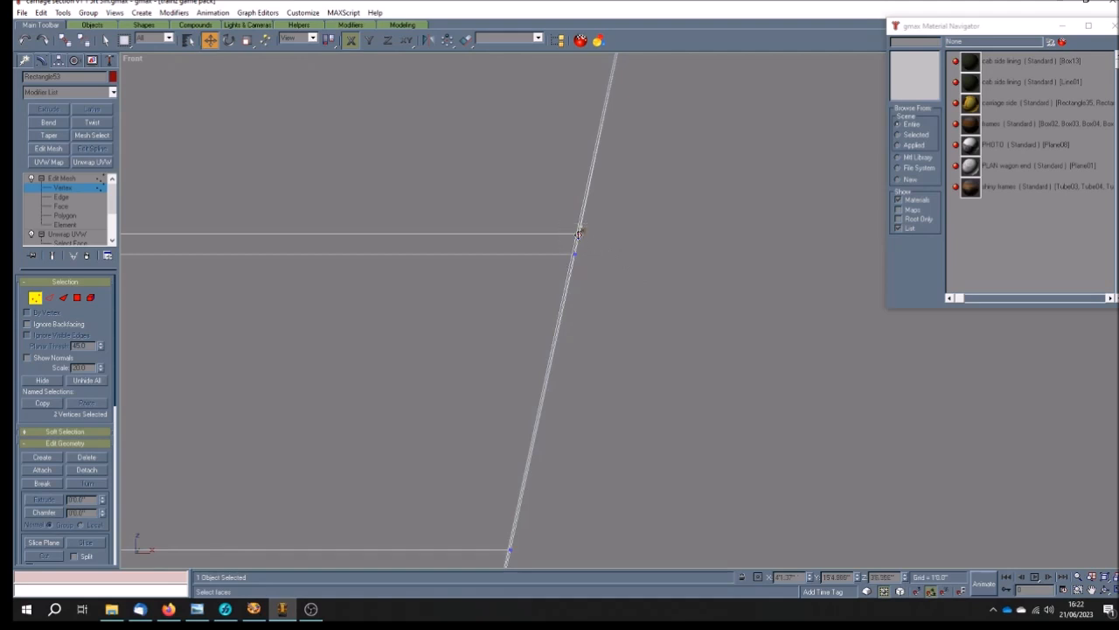
pyautogui.moveTo(580, 232); pyautogui.dragTo(569, 260)
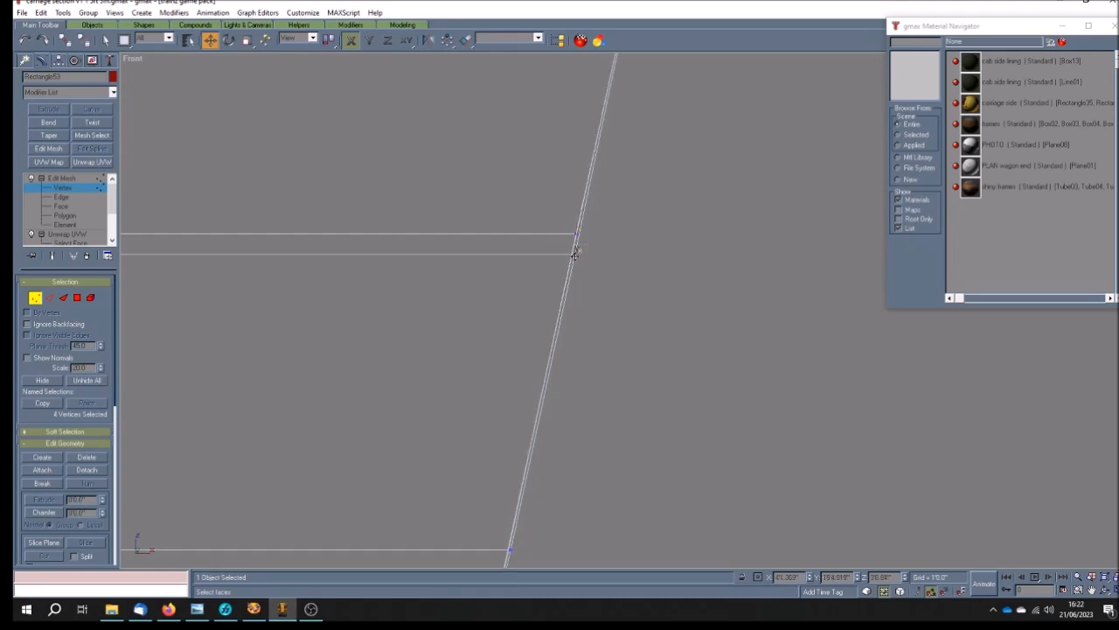
# Select the four overlapping vertices at another outer-edge point of the curved lower part and shift them slightly inwards along X.
pyautogui.scroll(-3, 591, 251)
pyautogui.scroll(-3, 586, 321)
pyautogui.scroll(4, 587, 321)
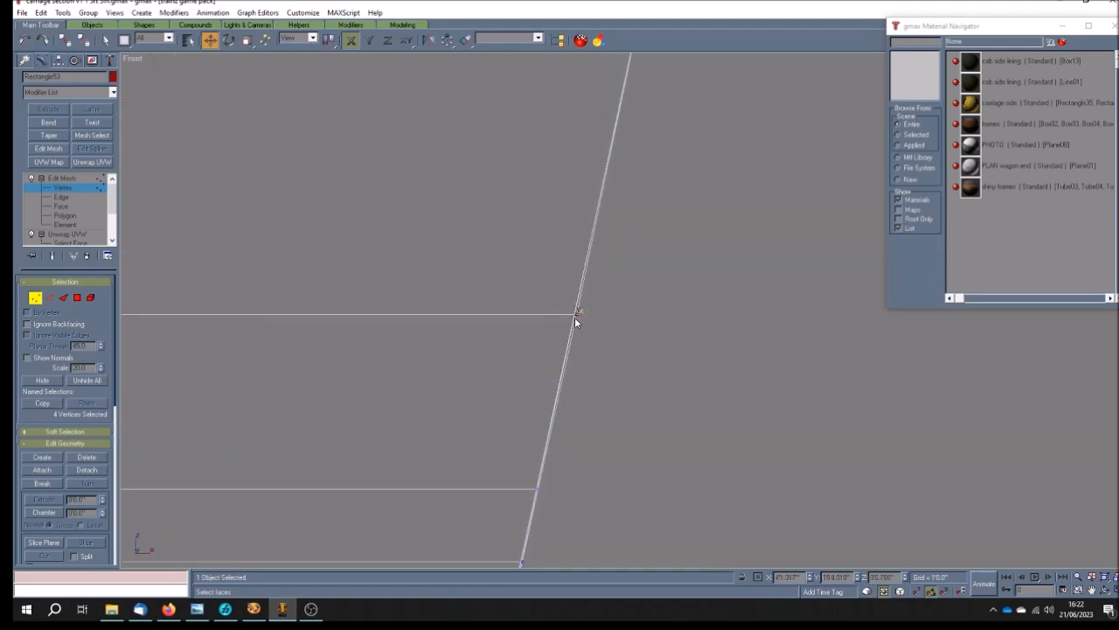
pyautogui.click(577, 314)
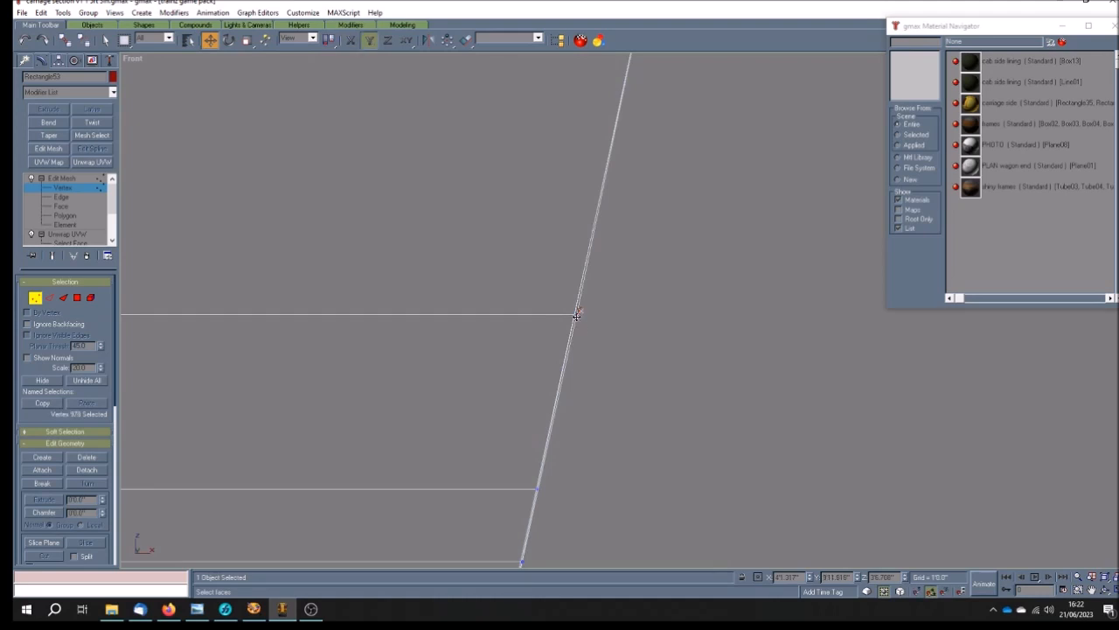
pyautogui.moveTo(594, 327); pyautogui.dragTo(596, 327)
pyautogui.moveTo(578, 314); pyautogui.dragTo(576, 325)
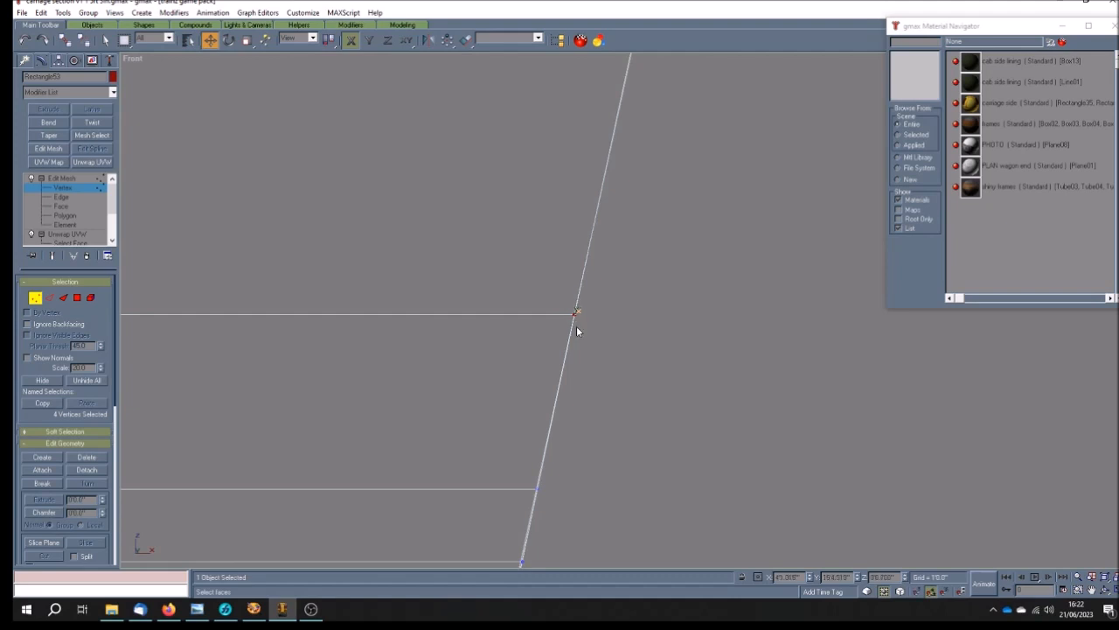
# Check the curved edge's vertices, restore the four-viewport layout, and leave vertex editing with the frame deselected.
pyautogui.scroll(-3, 587, 301)
pyautogui.scroll(-5, 593, 333)
pyautogui.scroll(5, 605, 133)
pyautogui.scroll(5, 614, 379)
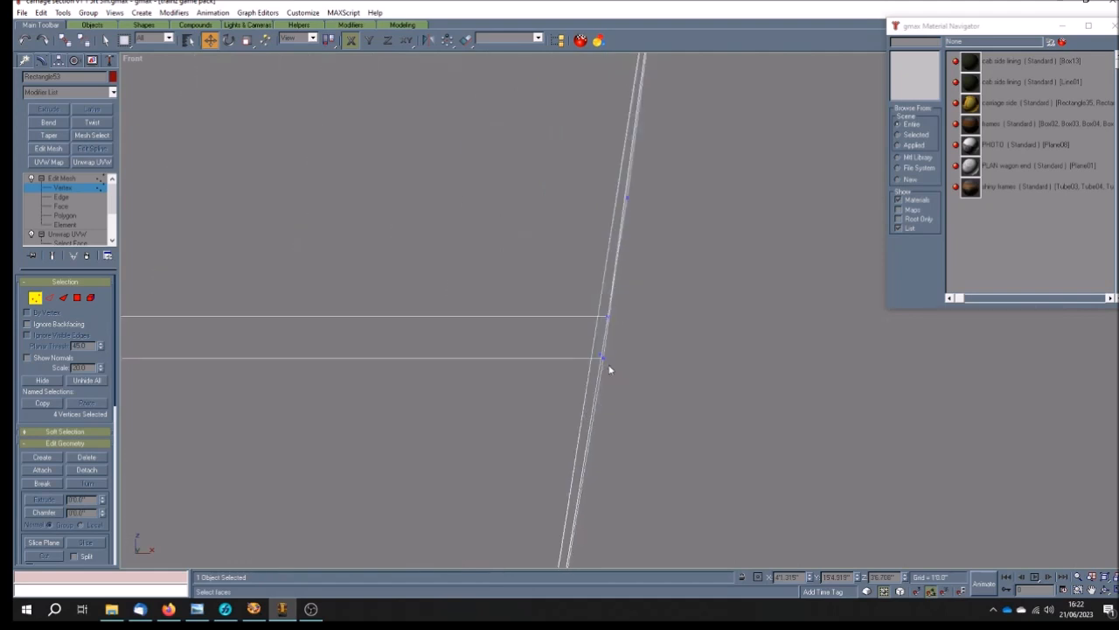
pyautogui.scroll(2, 610, 368)
pyautogui.scroll(-6, 609, 367)
pyautogui.scroll(-6, 609, 368)
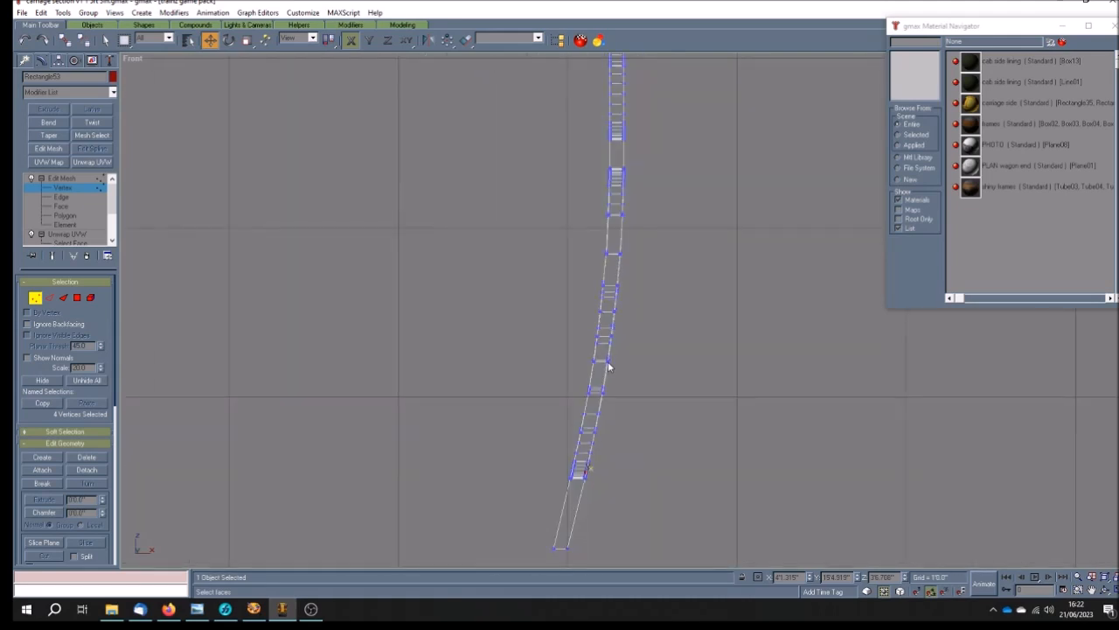
pyautogui.scroll(-2, 610, 368)
pyautogui.click(1110, 589)
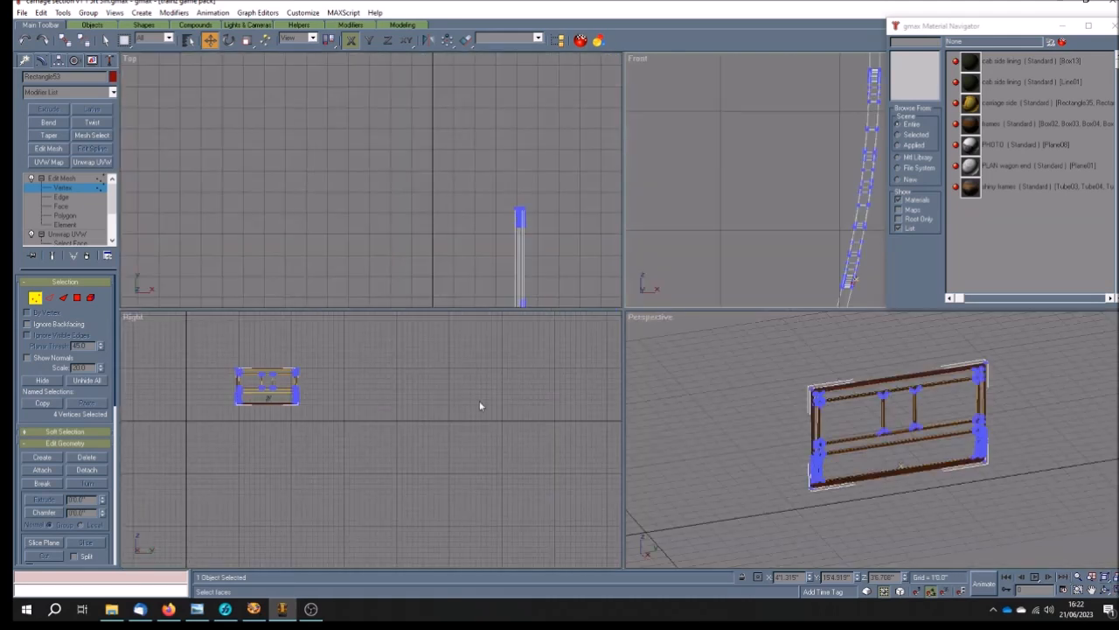
pyautogui.click(79, 180)
pyautogui.click(988, 457)
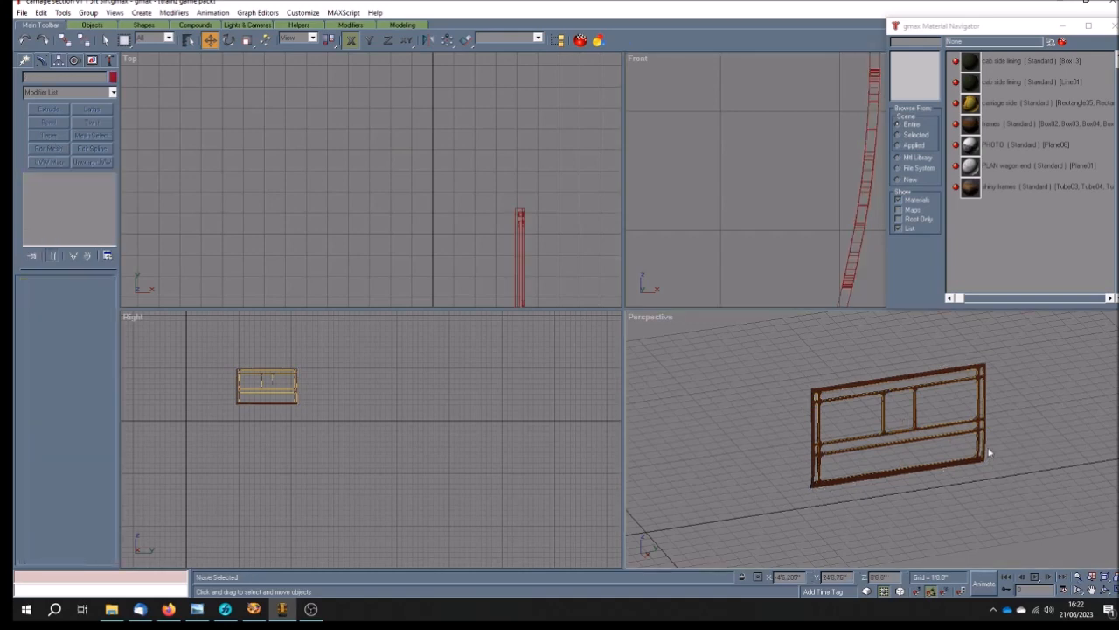
# Examine the frame's rail and end-post joint around the lower panel openings close up in the Perspective view.
pyautogui.scroll(5, 984, 444)
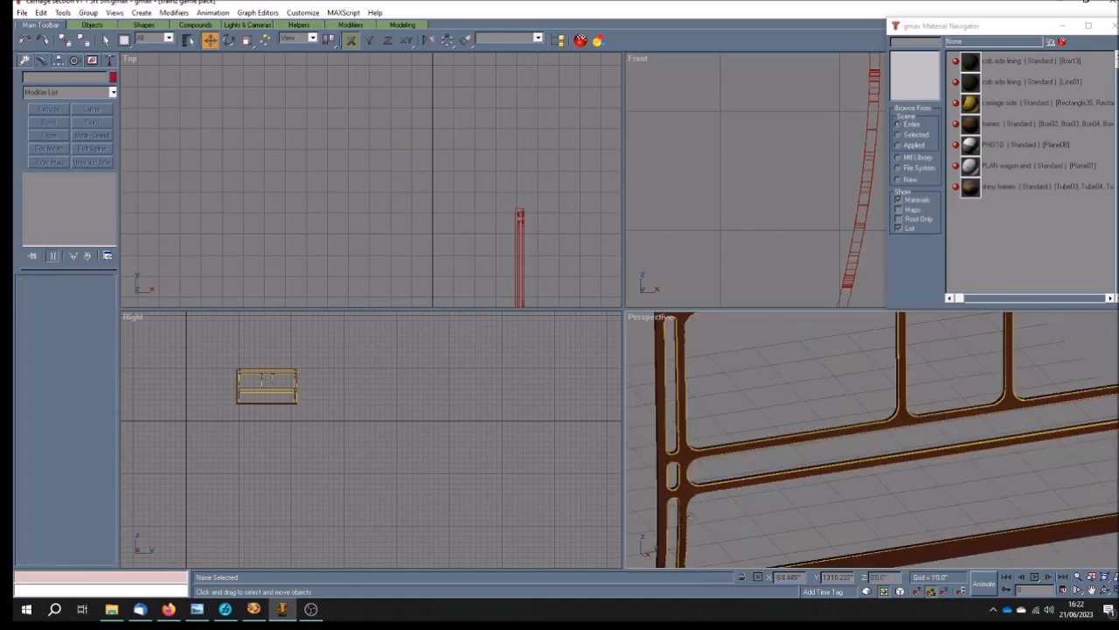
pyautogui.click(1091, 590)
pyautogui.moveTo(913, 470)
pyautogui.mouseDown()
pyautogui.moveTo(744, 469)
pyautogui.moveTo(899, 458)
pyautogui.mouseUp()
pyautogui.scroll(2, 892, 458)
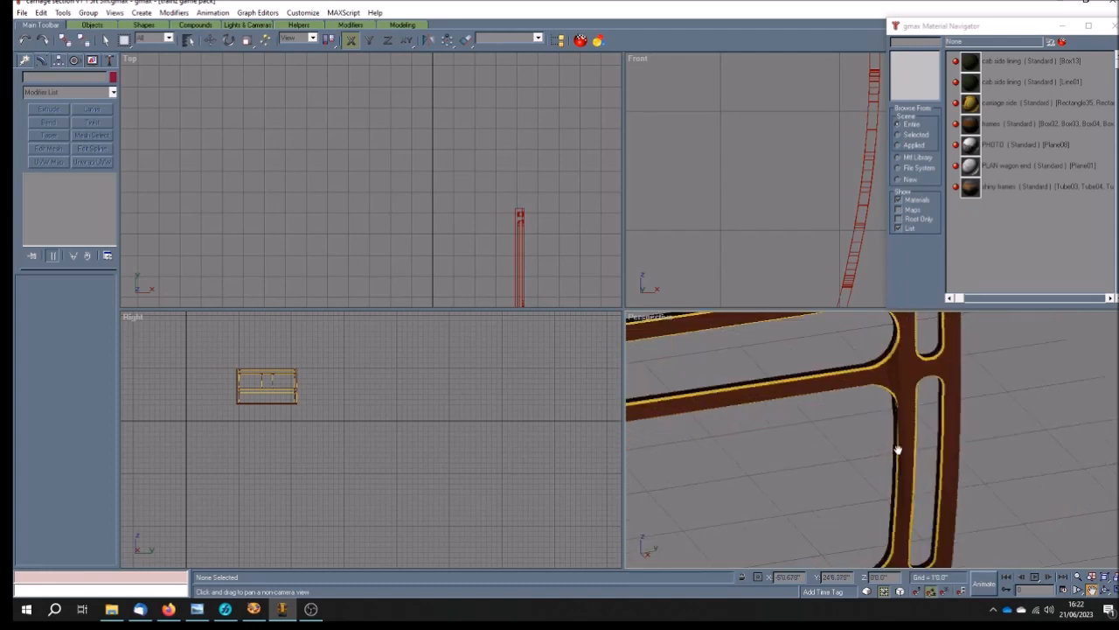
pyautogui.scroll(2, 901, 442)
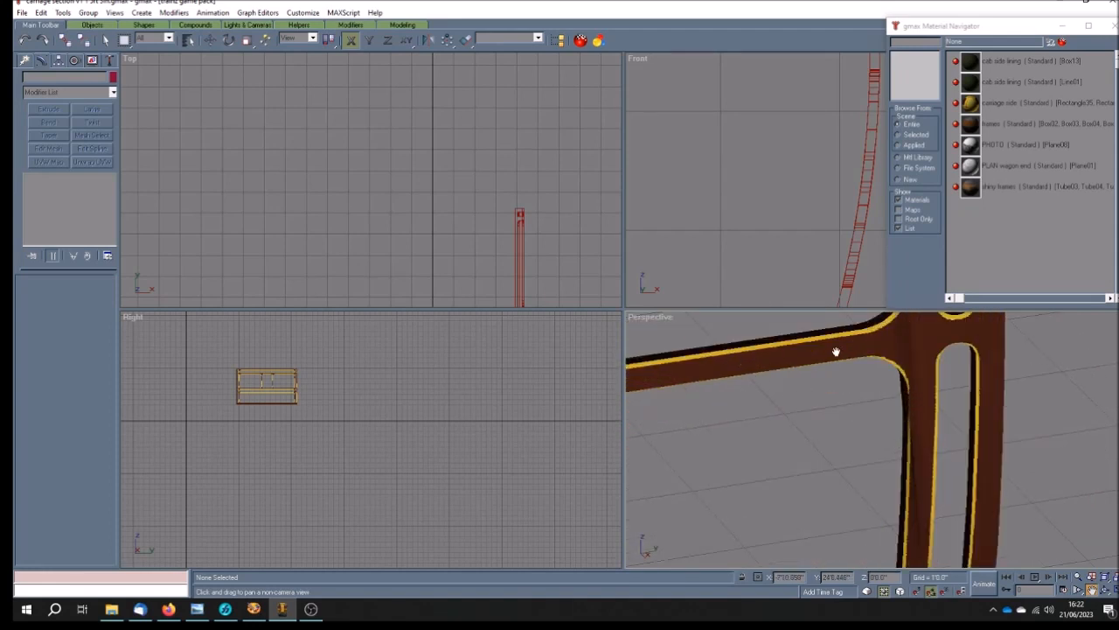
# Examine the lining and rounded corners along the frame's lower rails in the Right view.
pyautogui.moveTo(272, 401); pyautogui.dragTo(420, 400)
pyautogui.scroll(5, 429, 397)
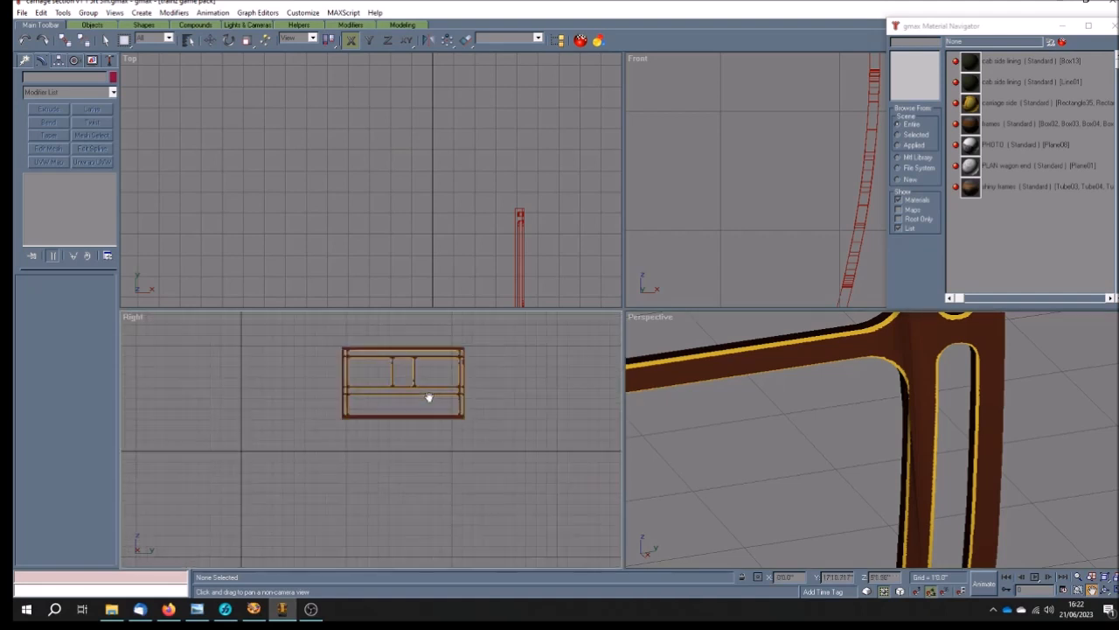
pyautogui.scroll(5, 492, 388)
pyautogui.scroll(-5, 493, 388)
pyautogui.scroll(3, 299, 390)
pyautogui.scroll(2, 300, 391)
pyautogui.scroll(3, 233, 393)
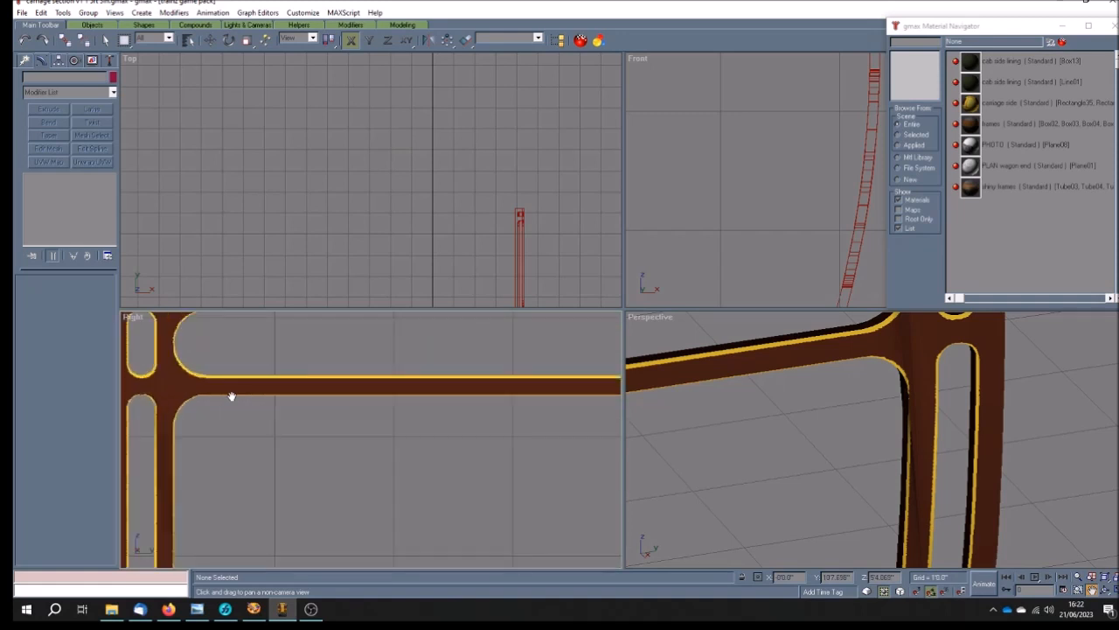
pyautogui.scroll(-1, 231, 396)
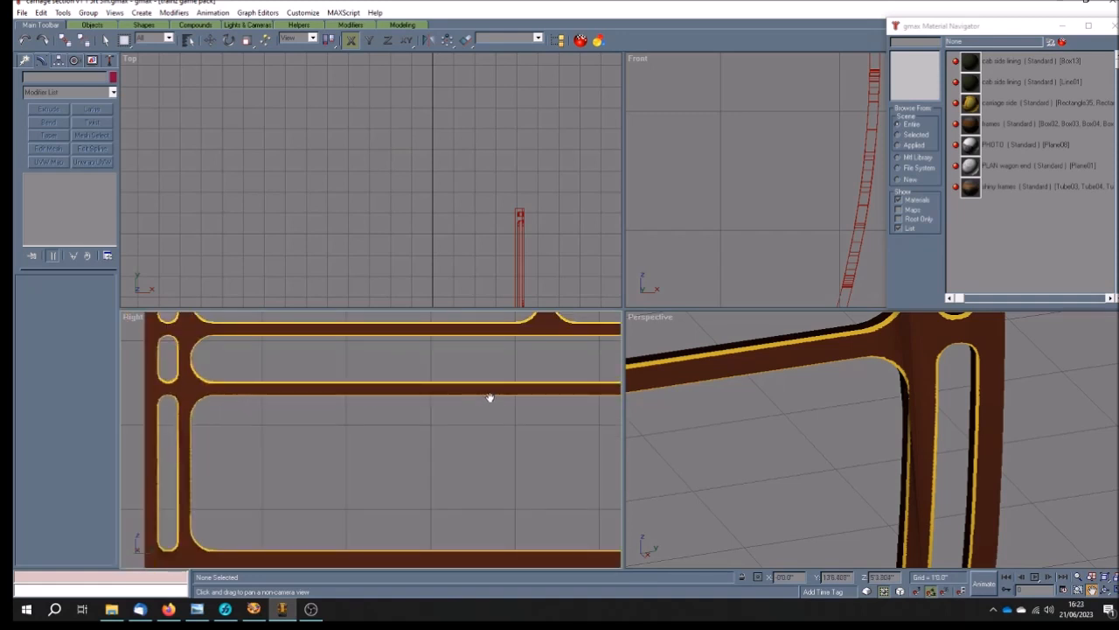
pyautogui.scroll(2, 504, 389)
pyautogui.scroll(4, 410, 393)
pyautogui.scroll(-2, 410, 393)
pyautogui.moveTo(412, 375); pyautogui.dragTo(438, 382)
pyautogui.scroll(-4, 336, 376)
pyautogui.scroll(1, 320, 377)
# Select the panelled frame and enter vertex editing in its Edit Mesh modifier, with the Right view close on the lower rail's end joint.
pyautogui.click(105, 40)
pyautogui.click(181, 338)
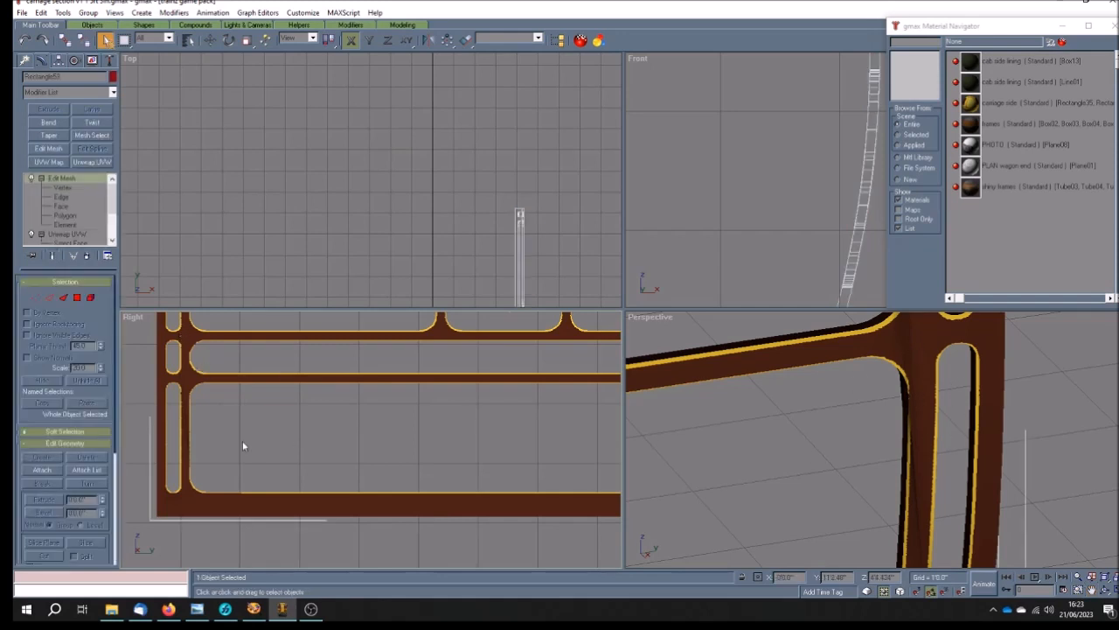
pyautogui.click(61, 189)
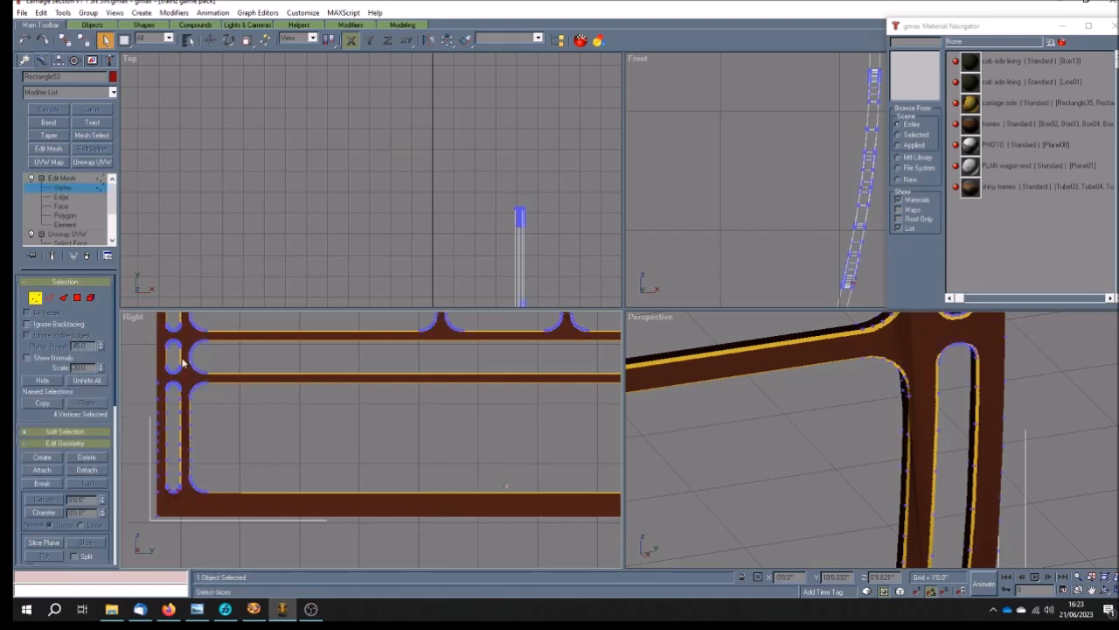
pyautogui.scroll(-3, 271, 386)
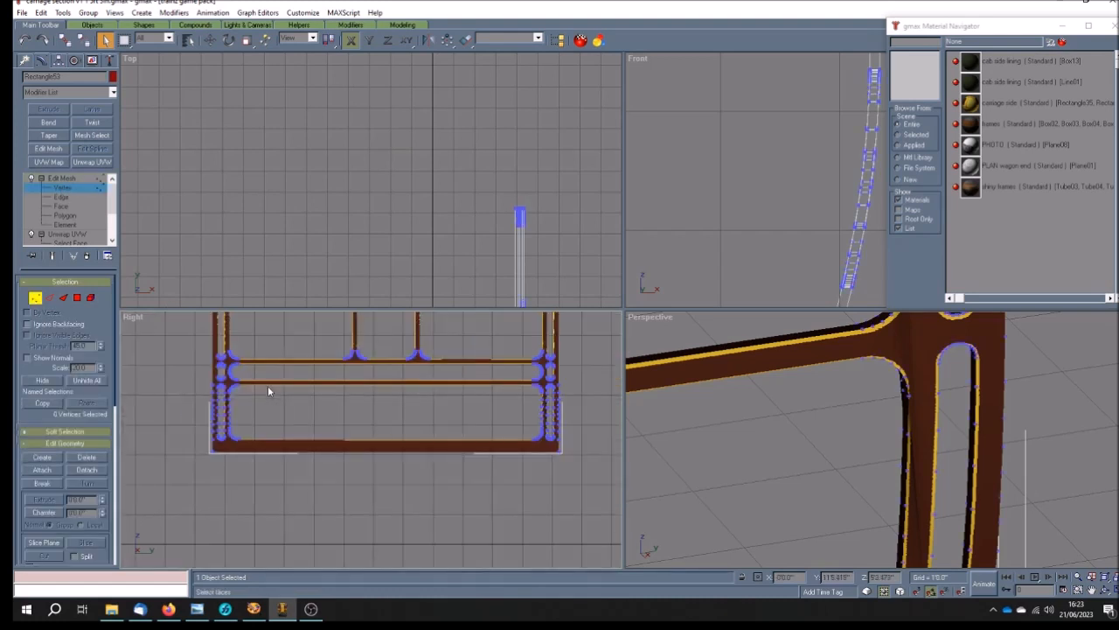
pyautogui.scroll(3, 525, 405)
pyautogui.scroll(2, 523, 405)
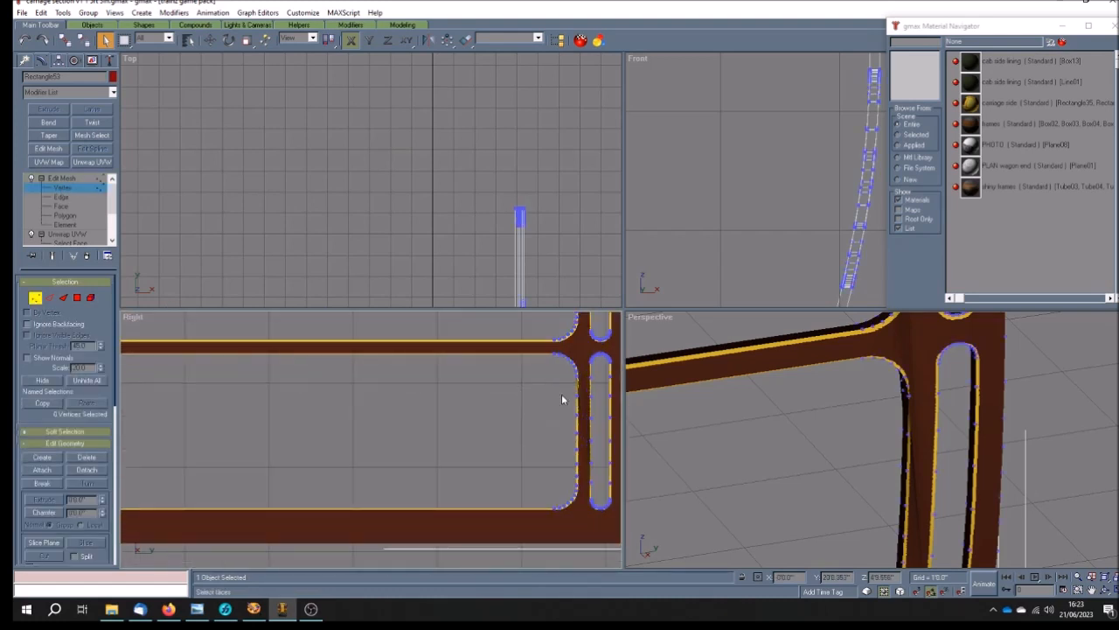
pyautogui.scroll(3, 600, 346)
pyautogui.scroll(2, 577, 340)
pyautogui.scroll(-3, 577, 340)
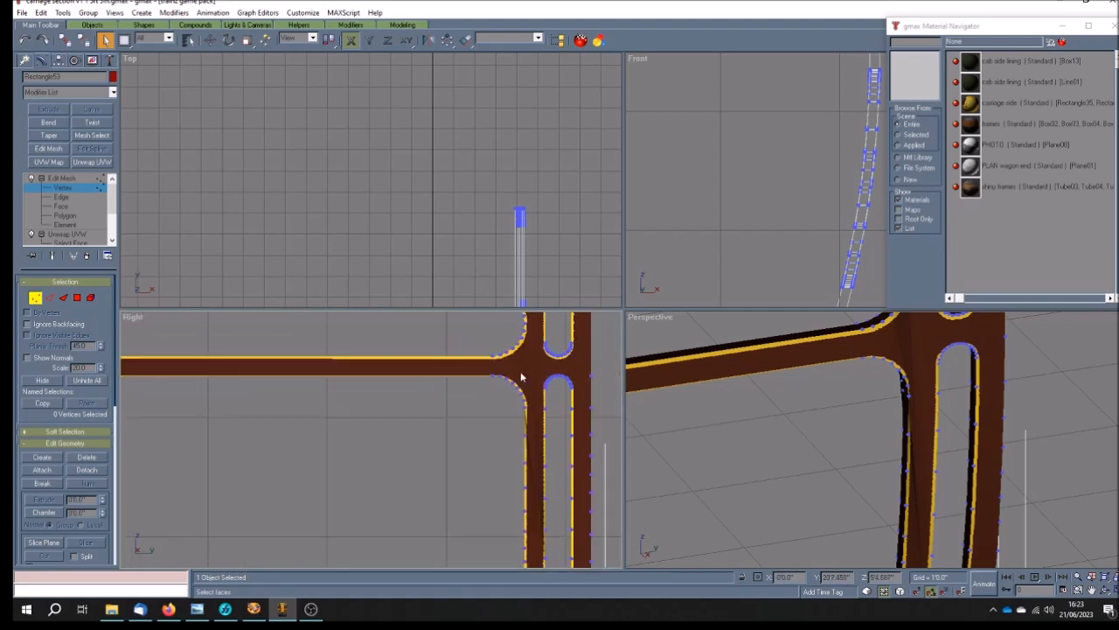
pyautogui.scroll(4, 594, 363)
pyautogui.scroll(-2, 571, 356)
# Select the vertices rounding the lower end of the short end opening between the two rails, and nudge them slightly along Y.
pyautogui.moveTo(574, 324); pyautogui.dragTo(512, 366)
pyautogui.scroll(3, 511, 366)
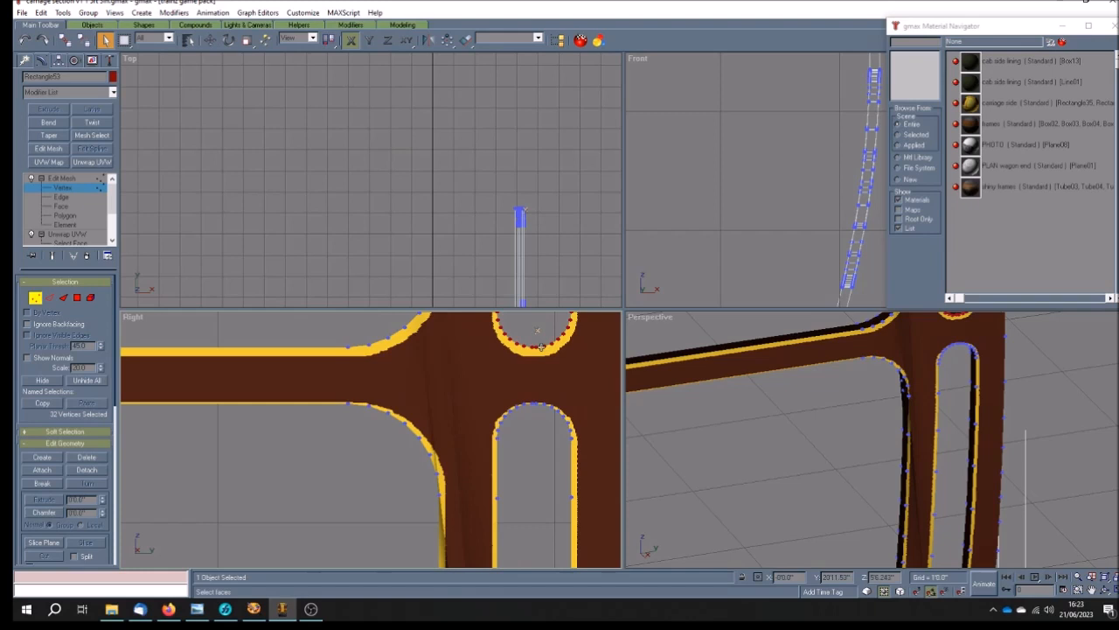
pyautogui.click(369, 40)
pyautogui.click(210, 40)
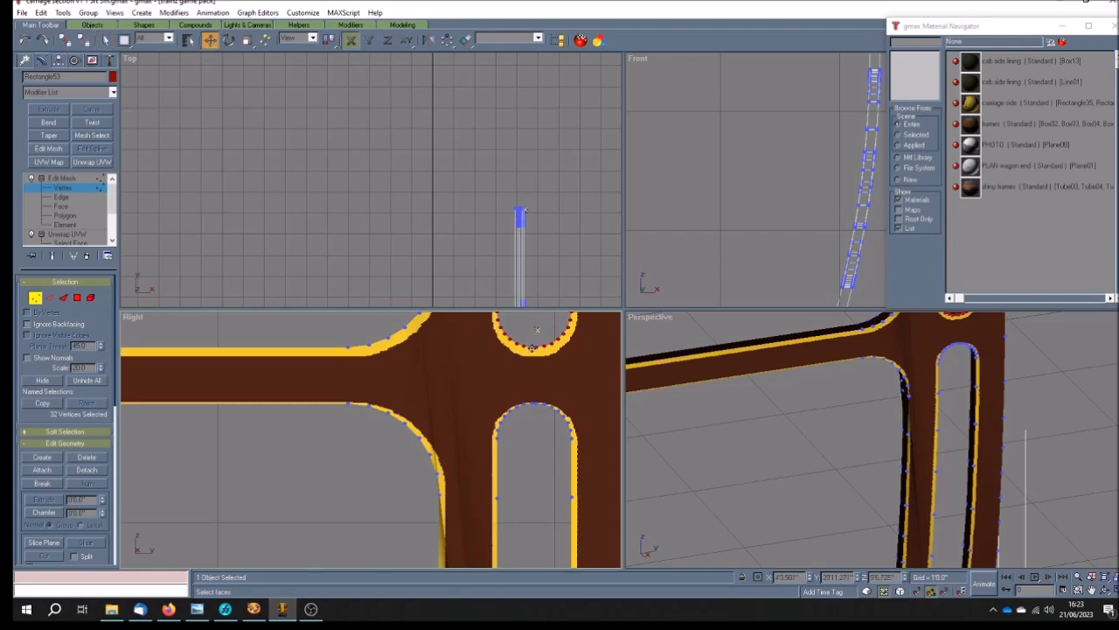
pyautogui.moveTo(531, 348); pyautogui.dragTo(533, 352)
pyautogui.click(369, 40)
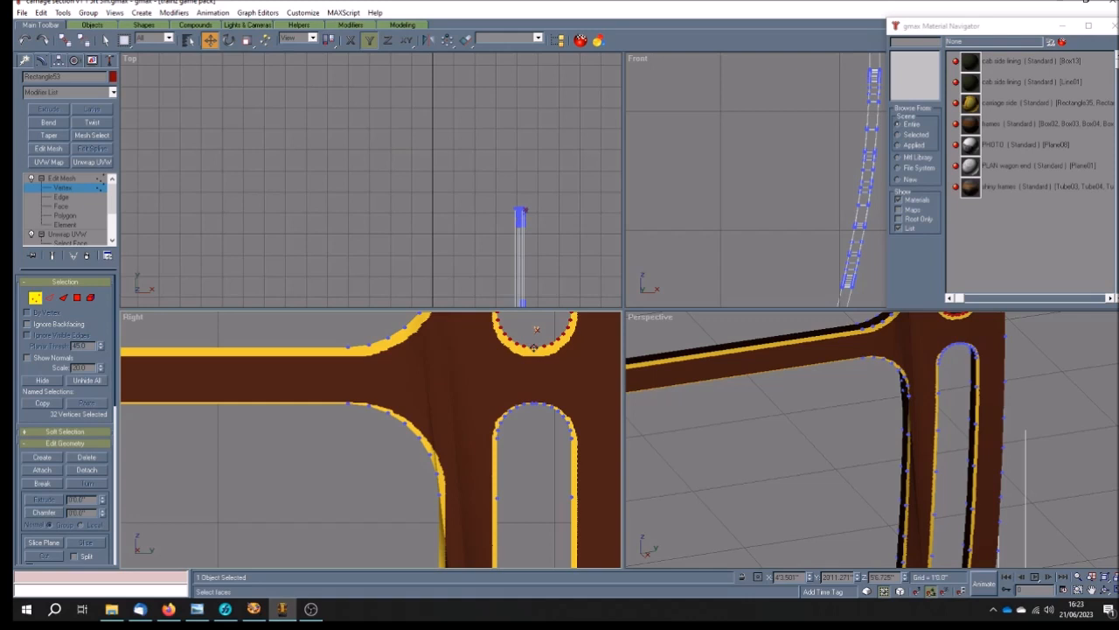
pyautogui.moveTo(533, 347); pyautogui.dragTo(532, 348)
pyautogui.click(349, 331)
# Examine the vertices at the frame's rail and end-post joints in the Right view, from the lower rail up to the top corner.
pyautogui.scroll(-5, 452, 476)
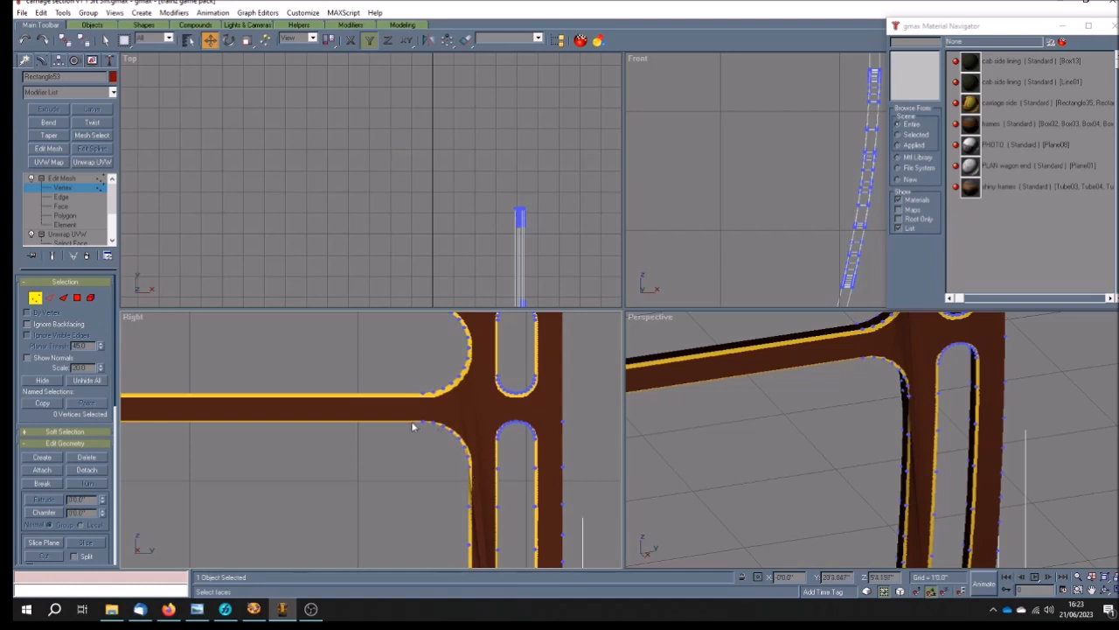
pyautogui.scroll(4, 433, 404)
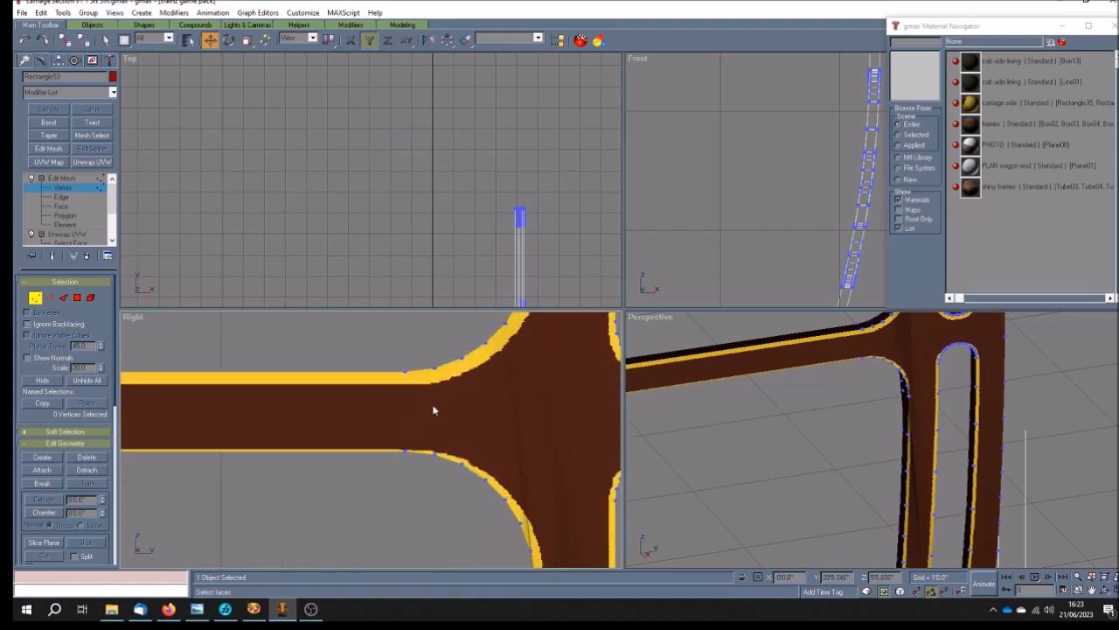
pyautogui.scroll(-8, 444, 393)
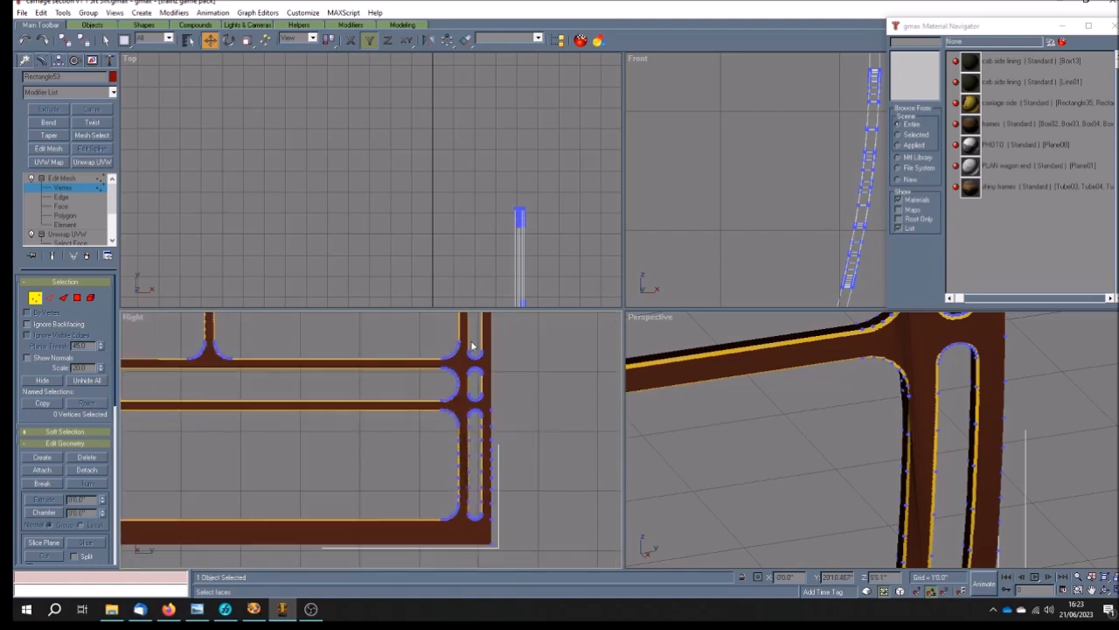
pyautogui.scroll(5, 445, 347)
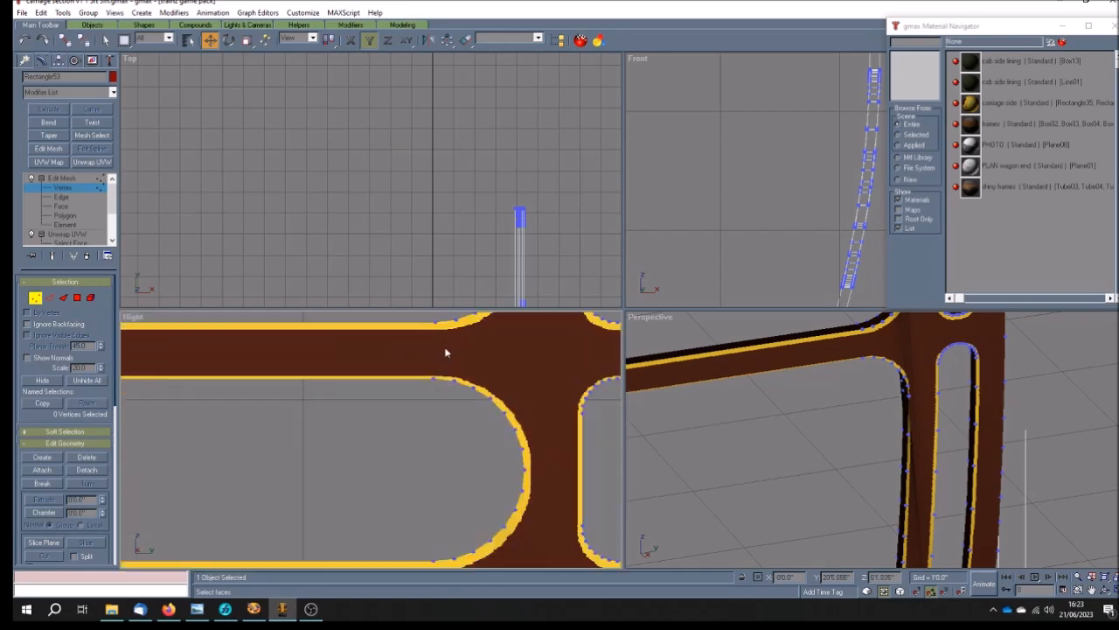
pyautogui.scroll(-6, 444, 347)
pyautogui.scroll(-5, 444, 346)
pyautogui.scroll(9, 448, 341)
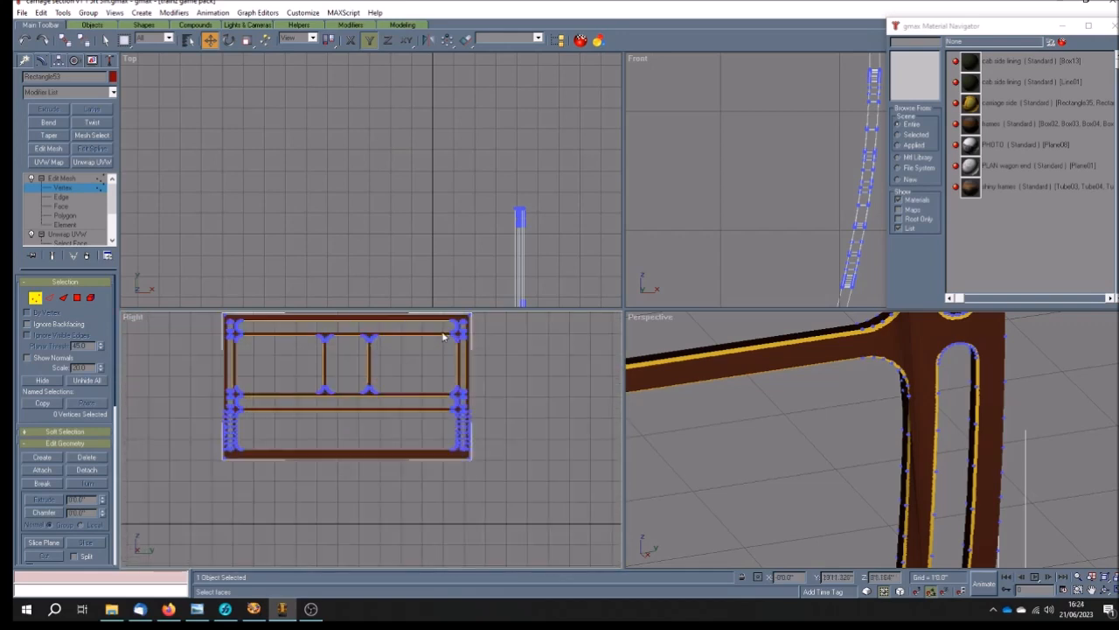
pyautogui.scroll(12, 448, 335)
pyautogui.scroll(-4, 463, 341)
pyautogui.scroll(-8, 463, 341)
pyautogui.scroll(3, 463, 341)
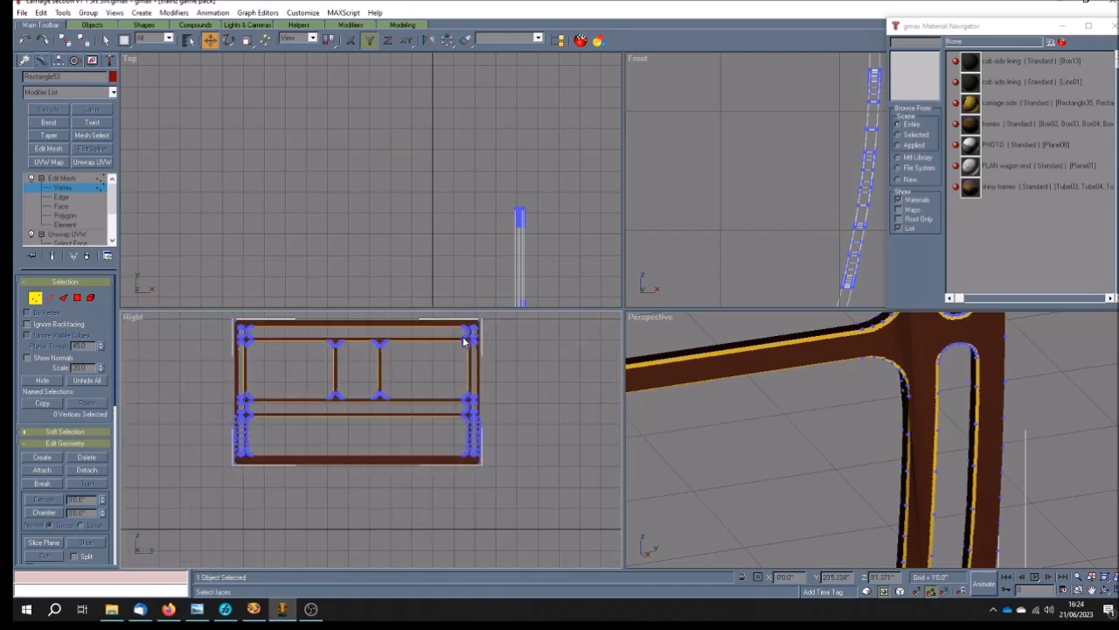
pyautogui.scroll(3, 464, 341)
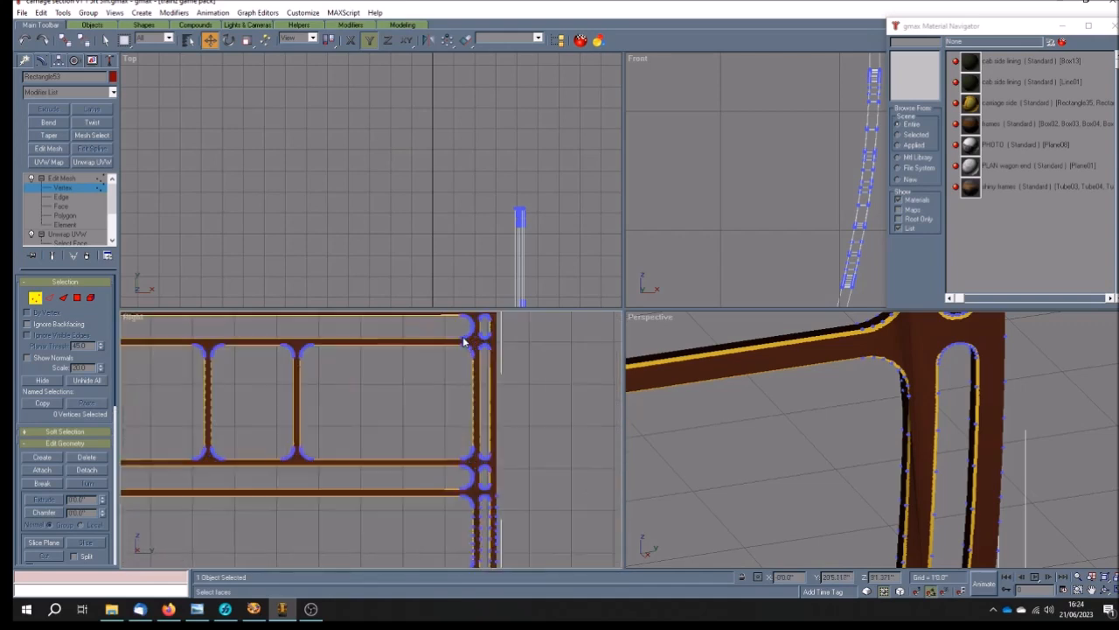
pyautogui.scroll(-5, 464, 341)
# Leave vertex editing, deselect the frame, and inspect the upper rail around the middle uprights in the Right view.
pyautogui.click(74, 178)
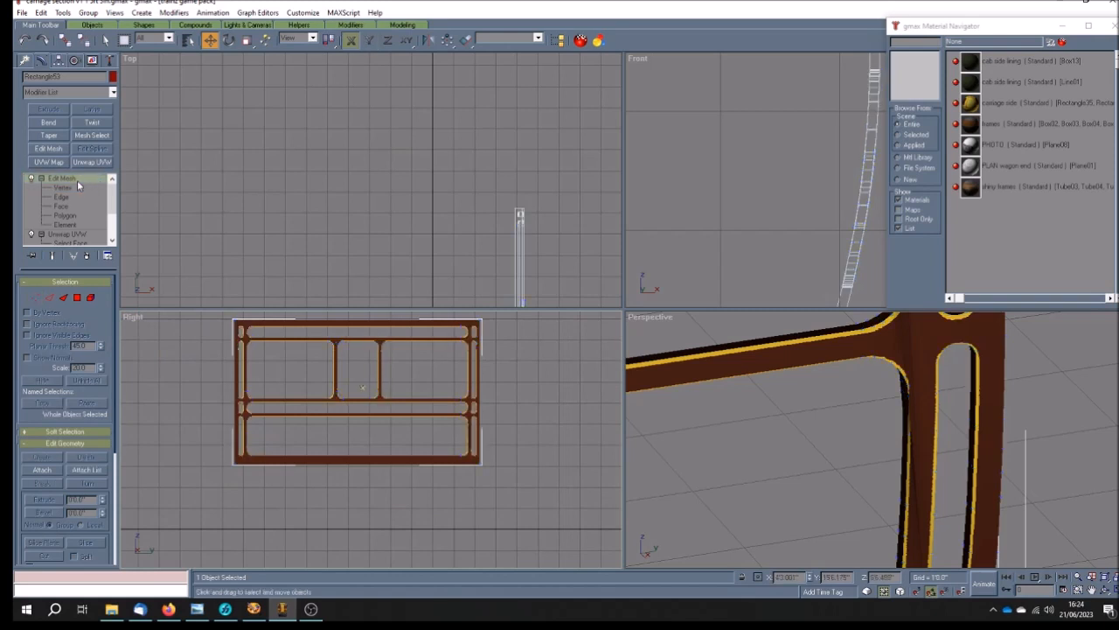
pyautogui.click(536, 416)
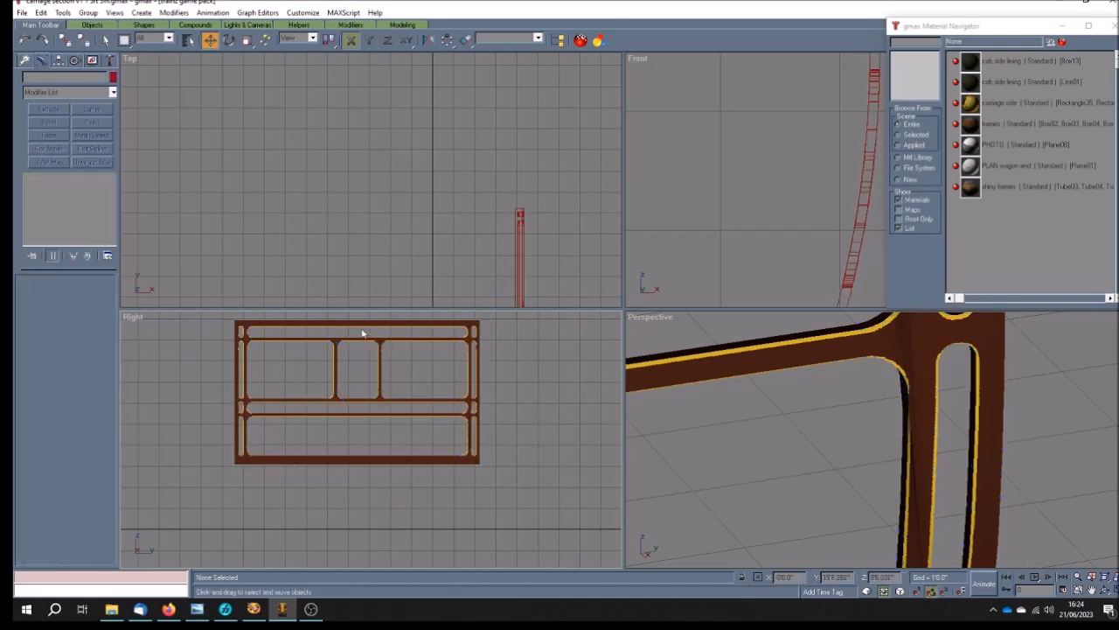
pyautogui.scroll(5, 364, 334)
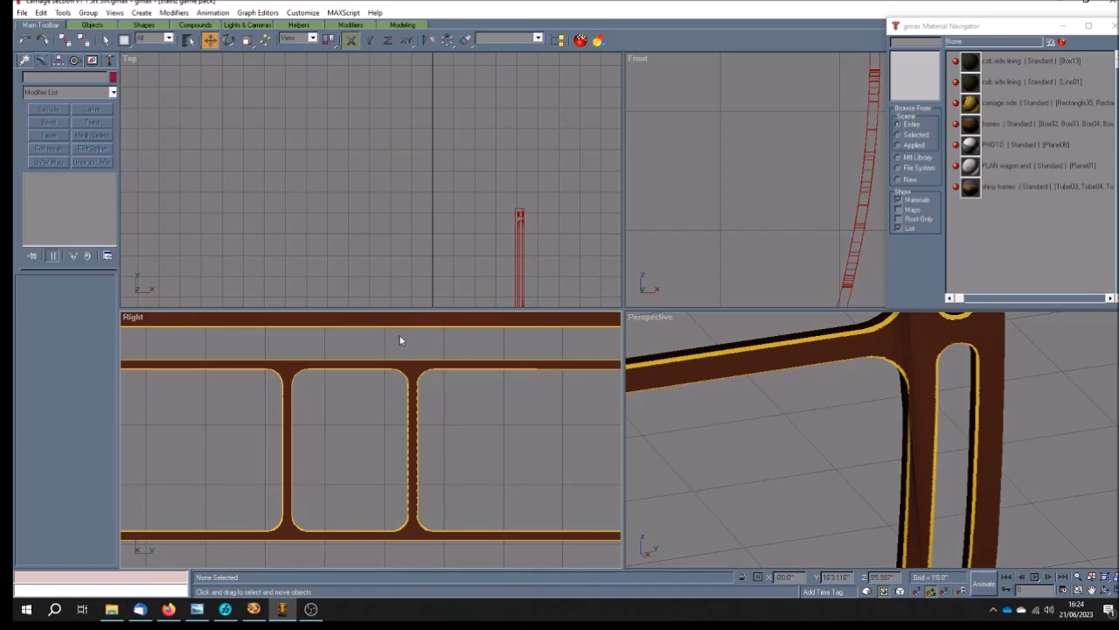
pyautogui.scroll(3, 400, 338)
pyautogui.scroll(2, 400, 338)
pyautogui.scroll(-5, 400, 340)
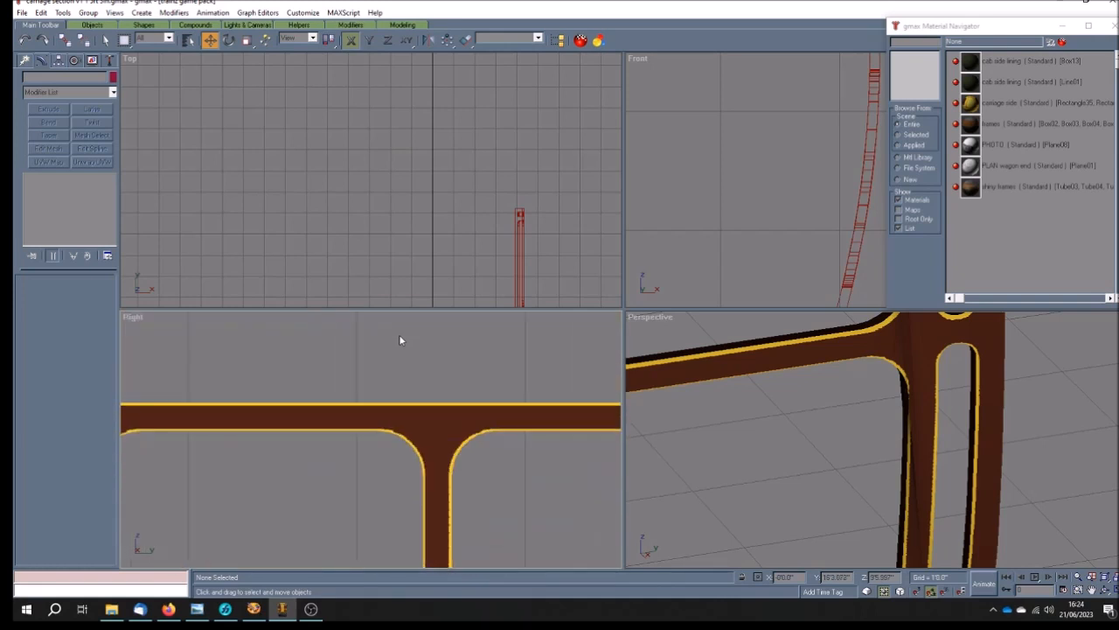
# Add an Unwrap UVW modifier to the panelled frame, enter its face selection, and select the frame's outer face.
pyautogui.scroll(-2, 402, 348)
pyautogui.scroll(3, 404, 350)
pyautogui.scroll(-3, 404, 349)
pyautogui.click(402, 318)
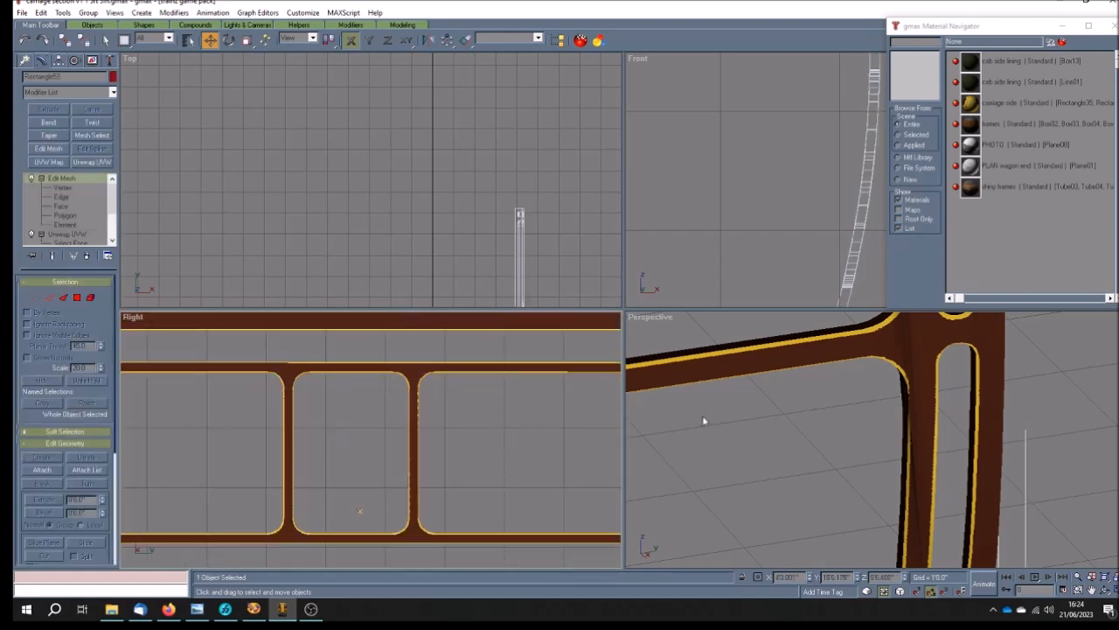
pyautogui.click(85, 165)
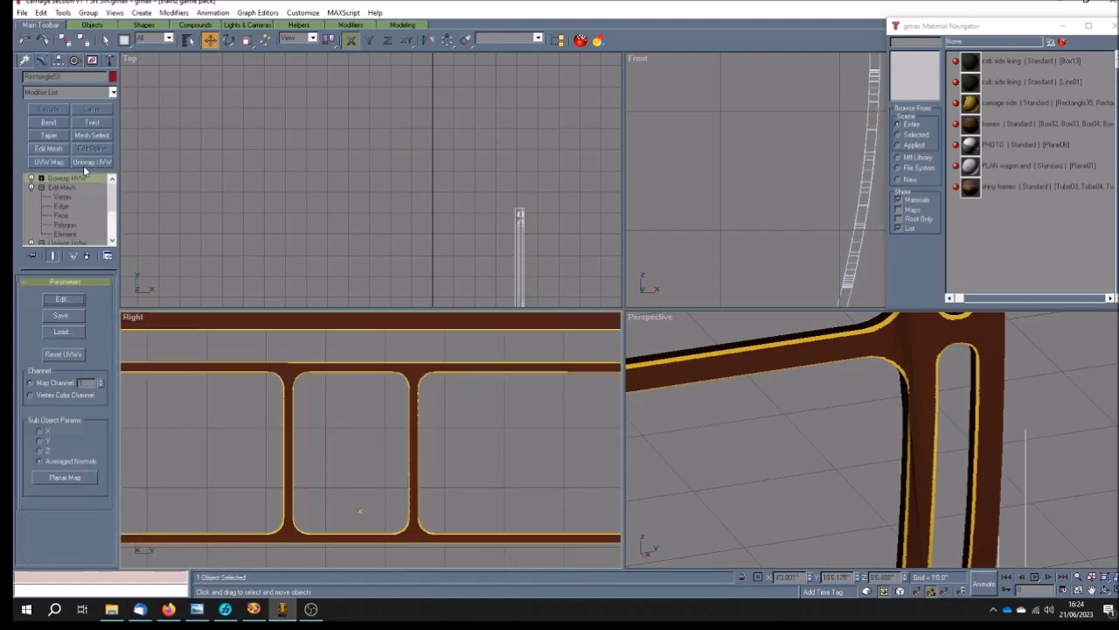
pyautogui.click(41, 178)
pyautogui.click(79, 188)
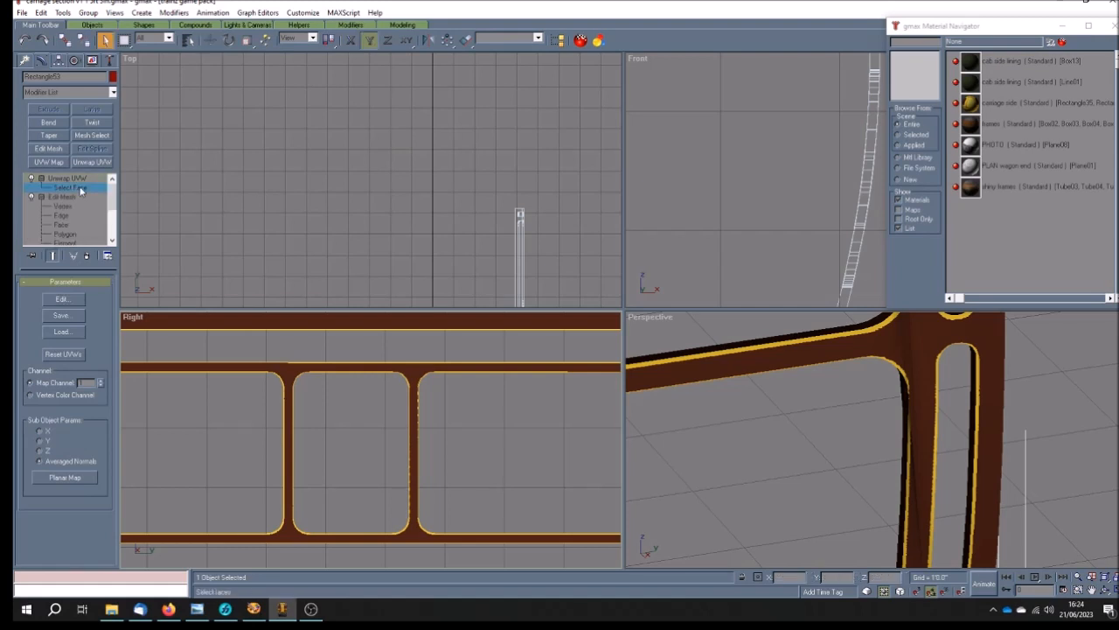
pyautogui.click(774, 359)
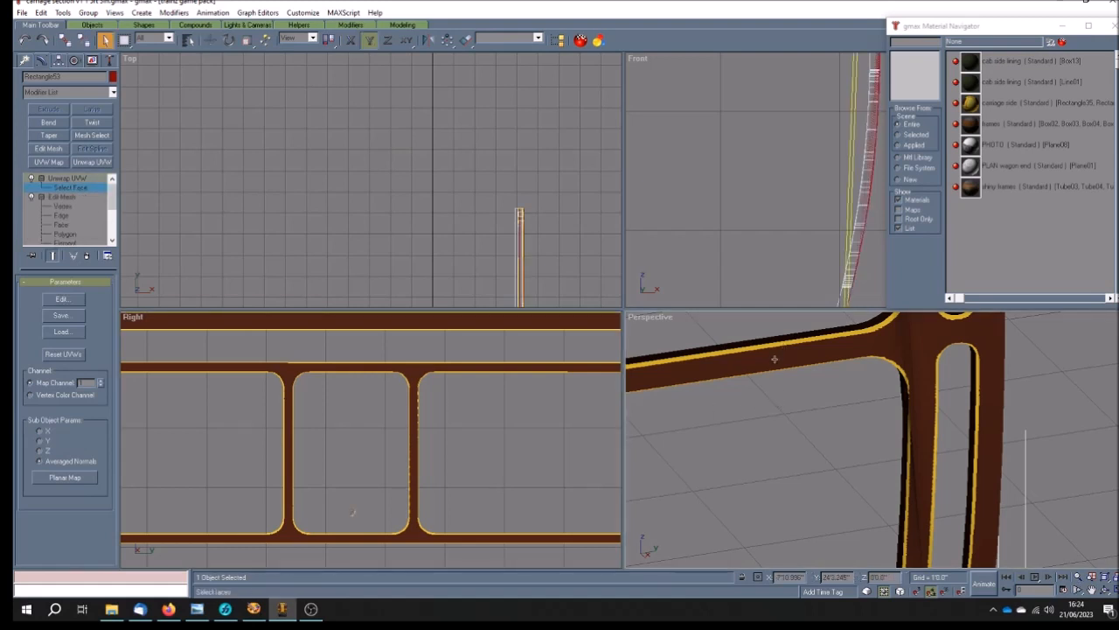
# Open the UVW editor, show only the selected faces, and display Map #14 behind them.
pyautogui.click(61, 299)
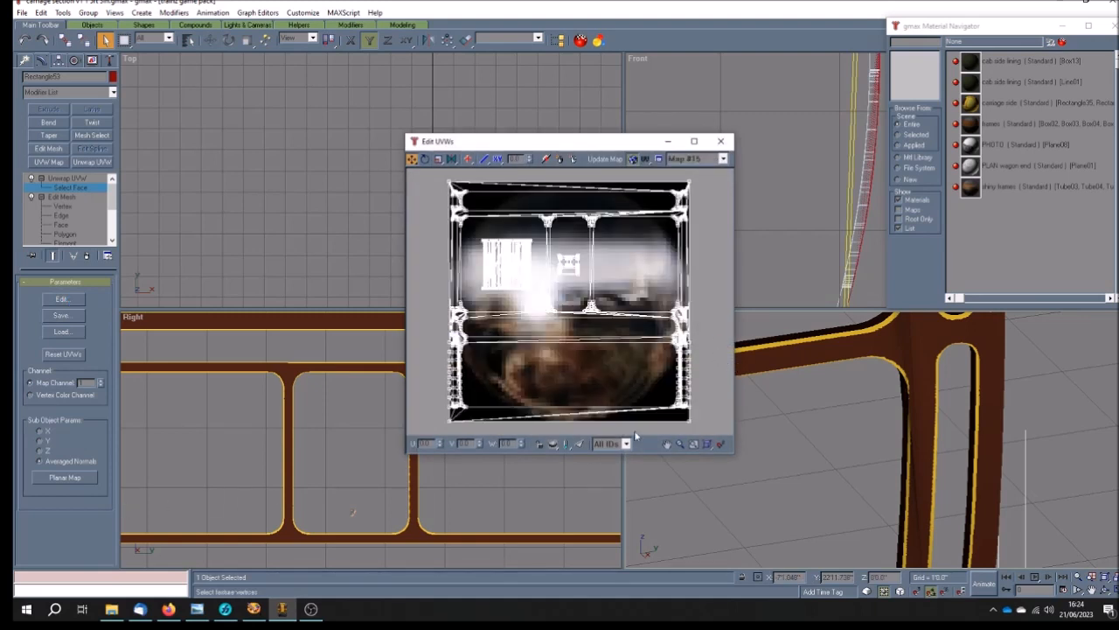
pyautogui.click(580, 445)
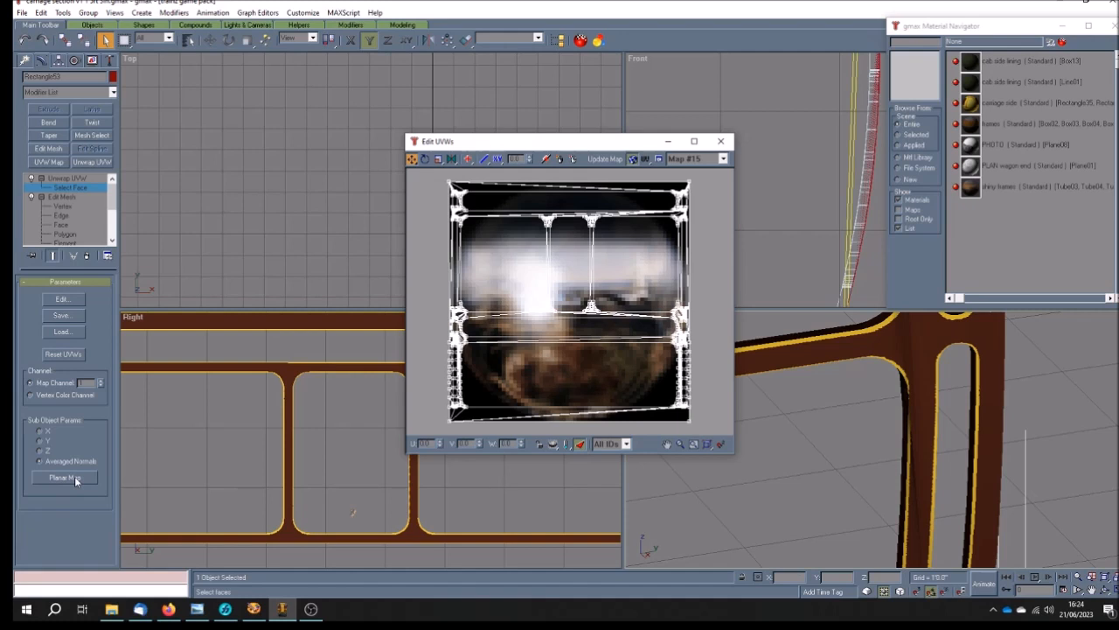
pyautogui.hotkey('ctrl', 's')
pyautogui.click(724, 158)
pyautogui.click(724, 166)
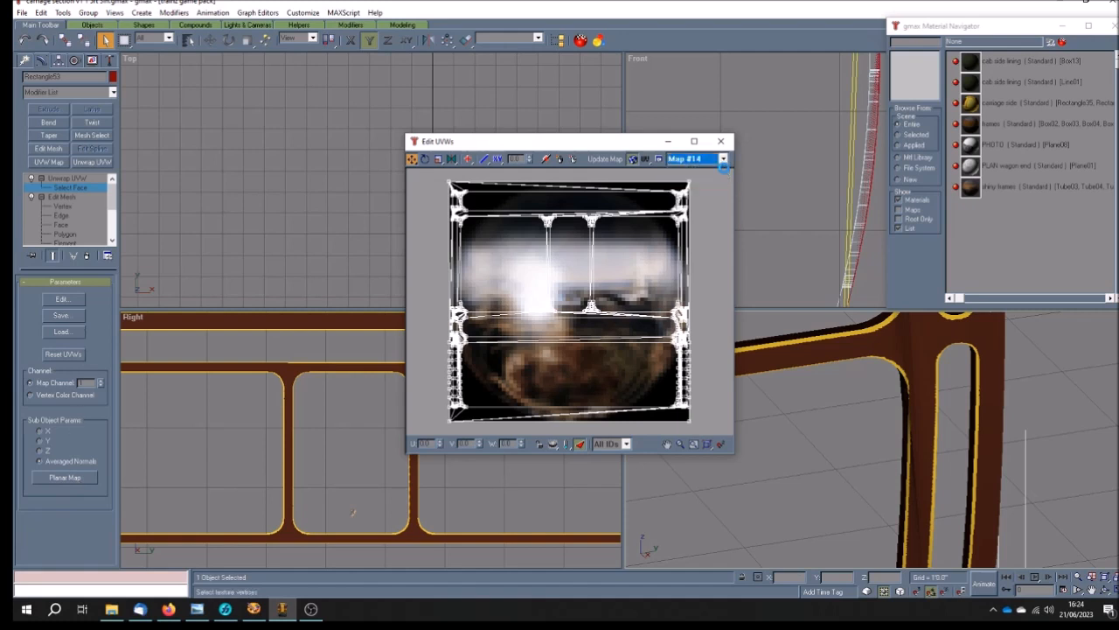
pyautogui.moveTo(561, 152); pyautogui.dragTo(734, 157)
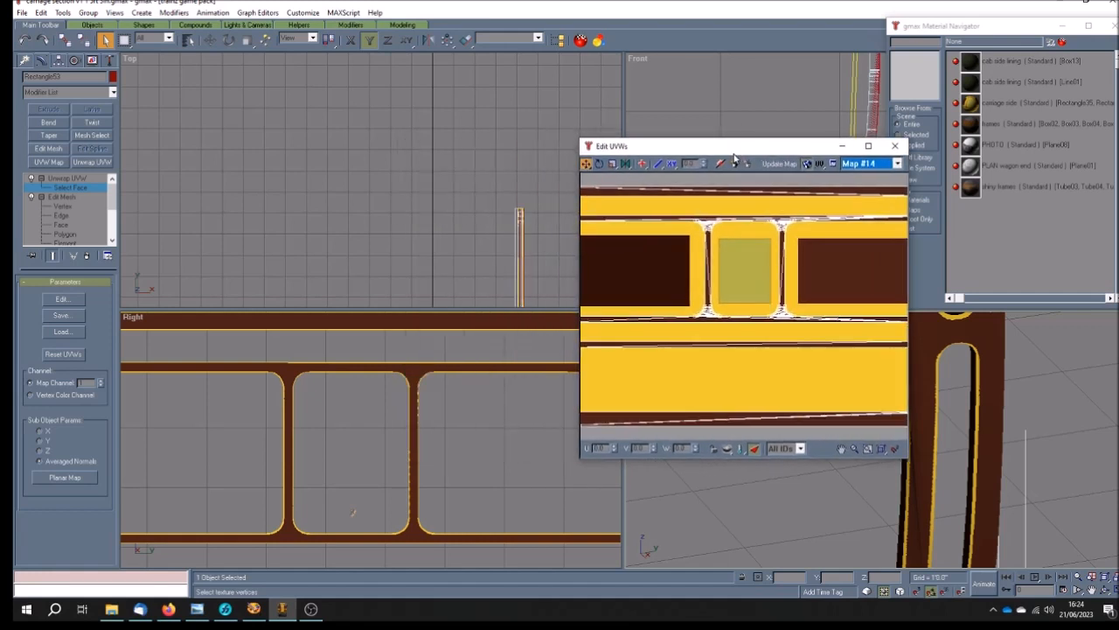
pyautogui.scroll(-1, 722, 220)
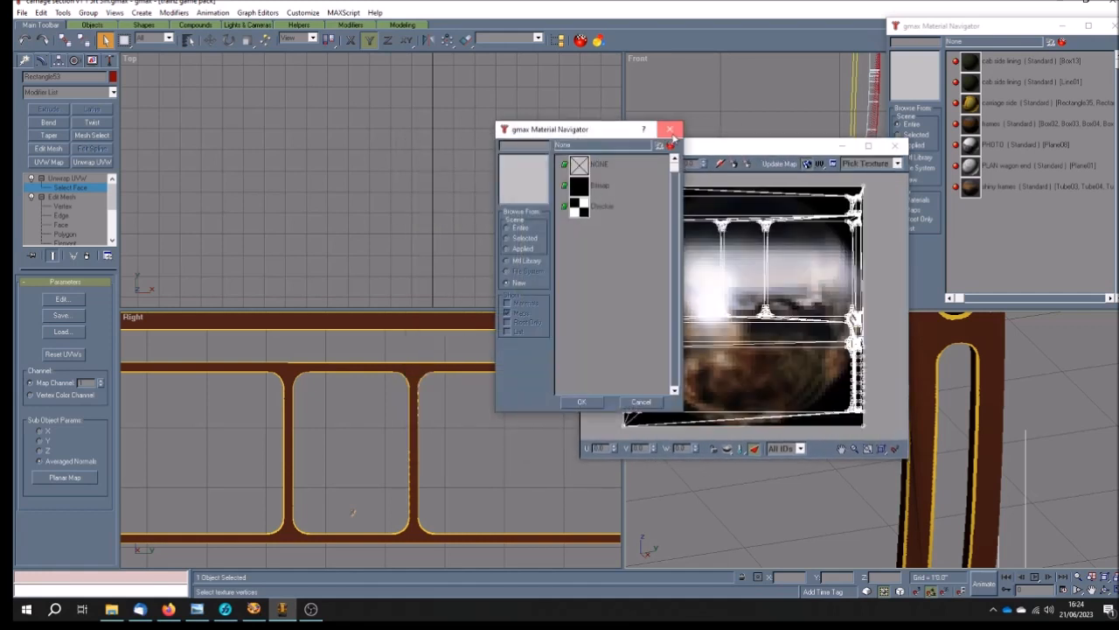
pyautogui.click(672, 134)
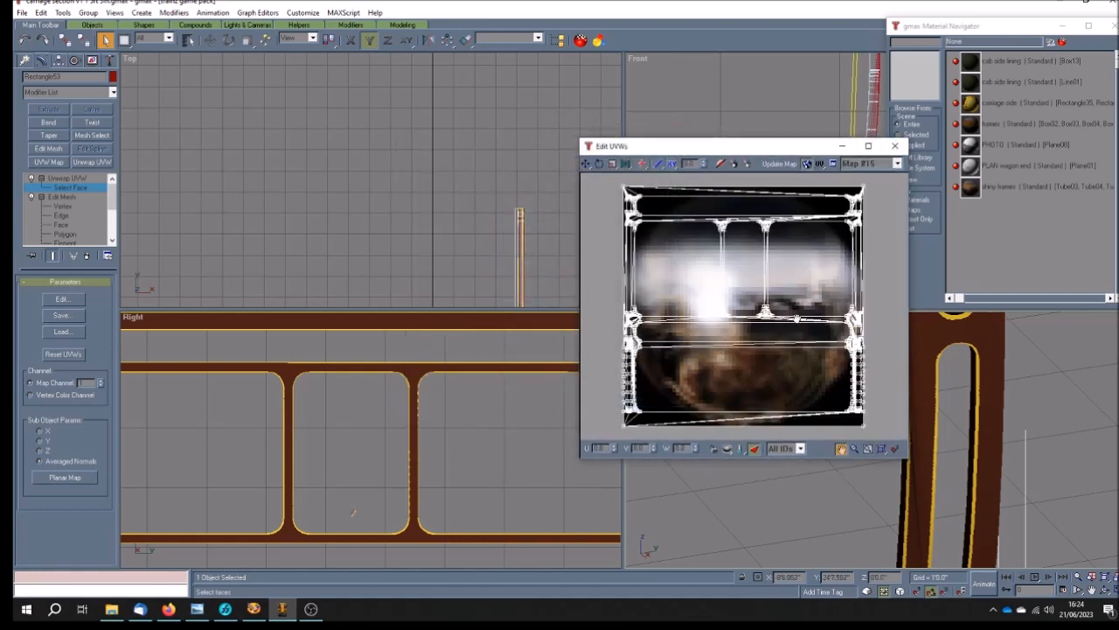
pyautogui.click(897, 164)
pyautogui.click(867, 185)
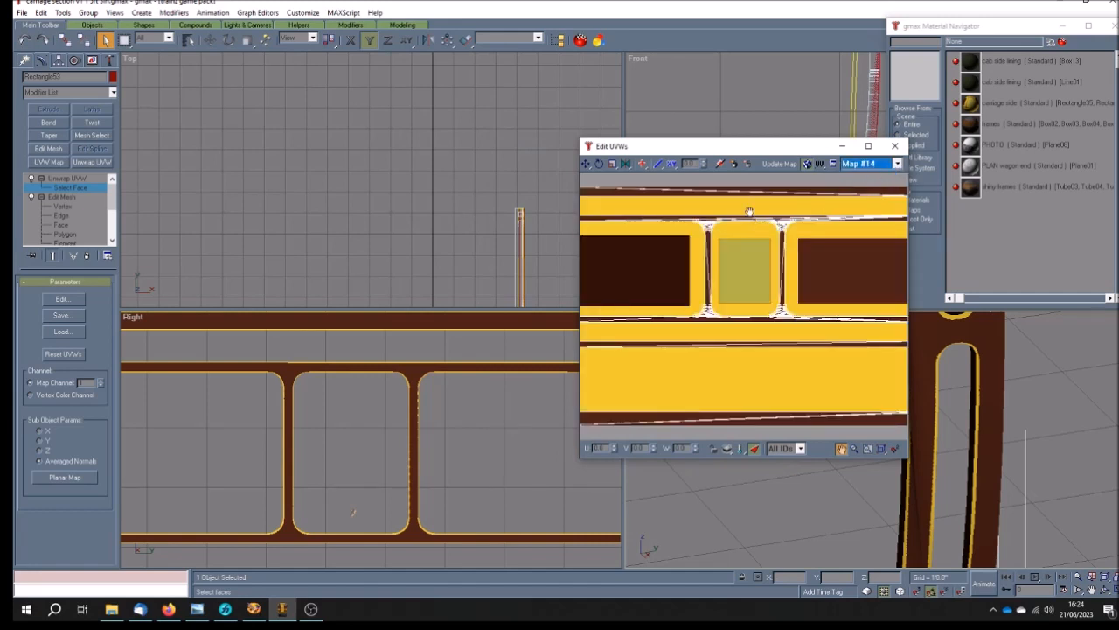
# Widen the UVW editor window so the whole carriage side map fits in it, with the move tool active.
pyautogui.scroll(2, 752, 207)
pyautogui.scroll(-2, 752, 207)
pyautogui.moveTo(709, 351); pyautogui.dragTo(740, 345)
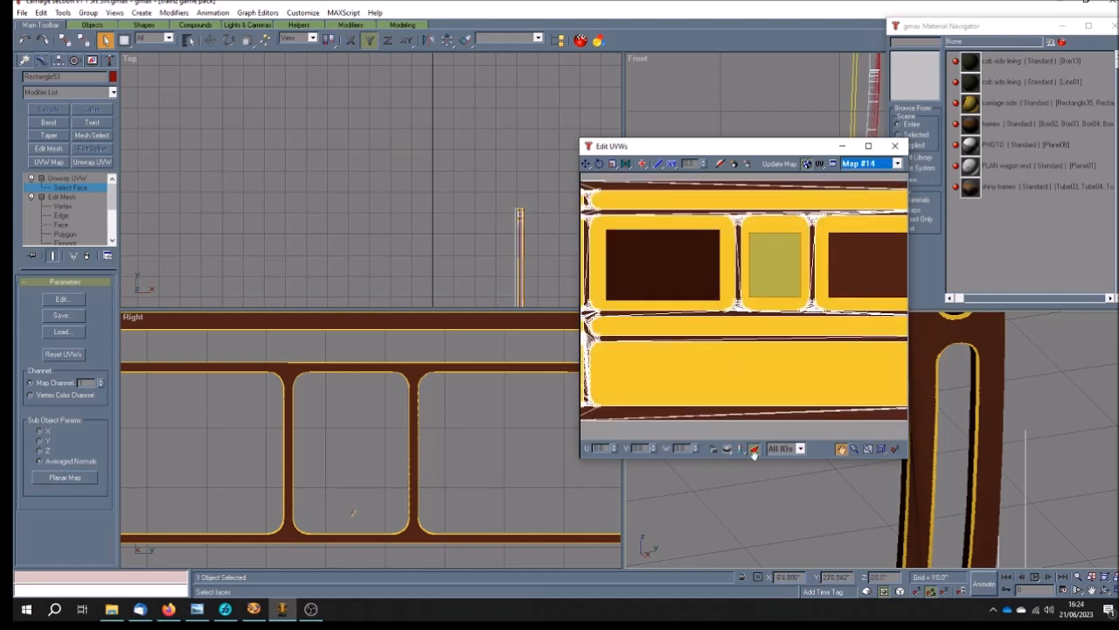
pyautogui.click(586, 166)
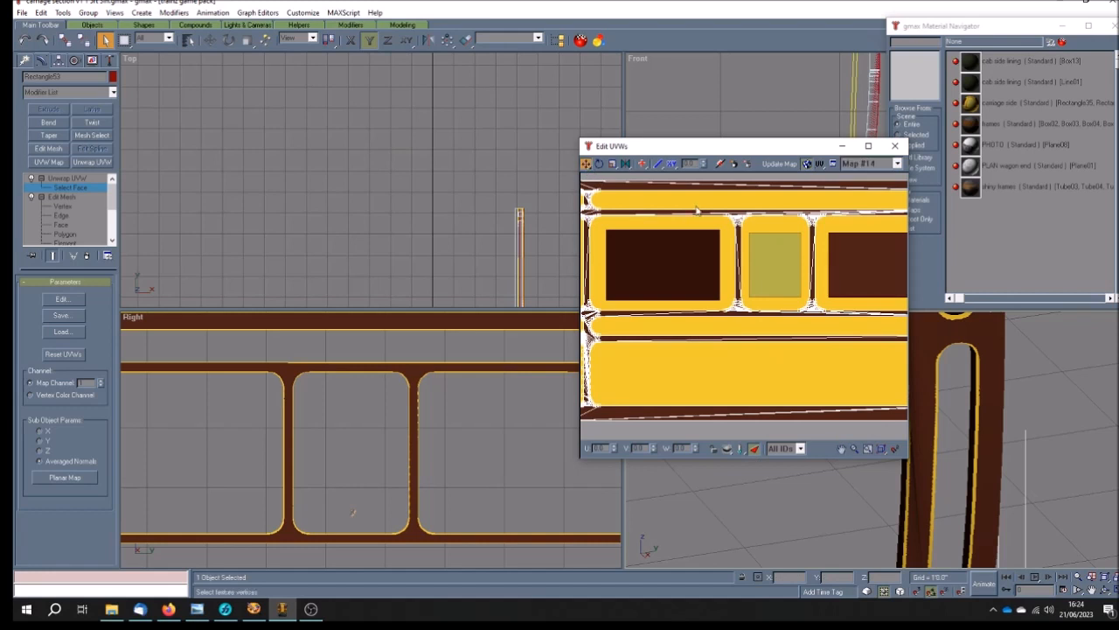
pyautogui.scroll(-3, 704, 207)
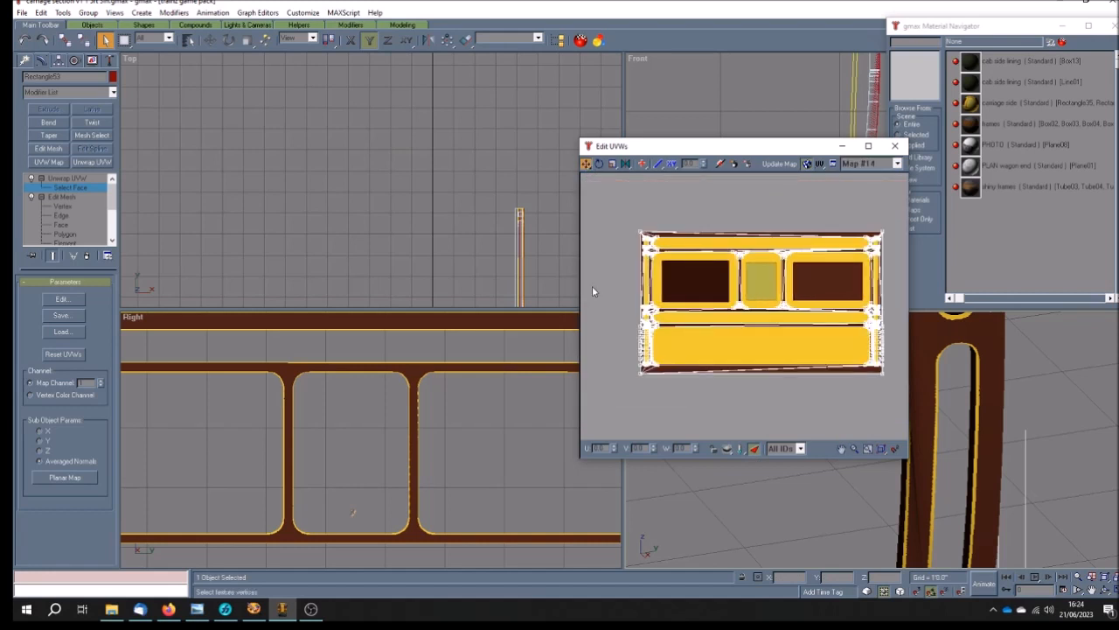
pyautogui.moveTo(549, 293); pyautogui.dragTo(105, 293)
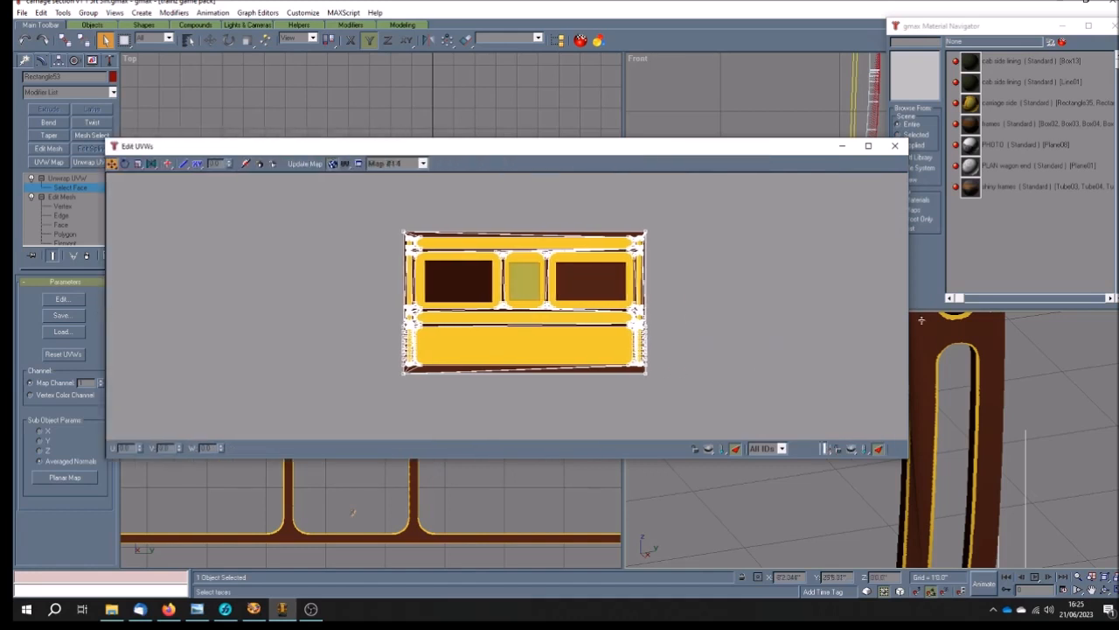
pyautogui.moveTo(910, 320); pyautogui.dragTo(1054, 320)
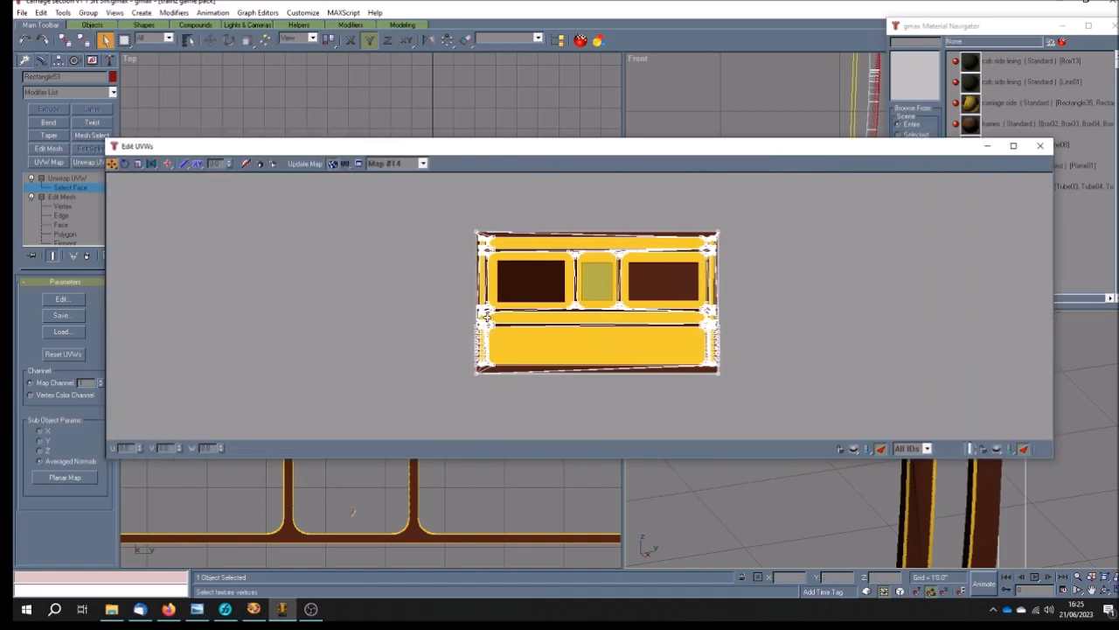
pyautogui.scroll(4, 577, 229)
pyautogui.scroll(-3, 573, 229)
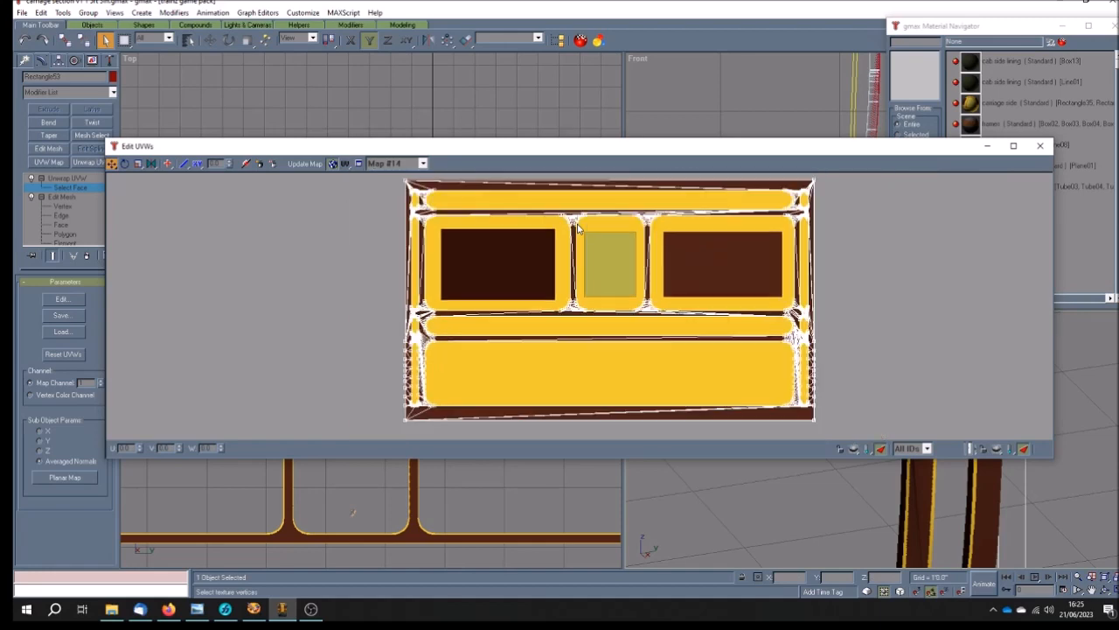
pyautogui.moveTo(518, 156); pyautogui.dragTo(479, 123)
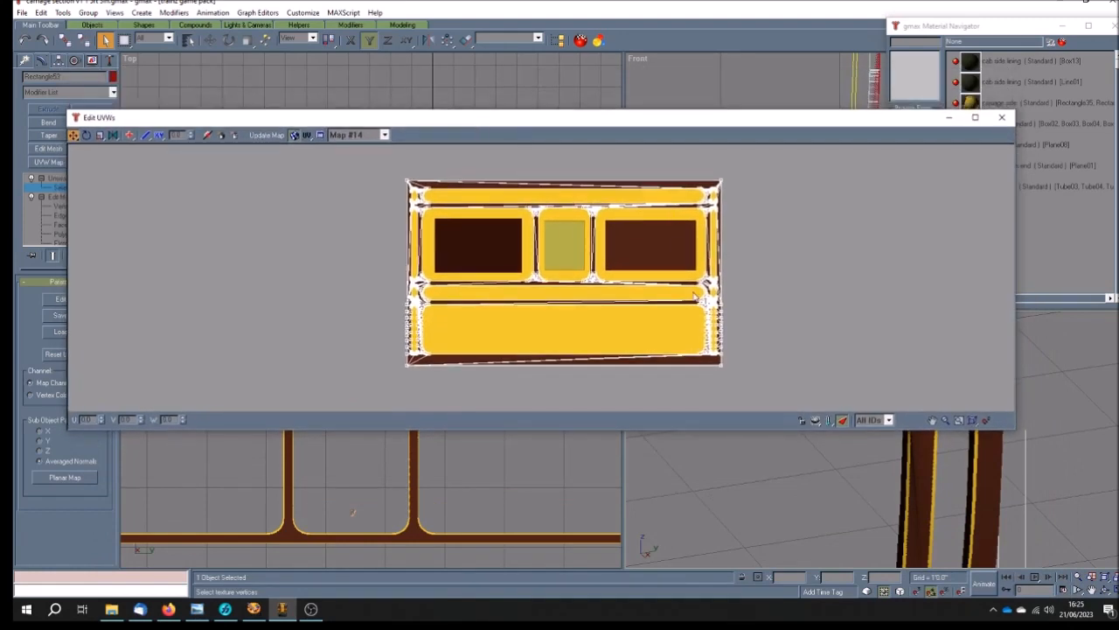
# Select all the frame's texture vertices from the map's upper edge down to just below the large lower panel's upper corners.
pyautogui.scroll(5, 695, 296)
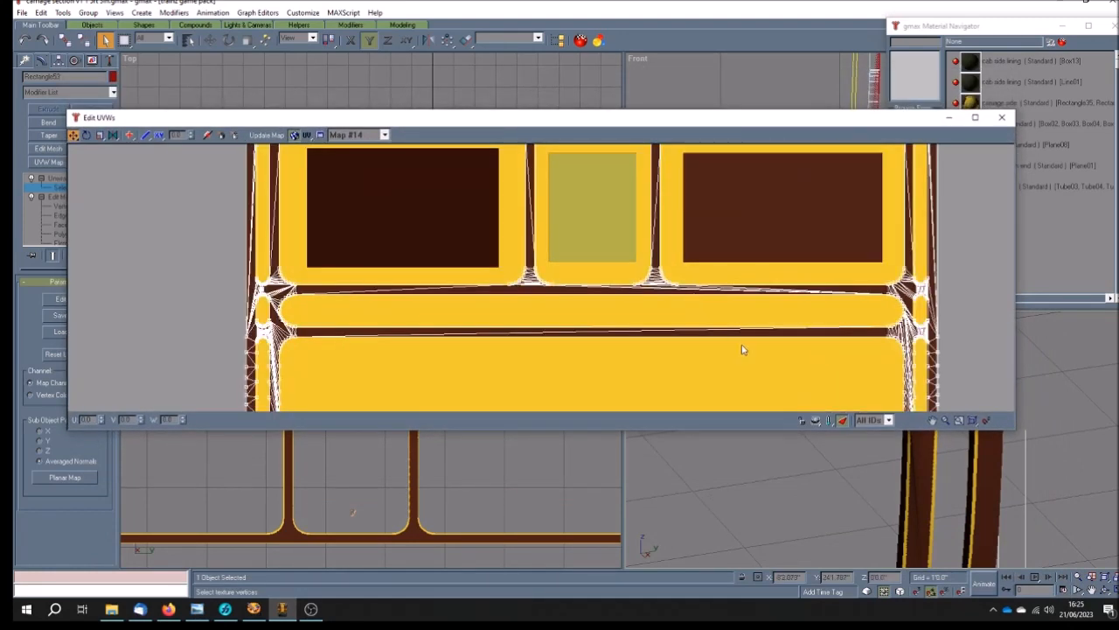
pyautogui.scroll(1, 746, 341)
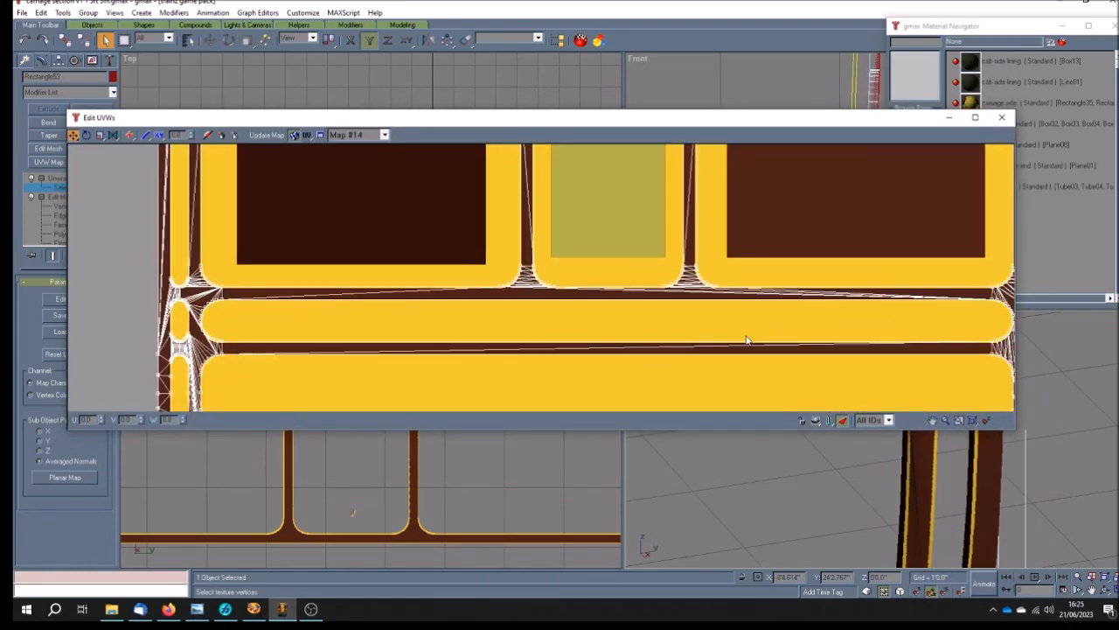
pyautogui.scroll(-1, 746, 340)
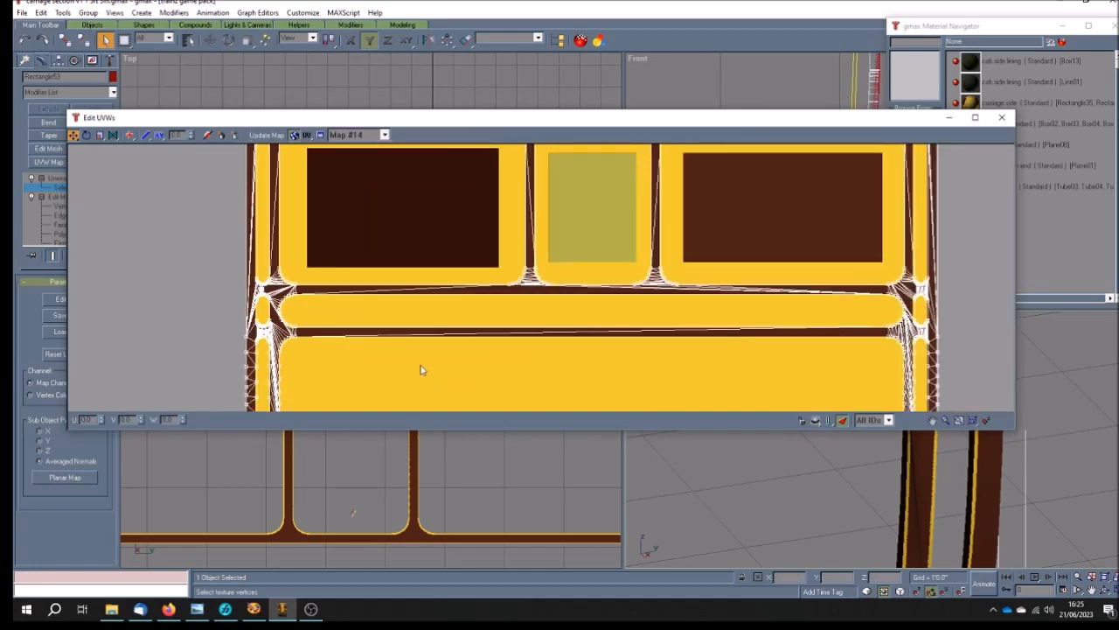
pyautogui.scroll(-3, 419, 370)
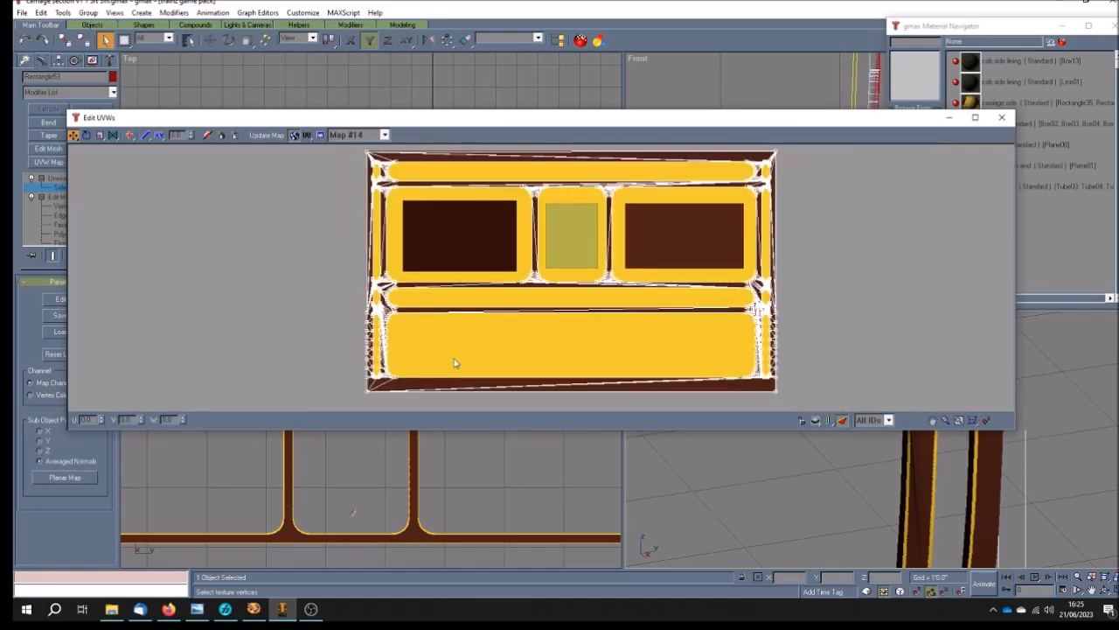
pyautogui.moveTo(352, 145); pyautogui.dragTo(799, 334)
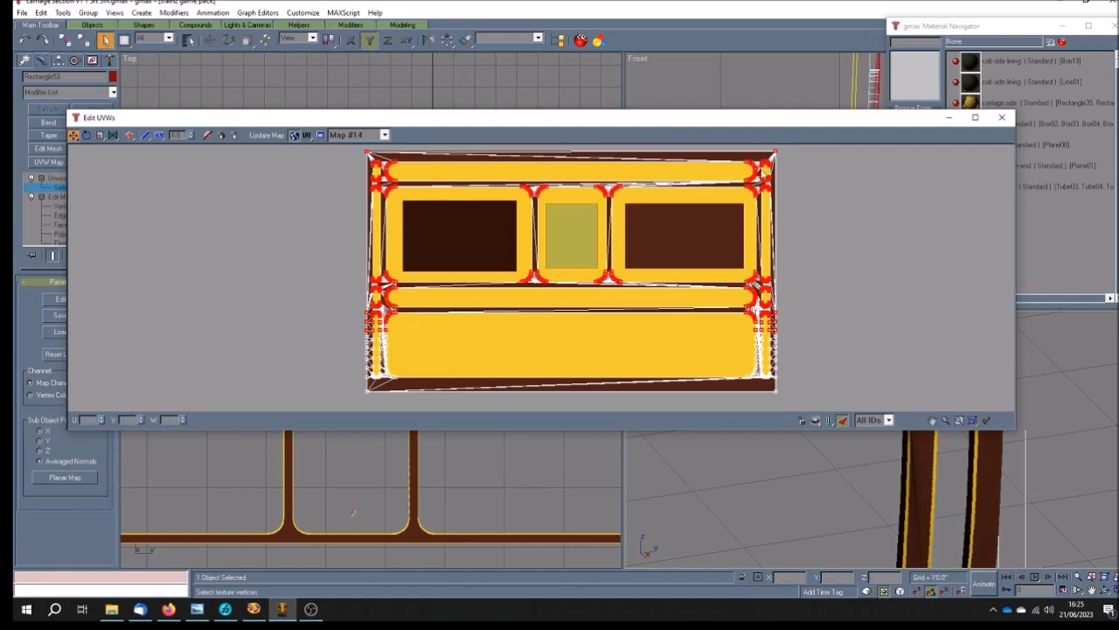
# Restrict texture vertex movement to vertical, with the map's upper end corner close in view.
pyautogui.scroll(2, 758, 146)
pyautogui.scroll(-2, 759, 150)
pyautogui.click(933, 420)
pyautogui.moveTo(800, 325); pyautogui.dragTo(730, 403)
pyautogui.scroll(8, 696, 234)
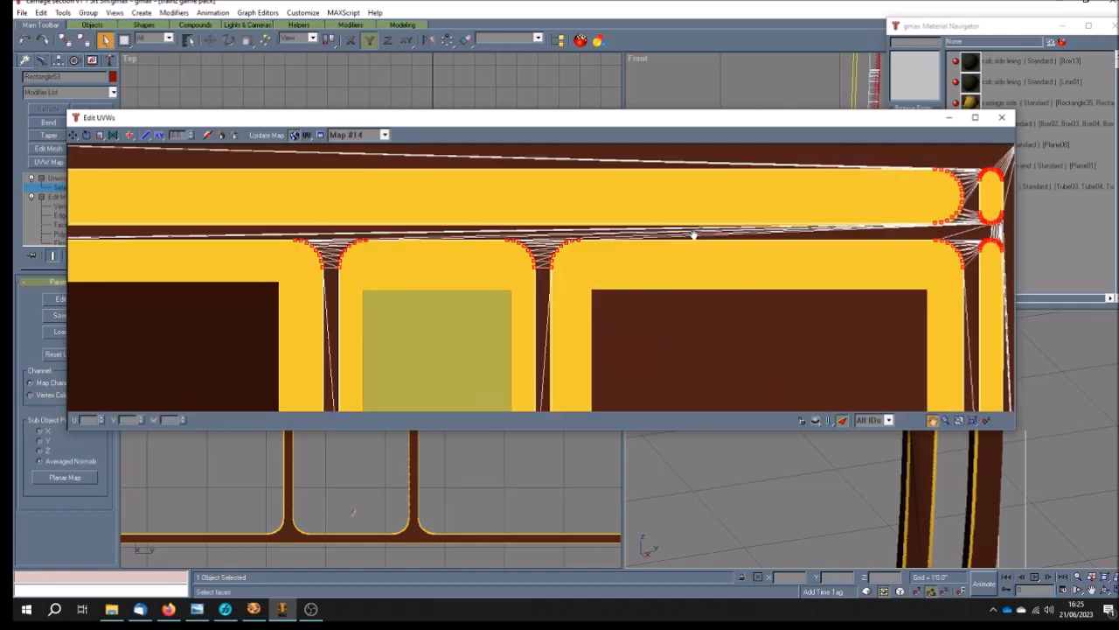
pyautogui.moveTo(697, 212); pyautogui.dragTo(309, 267)
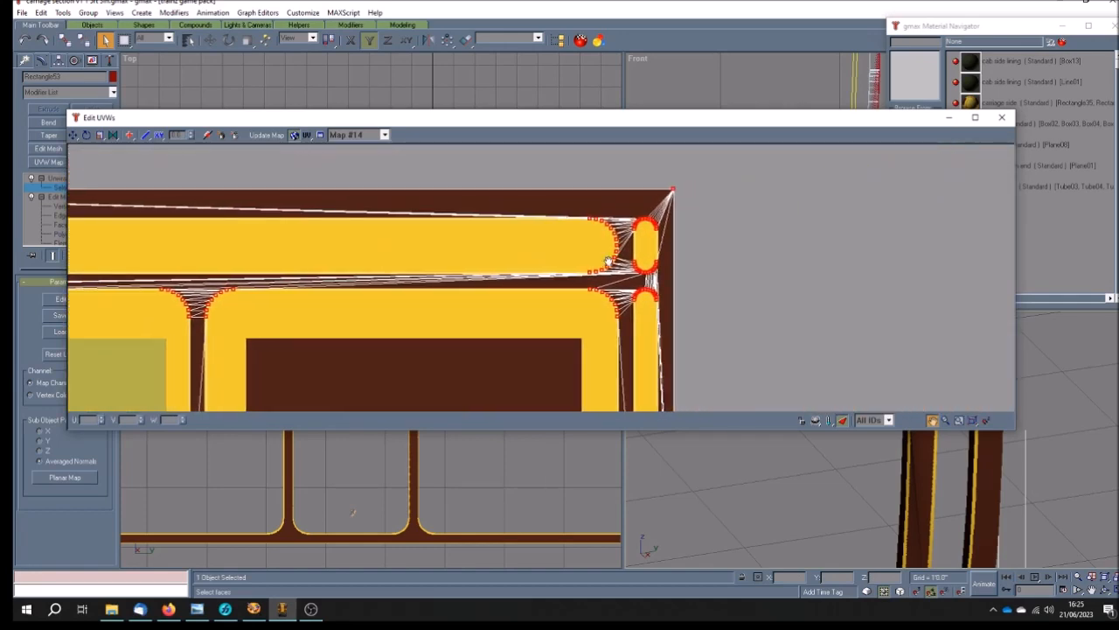
pyautogui.scroll(2, 609, 260)
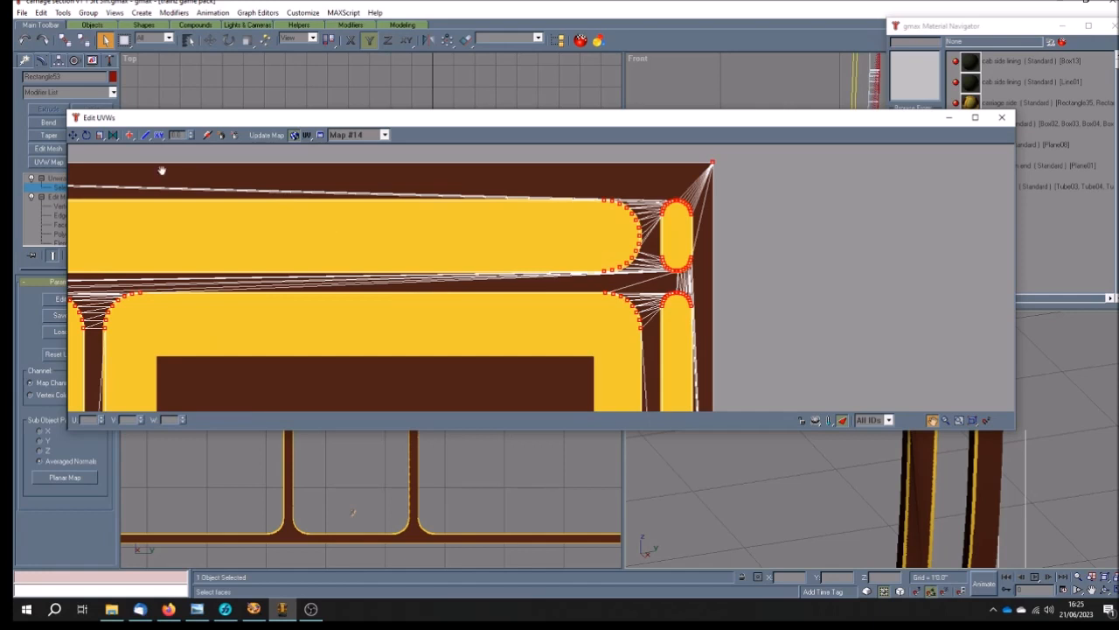
pyautogui.moveTo(75, 140); pyautogui.dragTo(79, 179)
pyautogui.scroll(1, 656, 192)
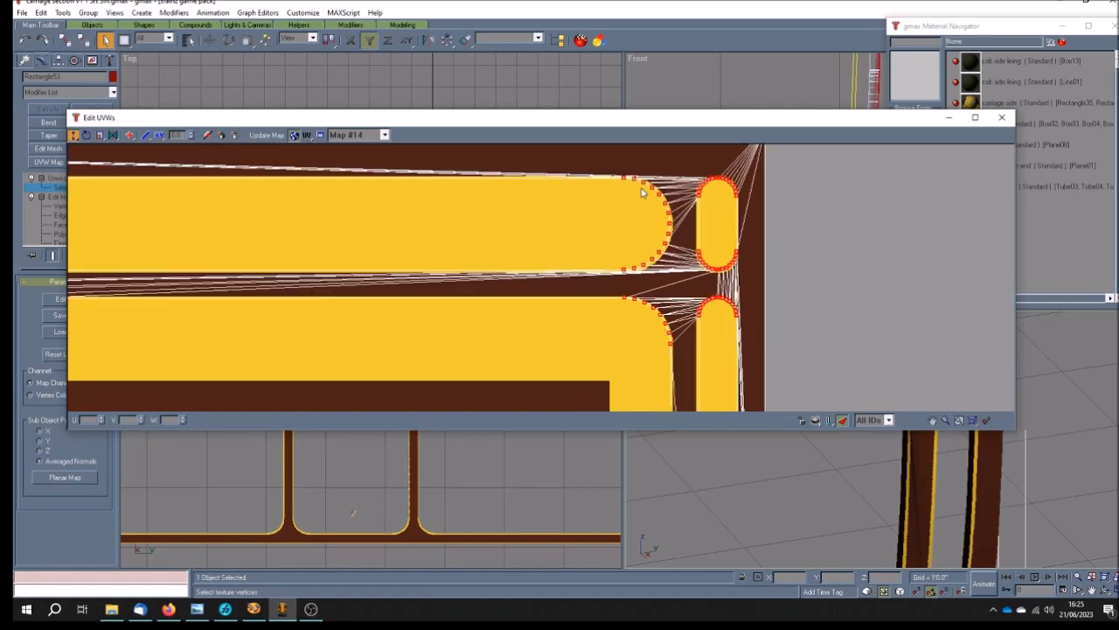
# Make the UVW editor taller and nudge the selected texture vertices slightly down relative to the yellow panel edges.
pyautogui.scroll(1, 643, 188)
pyautogui.click(932, 422)
pyautogui.moveTo(707, 247); pyautogui.dragTo(682, 350)
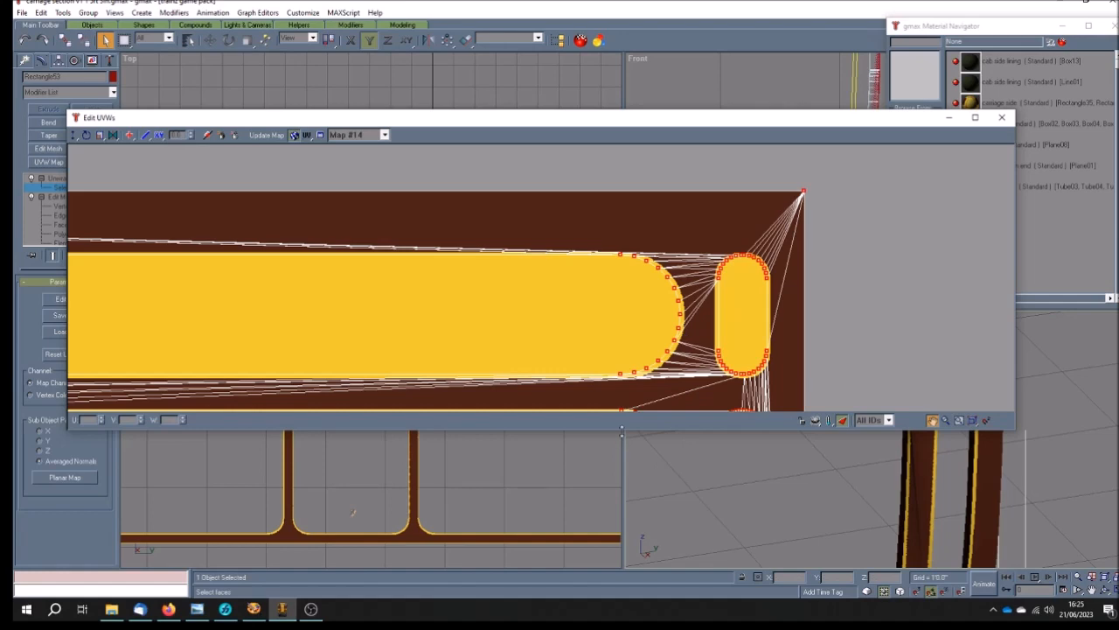
pyautogui.moveTo(622, 429); pyautogui.dragTo(621, 526)
pyautogui.moveTo(845, 226); pyautogui.dragTo(370, 333)
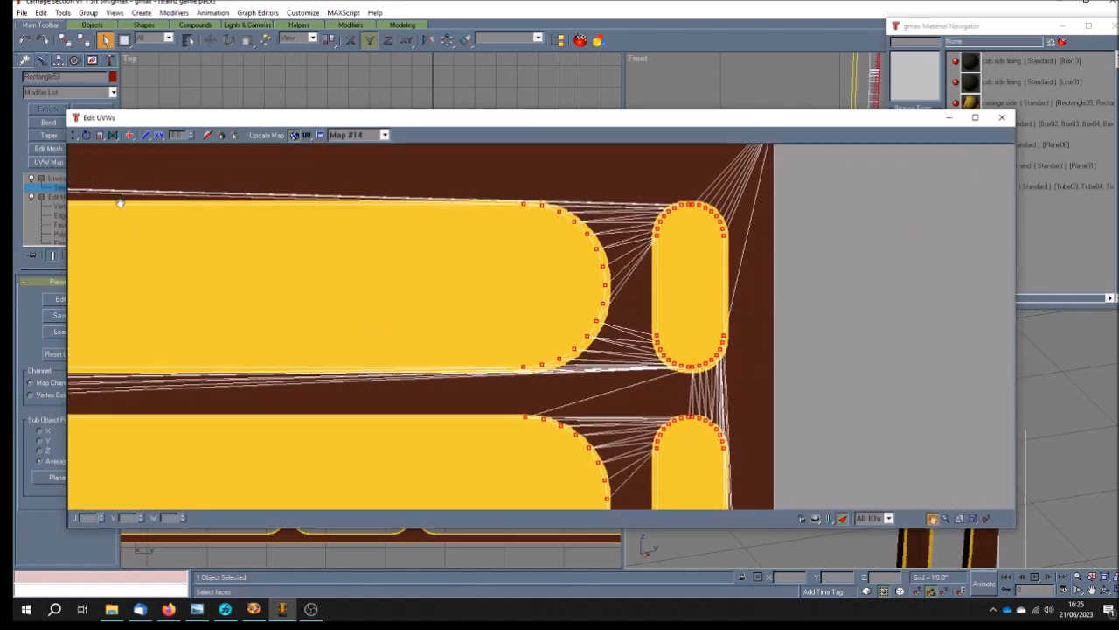
pyautogui.click(75, 136)
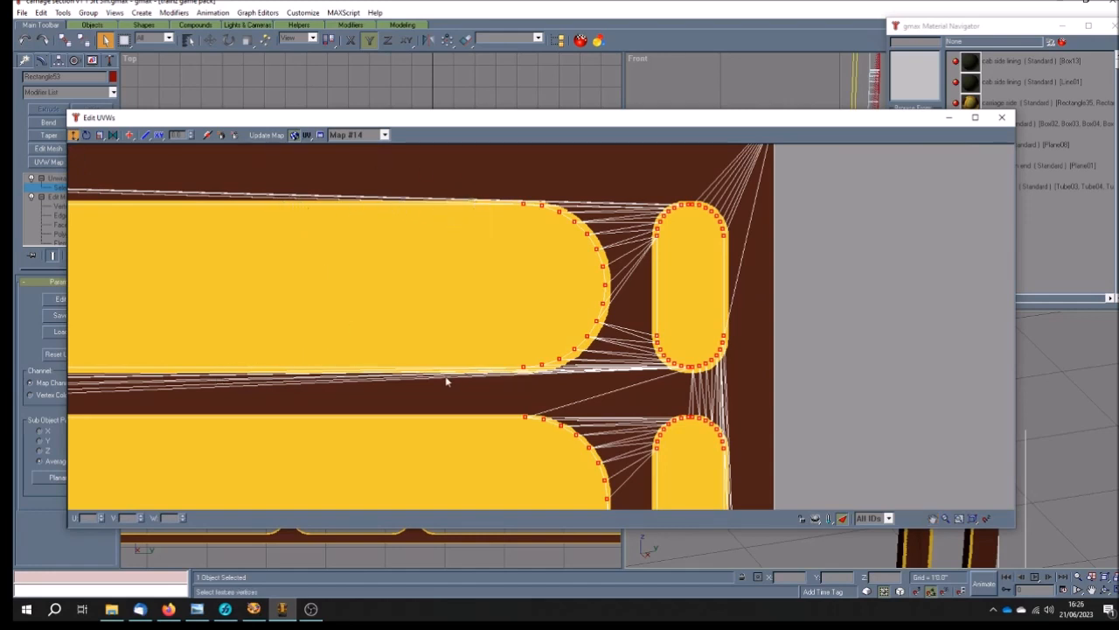
pyautogui.click(933, 518)
pyautogui.moveTo(508, 456); pyautogui.dragTo(491, 435)
pyautogui.click(73, 135)
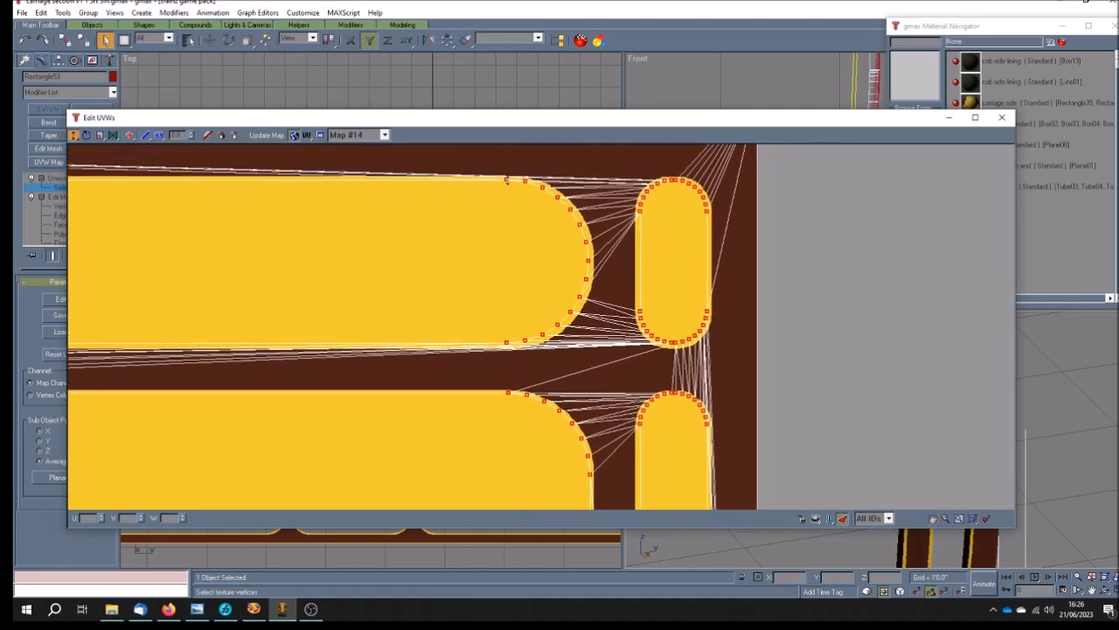
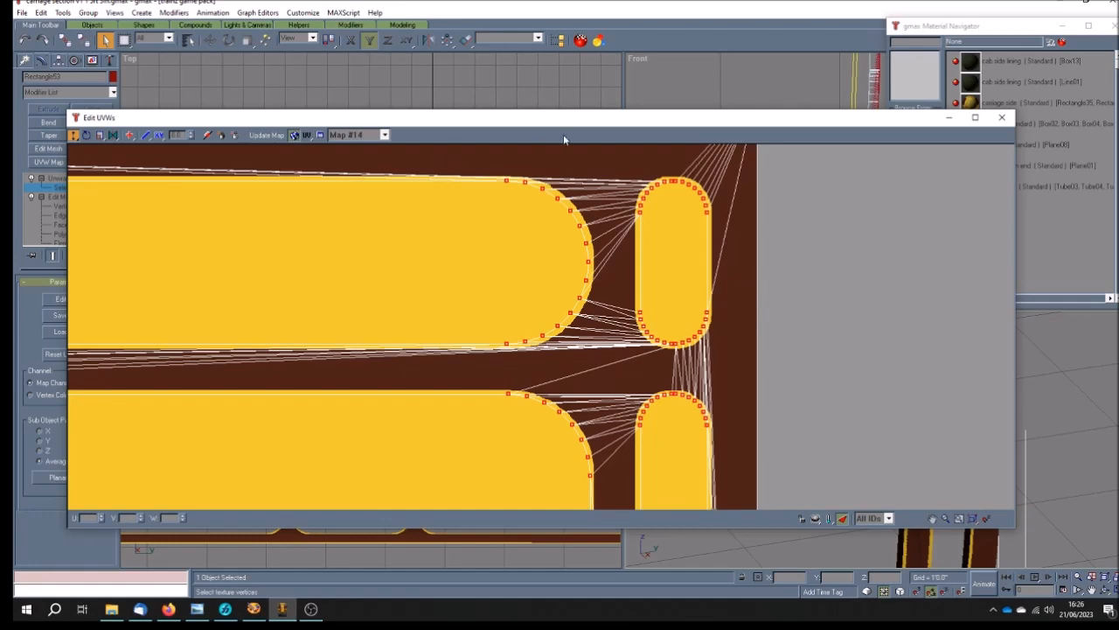
# Move the UVW editor aside and inspect the lining along the upper rail in the Right view.
pyautogui.moveTo(536, 129); pyautogui.dragTo(868, 50)
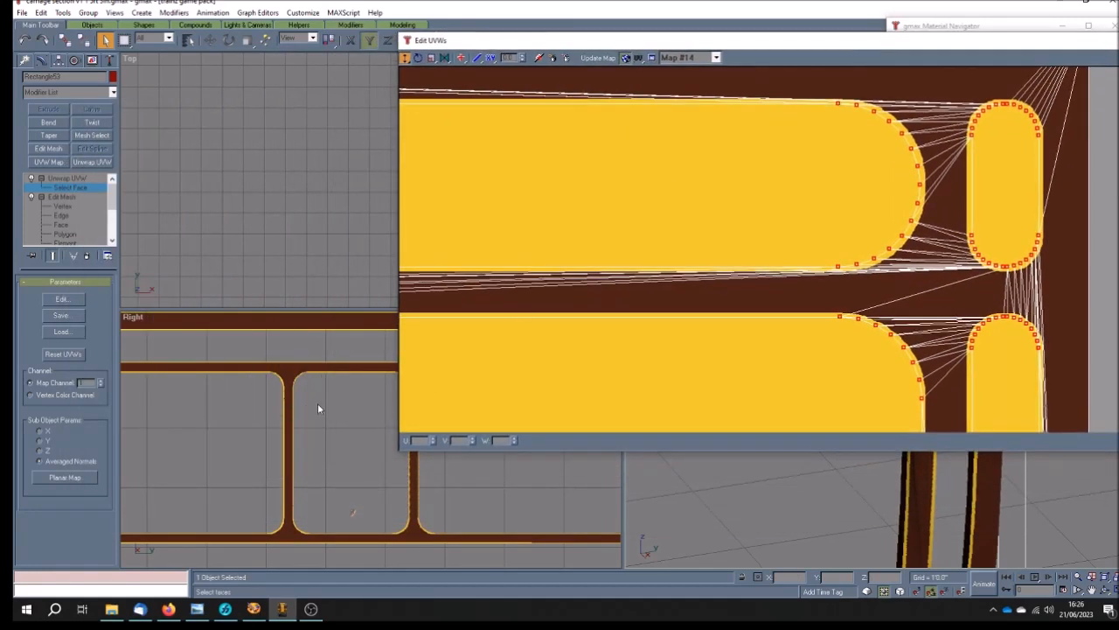
pyautogui.scroll(-4, 303, 398)
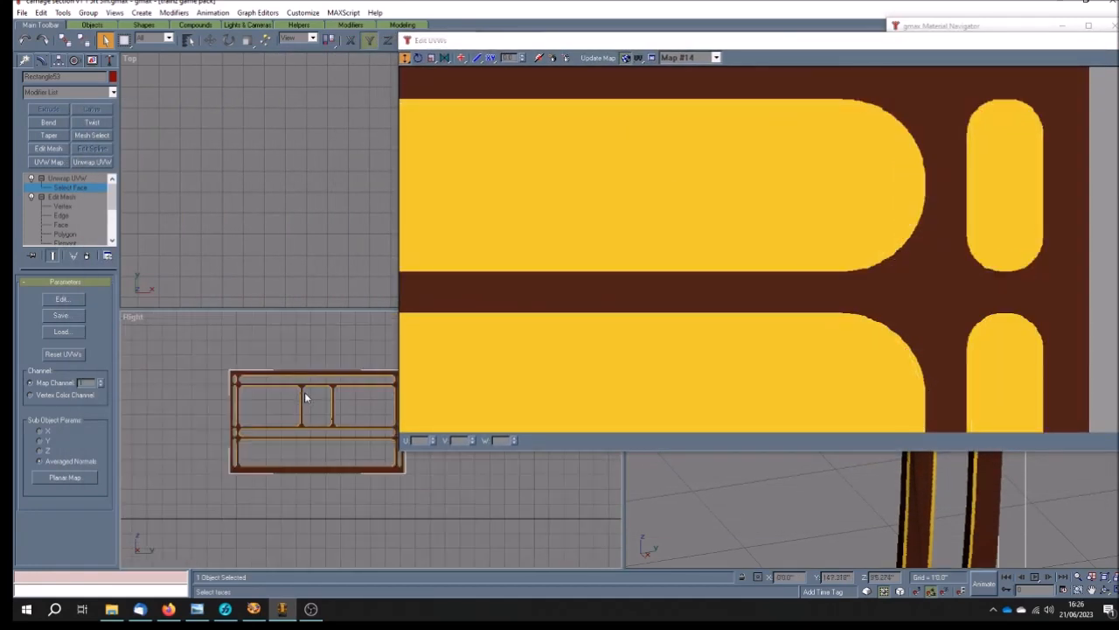
pyautogui.scroll(4, 388, 441)
pyautogui.scroll(4, 359, 453)
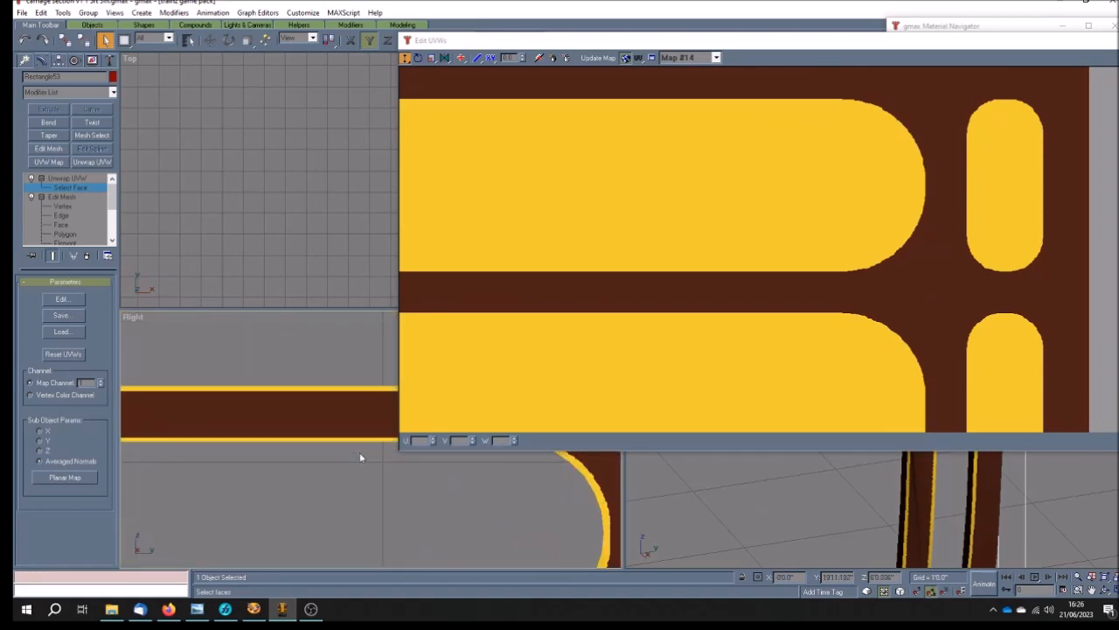
# Inspect the yellow lining along the raised frame's rails and around its panel corners at both ends in the Right view.
pyautogui.scroll(2, 306, 375)
pyautogui.scroll(-8, 306, 375)
pyautogui.scroll(4, 275, 350)
pyautogui.scroll(-3, 302, 328)
pyautogui.scroll(6, 295, 323)
pyautogui.scroll(-2, 294, 321)
pyautogui.scroll(1, 278, 325)
pyautogui.scroll(-1, 274, 329)
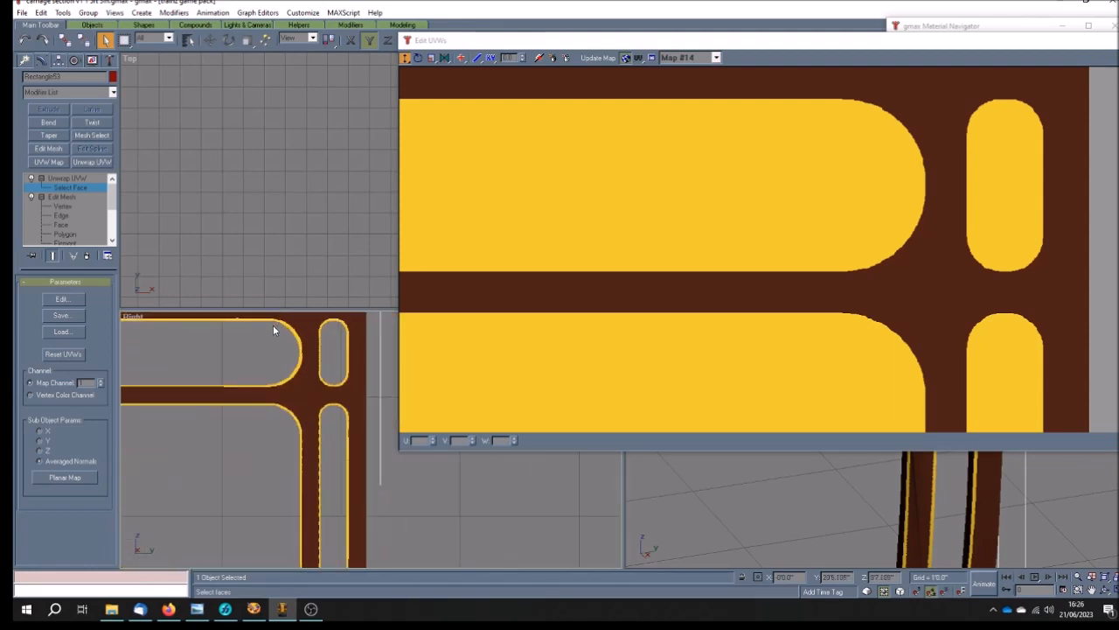
pyautogui.scroll(-4, 273, 328)
pyautogui.scroll(3, 223, 355)
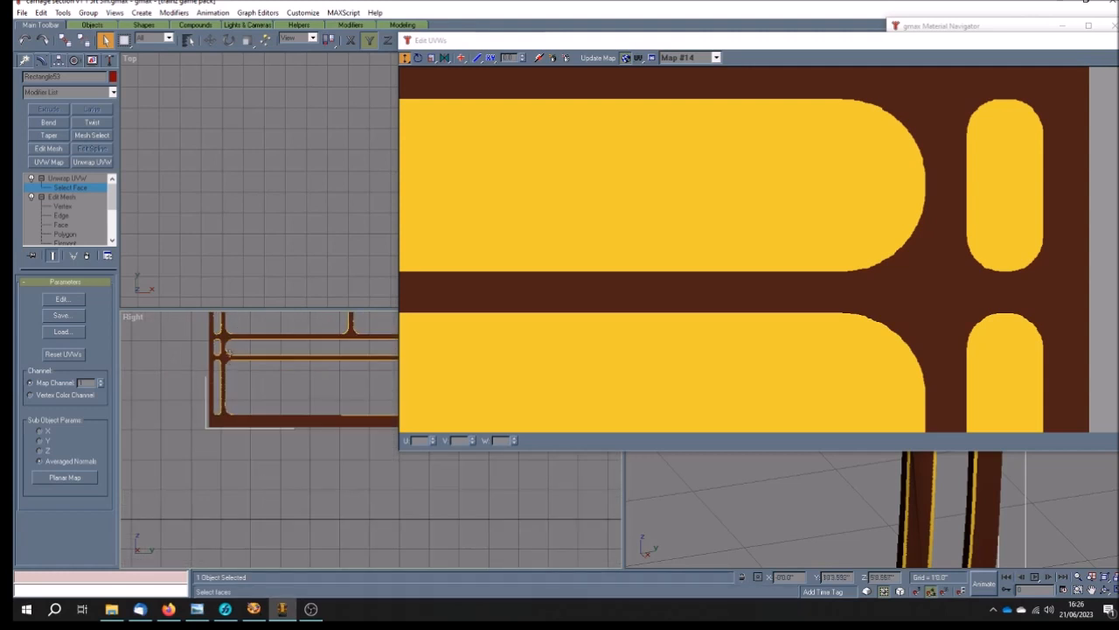
pyautogui.scroll(5, 226, 353)
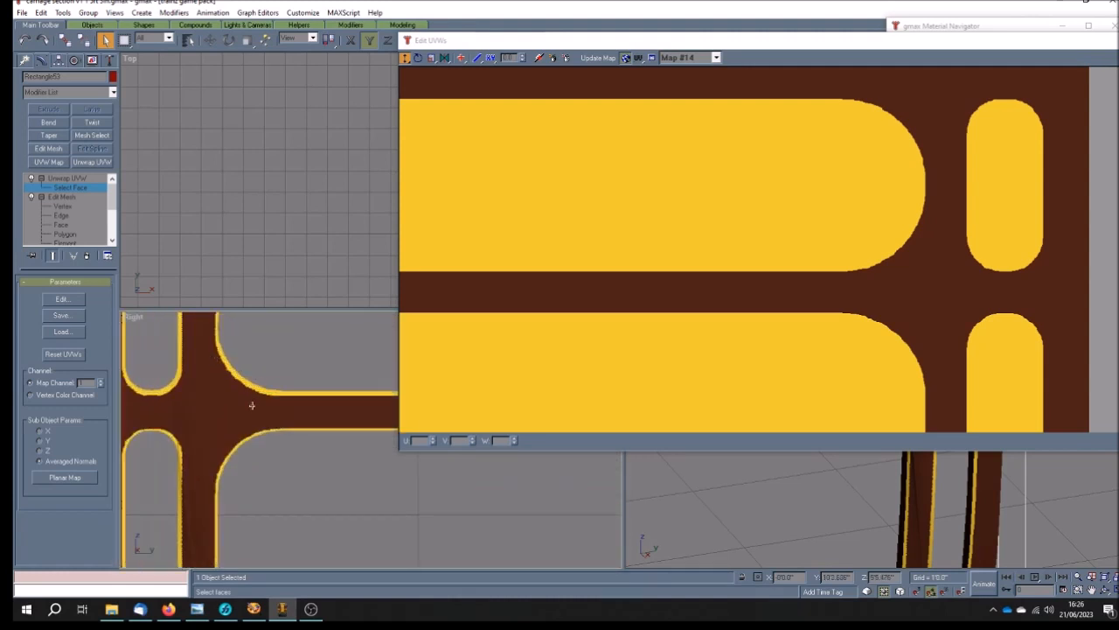
pyautogui.scroll(-3, 252, 405)
pyautogui.scroll(2, 252, 405)
pyautogui.scroll(-2, 342, 485)
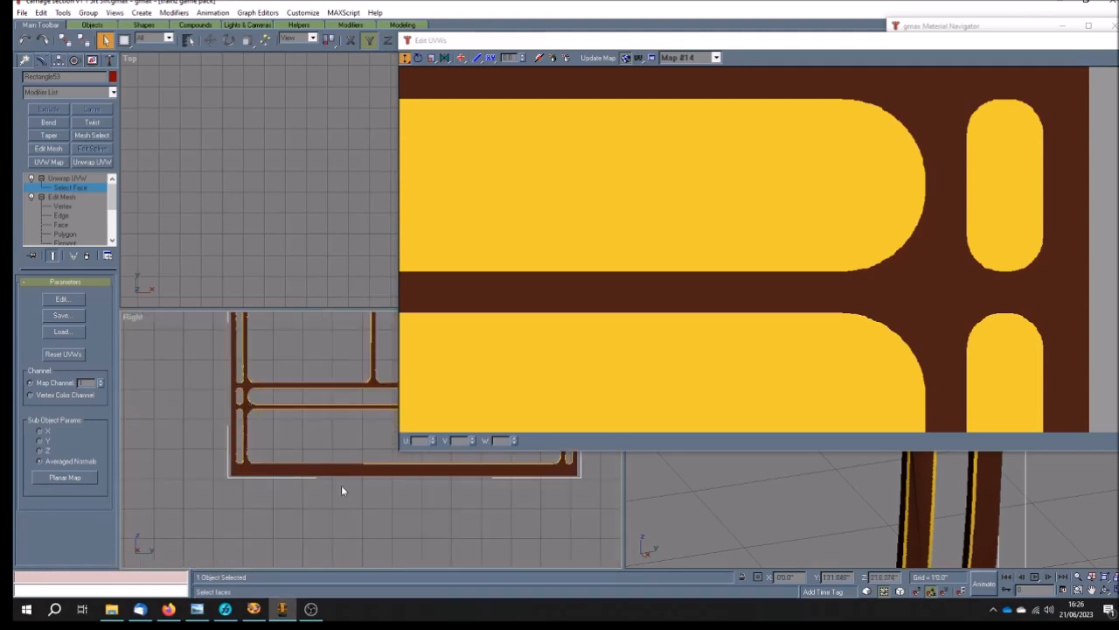
pyautogui.scroll(4, 443, 471)
pyautogui.scroll(3, 312, 450)
pyautogui.scroll(-4, 312, 450)
pyautogui.scroll(3, 322, 338)
pyautogui.scroll(-6, 319, 336)
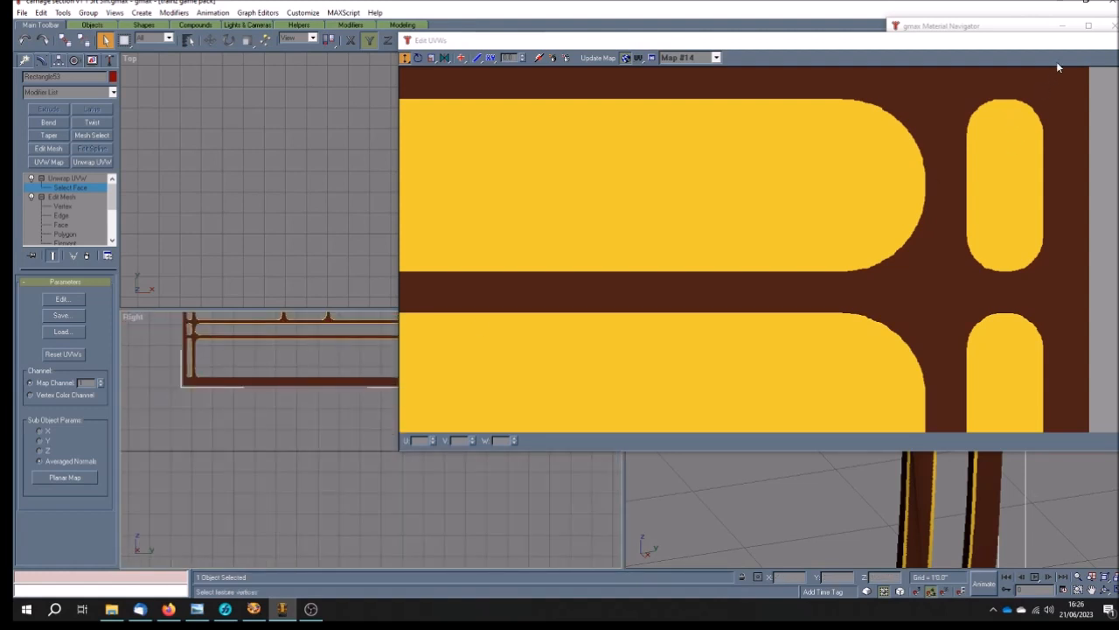
# Close the UVW editor and leave face selection in the raised frame's Unwrap UVW modifier.
pyautogui.moveTo(952, 46); pyautogui.dragTo(635, 94)
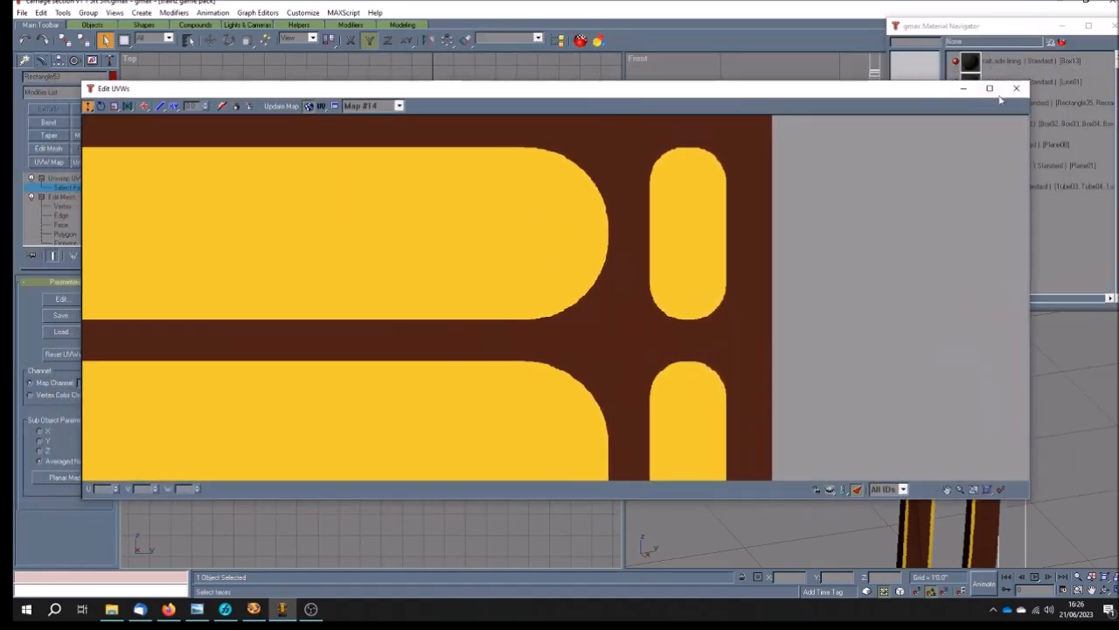
pyautogui.click(1020, 88)
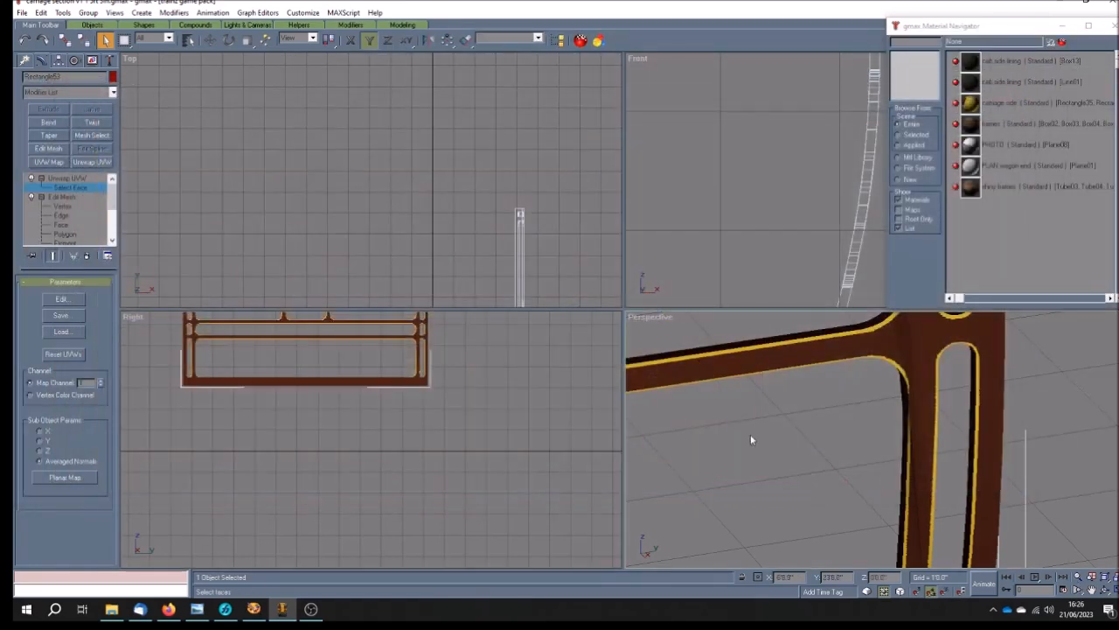
pyautogui.scroll(-10, 748, 440)
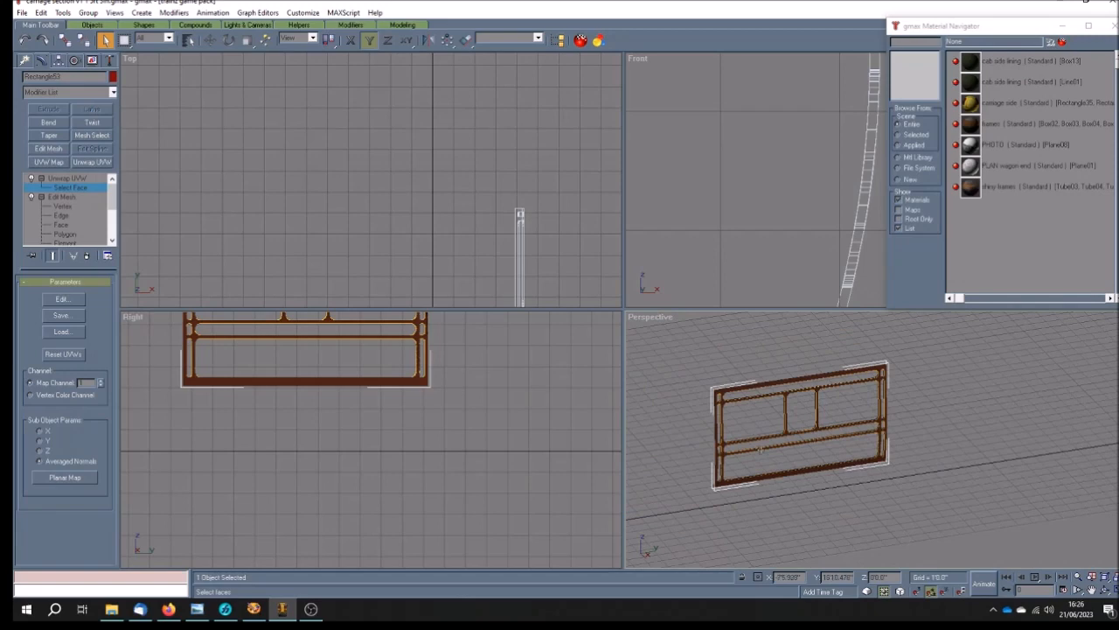
pyautogui.scroll(5, 761, 450)
pyautogui.scroll(-5, 761, 453)
pyautogui.click(85, 180)
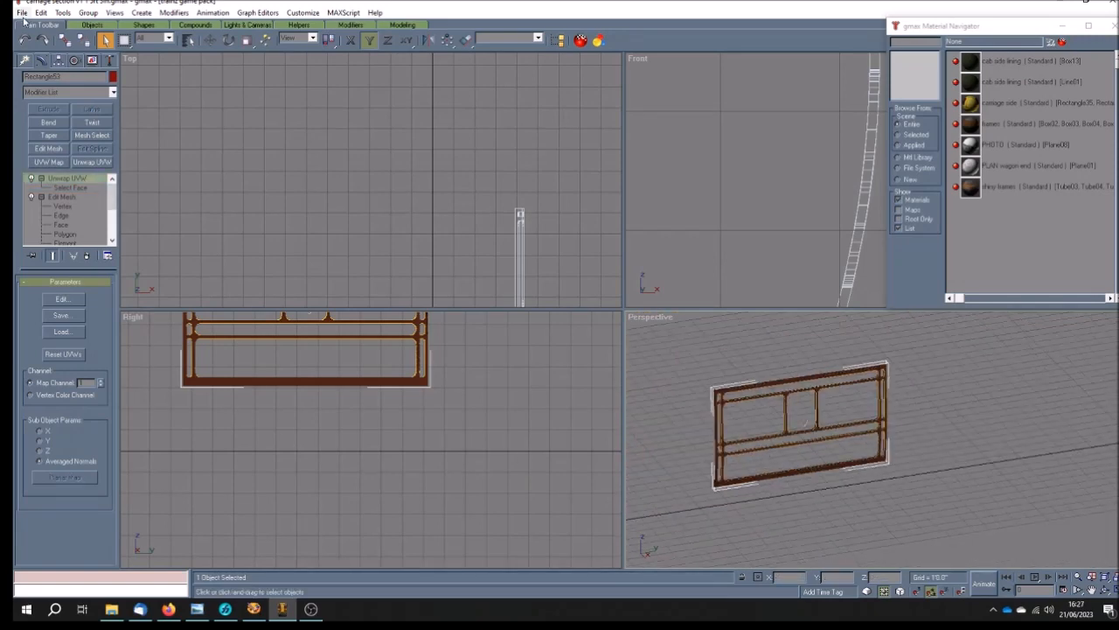
# Save the scene, and save it again as carriage section v1 2 5ft 3in.gmax, replacing the existing file.
pyautogui.click(22, 12)
pyautogui.click(35, 67)
pyautogui.click(22, 12)
pyautogui.click(46, 82)
pyautogui.click(107, 115)
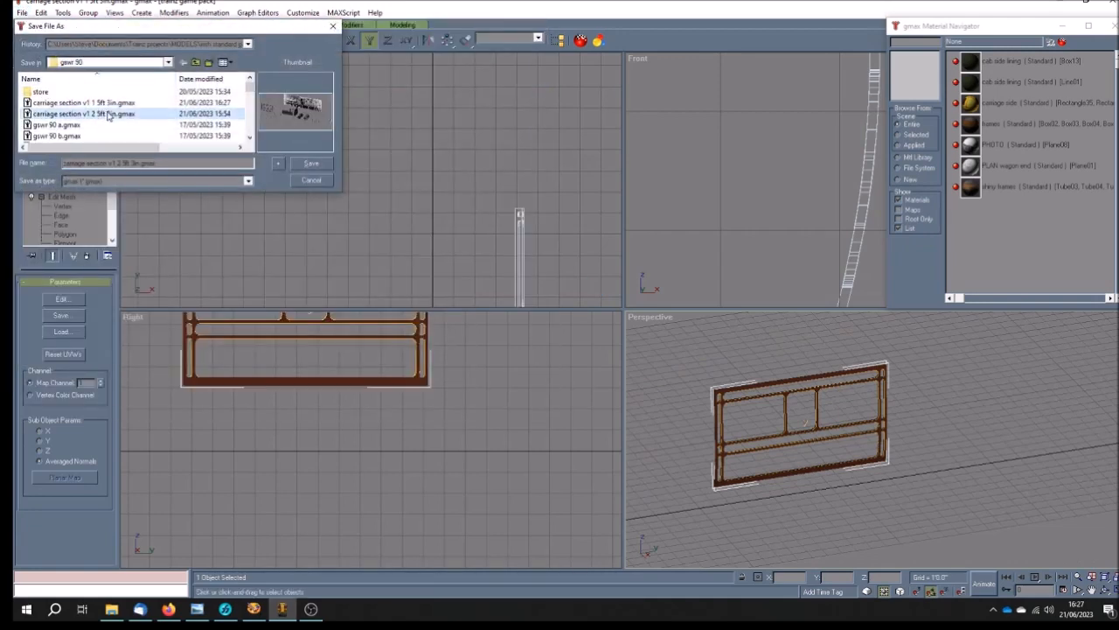
pyautogui.click(312, 165)
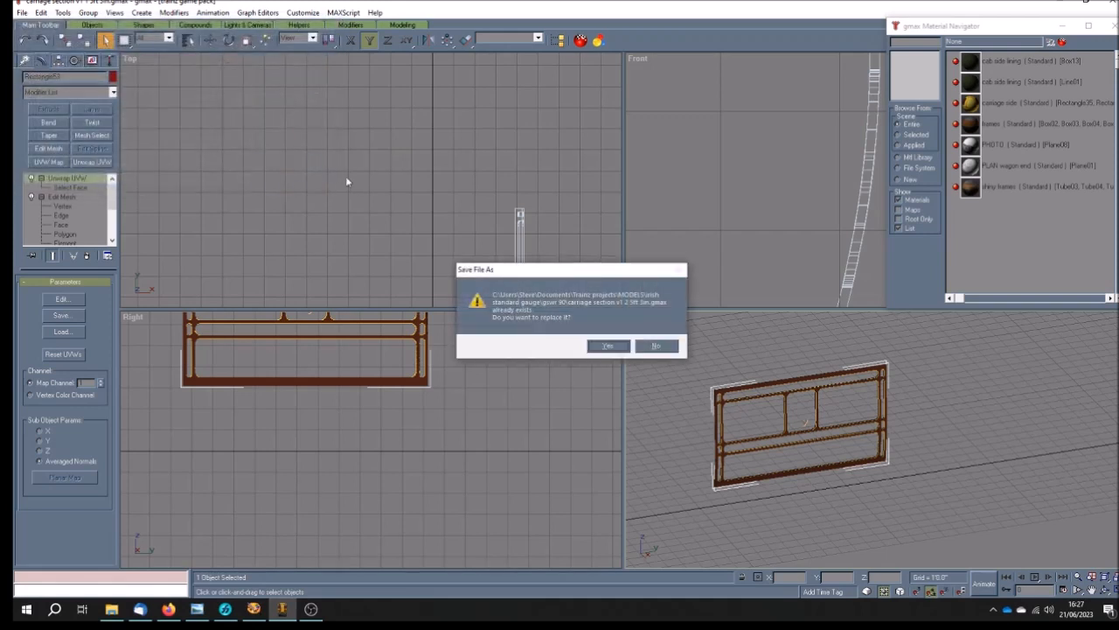
pyautogui.click(610, 346)
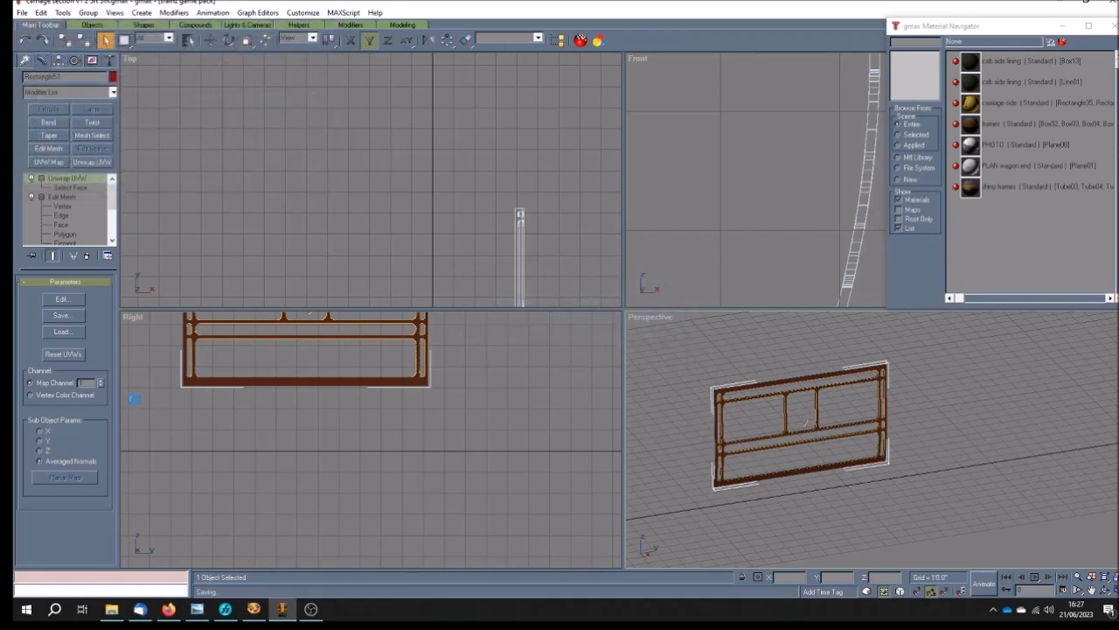
# Unhide all the hidden objects and clear the selection.
pyautogui.click(92, 60)
pyautogui.click(81, 368)
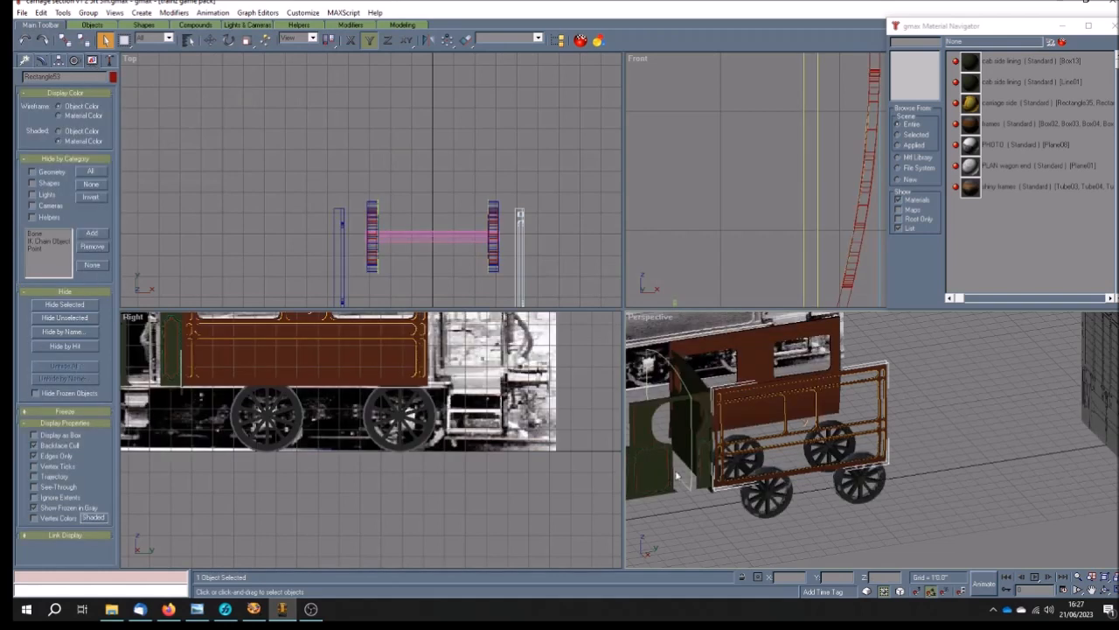
pyautogui.click(995, 481)
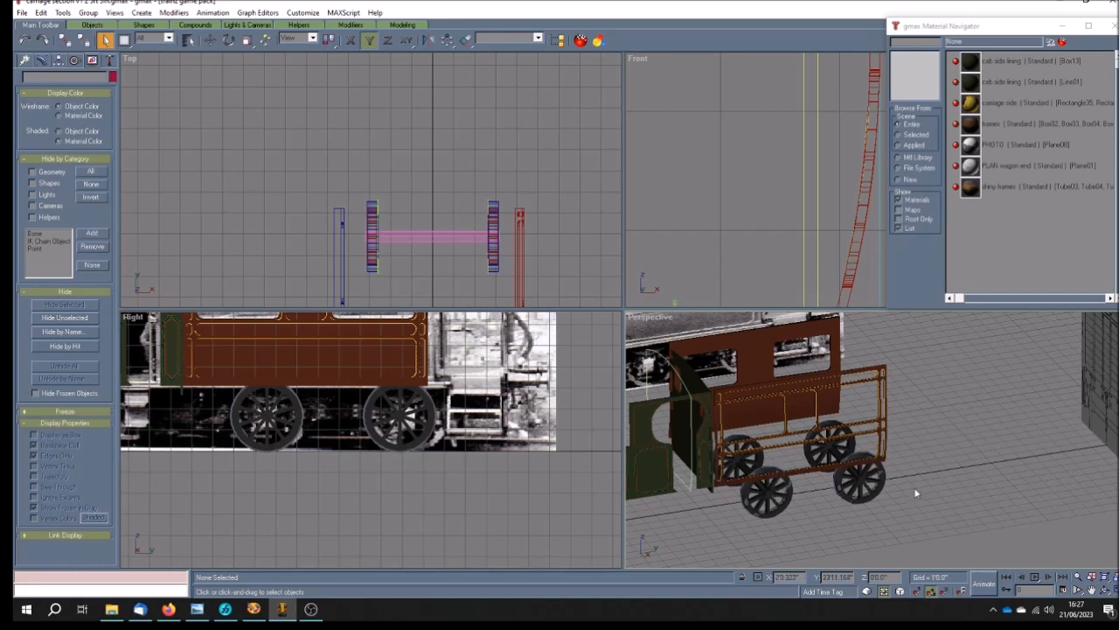
# Move the plain carriage side panel along X in the Front view, across the carriage to just inside the raised frame.
pyautogui.click(758, 368)
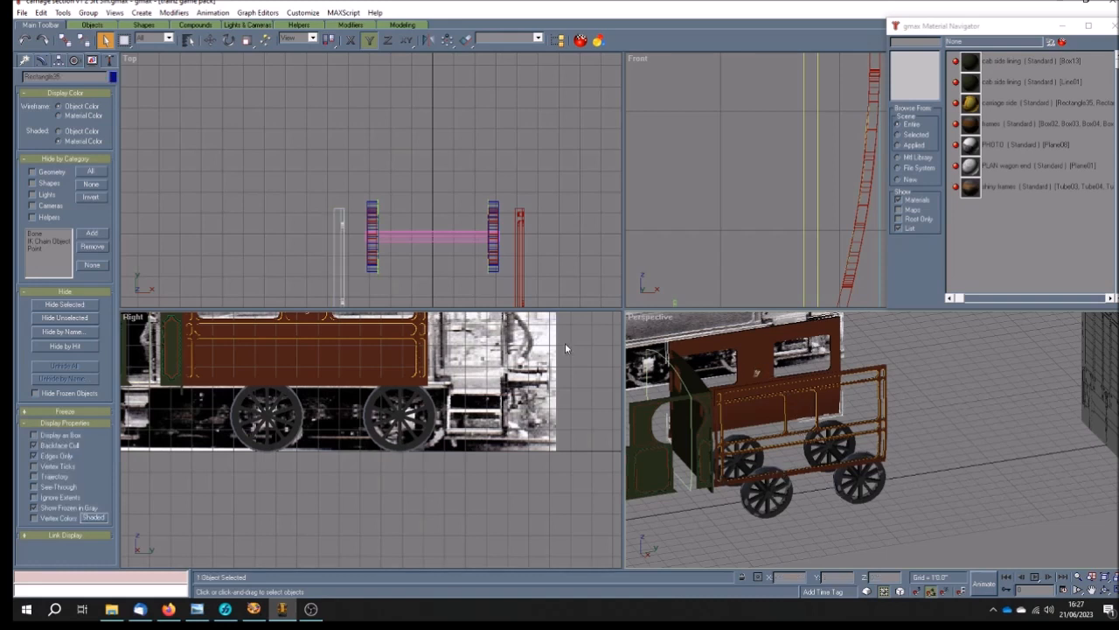
pyautogui.click(1091, 592)
pyautogui.scroll(-6, 753, 172)
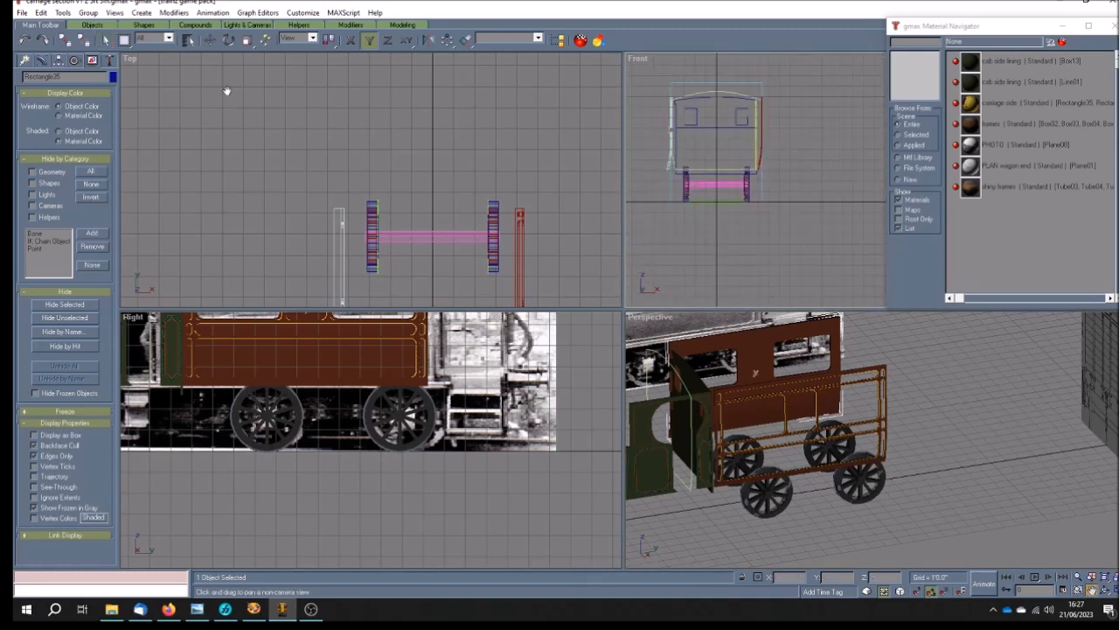
pyautogui.click(210, 40)
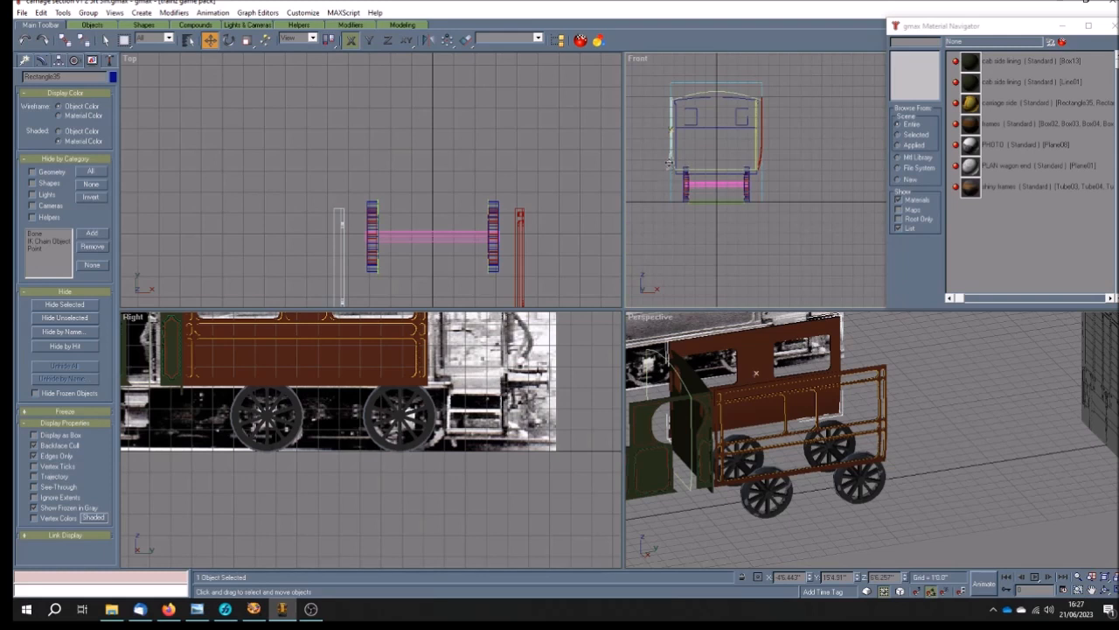
pyautogui.moveTo(669, 164); pyautogui.dragTo(750, 174)
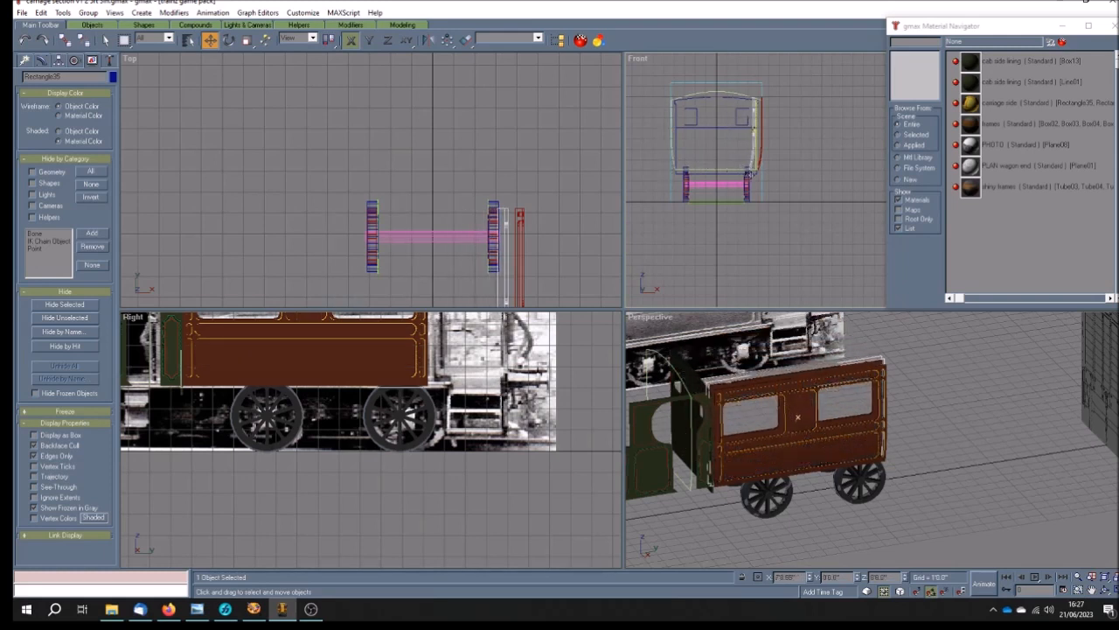
# Fine-position the side panel along X so its outer face meets the raised frame's inner face, then deselect it.
pyautogui.scroll(8, 755, 102)
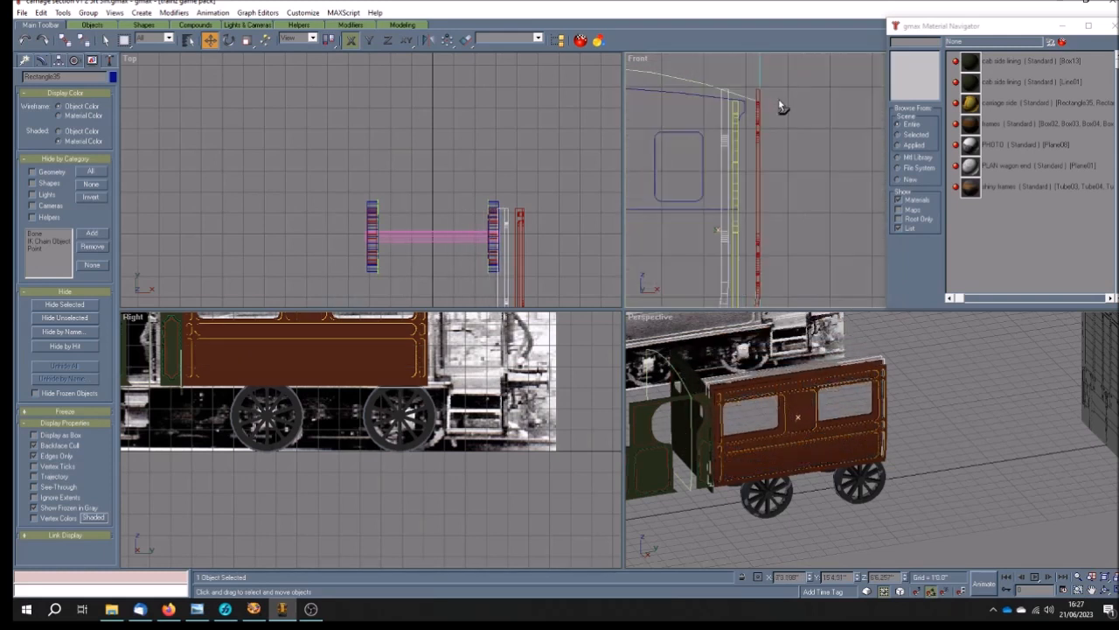
pyautogui.scroll(-3, 760, 182)
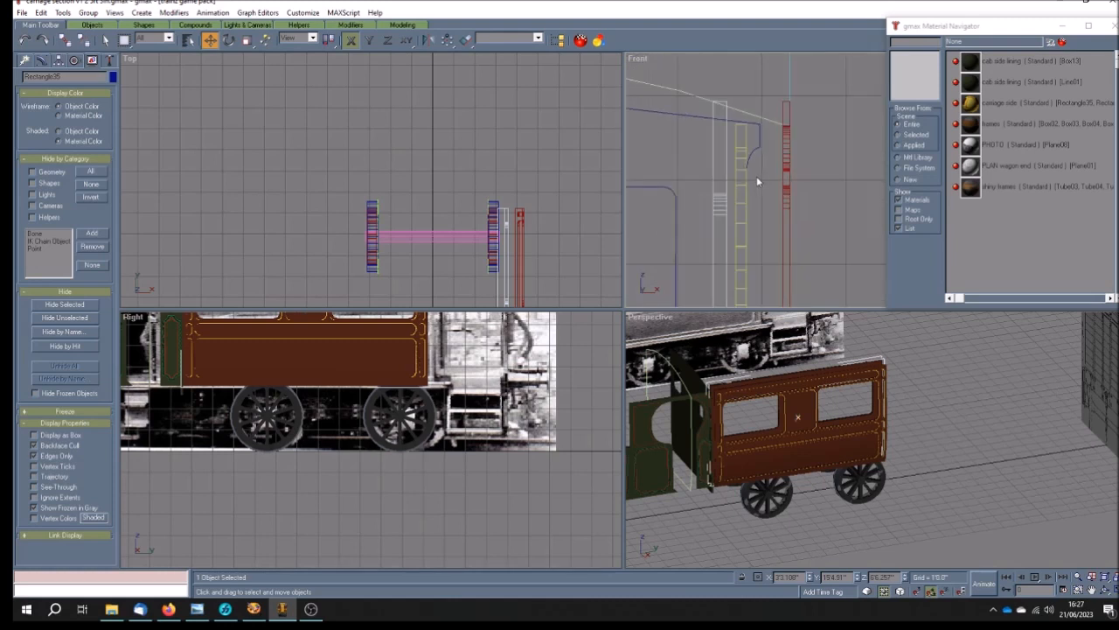
pyautogui.moveTo(721, 215); pyautogui.dragTo(773, 218)
pyautogui.scroll(6, 783, 206)
pyautogui.moveTo(762, 190); pyautogui.dragTo(775, 200)
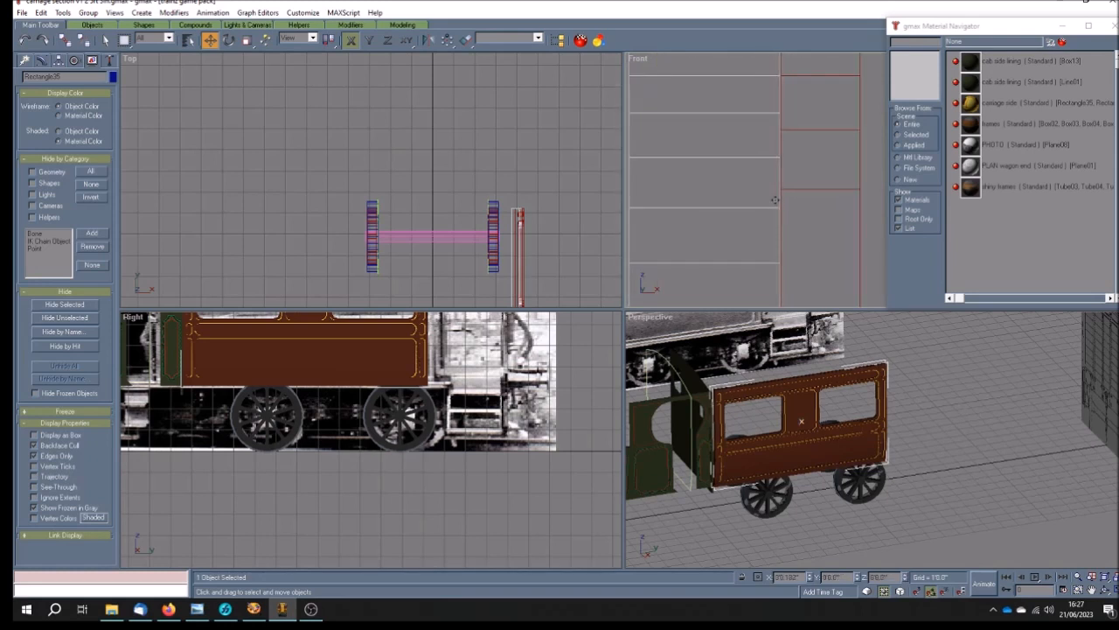
pyautogui.scroll(3, 789, 200)
pyautogui.moveTo(719, 168); pyautogui.dragTo(721, 171)
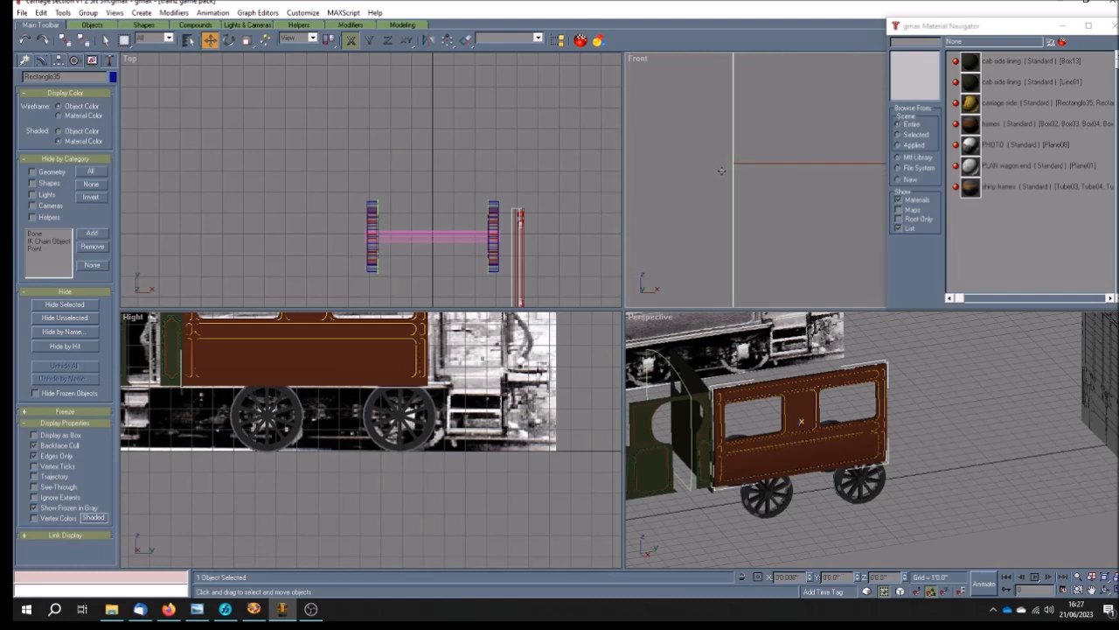
pyautogui.moveTo(721, 170); pyautogui.dragTo(720, 173)
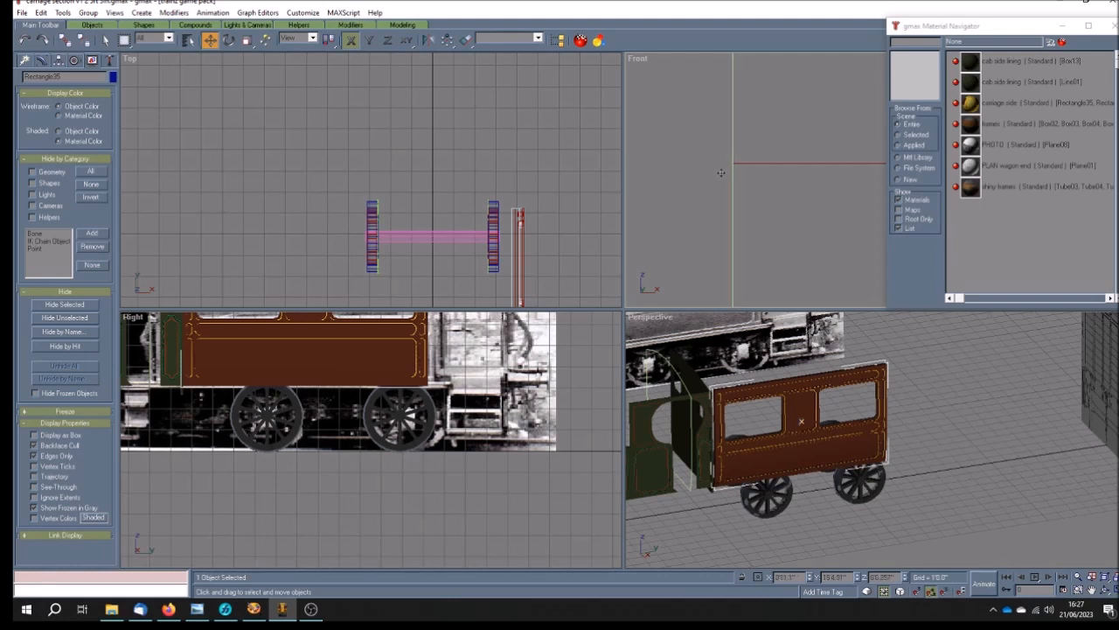
pyautogui.click(971, 479)
# Examine the assembled carriage side's lining and window openings up close in an enlarged Perspective view.
pyautogui.click(1092, 589)
pyautogui.moveTo(798, 458); pyautogui.dragTo(868, 415)
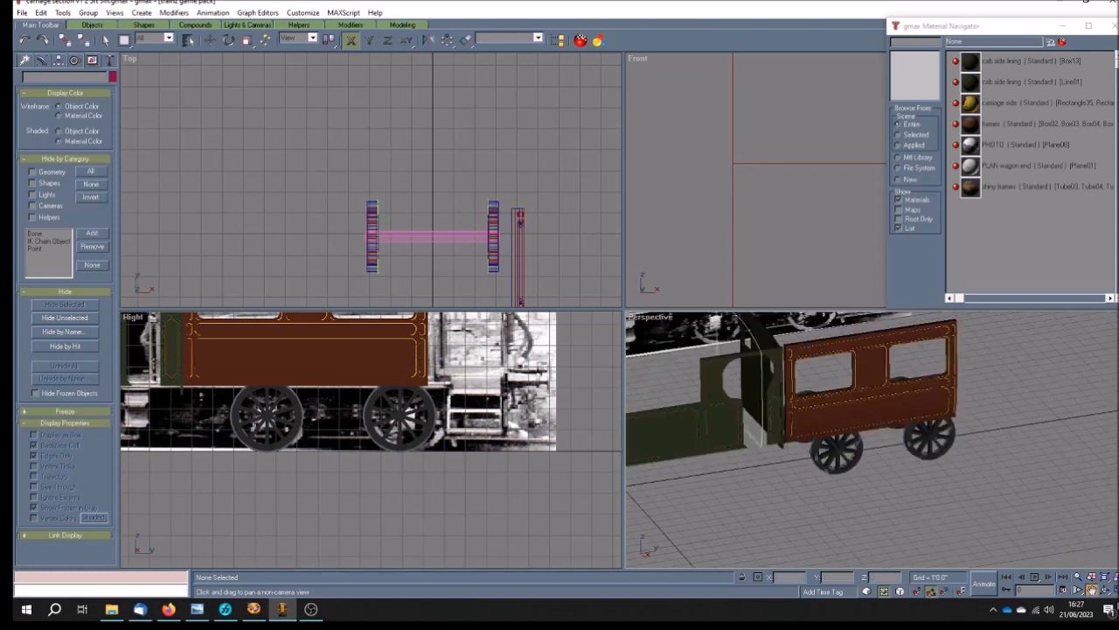
pyautogui.press('w')
pyautogui.moveTo(595, 320); pyautogui.dragTo(589, 355)
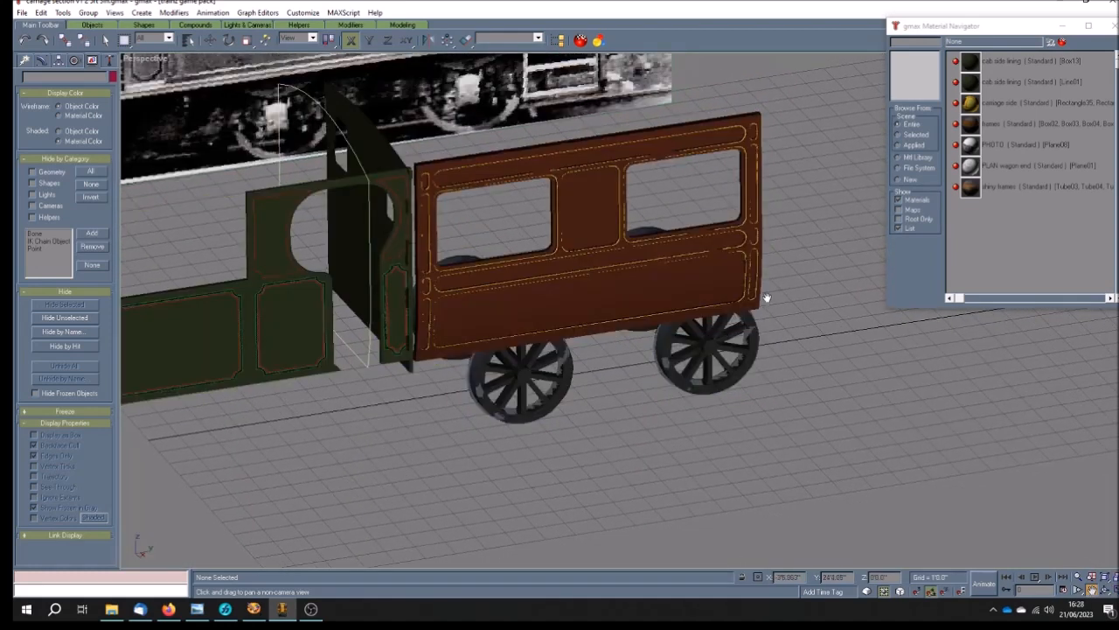
pyautogui.scroll(5, 766, 300)
pyautogui.scroll(-5, 764, 293)
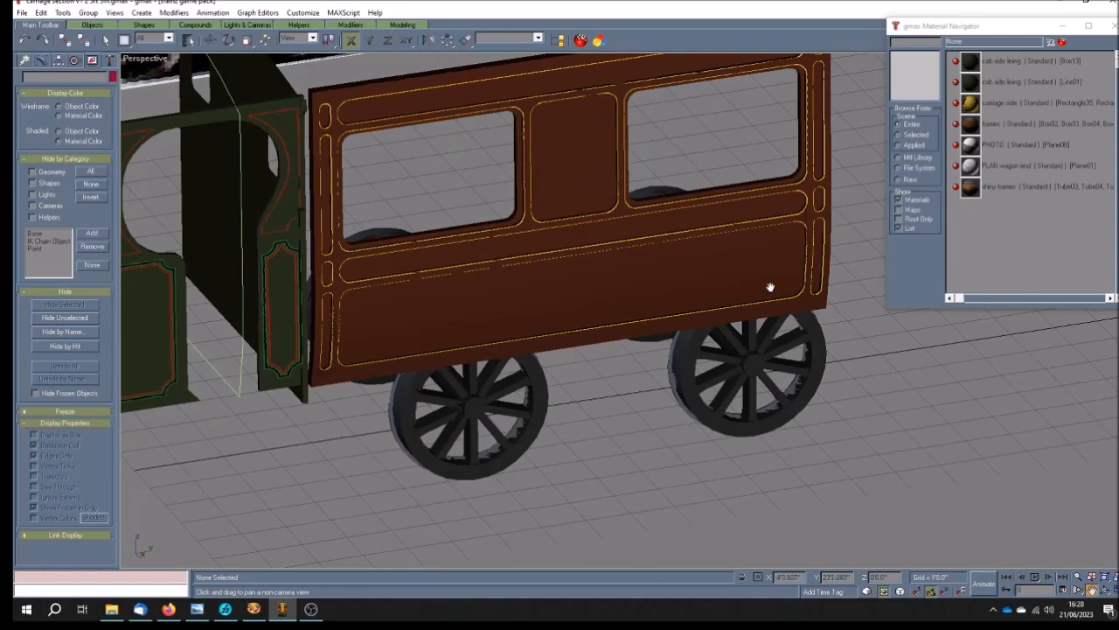
pyautogui.scroll(3, 684, 292)
pyautogui.scroll(4, 716, 258)
pyautogui.scroll(-1, 716, 258)
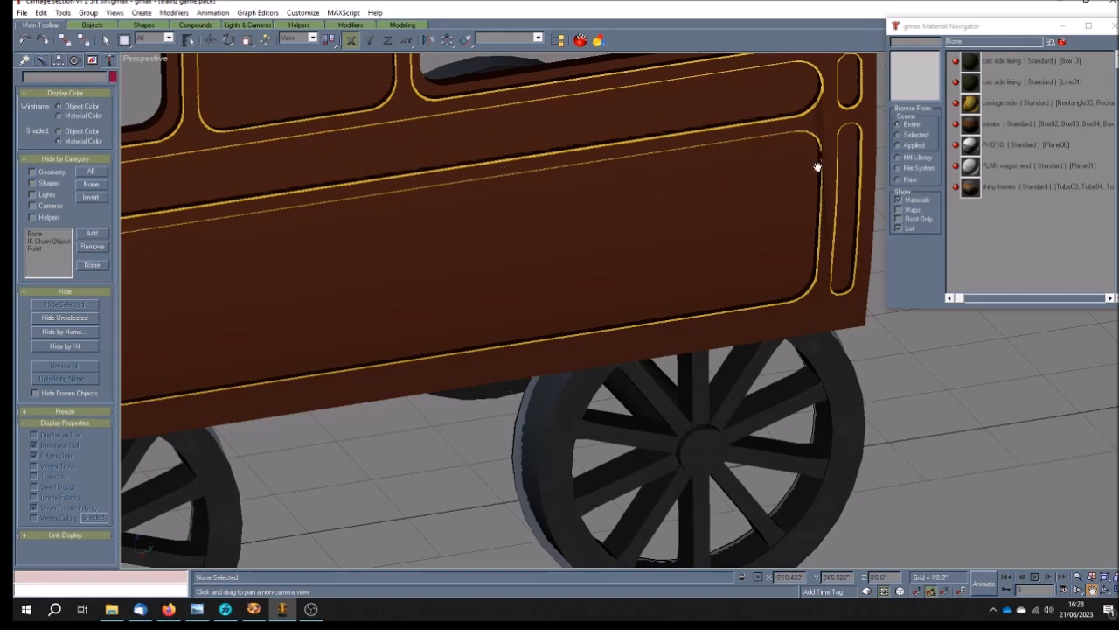
pyautogui.scroll(-6, 693, 213)
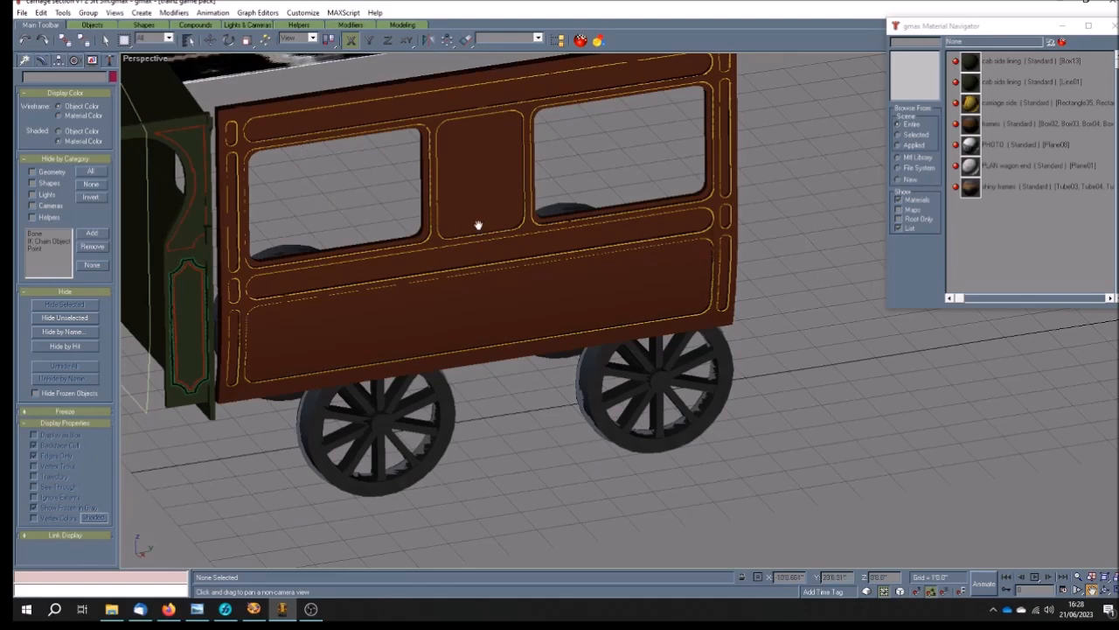
# Examine the carriage side, cab sheets and wheels from the rear alongside the reference locomotive photo.
pyautogui.click(1103, 590)
pyautogui.moveTo(597, 353); pyautogui.dragTo(703, 354)
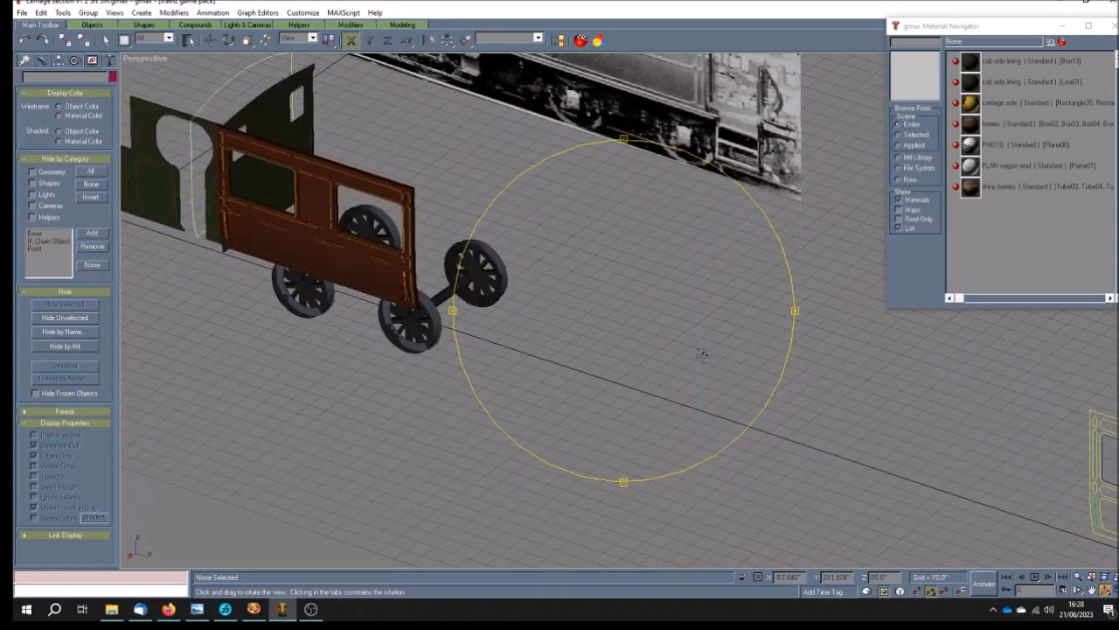
pyautogui.click(1091, 591)
pyautogui.moveTo(283, 253); pyautogui.dragTo(494, 319)
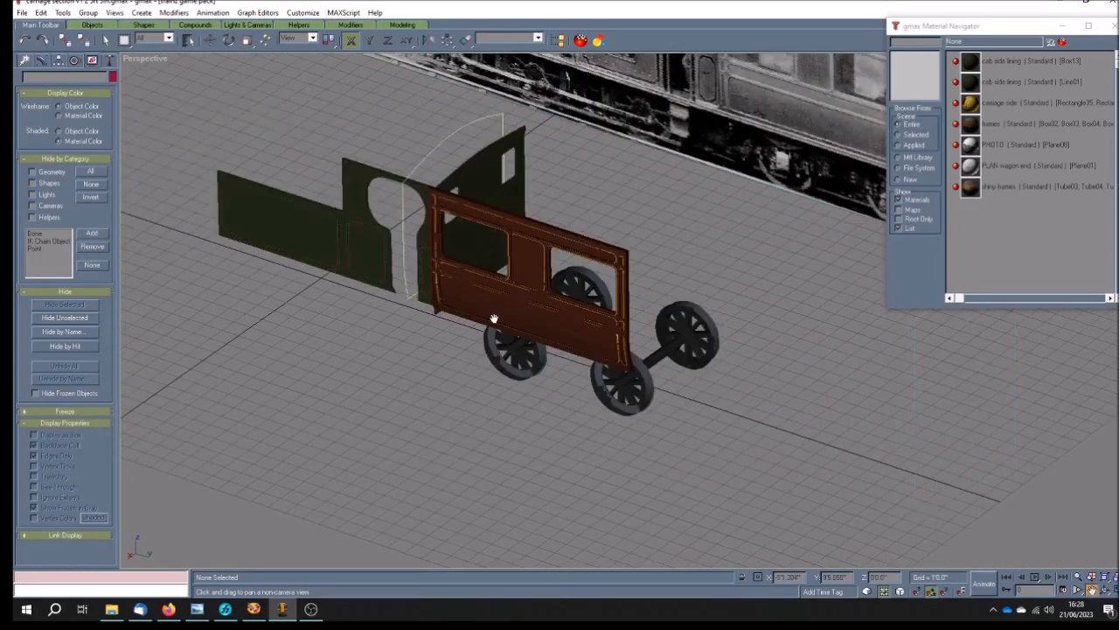
pyautogui.scroll(-4, 549, 291)
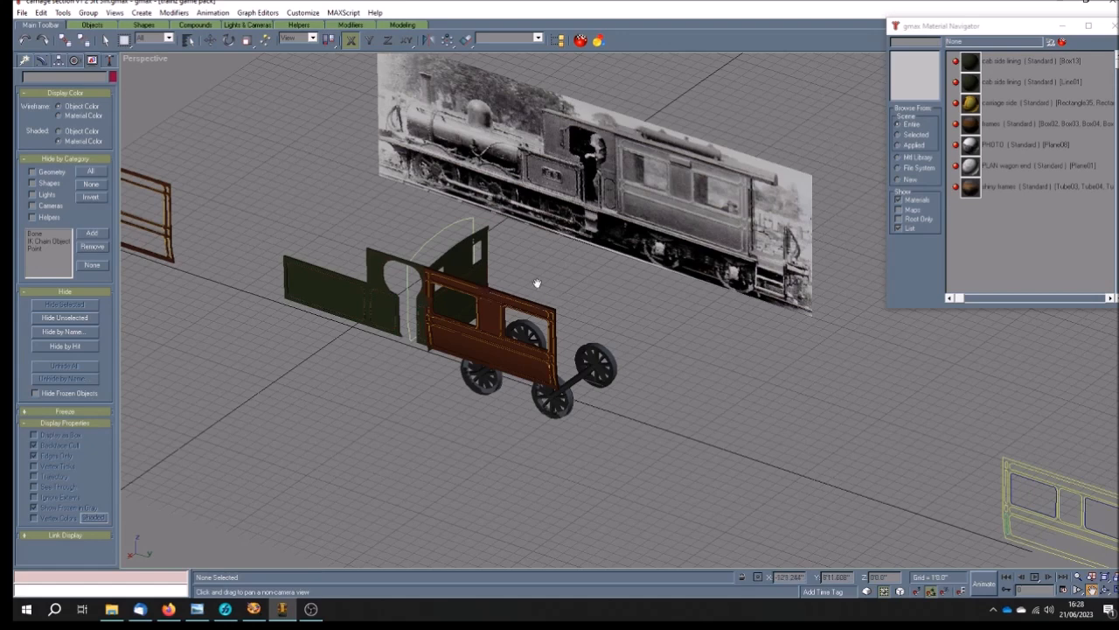
pyautogui.moveTo(609, 313); pyautogui.dragTo(598, 311)
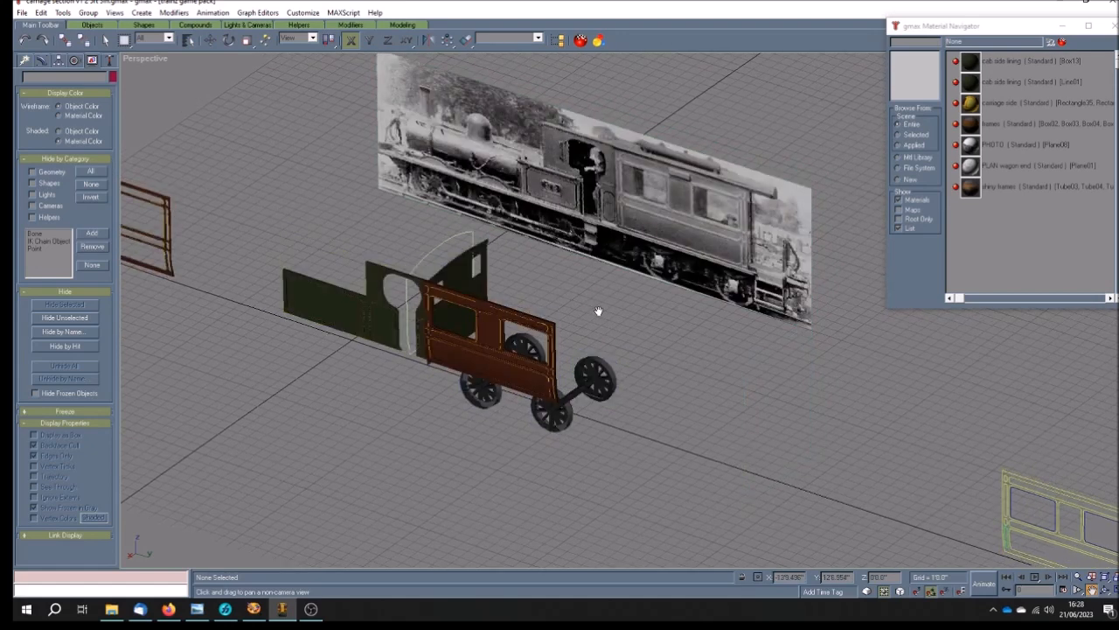
pyautogui.scroll(1, 607, 256)
pyautogui.scroll(-1, 607, 256)
pyautogui.moveTo(486, 298); pyautogui.dragTo(535, 299)
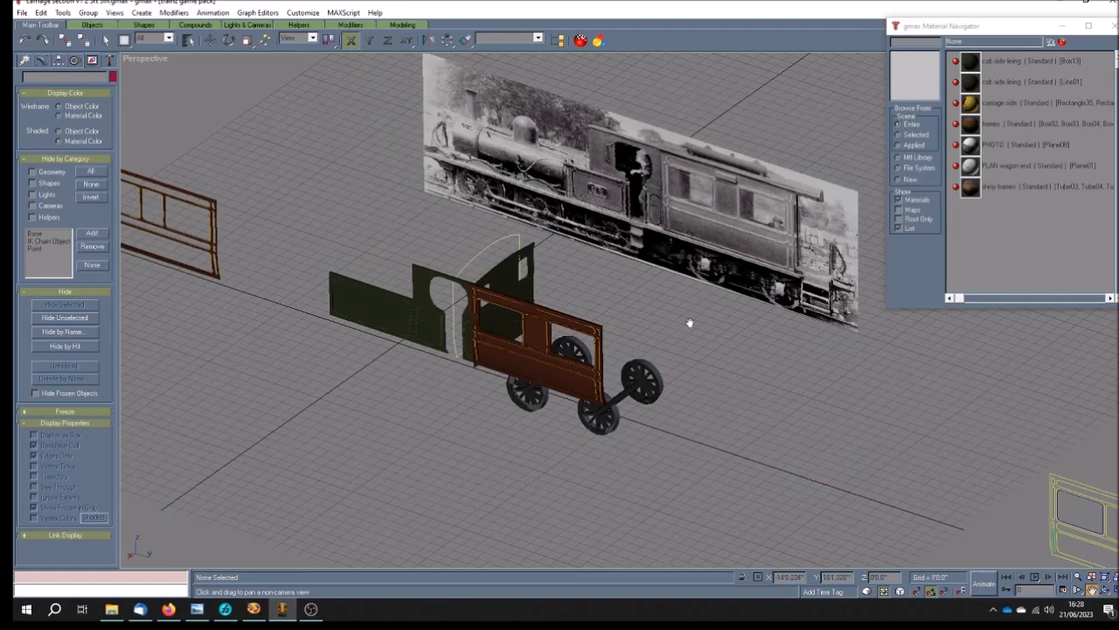
pyautogui.moveTo(674, 323); pyautogui.dragTo(630, 328)
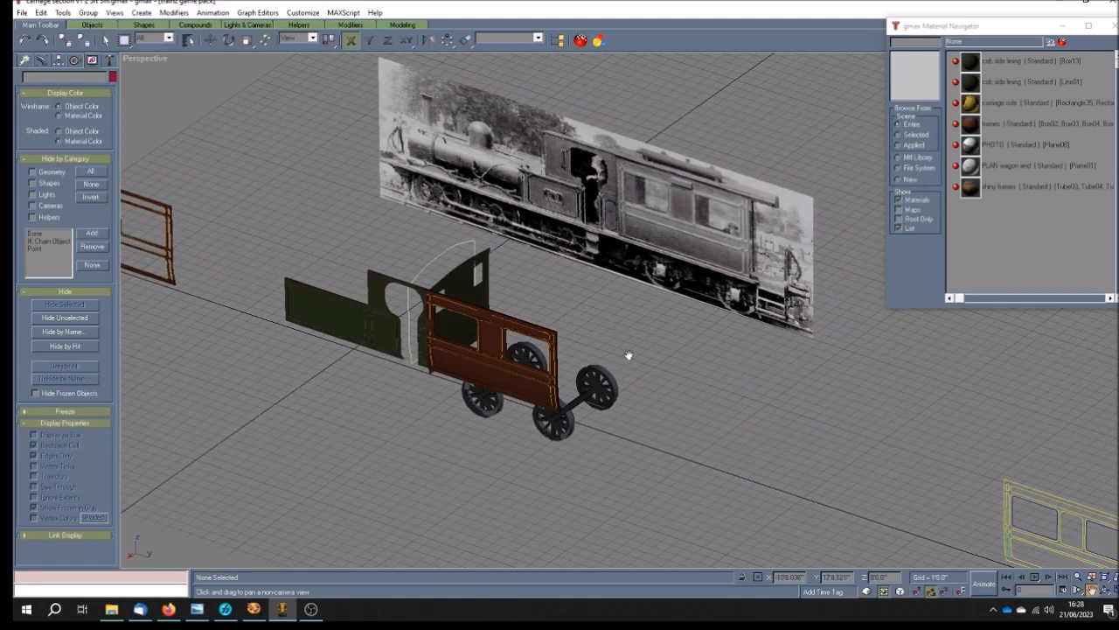
pyautogui.moveTo(600, 350); pyautogui.dragTo(611, 332)
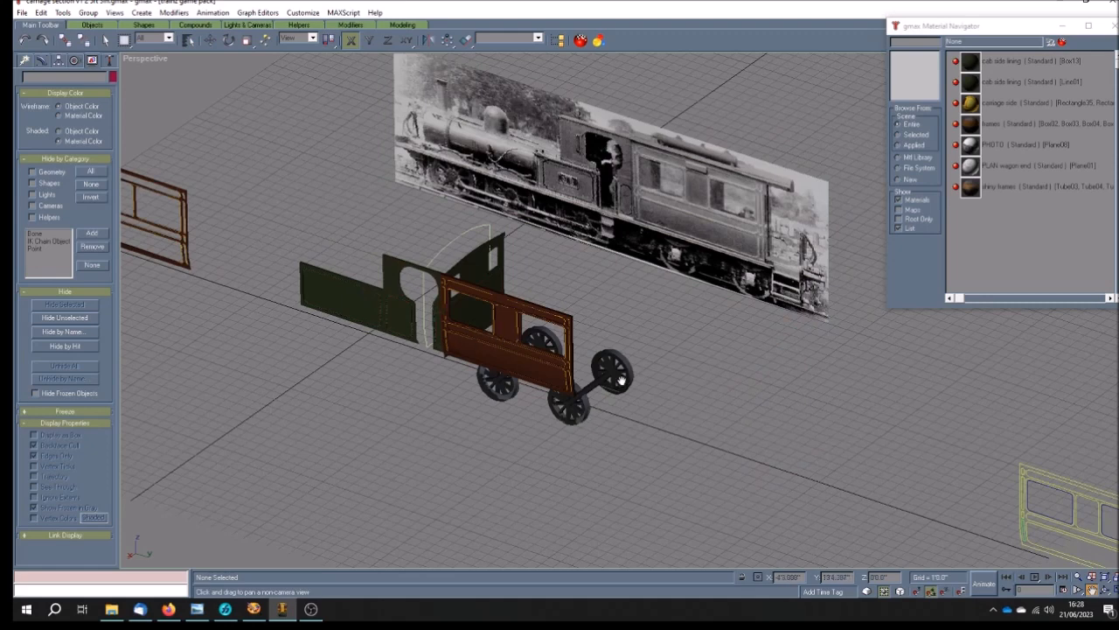
# Examine the yellow lining and panel recesses at the carriage side's rear lower corner, above the rear wheels, up close in the Perspective view.
pyautogui.scroll(-3, 639, 338)
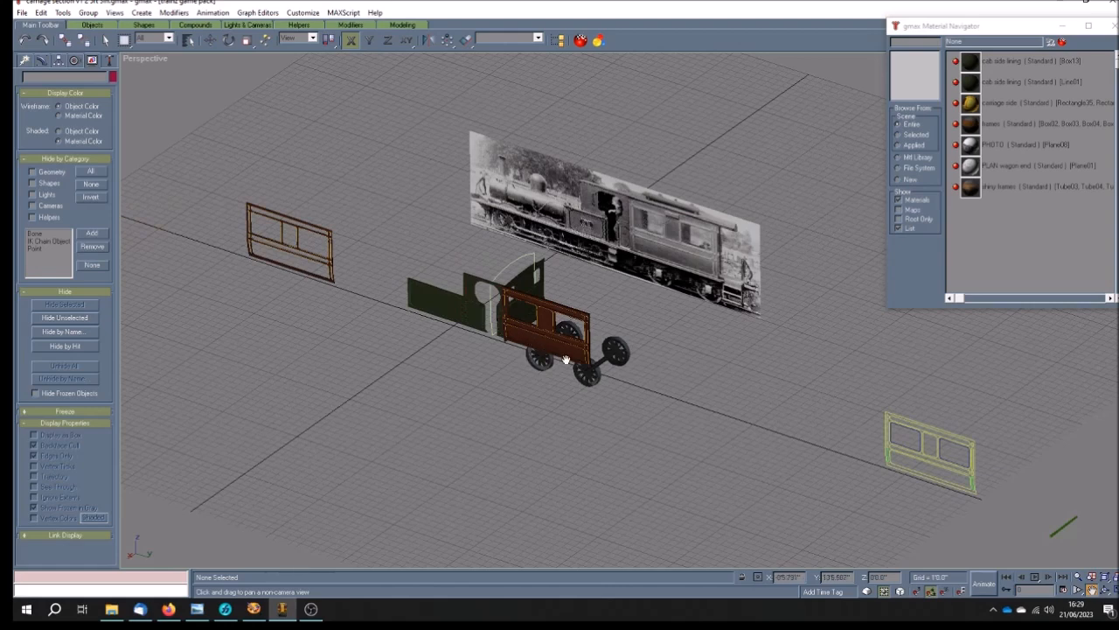
pyautogui.scroll(4, 582, 364)
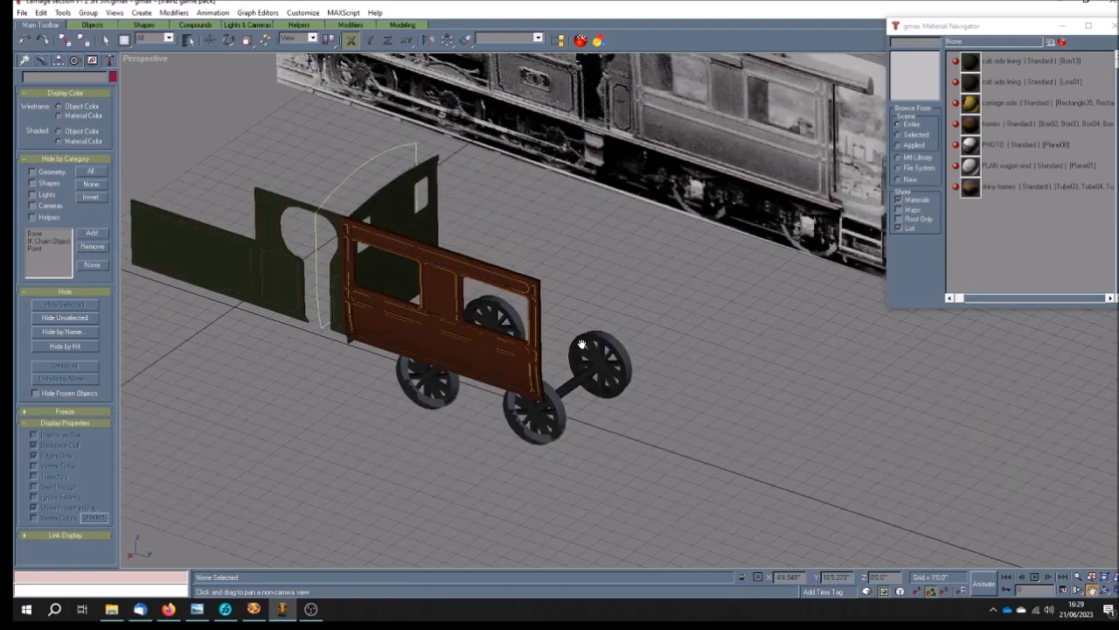
pyautogui.moveTo(528, 370); pyautogui.dragTo(559, 311)
pyautogui.scroll(5, 565, 334)
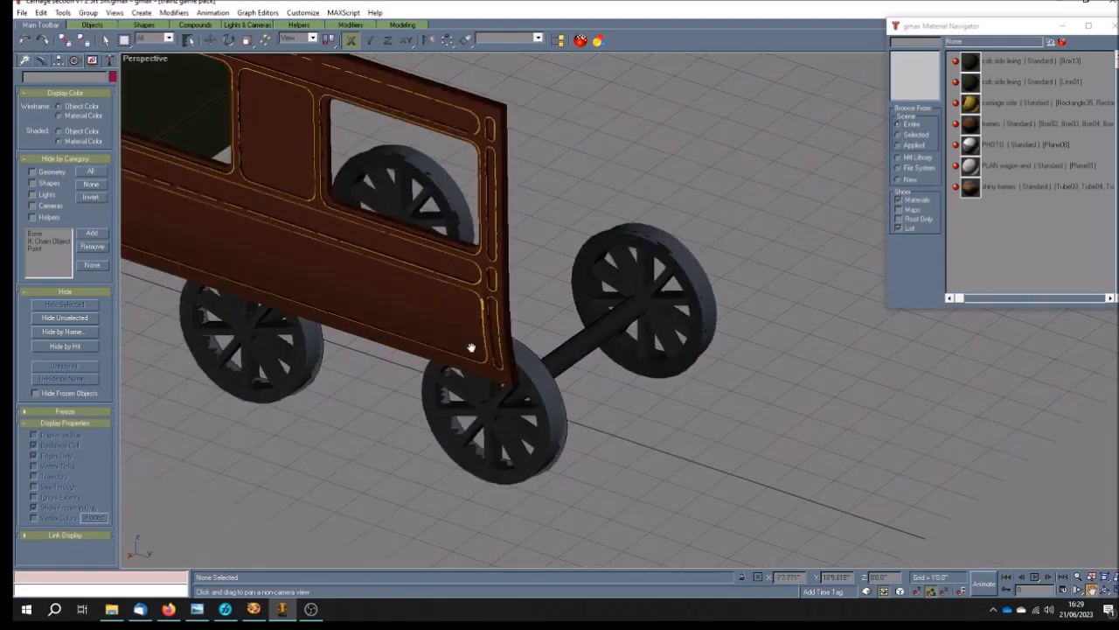
pyautogui.moveTo(420, 342); pyautogui.dragTo(450, 332)
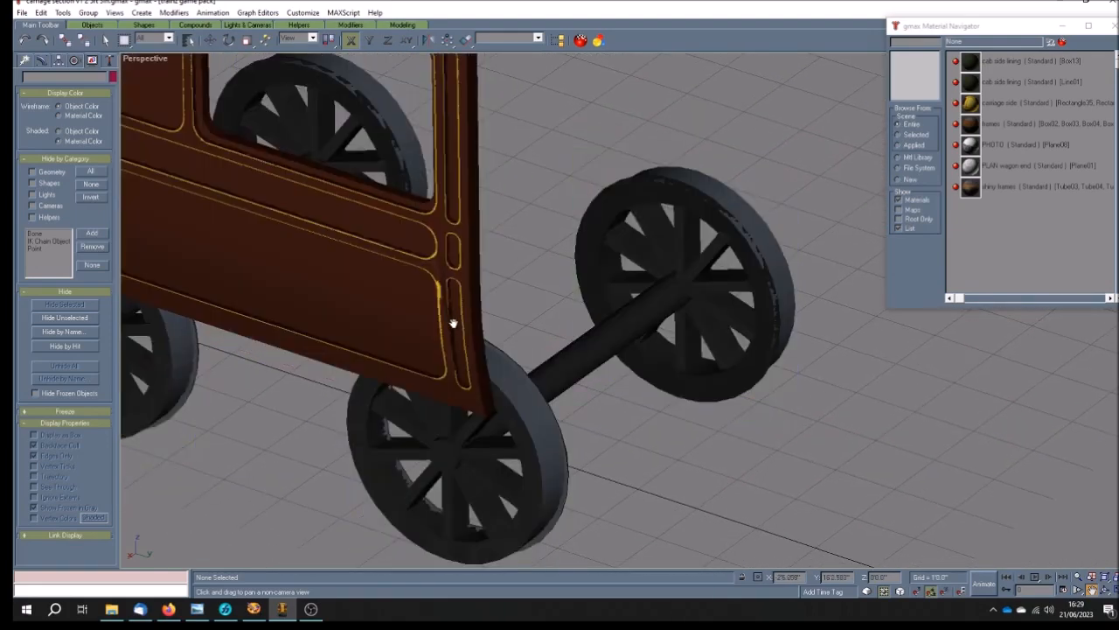
pyautogui.scroll(4, 446, 269)
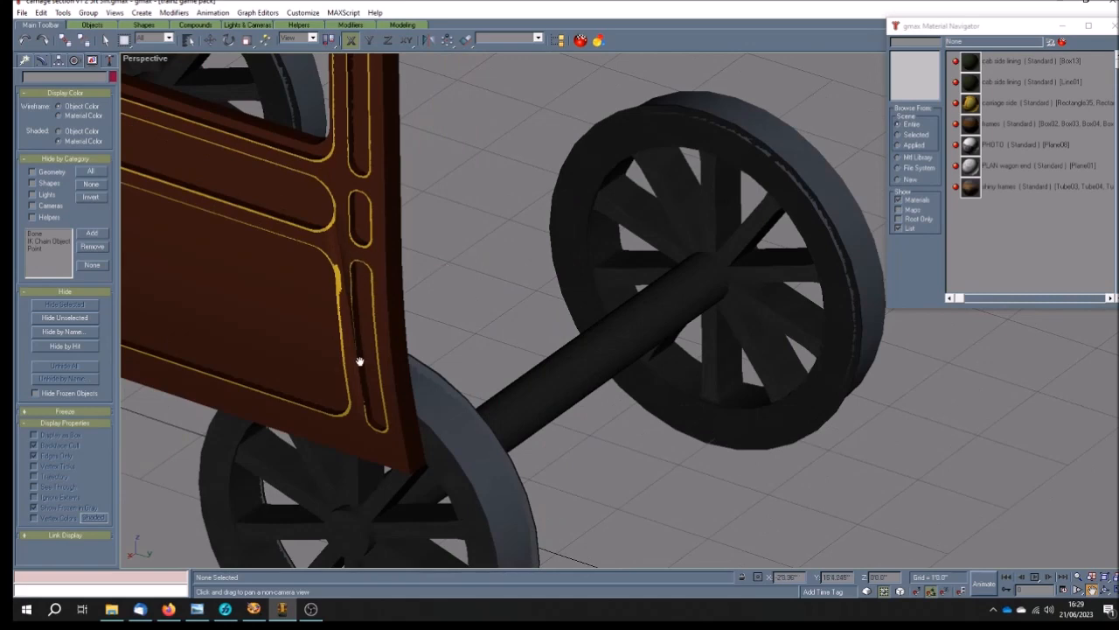
pyautogui.moveTo(338, 301); pyautogui.dragTo(658, 319)
pyautogui.scroll(-2, 429, 301)
pyautogui.moveTo(546, 319); pyautogui.dragTo(610, 330)
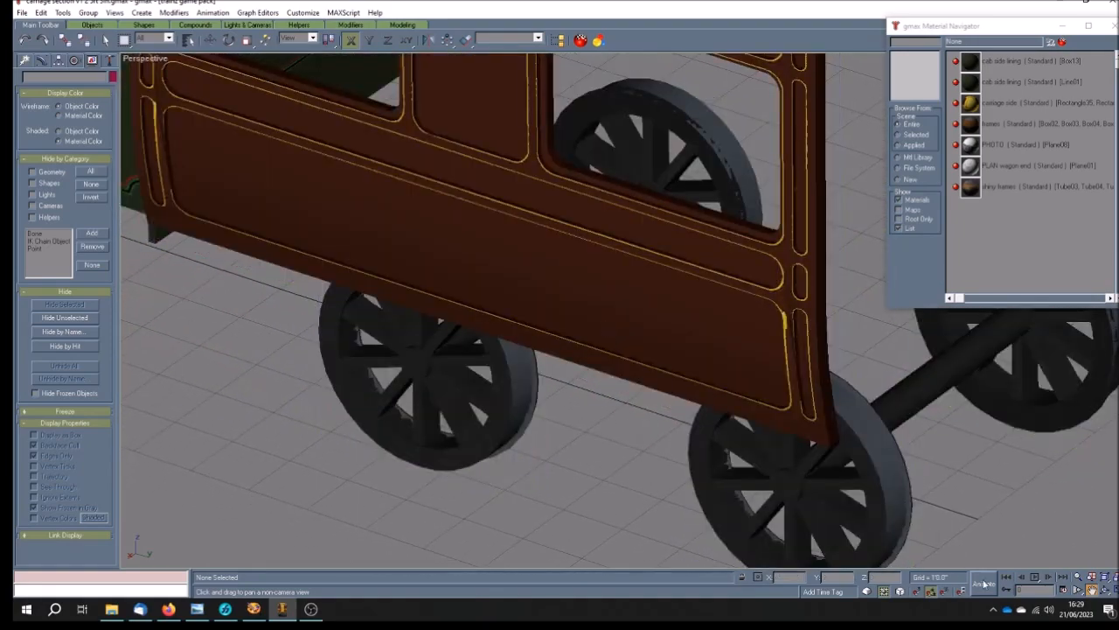
# Examine the carriage side's lower panels and lining nearly side-on, especially the end adjoining the green lined cab sheet.
pyautogui.click(1105, 591)
pyautogui.moveTo(648, 398)
pyautogui.mouseDown()
pyautogui.moveTo(670, 415)
pyautogui.moveTo(670, 404)
pyautogui.mouseUp()
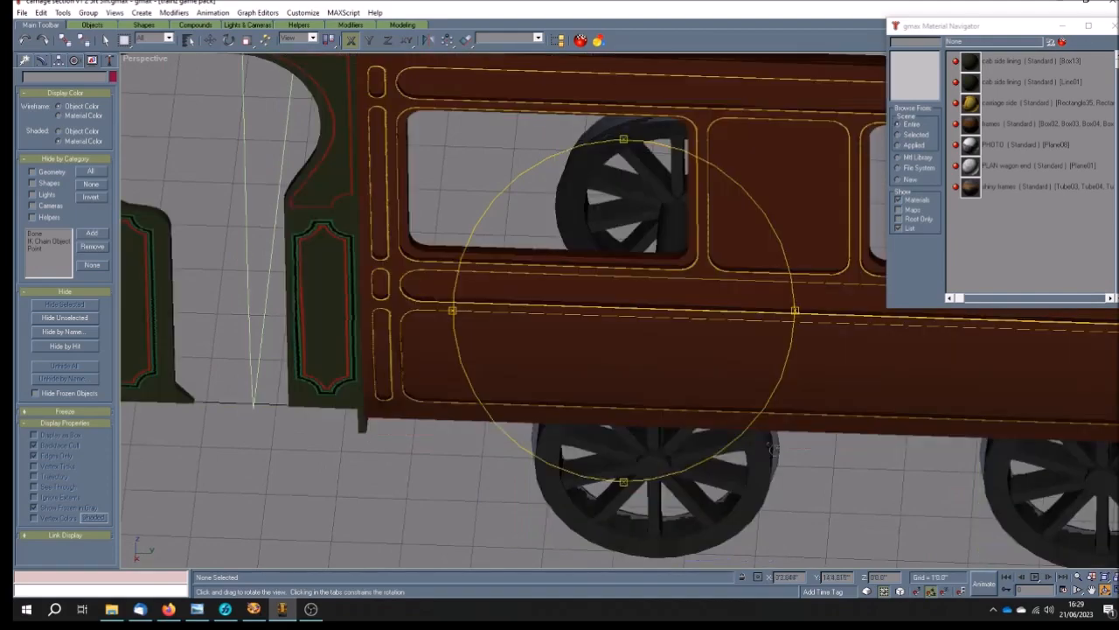
pyautogui.click(1091, 590)
pyautogui.moveTo(979, 376); pyautogui.dragTo(594, 356)
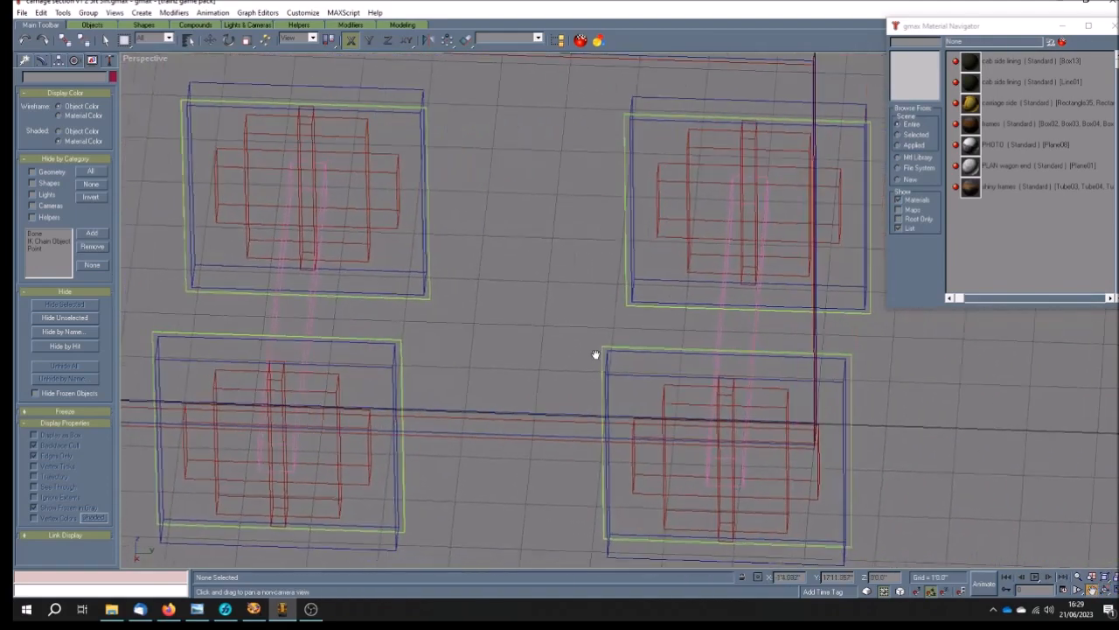
pyautogui.moveTo(692, 382); pyautogui.dragTo(880, 379)
pyautogui.moveTo(315, 347); pyautogui.dragTo(391, 370)
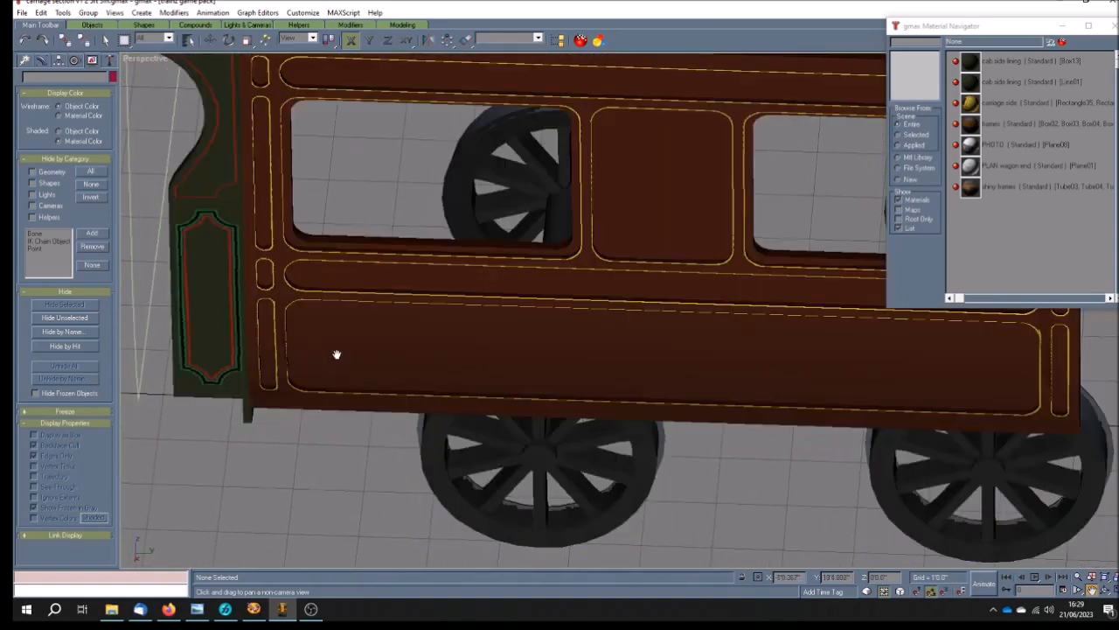
pyautogui.scroll(2, 286, 329)
pyautogui.moveTo(279, 356); pyautogui.dragTo(338, 335)
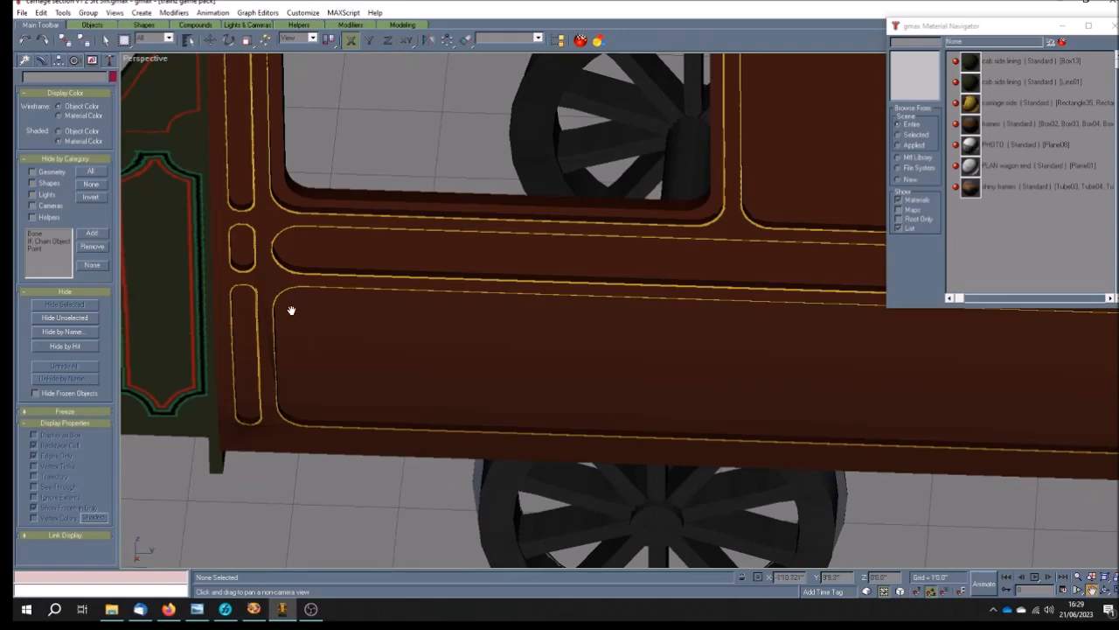
pyautogui.moveTo(327, 322); pyautogui.dragTo(360, 322)
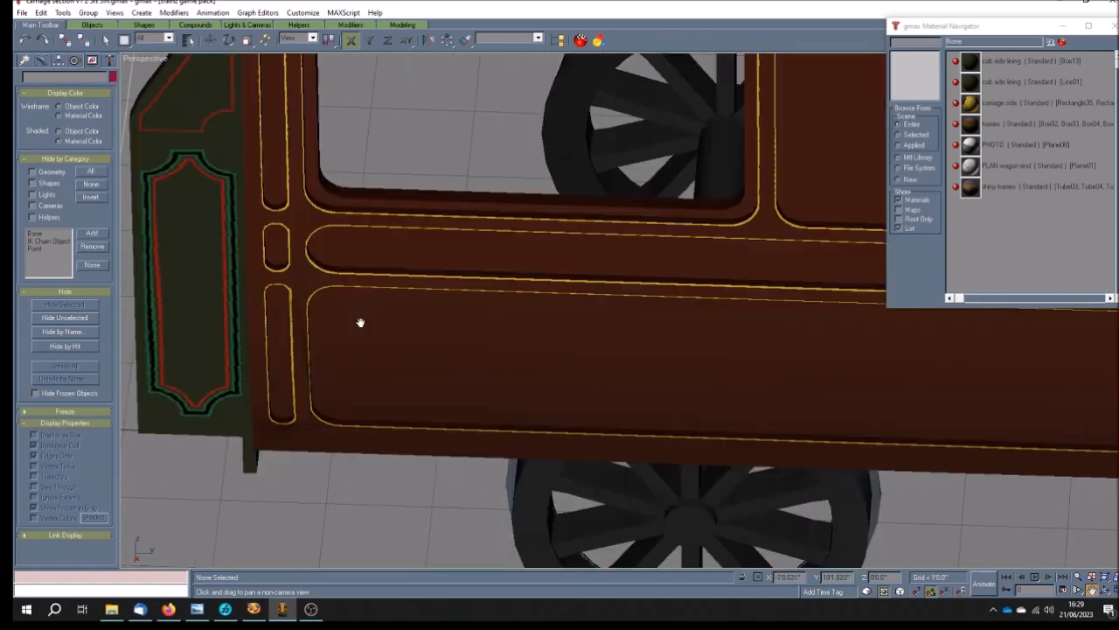
pyautogui.click(105, 39)
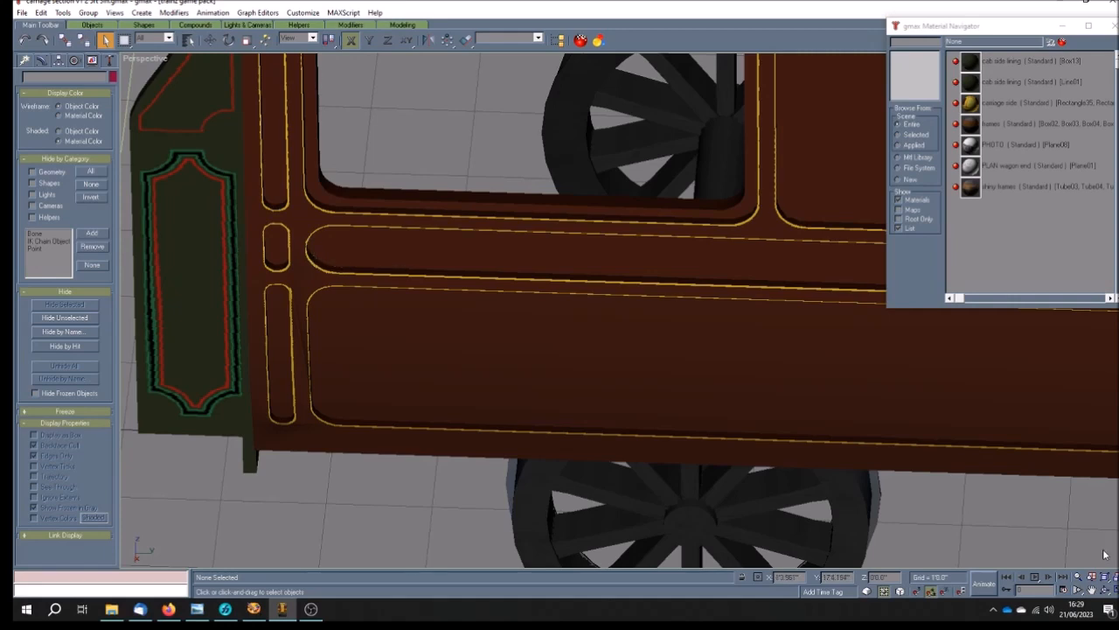
# Inspect the raised frame's depth around the window openings from an oblique angle, and the whole carriage side square-on.
pyautogui.click(1104, 591)
pyautogui.moveTo(612, 394)
pyautogui.mouseDown()
pyautogui.moveTo(627, 397)
pyautogui.moveTo(598, 391)
pyautogui.mouseUp()
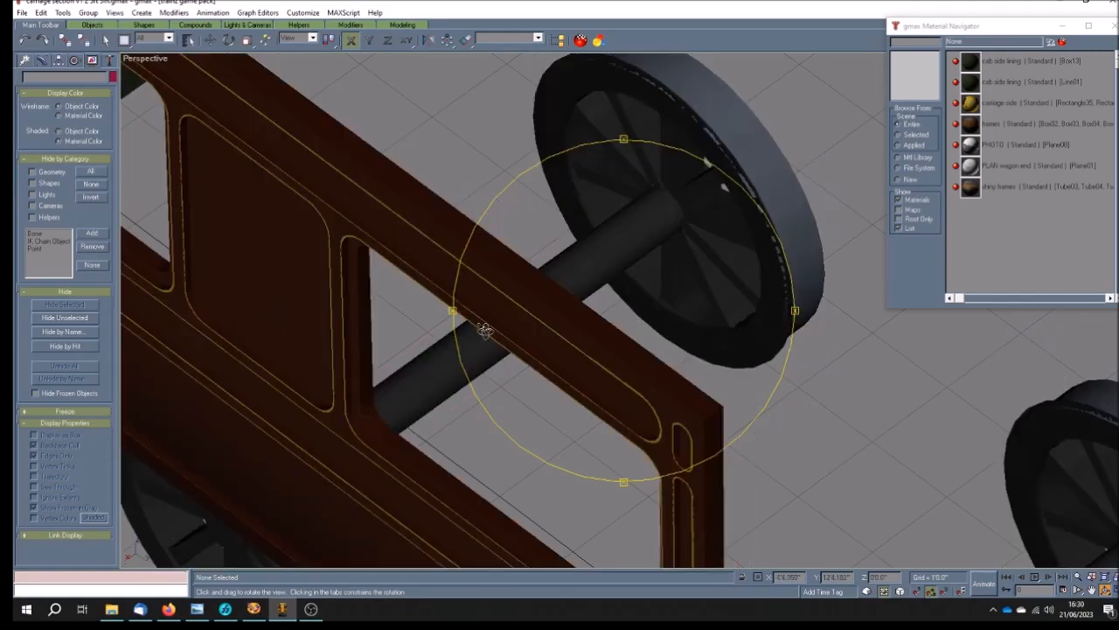
pyautogui.moveTo(484, 330)
pyautogui.mouseDown()
pyautogui.moveTo(506, 315)
pyautogui.moveTo(535, 368)
pyautogui.moveTo(550, 362)
pyautogui.mouseUp()
pyautogui.moveTo(497, 304); pyautogui.dragTo(525, 311)
pyautogui.moveTo(601, 294)
pyautogui.mouseDown()
pyautogui.moveTo(616, 295)
pyautogui.moveTo(609, 282)
pyautogui.mouseUp()
pyautogui.click(1091, 589)
pyautogui.moveTo(545, 189); pyautogui.dragTo(359, 294)
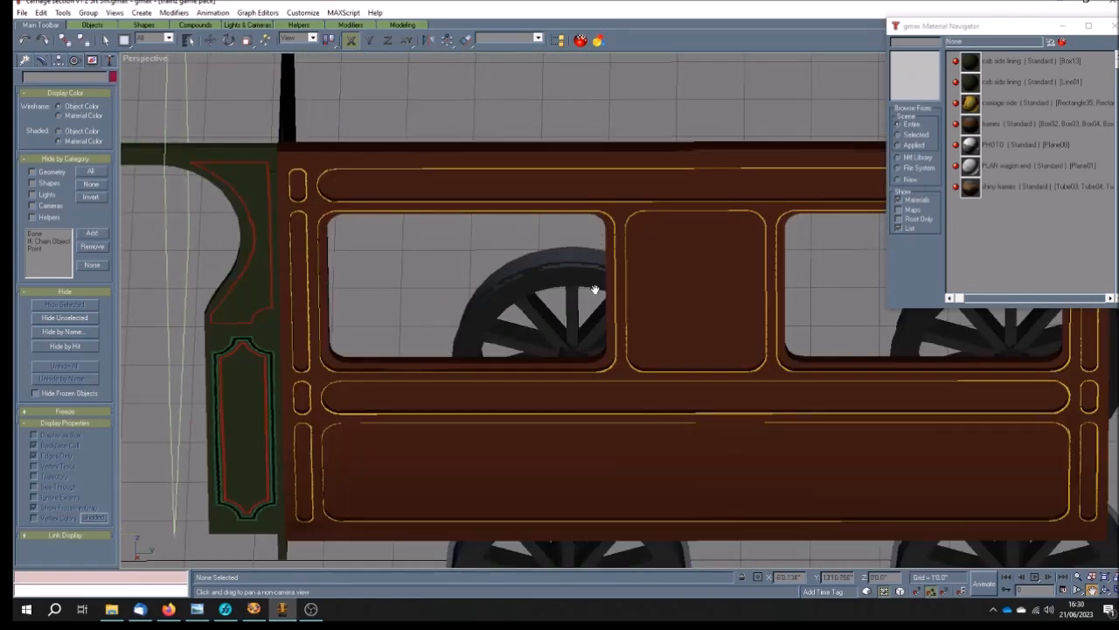
pyautogui.moveTo(536, 260); pyautogui.dragTo(515, 252)
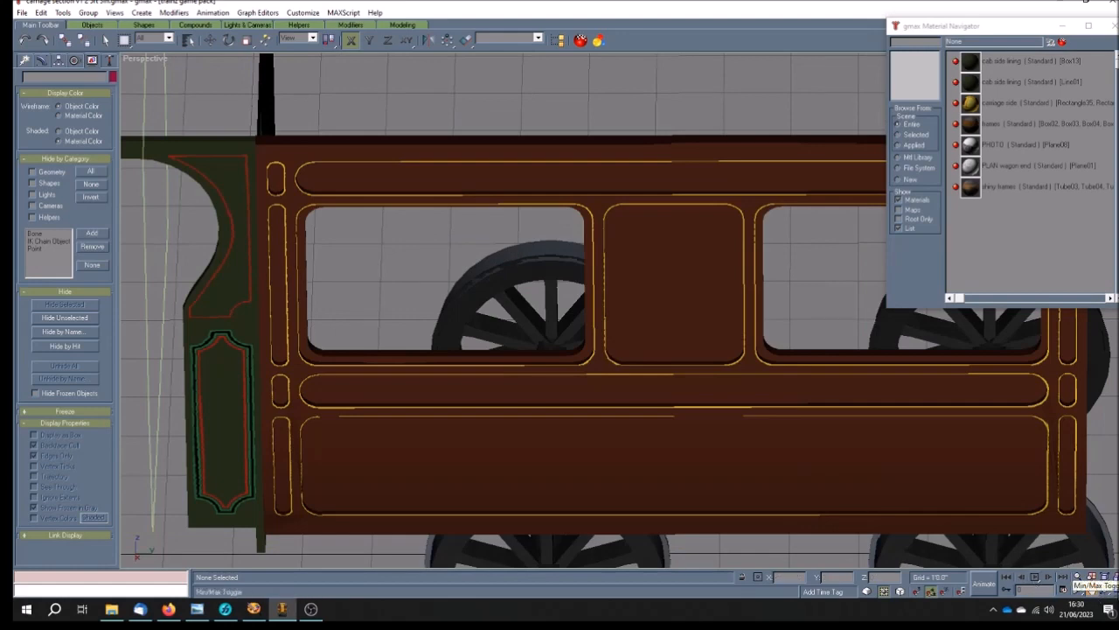
# Compare the carriage side's window openings and lining with the reference photo in the Right view of the four-view layout.
pyautogui.click(1104, 589)
pyautogui.scroll(5, 327, 467)
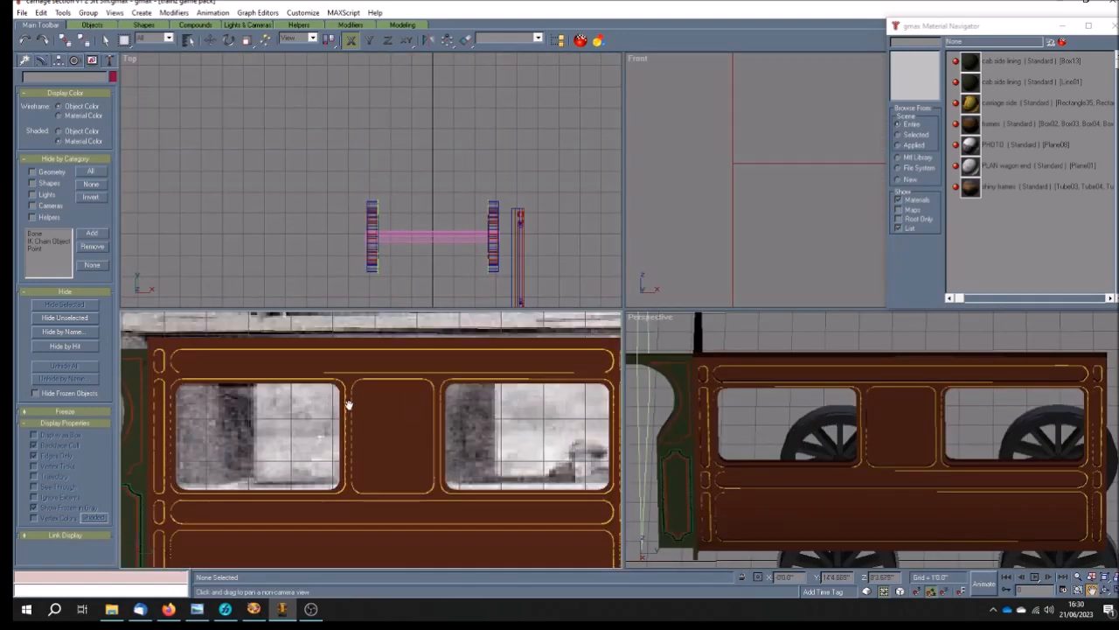
pyautogui.scroll(4, 315, 446)
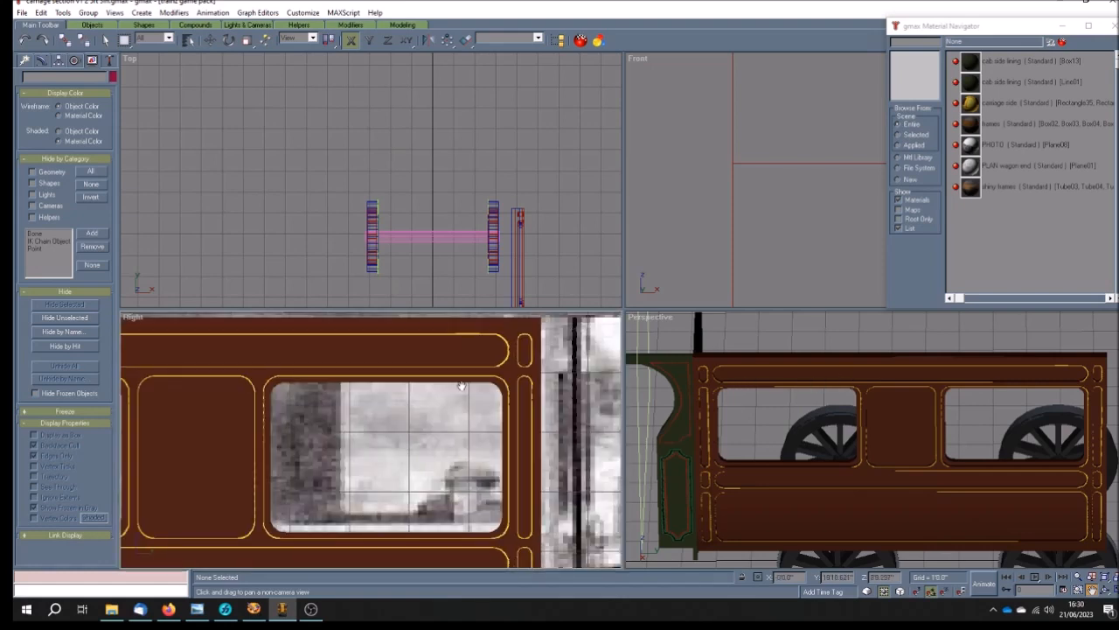
pyautogui.scroll(-4, 461, 386)
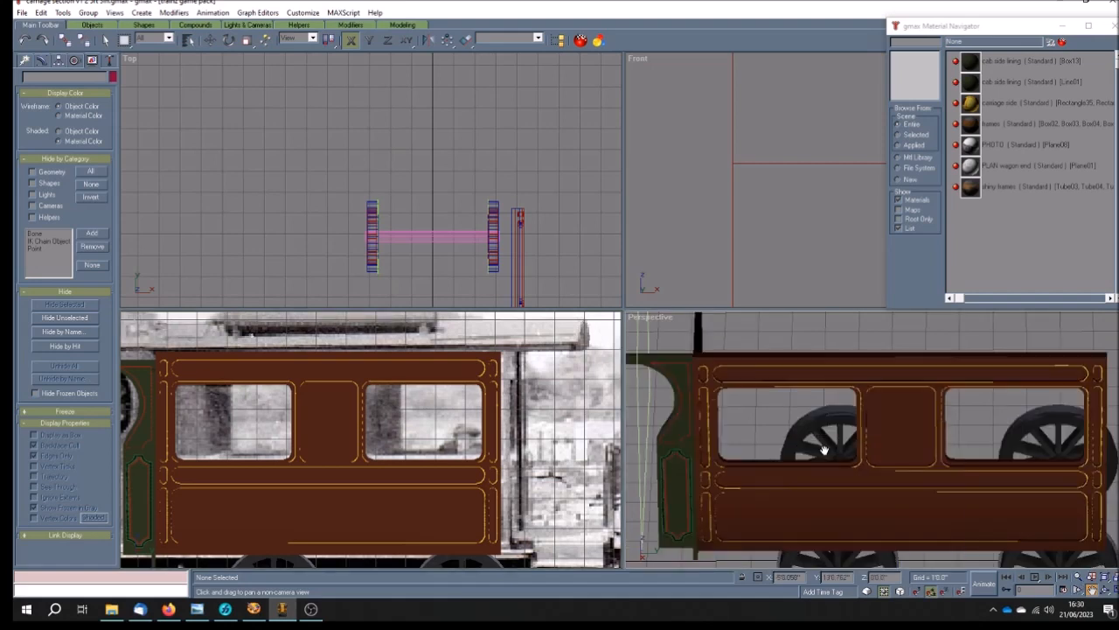
# Review the whole carriage, cab sheets and wheels beside the locomotive photo in an enlarged, angled Perspective view.
pyautogui.scroll(-5, 826, 444)
pyautogui.click(1105, 590)
pyautogui.moveTo(866, 485)
pyautogui.mouseDown()
pyautogui.moveTo(879, 503)
pyautogui.moveTo(883, 473)
pyautogui.mouseUp()
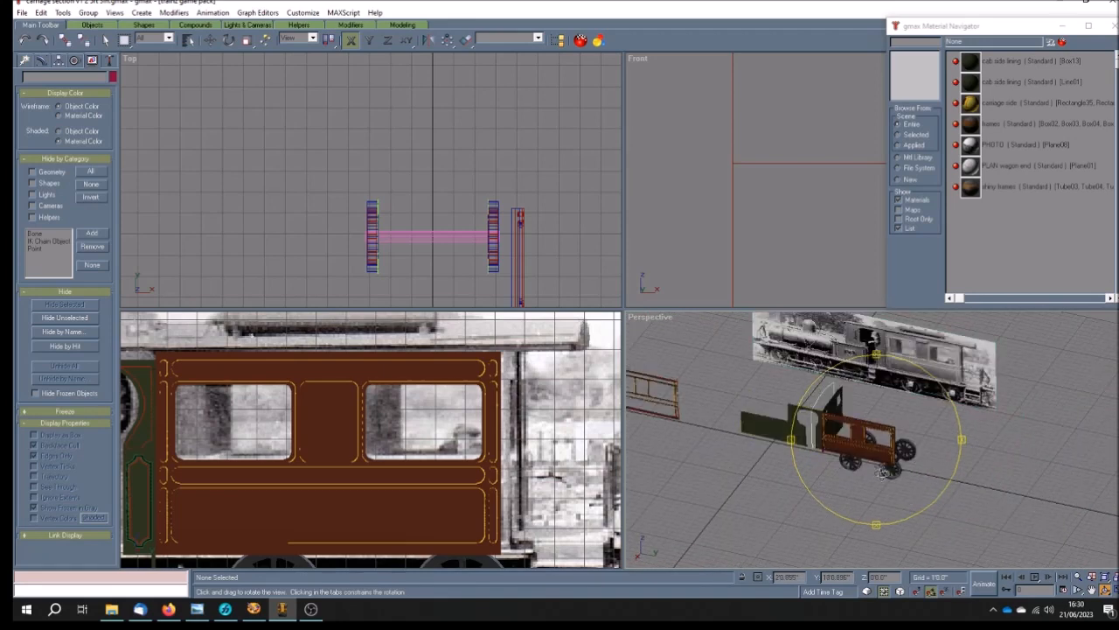
pyautogui.scroll(-3, 886, 470)
pyautogui.click(1093, 591)
pyautogui.moveTo(915, 496); pyautogui.dragTo(893, 494)
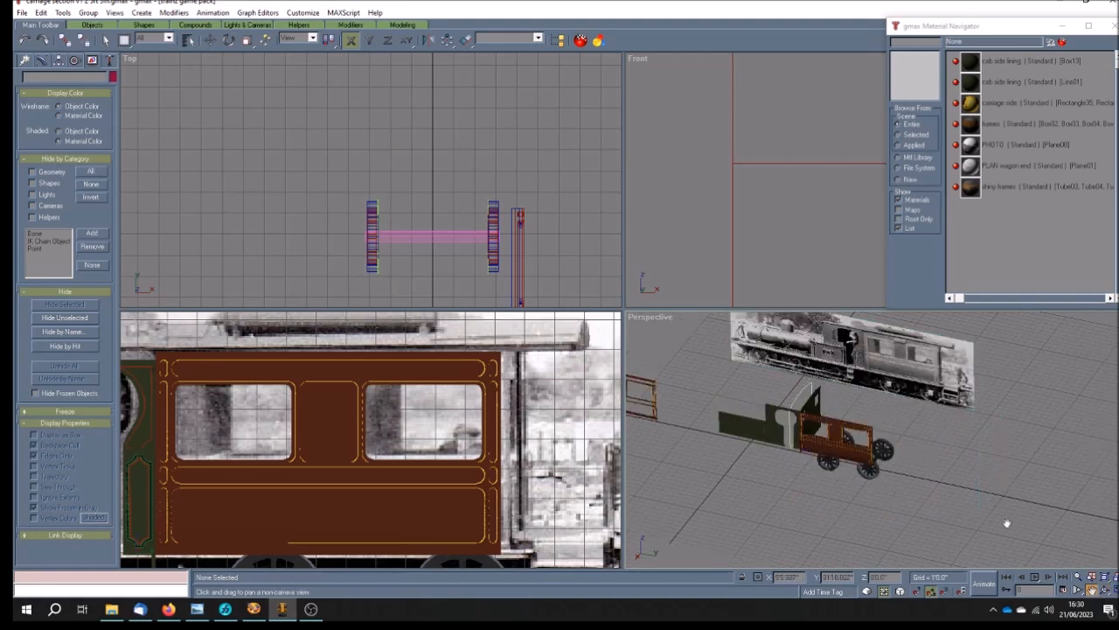
pyautogui.hotkey('alt', 'w')
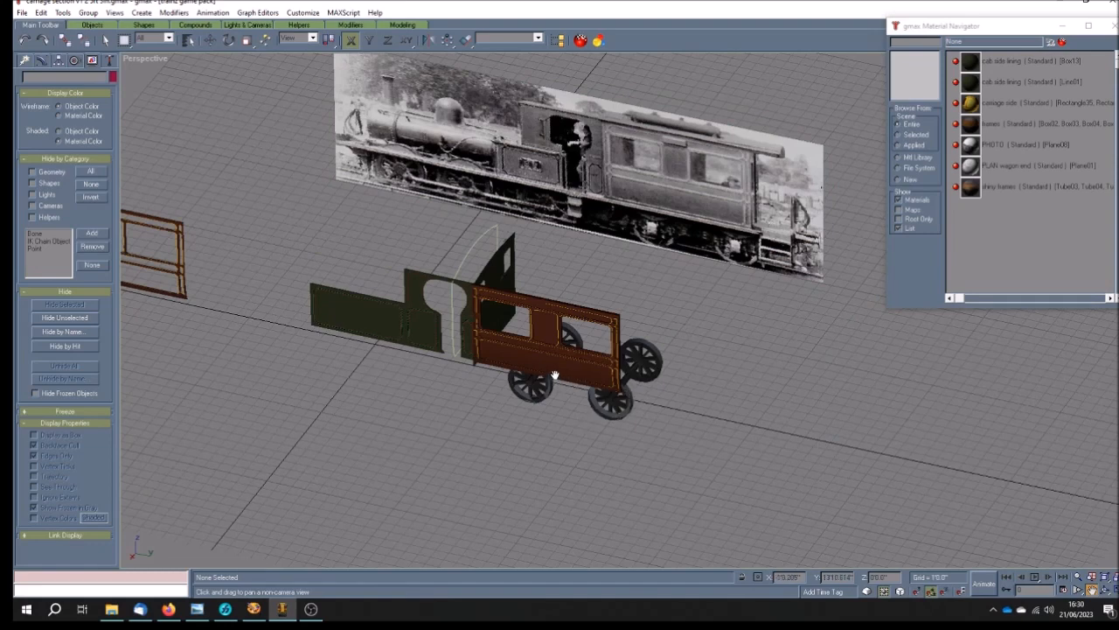
pyautogui.moveTo(556, 377); pyautogui.dragTo(584, 380)
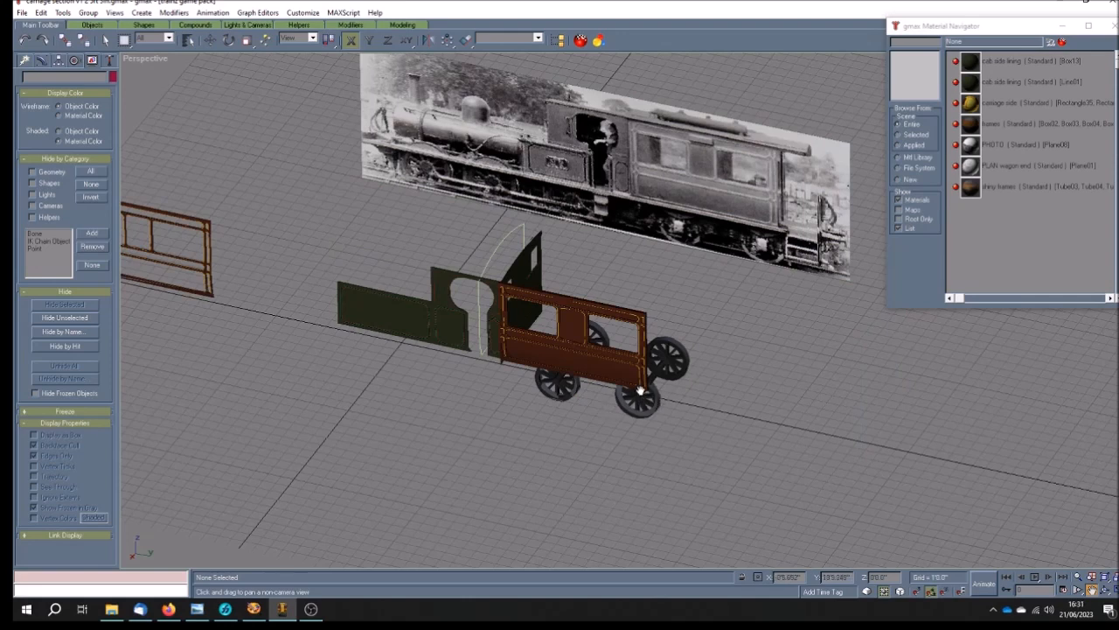
pyautogui.moveTo(601, 352); pyautogui.dragTo(633, 341)
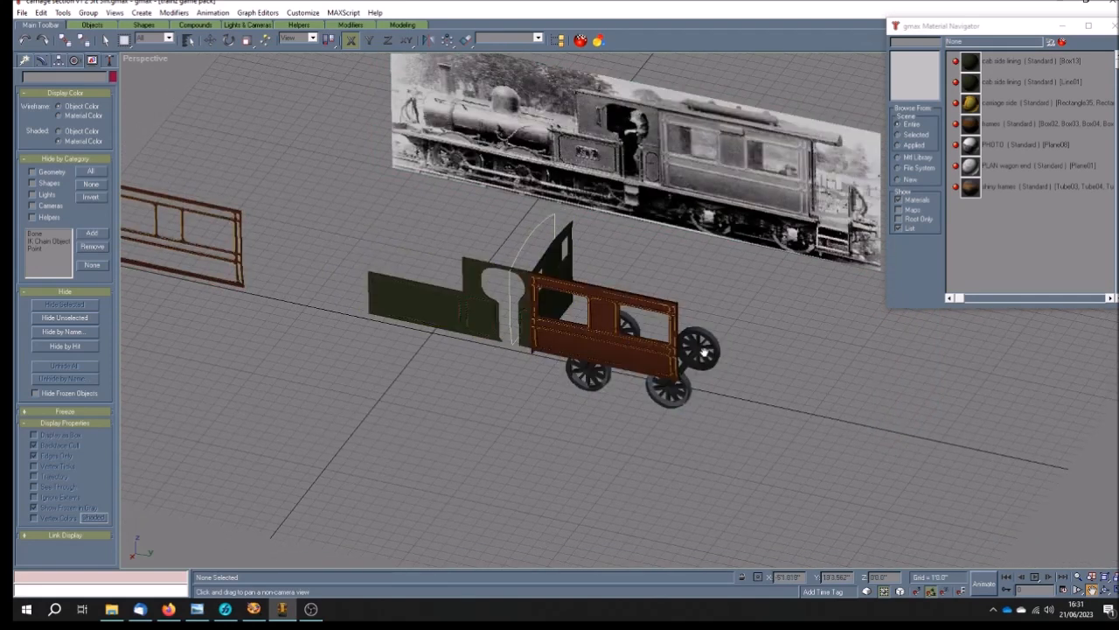
pyautogui.moveTo(657, 304); pyautogui.dragTo(610, 376)
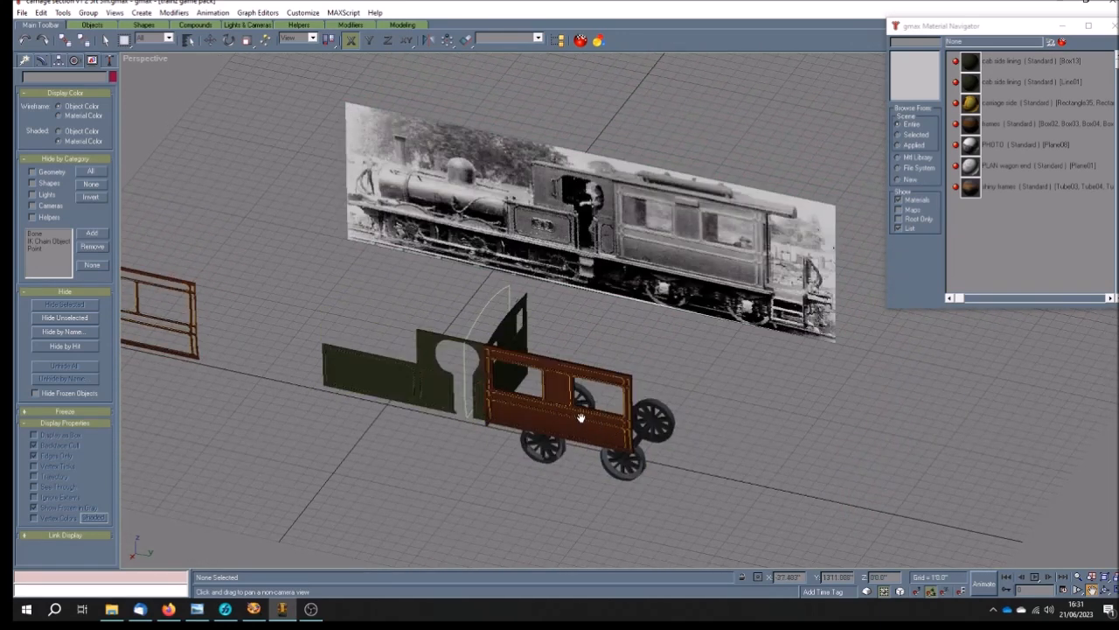
pyautogui.moveTo(582, 418); pyautogui.dragTo(609, 403)
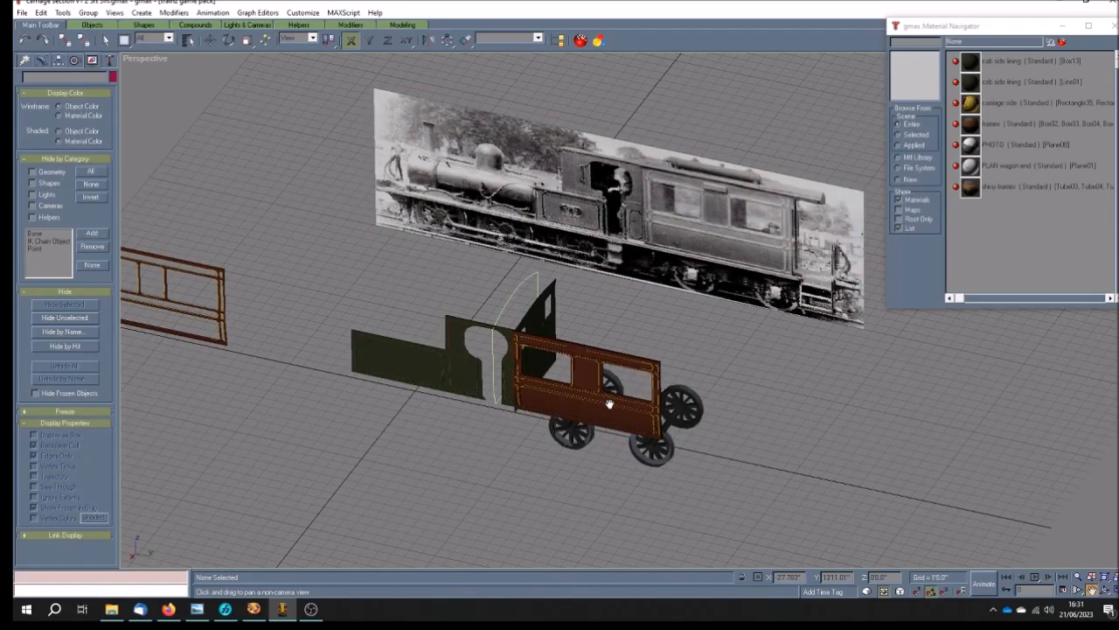